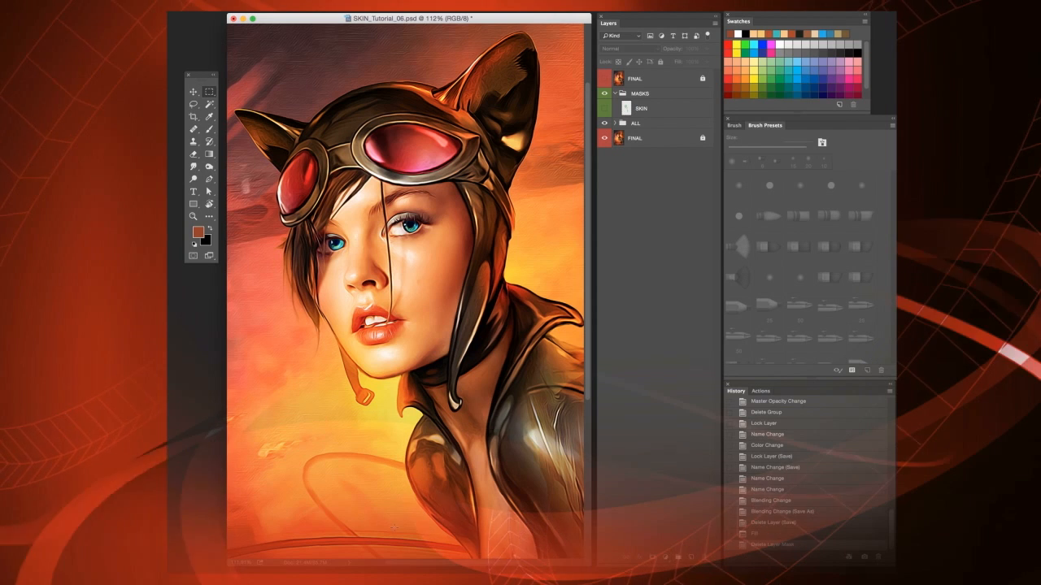
- Outline a small oval patch of skin on the cheek below the eye with the Lasso tool
key(super+0)
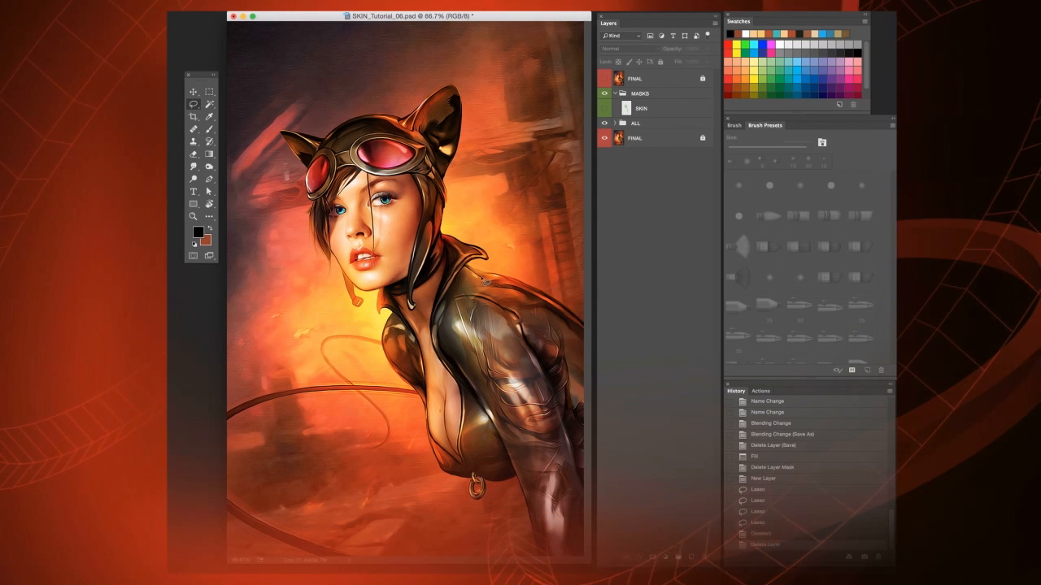
scroll(303, 227, up, 5)
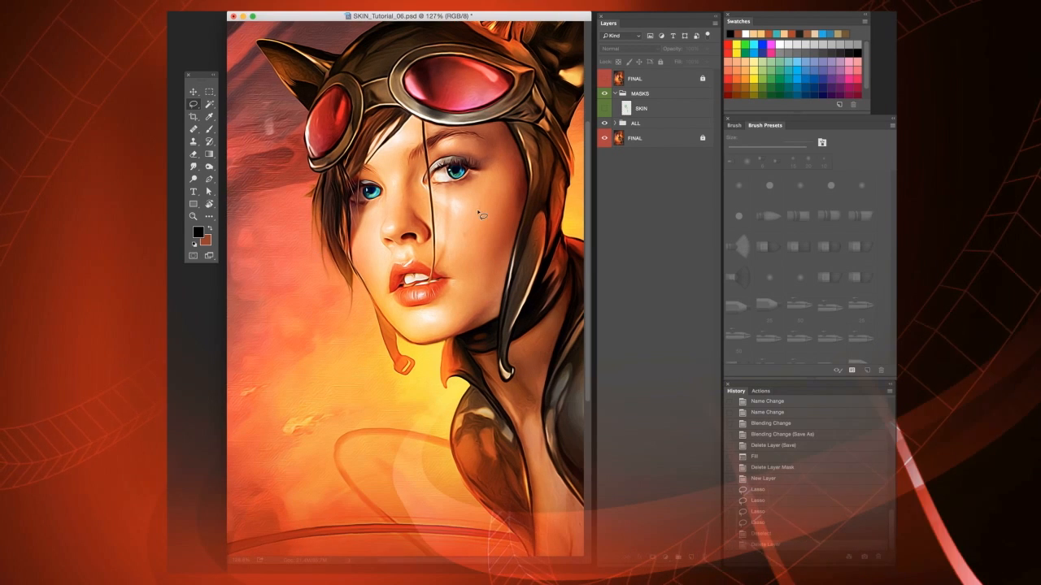
drag(520, 199, 495, 251)
scroll(455, 268, up, 1)
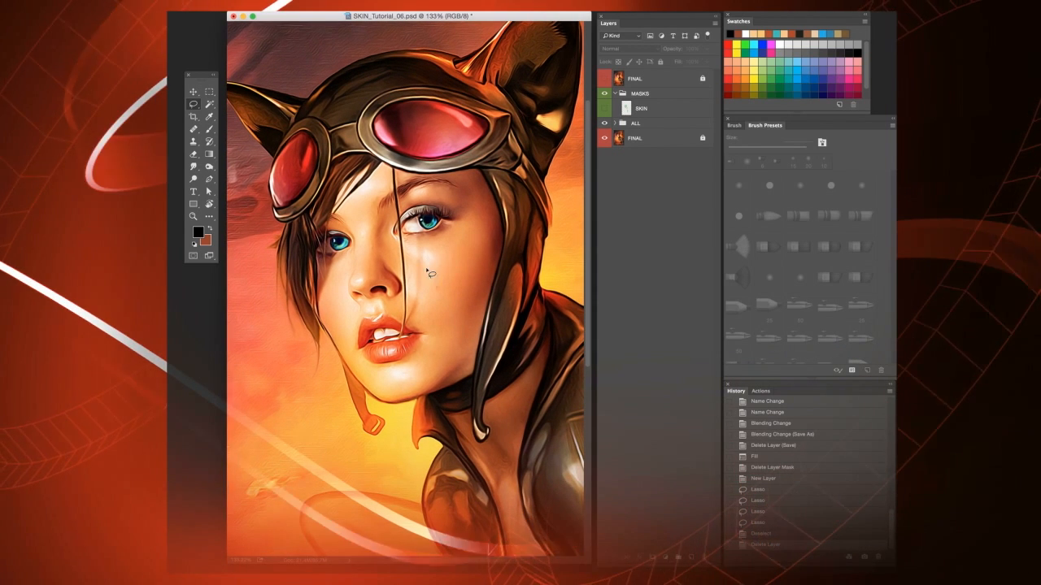
scroll(424, 311, up, 1)
scroll(423, 311, up, 1)
drag(463, 317, 473, 318)
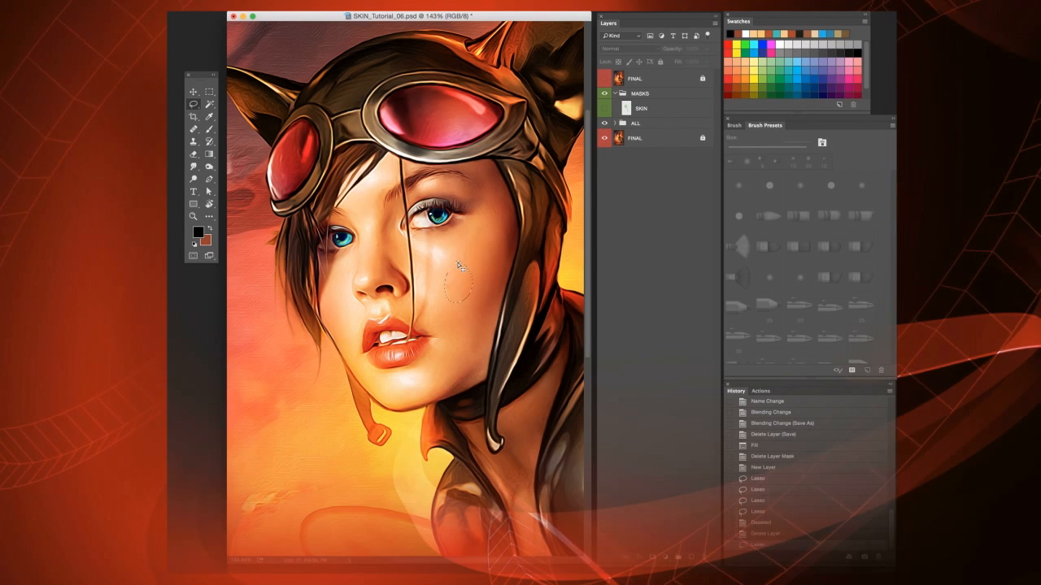
scroll(500, 275, up, 4)
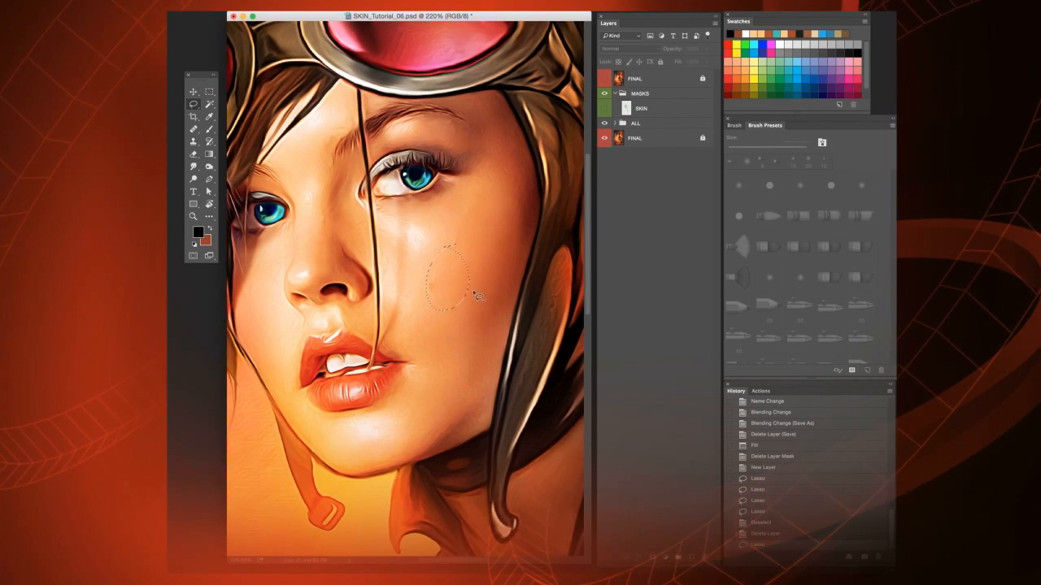
scroll(503, 280, up, 1)
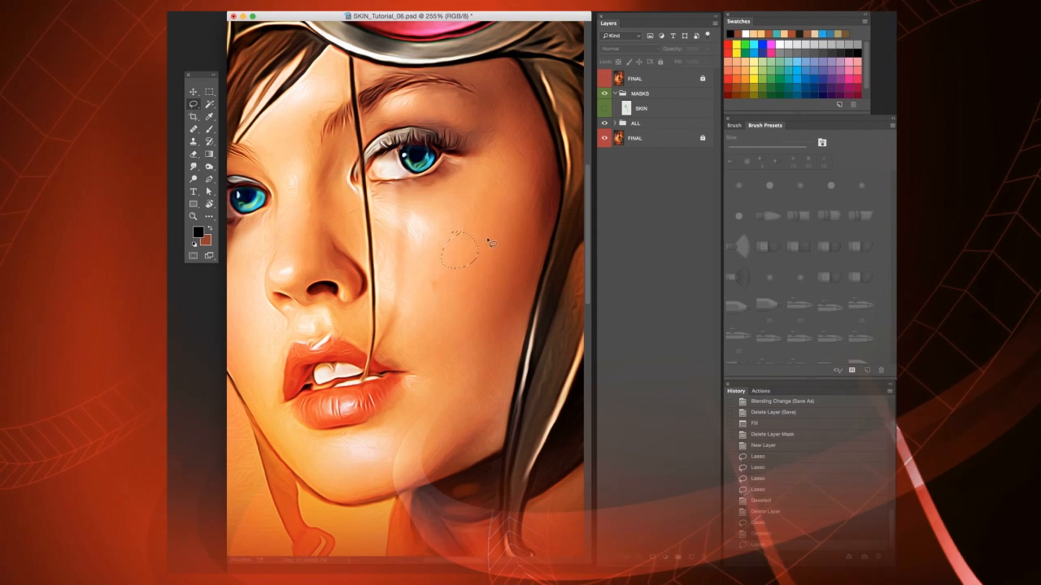
- Outline the side of the nose bridge with the Lasso tool and clear the selection
drag(437, 289, 500, 296)
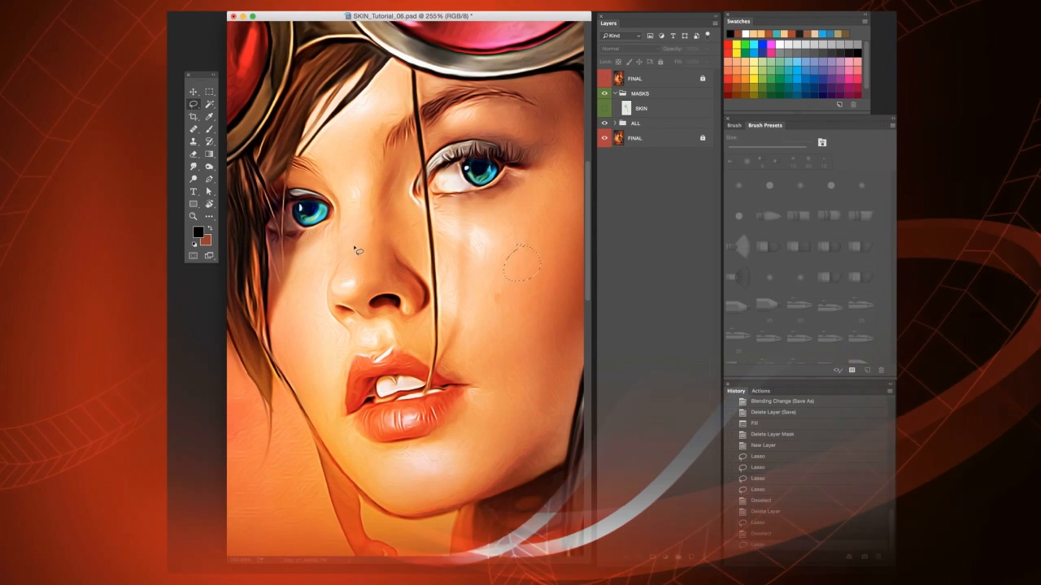
mouse_move(358, 236)
mouse_down()
mouse_move(369, 267)
mouse_move(360, 233)
mouse_up()
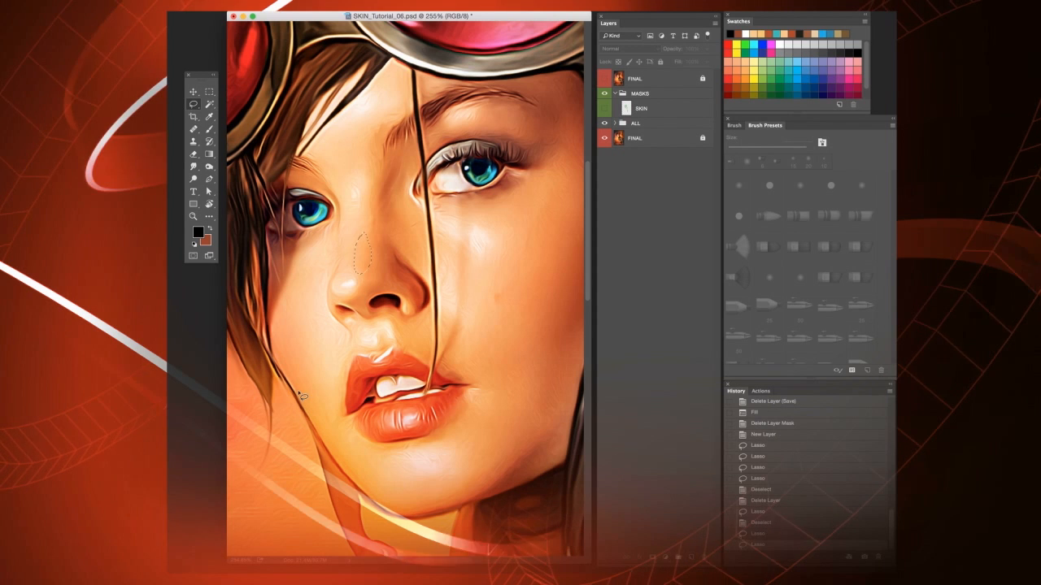
key(super+d)
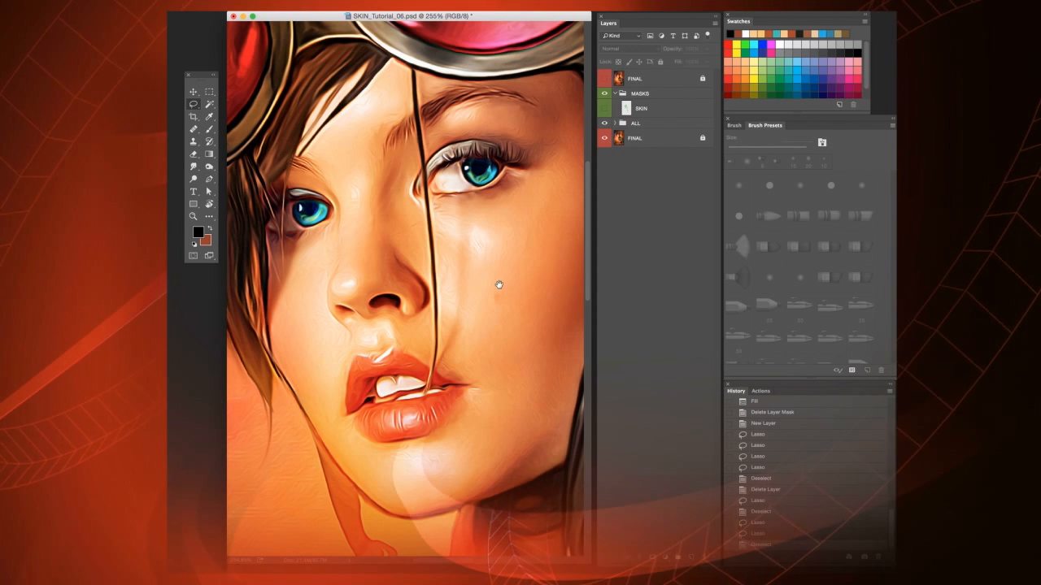
- Outline the shaded outer edge of the face beside the helmet strap with the Lasso tool and clear the selection
drag(499, 286, 421, 283)
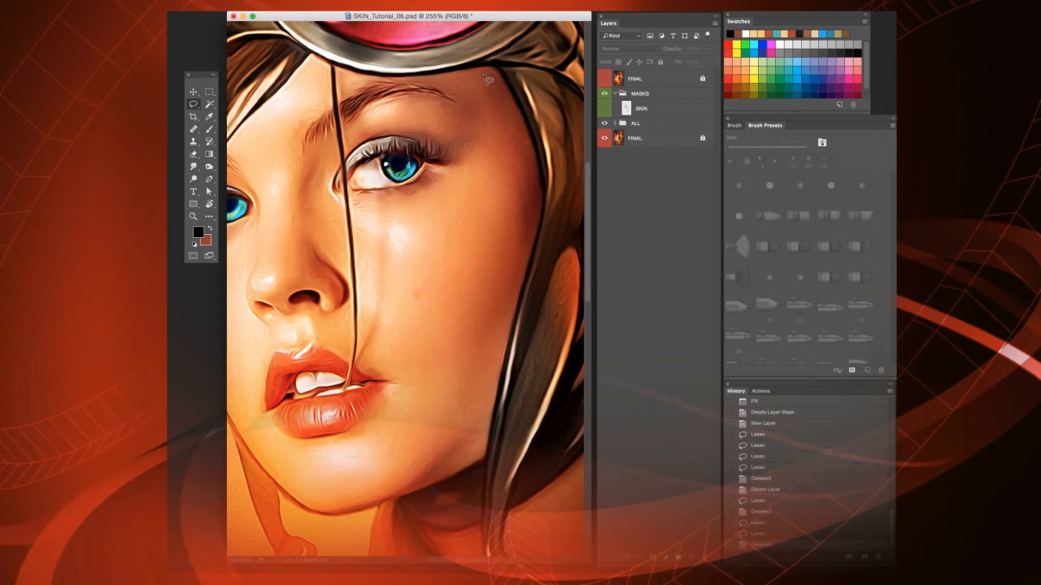
mouse_move(490, 149)
mouse_down()
mouse_move(518, 254)
mouse_move(543, 201)
mouse_move(492, 69)
mouse_up()
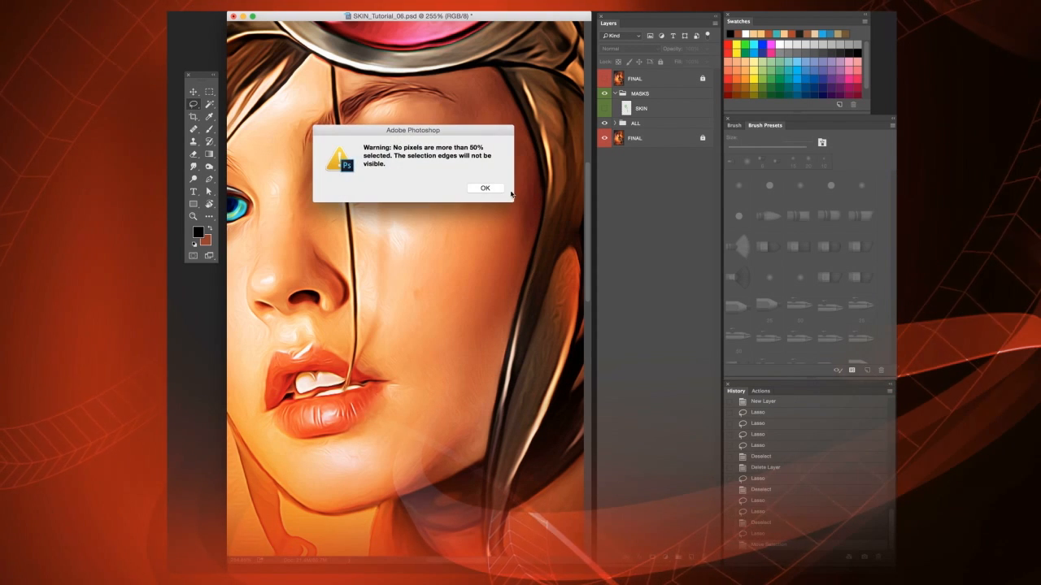
click(486, 188)
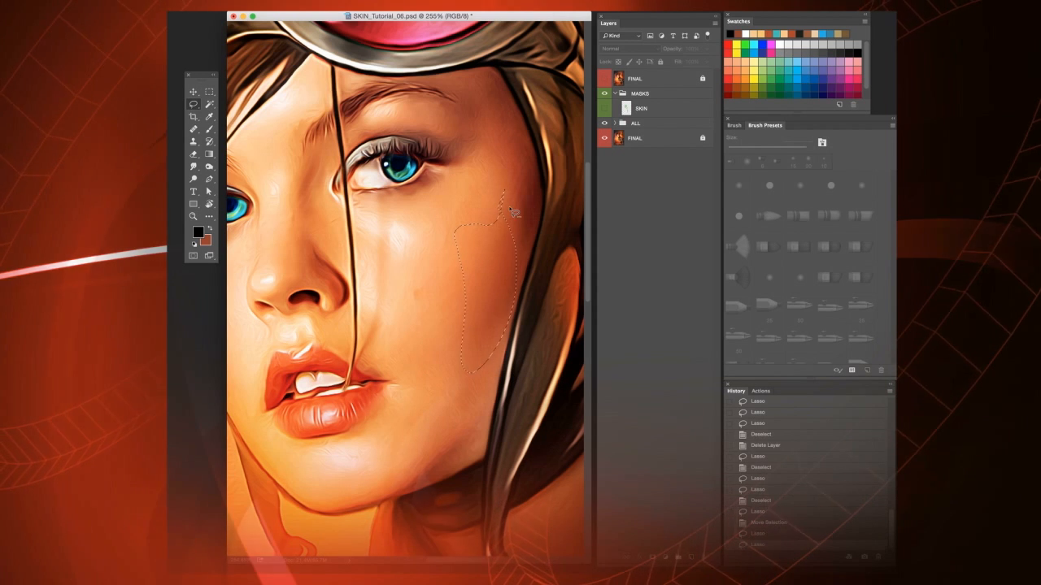
scroll(526, 299, up, 1)
scroll(460, 351, down, 8)
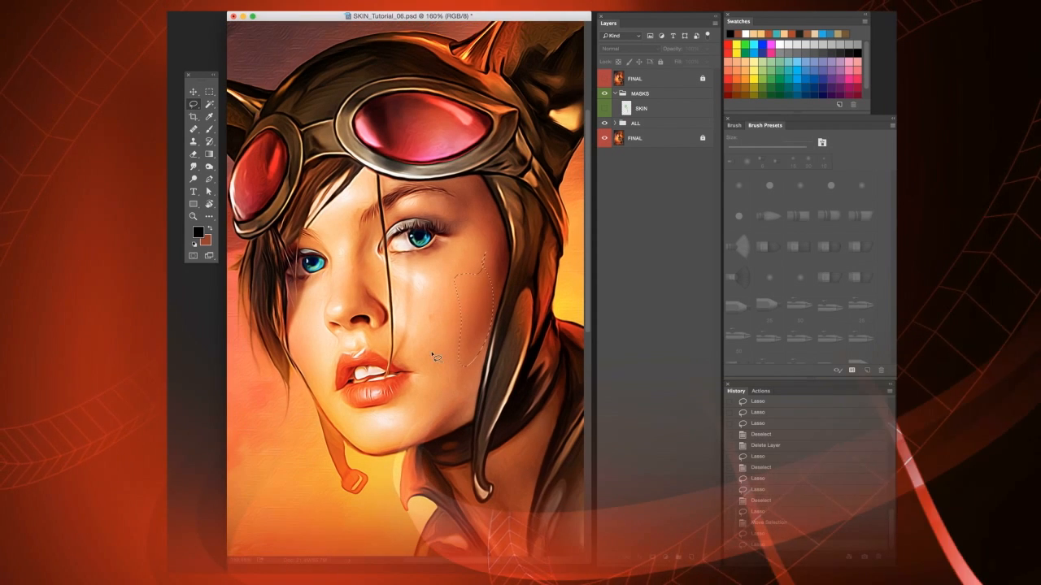
key(super+d)
scroll(463, 361, down, 1)
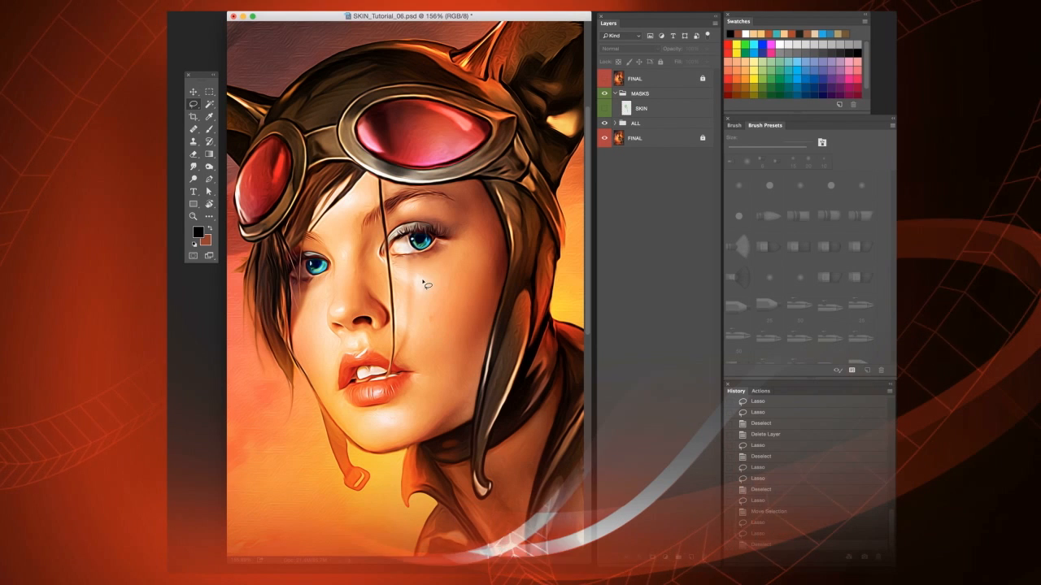
- Outline the bright highlight on the cheek below the eye with the Lasso tool and clear the selection
mouse_move(415, 275)
mouse_down()
mouse_move(422, 300)
mouse_move(417, 292)
mouse_up()
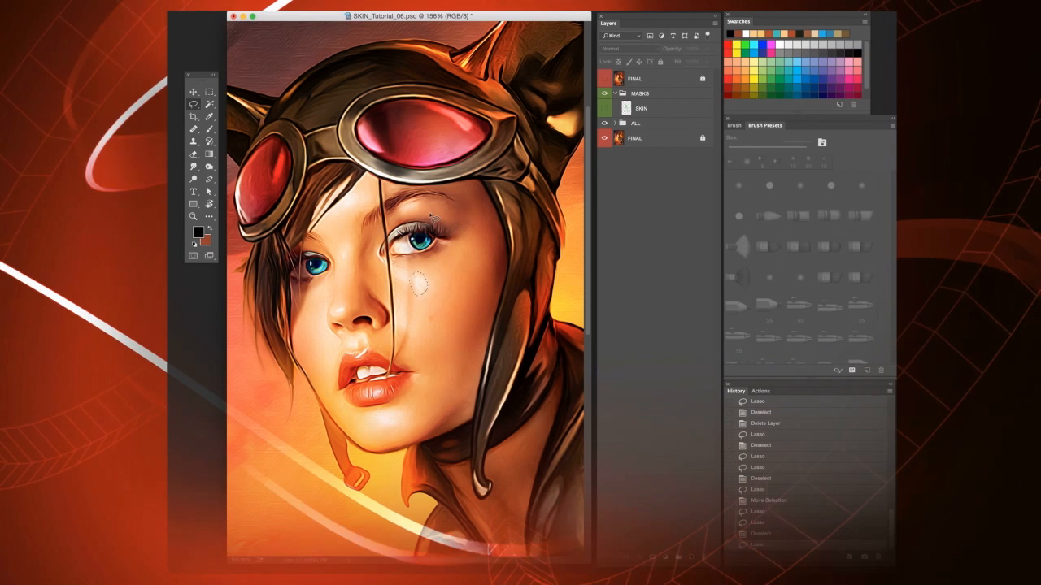
scroll(417, 292, up, 4)
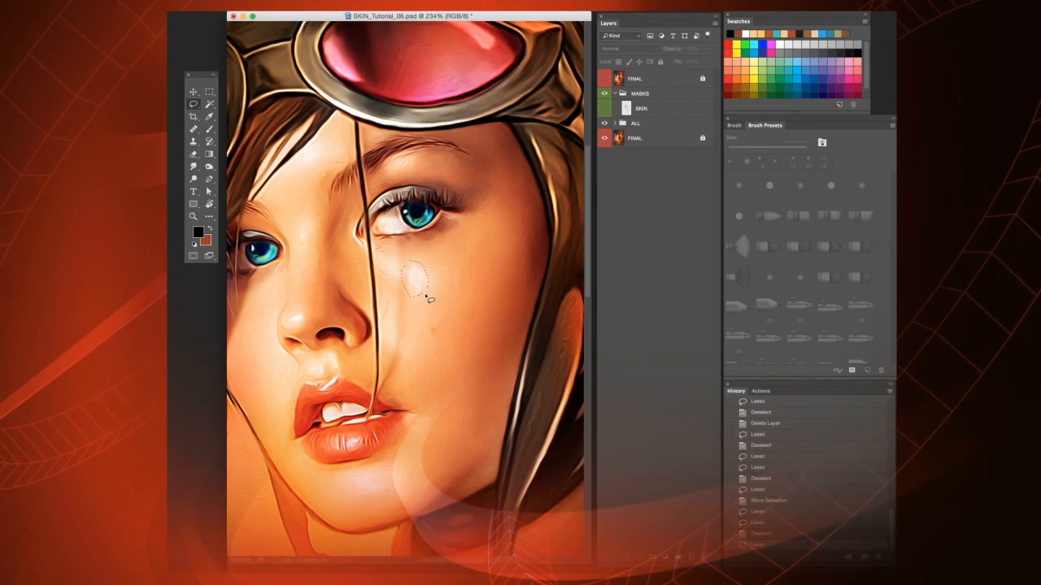
key(super+d)
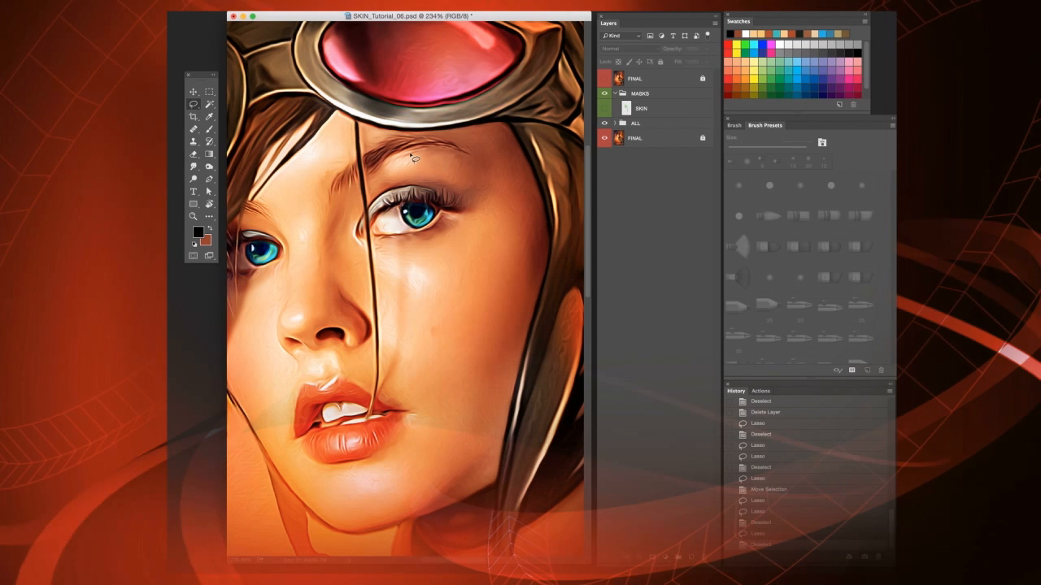
- Outline the highlights under the eyebrow, on the nose bridge and on the nose tip with the Lasso tool
drag(407, 160, 414, 152)
key(super+d)
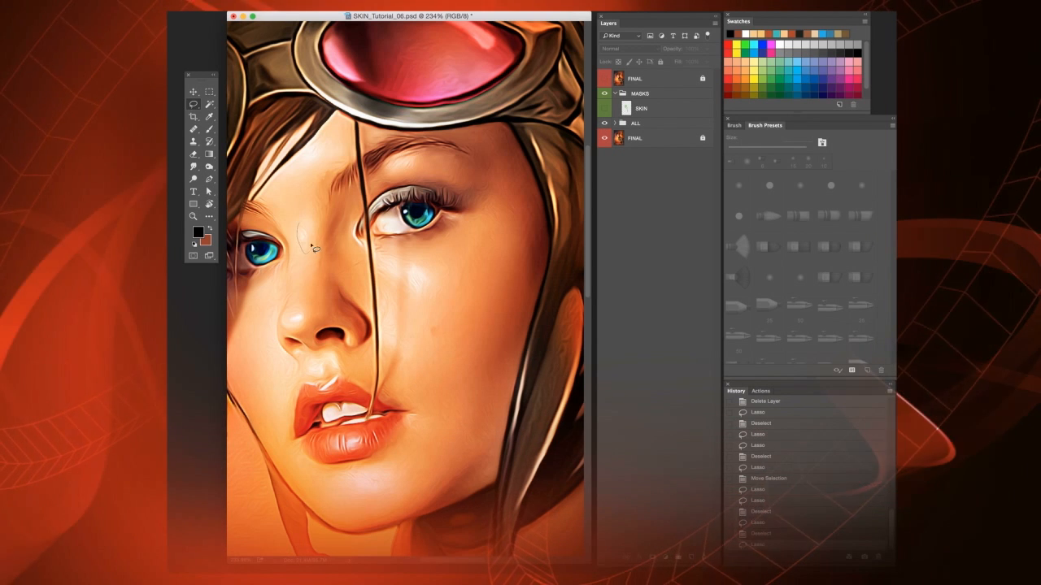
drag(297, 307, 291, 319)
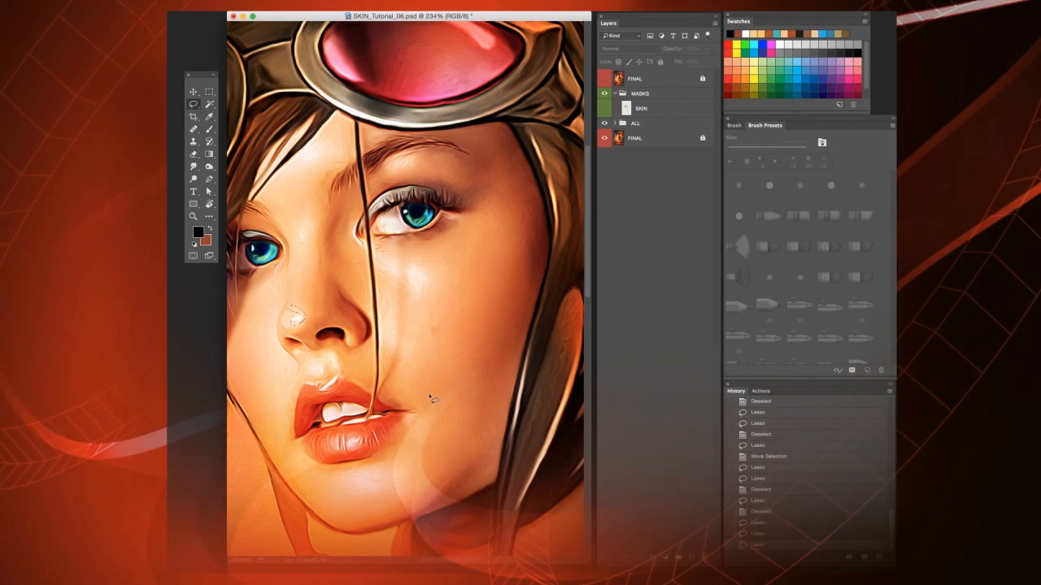
scroll(456, 404, down, 5)
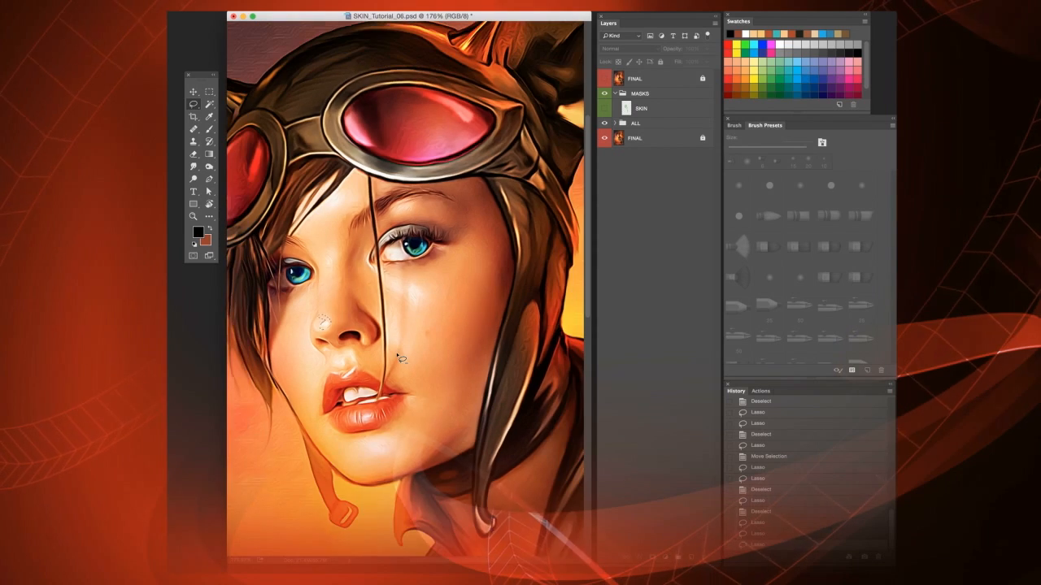
scroll(401, 358, down, 3)
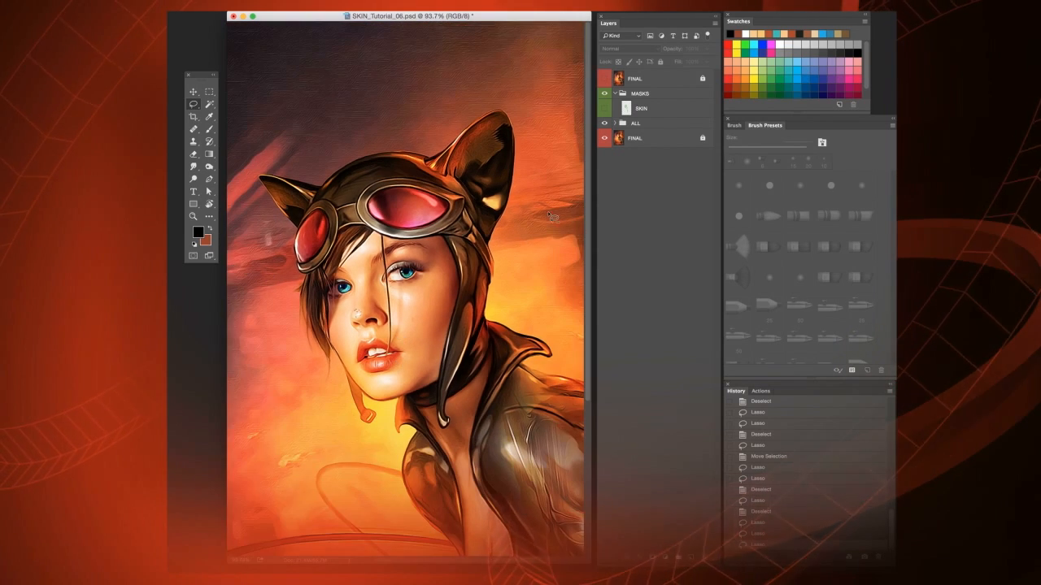
scroll(460, 293, down, 3)
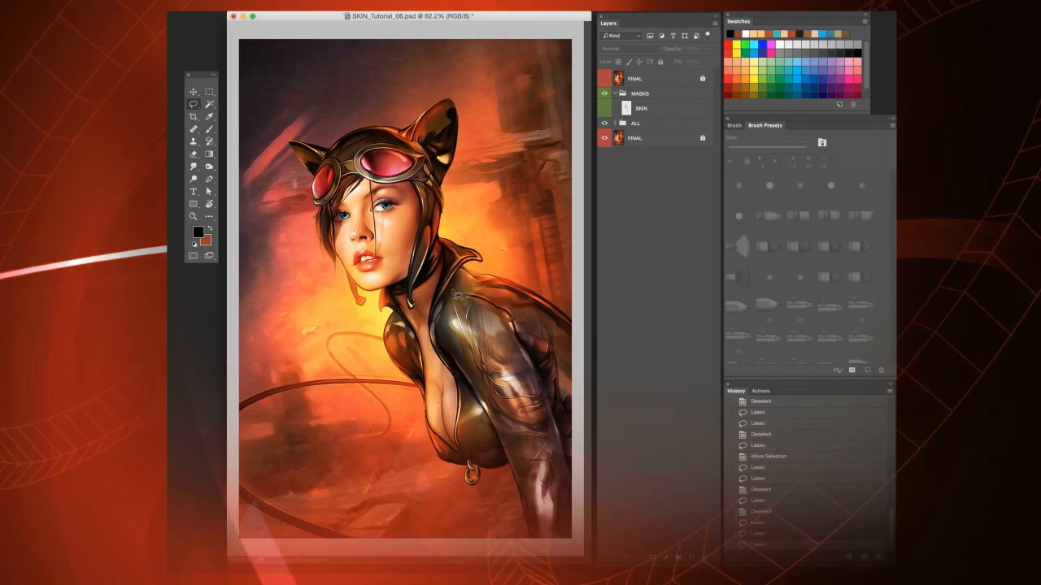
scroll(457, 295, up, 1)
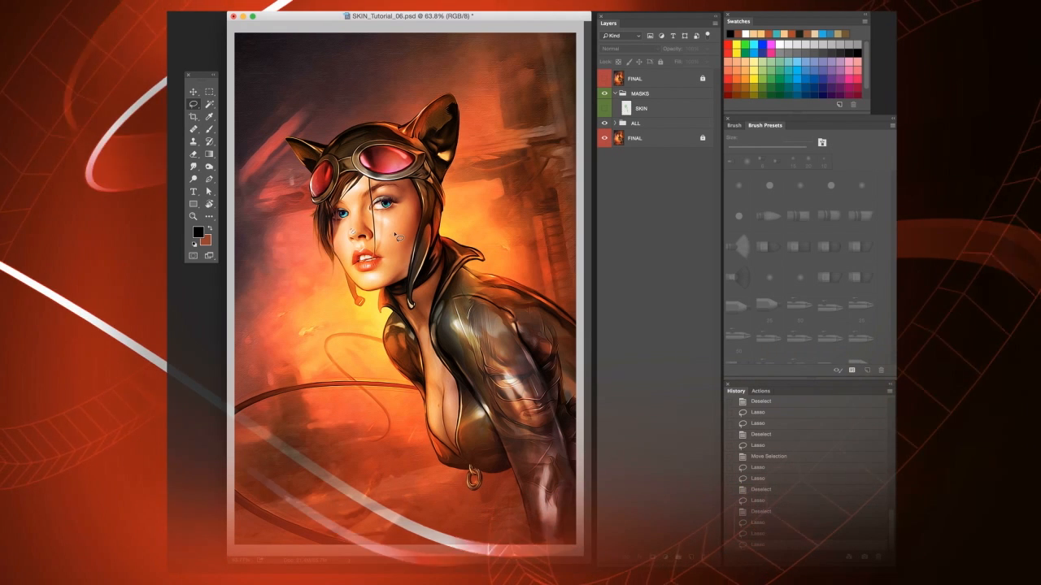
- Expand the ALL layer group and look through its LINEWORK, MASKING and MAKEUP subgroups
click(645, 126)
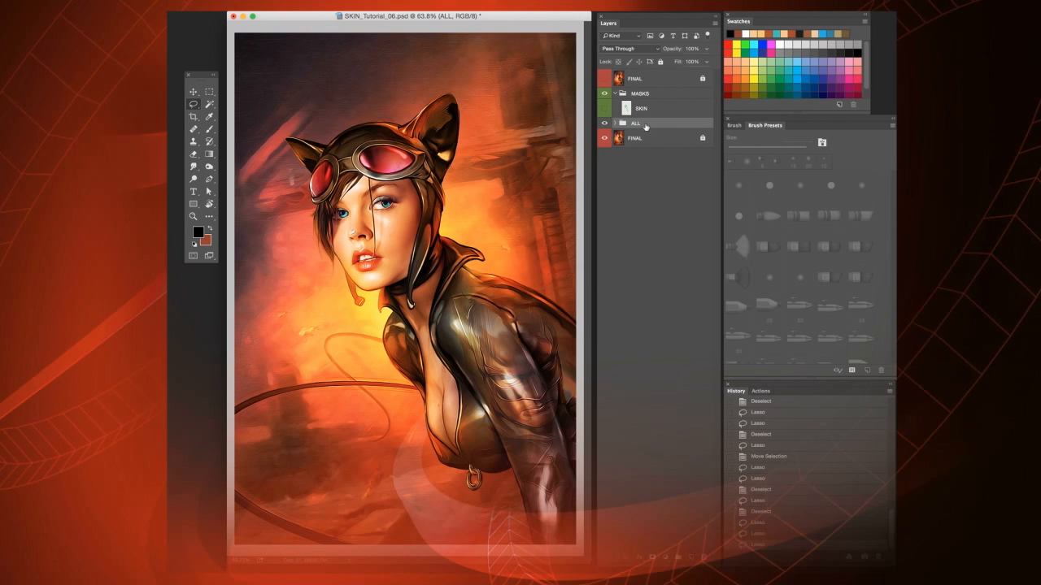
click(614, 123)
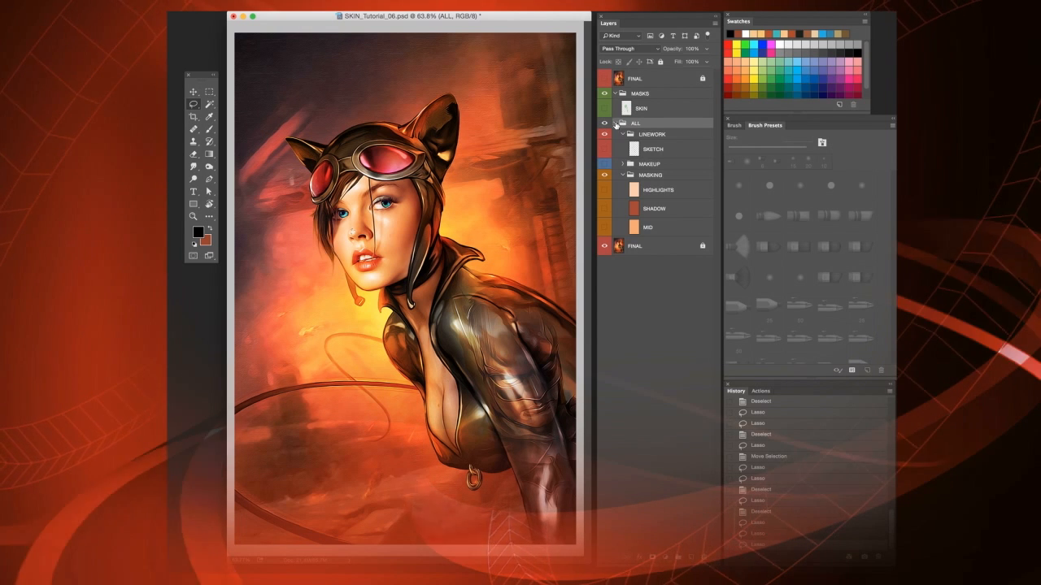
click(645, 135)
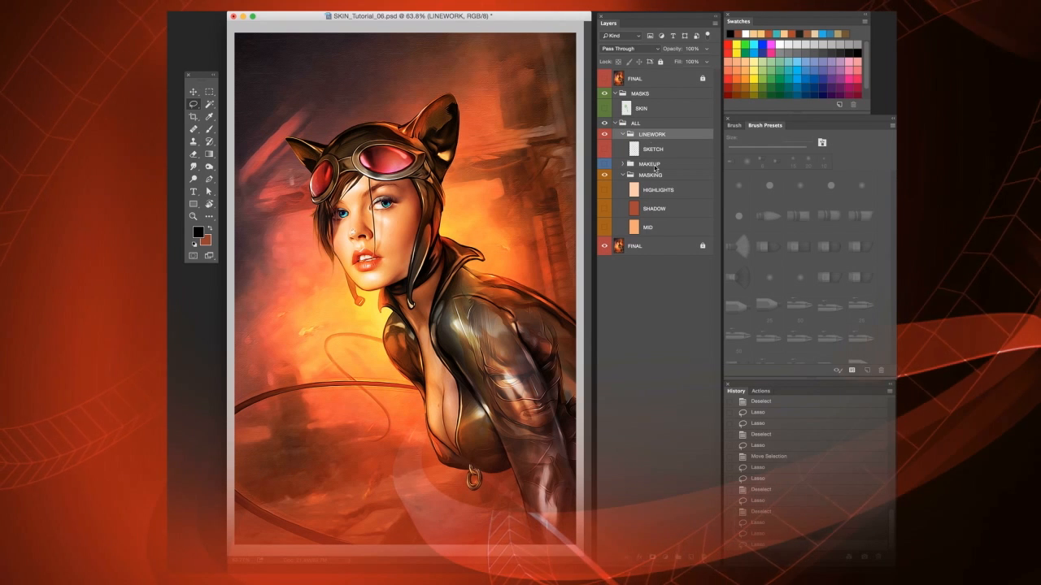
click(648, 176)
click(647, 165)
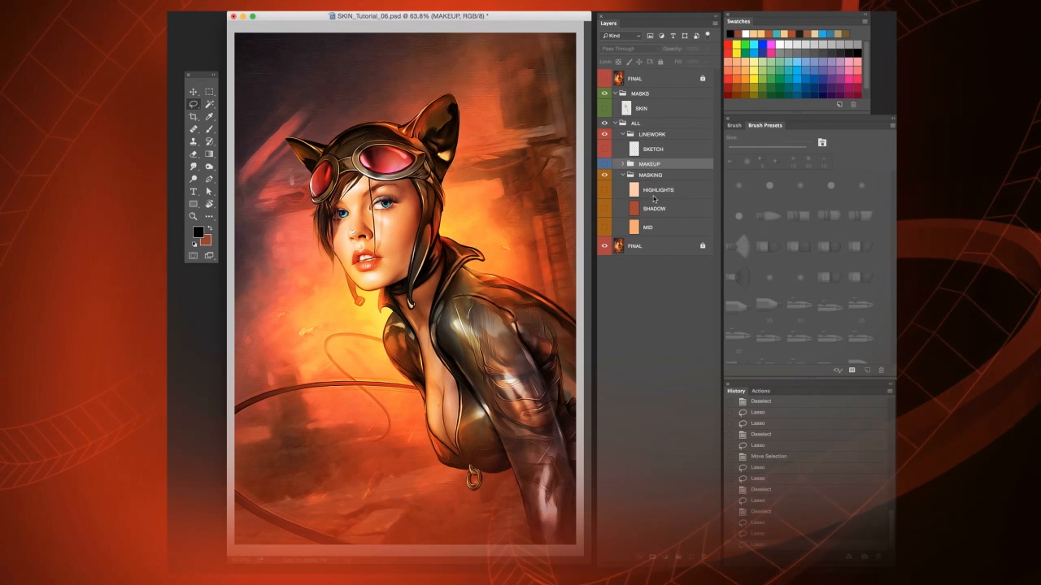
- Show the MID, SHADOW and HIGHLIGHTS color layers of the MASKING group one after another
click(659, 233)
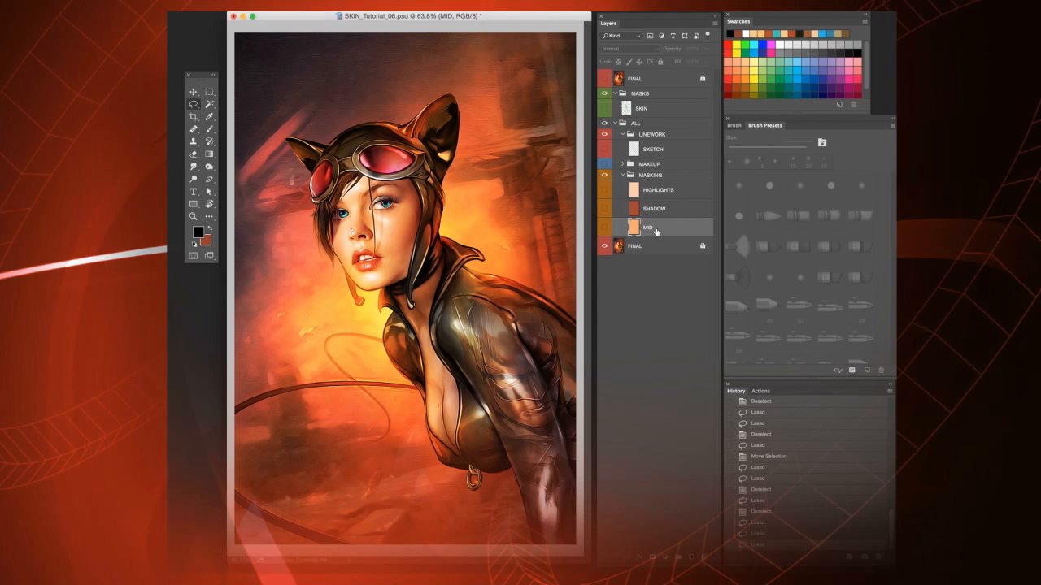
click(604, 231)
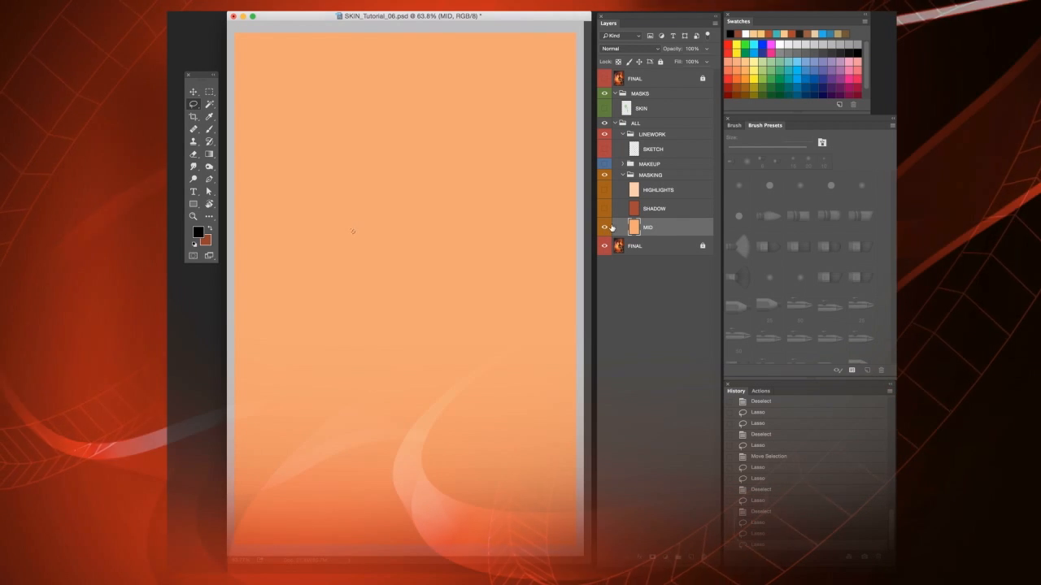
click(661, 209)
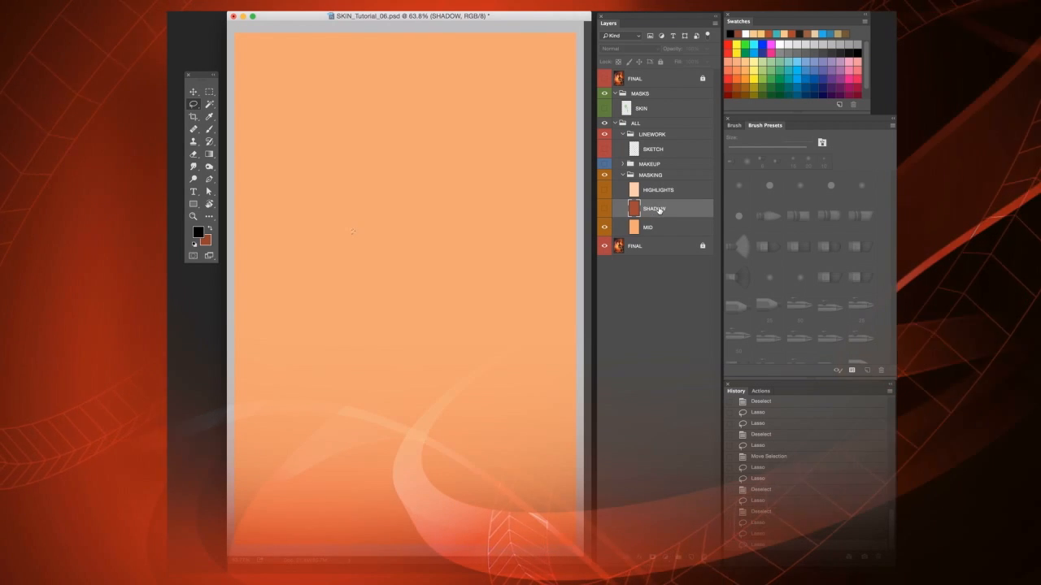
click(604, 210)
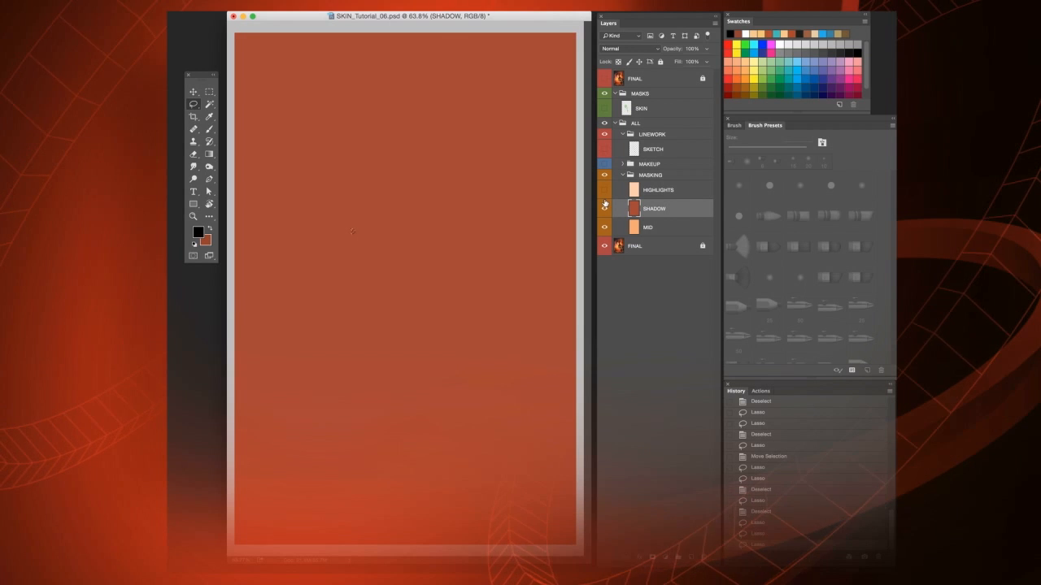
click(652, 191)
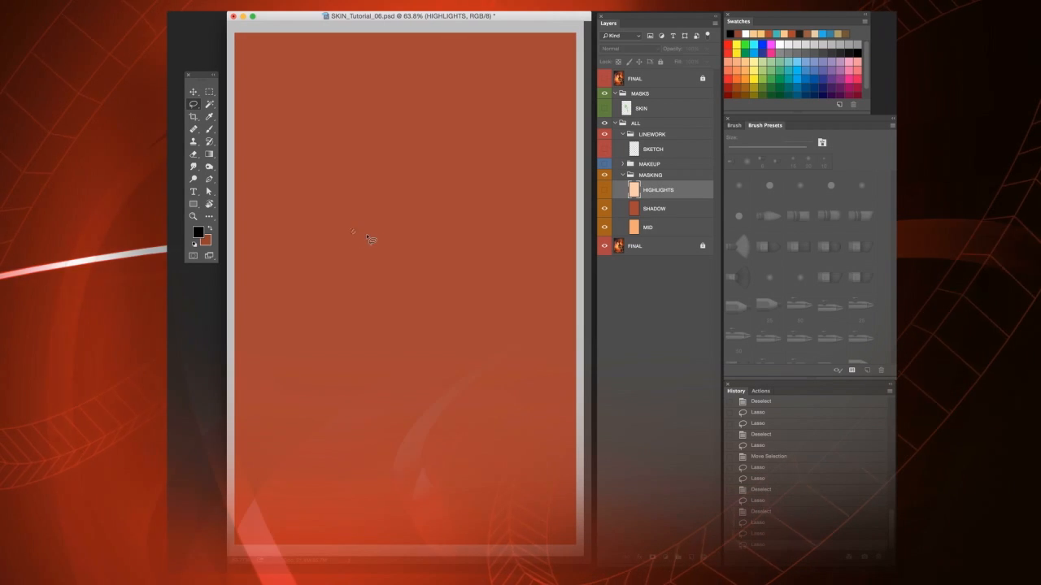
click(603, 193)
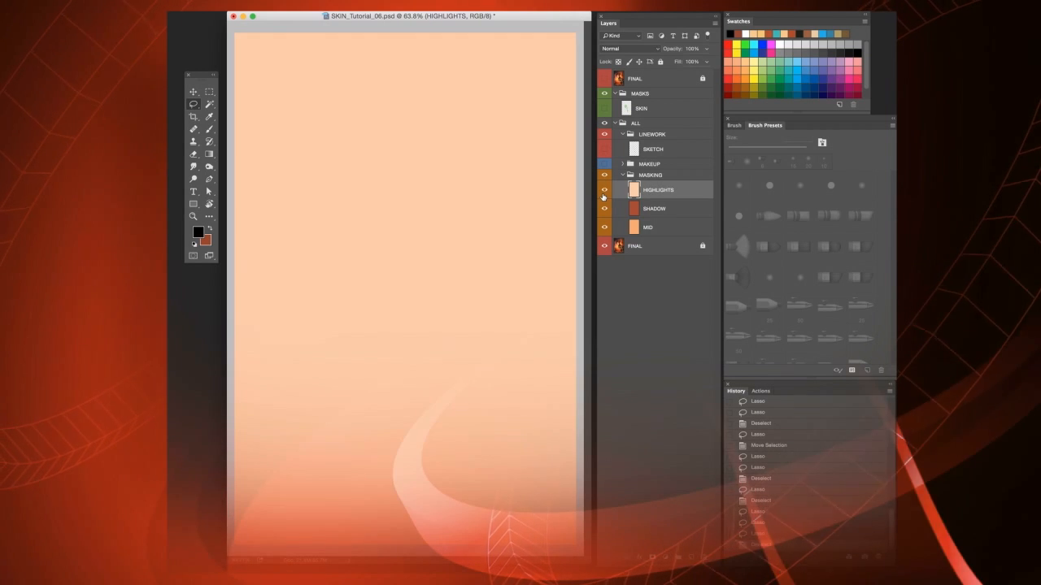
- Make MID the active layer and leave it as the only visible layer in the MASKING group
click(652, 230)
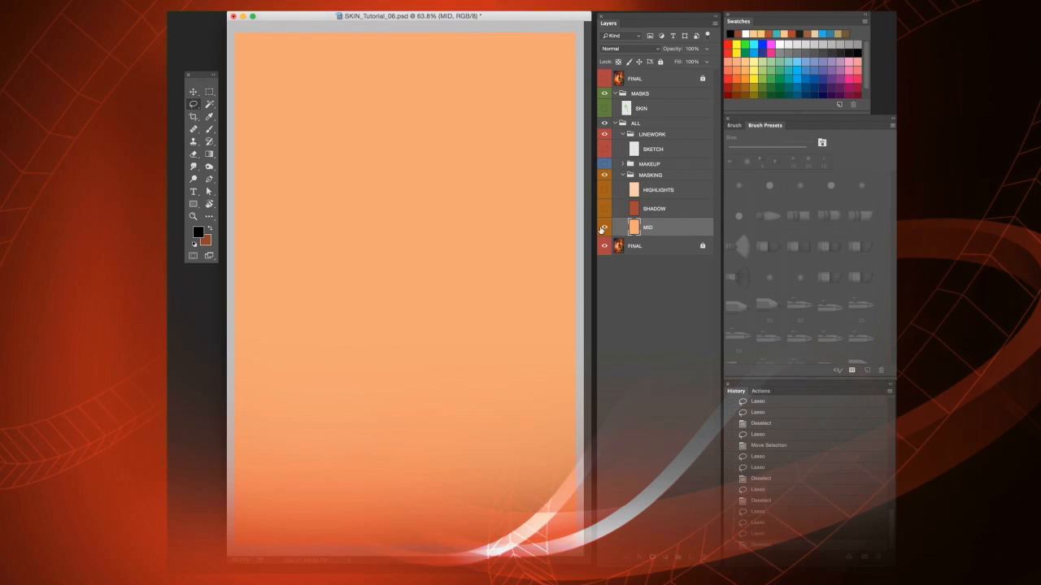
click(604, 229)
click(604, 228)
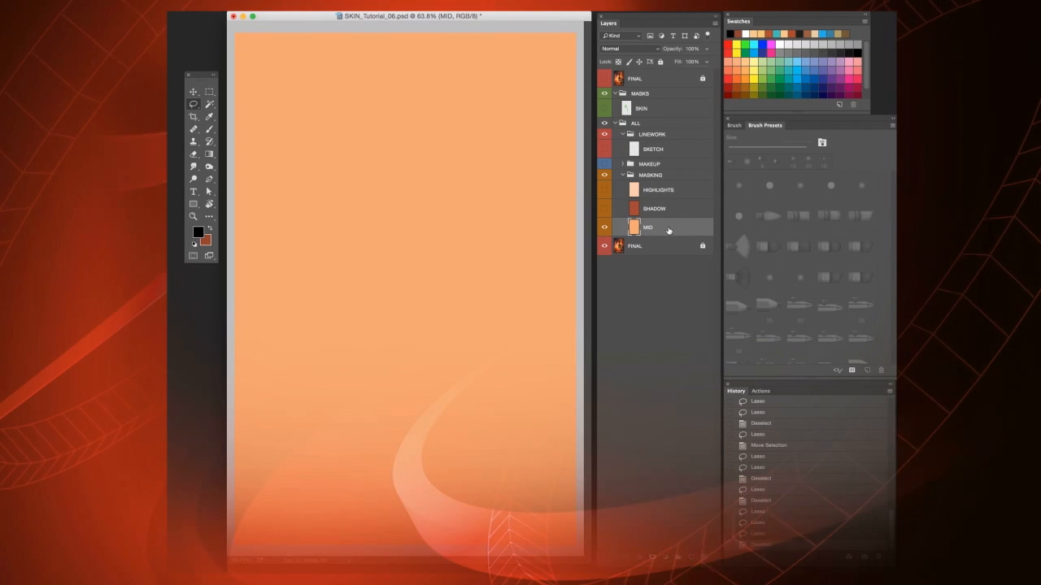
- Show the SHADOW and HIGHLIGHTS color layers above MID and examine how each one covers the canvas
click(605, 208)
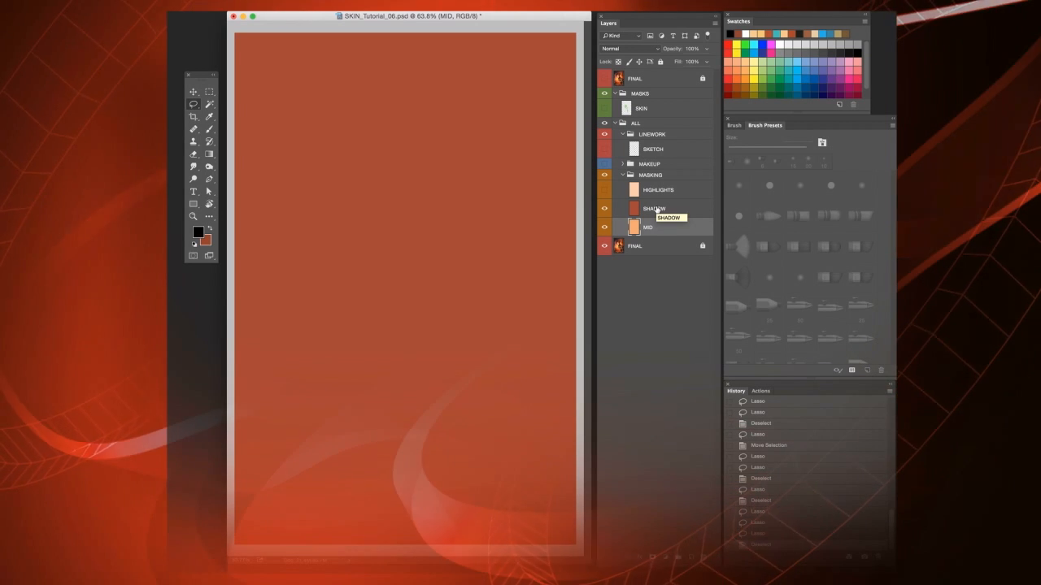
click(603, 191)
click(653, 192)
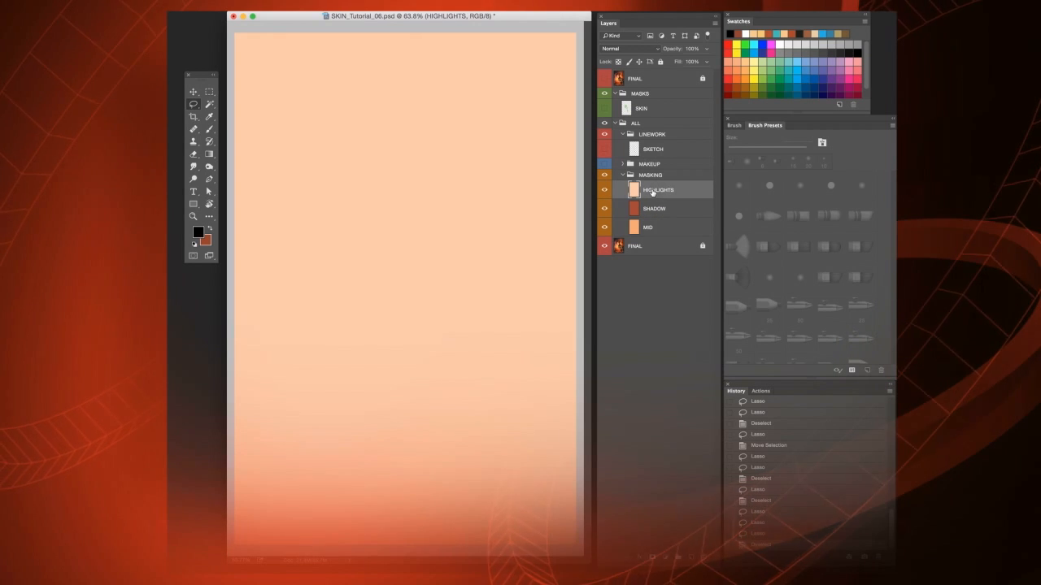
scroll(419, 264, up, 1)
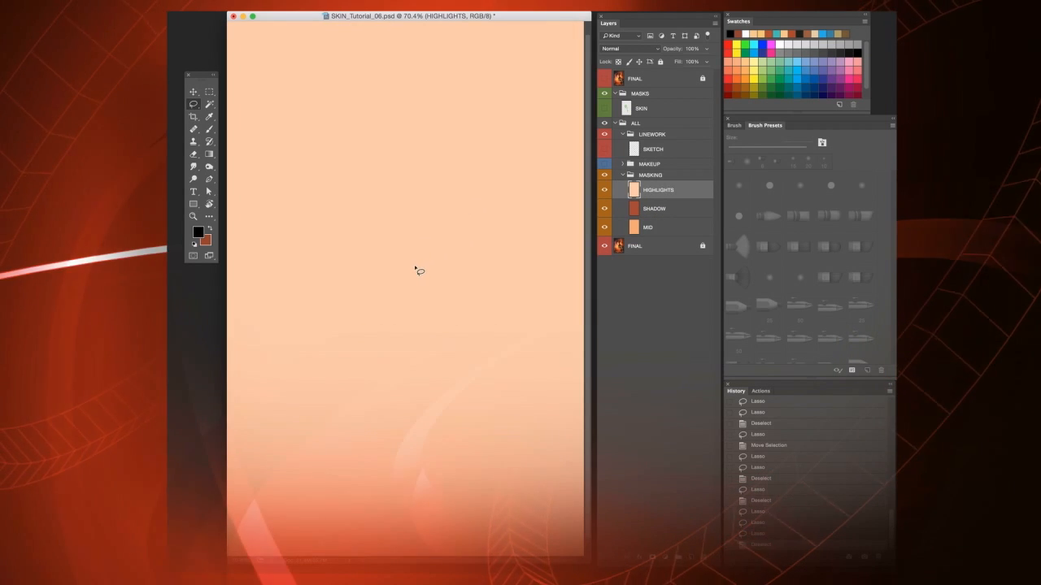
scroll(415, 269, down, 3)
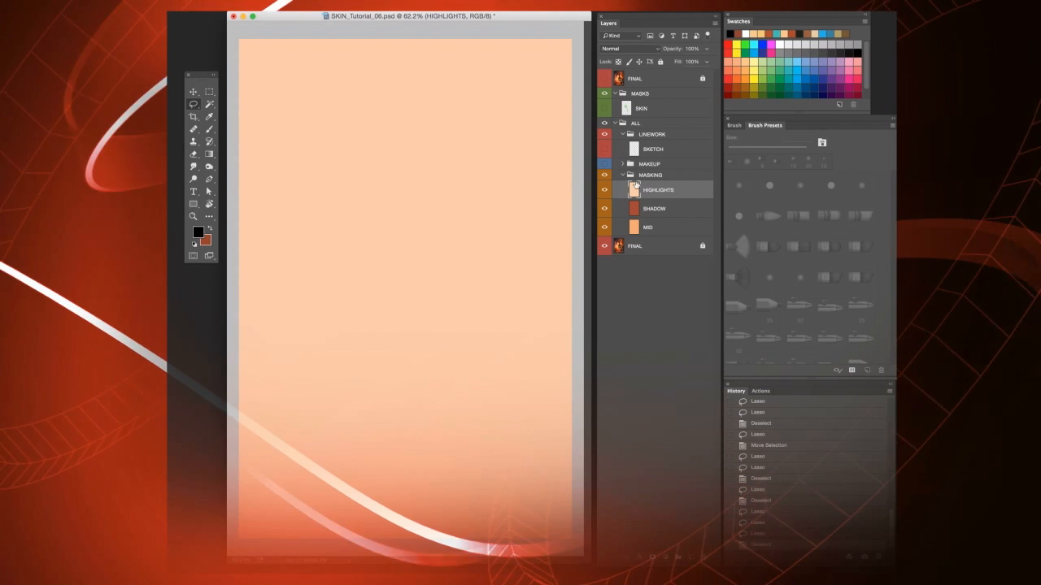
- Hide the HIGHLIGHTS, SHADOW and MID layers and show the SKIN layer of the MASKS group over the illustration
drag(604, 189, 605, 227)
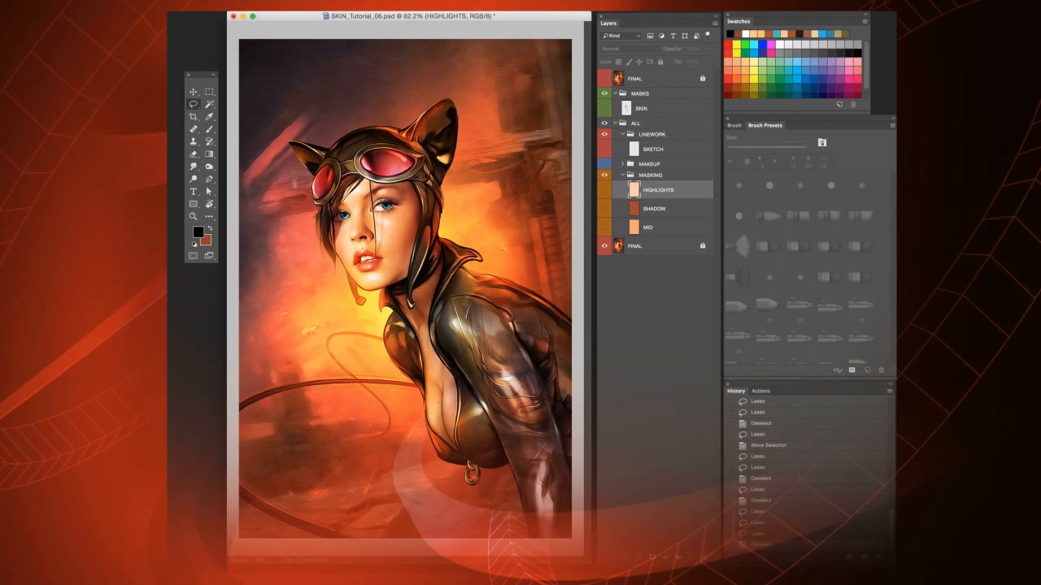
click(646, 302)
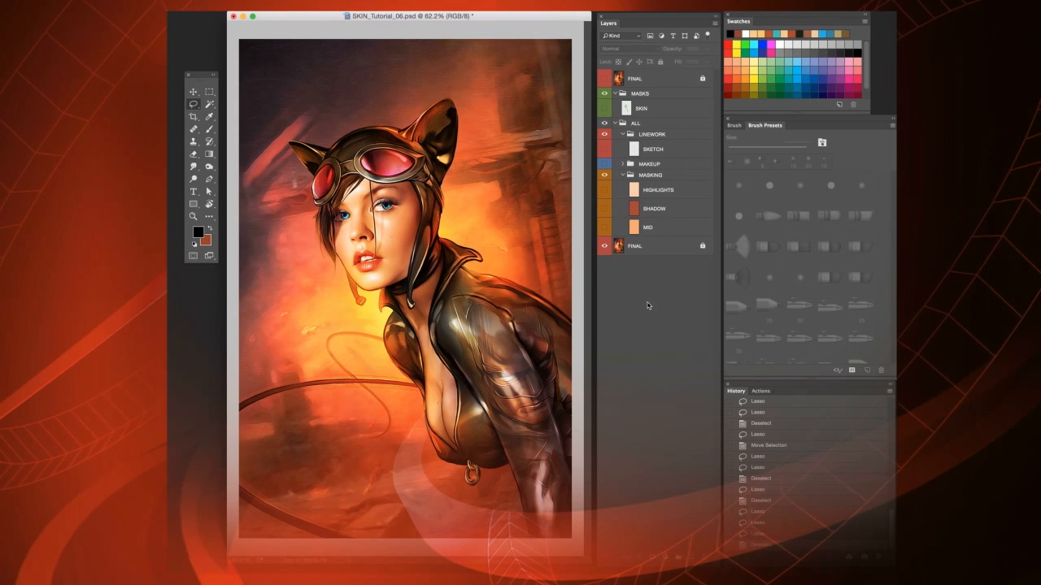
click(647, 113)
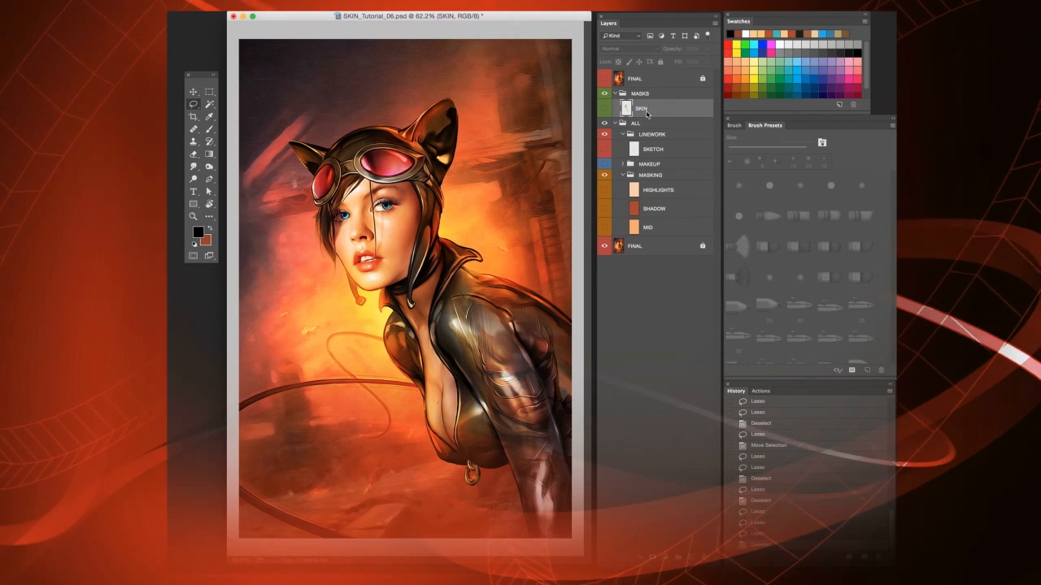
click(604, 109)
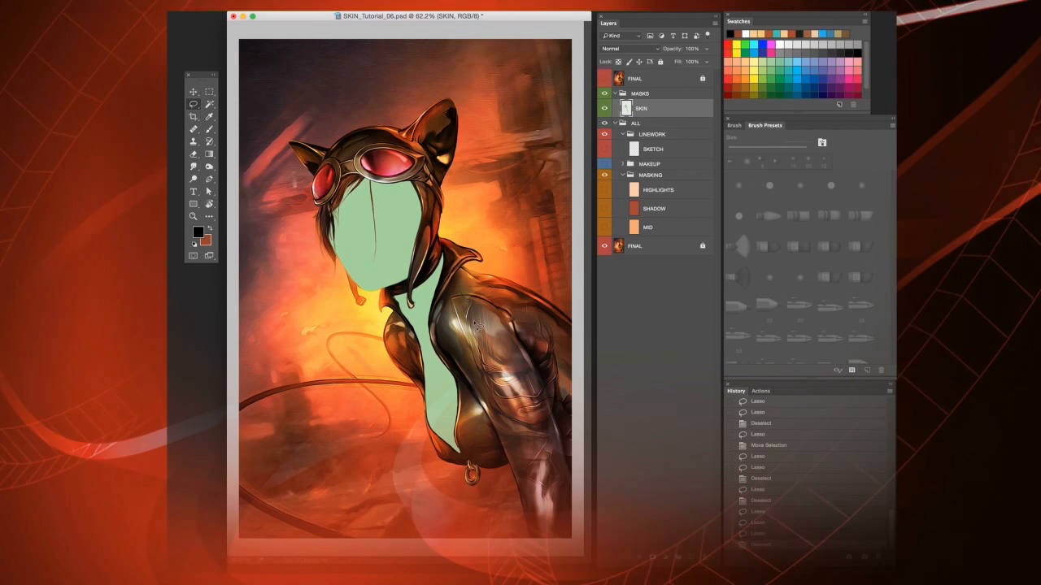
scroll(477, 326, up, 6)
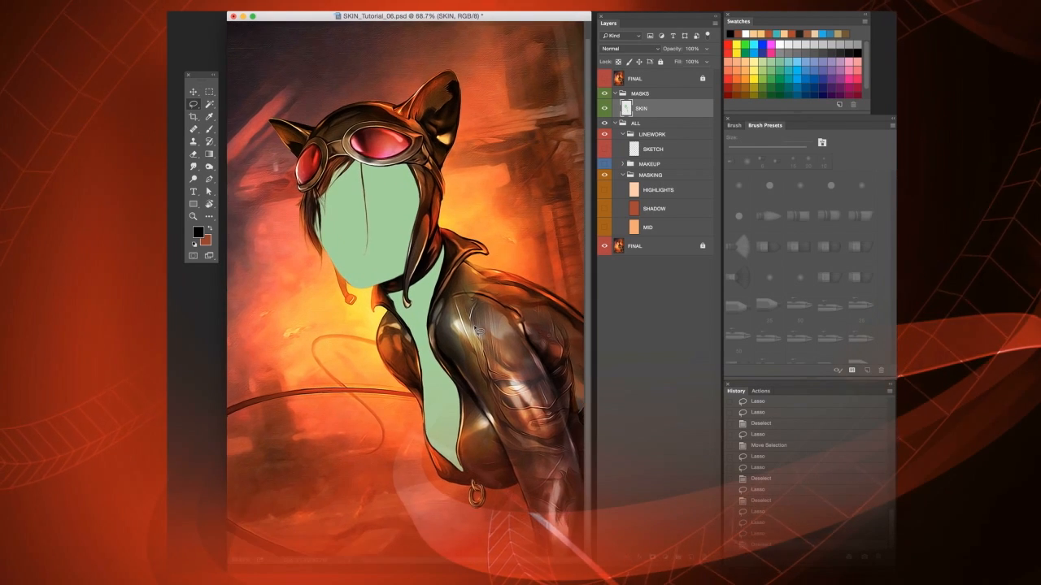
scroll(478, 330, up, 2)
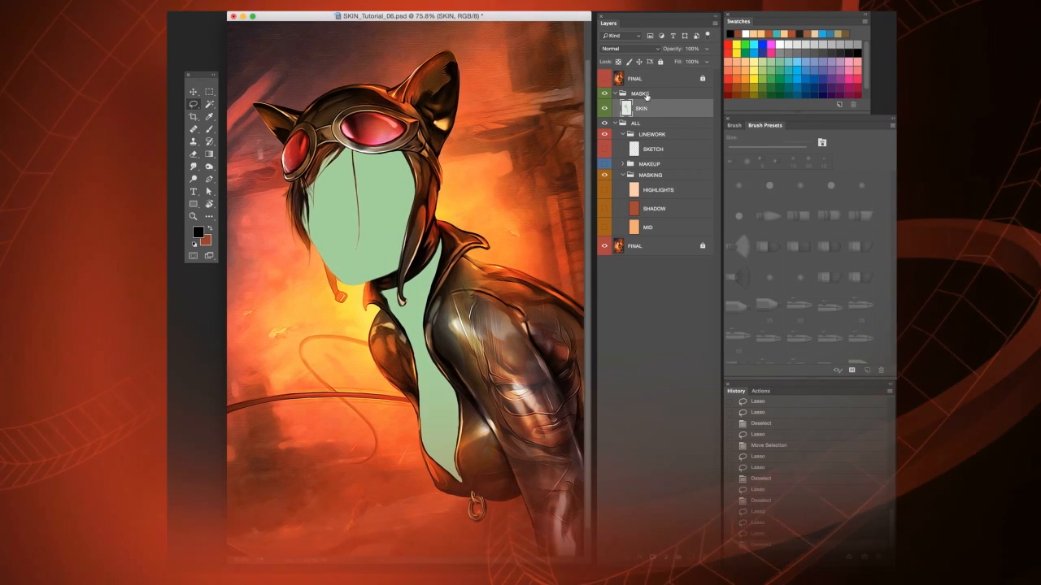
- Load the SKIN layer's shape as a selection, hide that layer, and add a layer mask from the selection to the ALL group
super+click(626, 109)
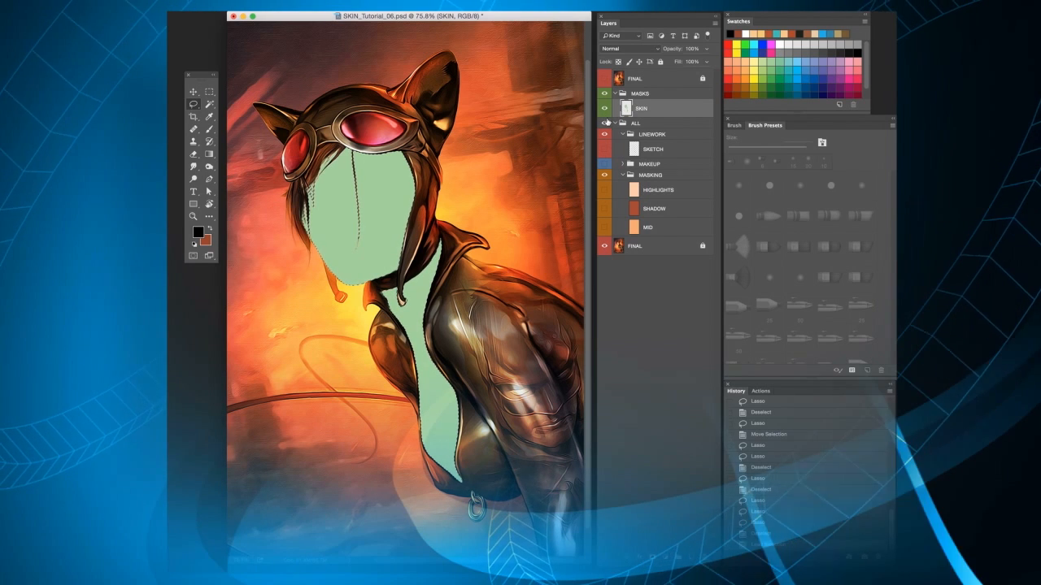
click(604, 107)
click(618, 125)
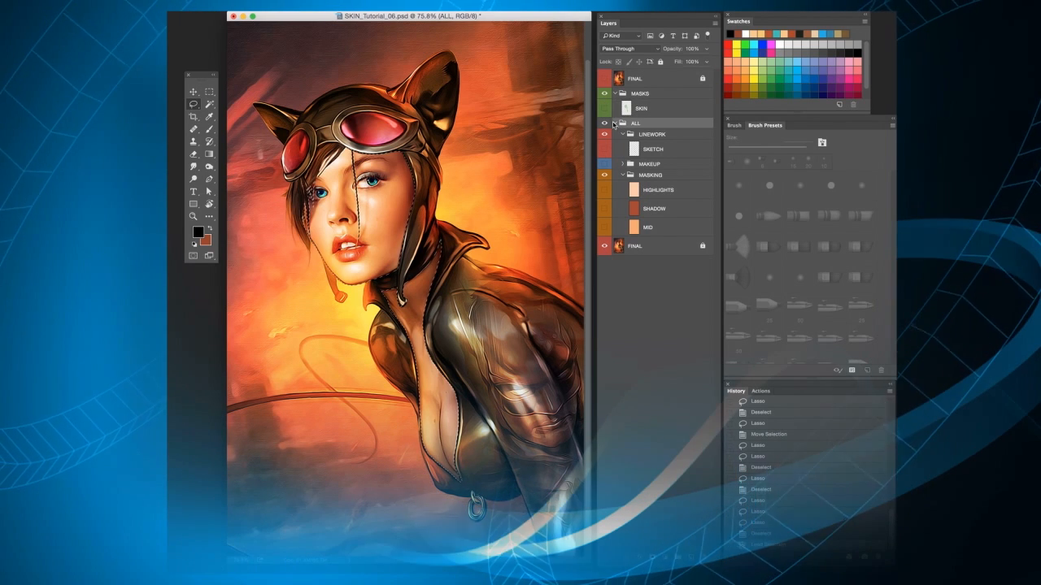
click(618, 124)
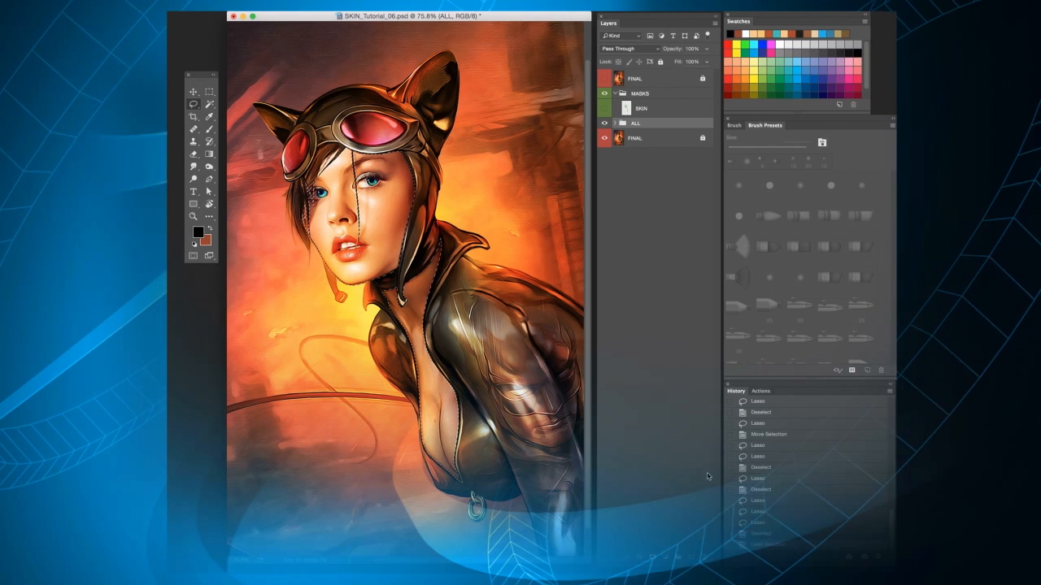
click(653, 558)
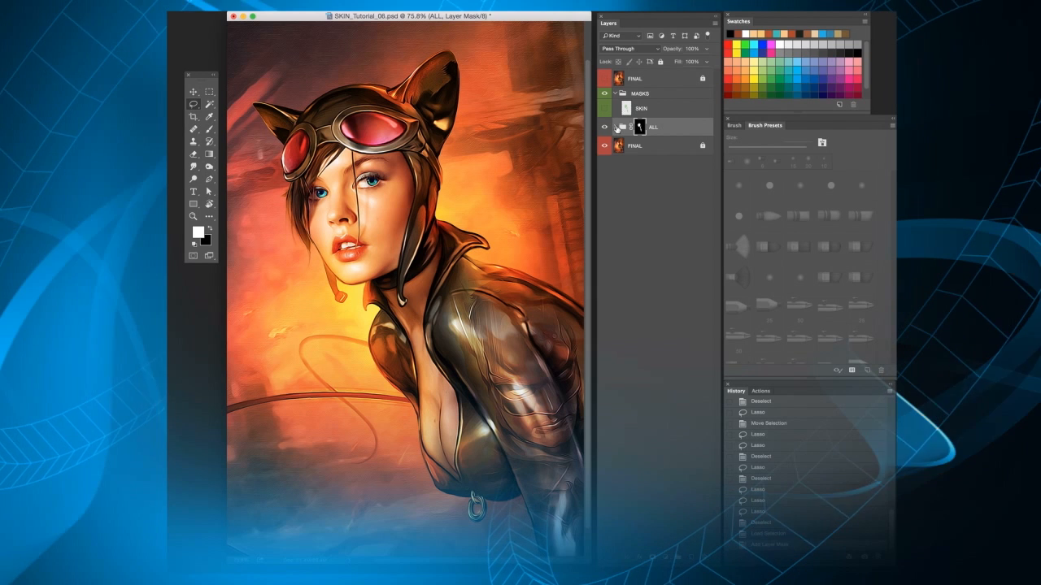
click(616, 127)
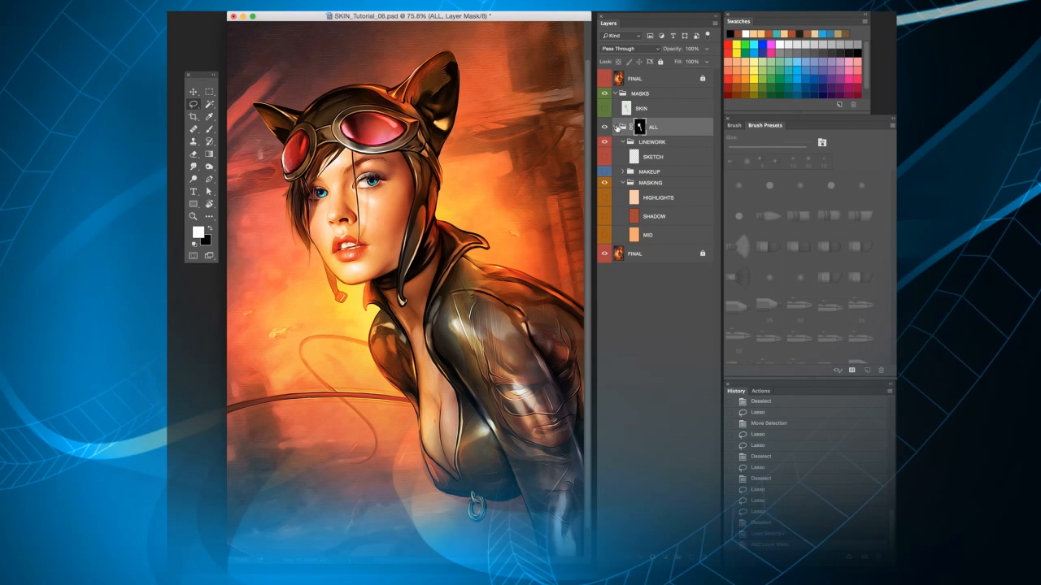
- Make the MID layer active and visible within the masked skin area, with the whole illustration in view
click(641, 235)
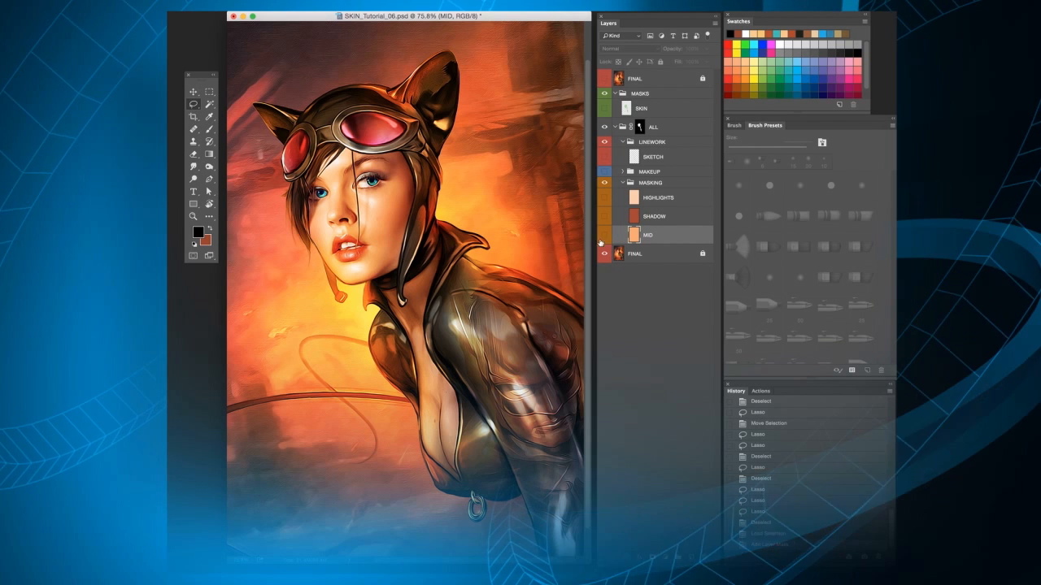
click(604, 236)
key(super+0)
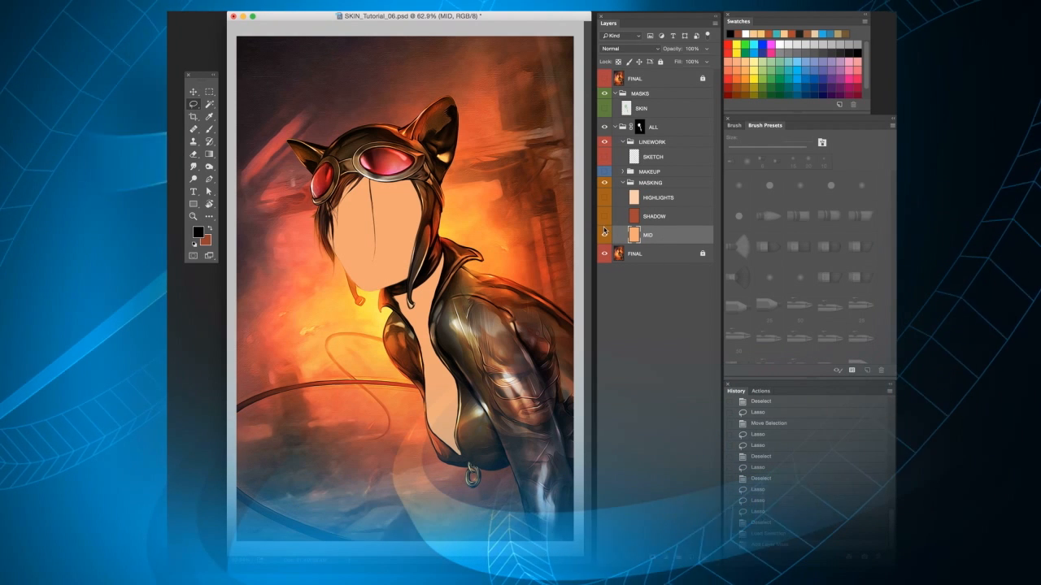
- Show the SHADOW layer and set its blending mode to Multiply
click(657, 217)
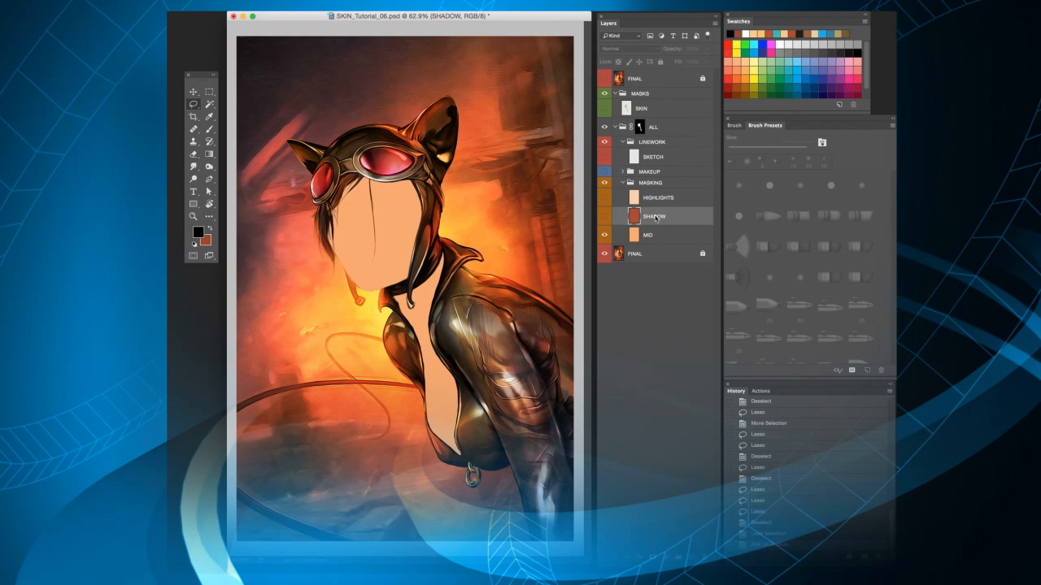
click(604, 218)
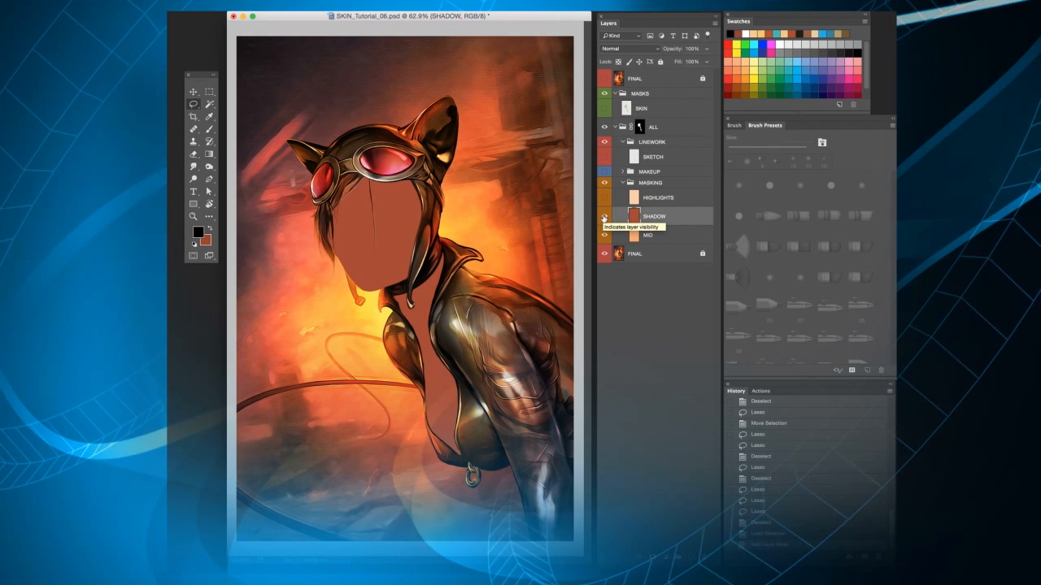
click(655, 50)
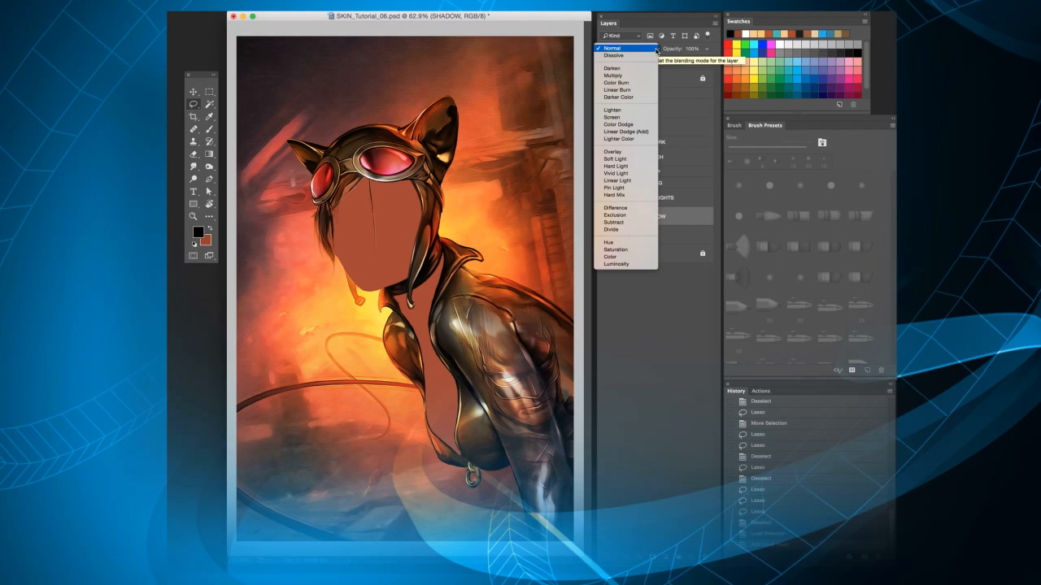
click(636, 75)
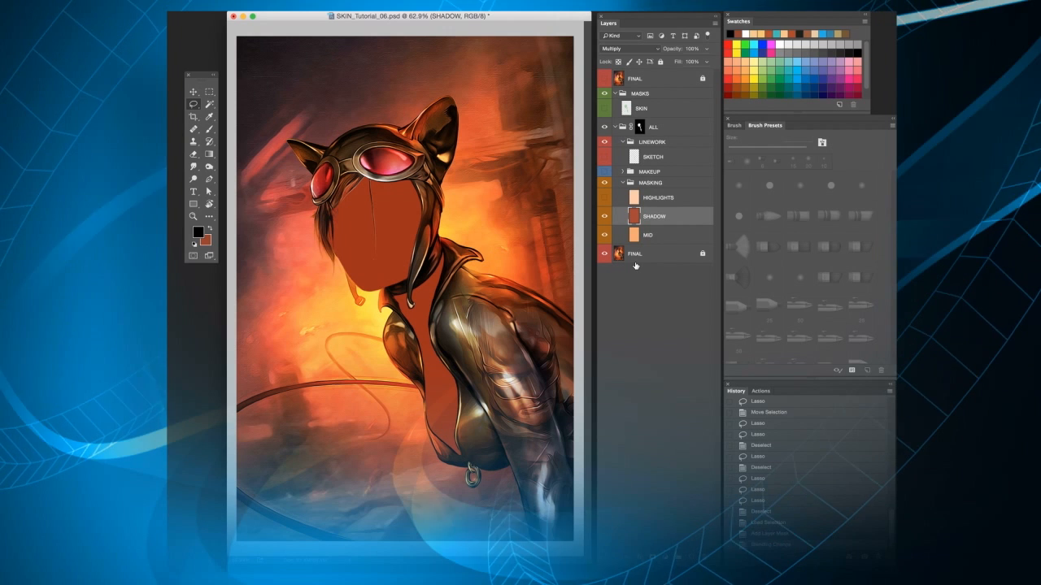
- Show the HIGHLIGHTS layer and set its blending mode to Overlay
click(639, 201)
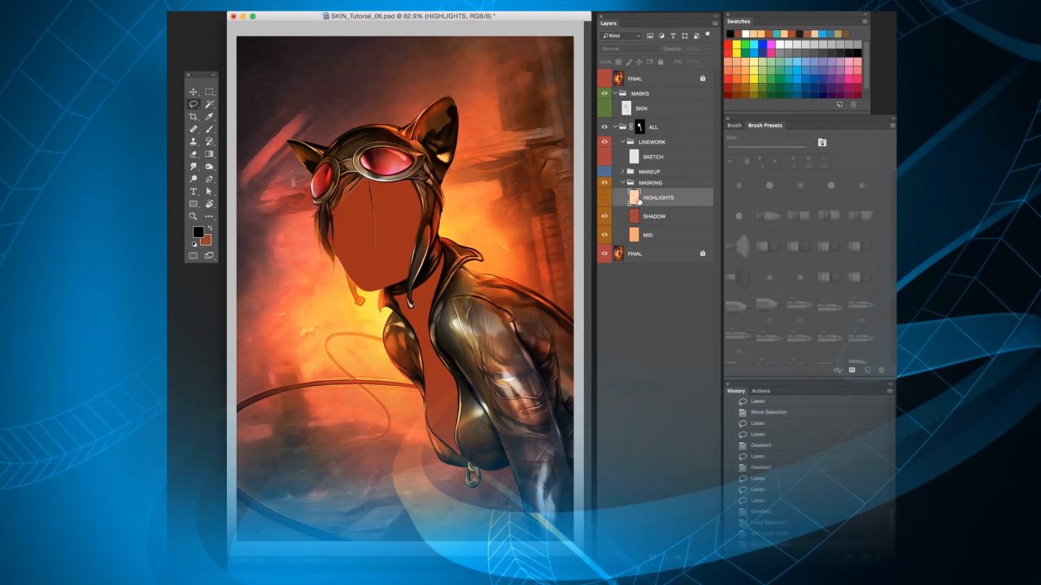
click(604, 197)
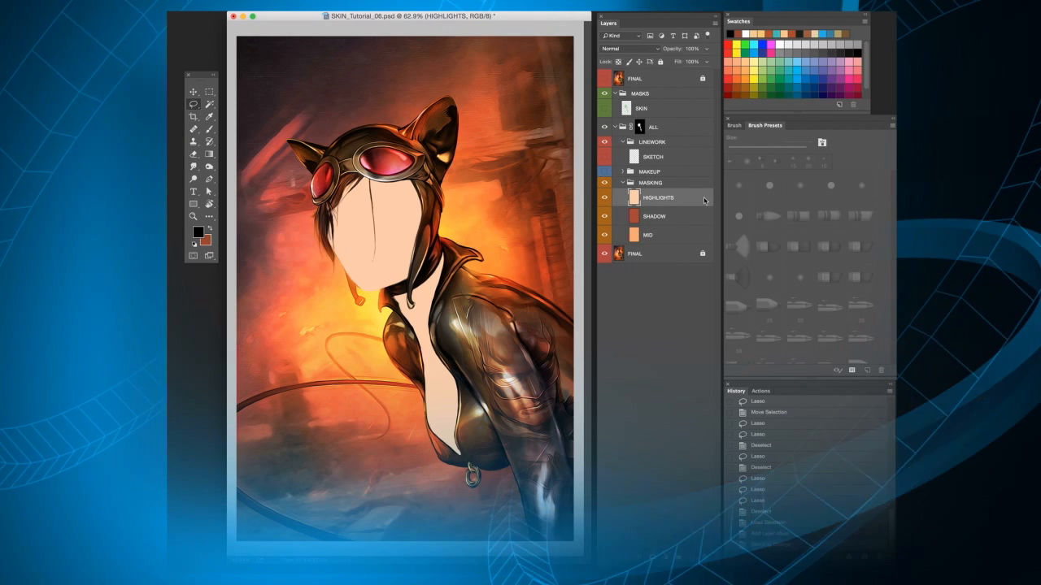
click(642, 49)
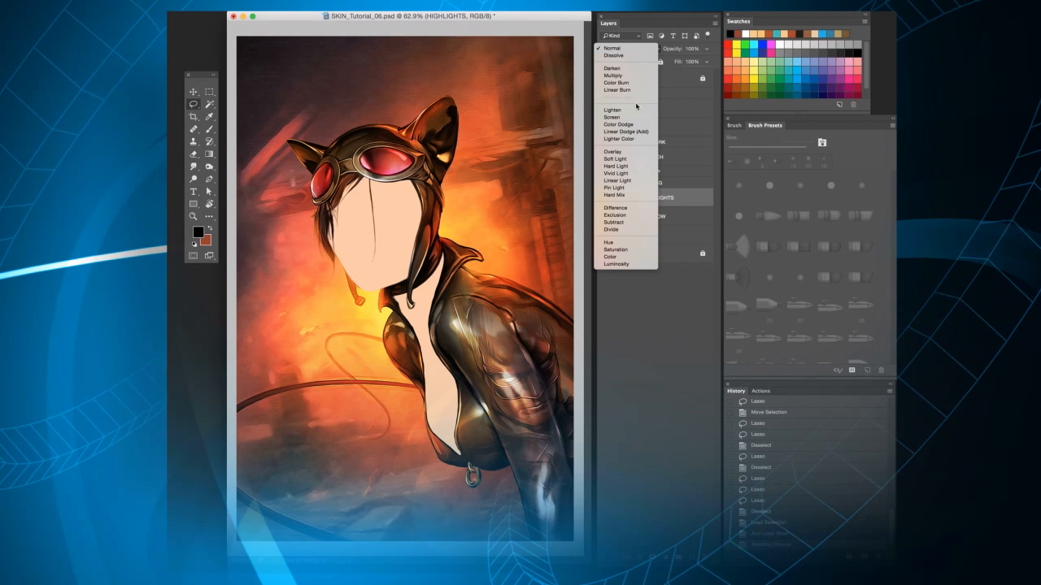
click(631, 152)
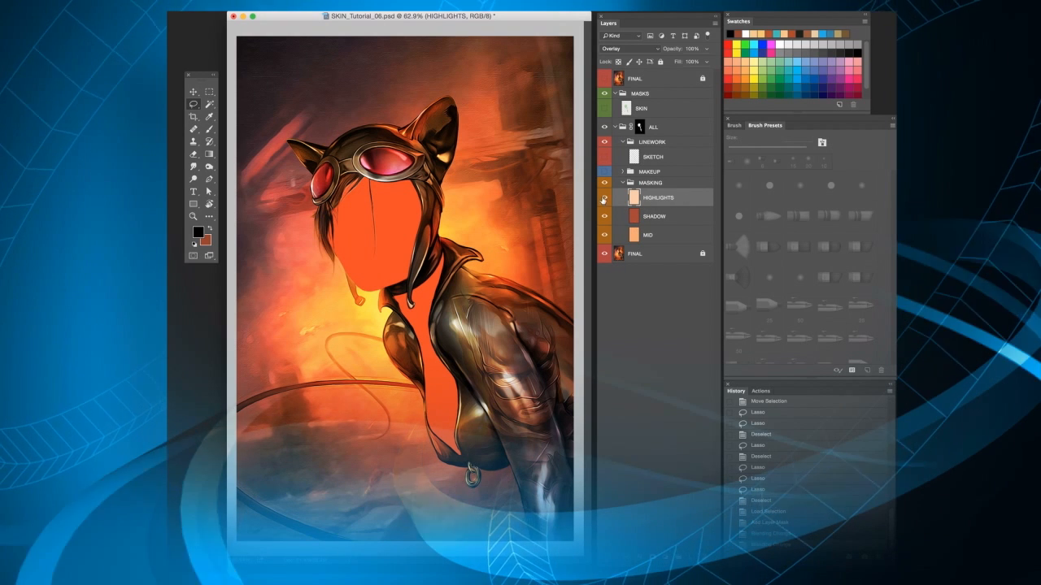
- Hide the HIGHLIGHTS and SHADOW layers and make MID the active layer
drag(604, 198, 604, 218)
click(645, 236)
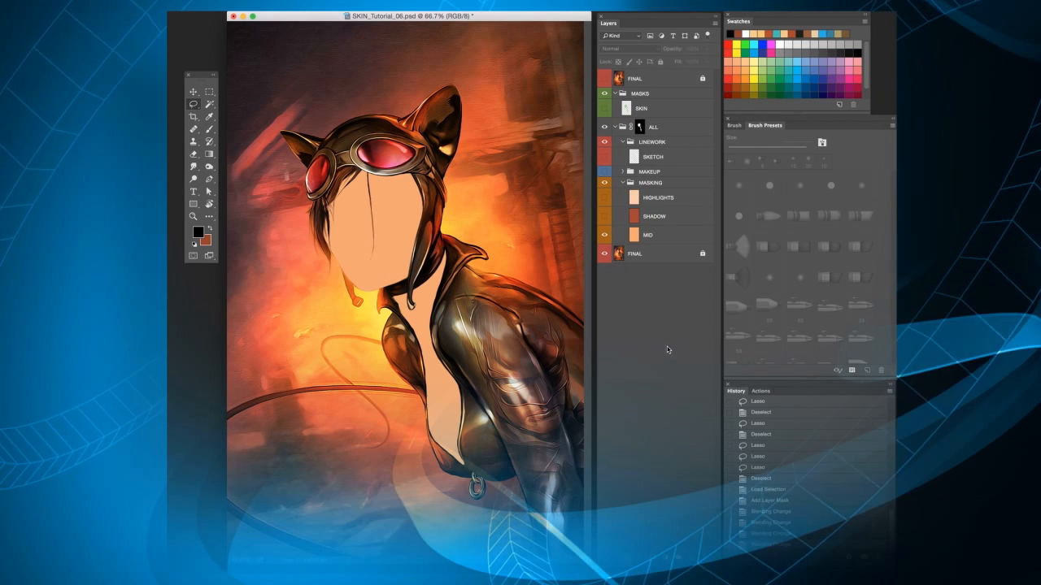
click(662, 239)
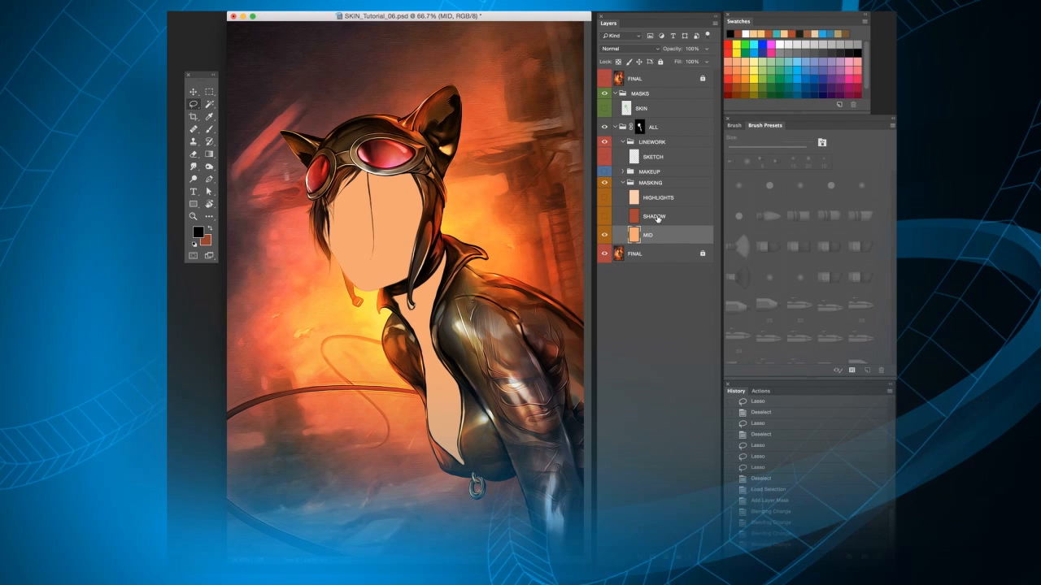
- Show the SKETCH layer of the LINEWORK group over the midtone and check its blending mode
click(659, 159)
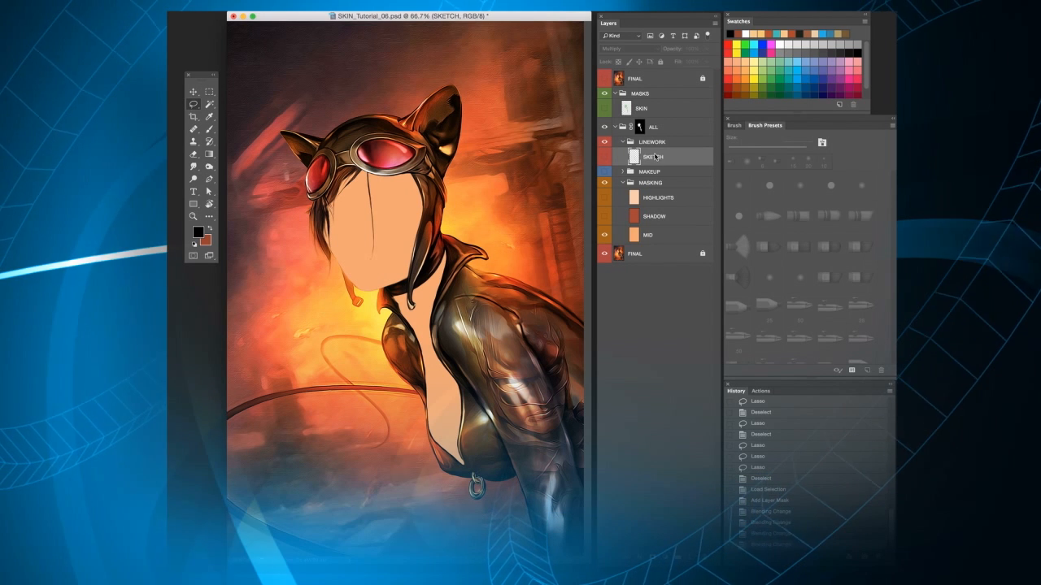
click(604, 159)
scroll(351, 390, up, 2)
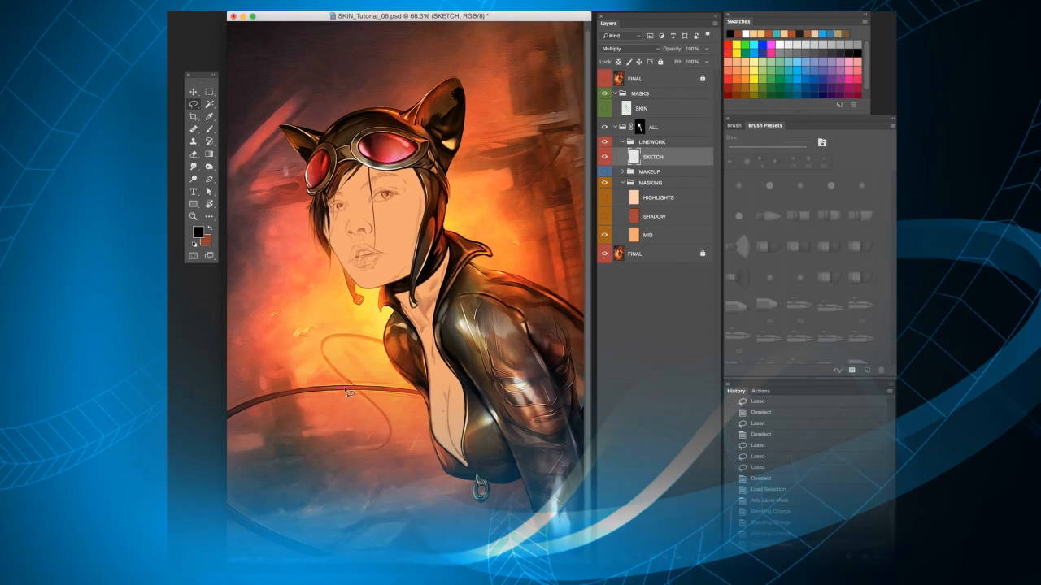
scroll(351, 390, up, 4)
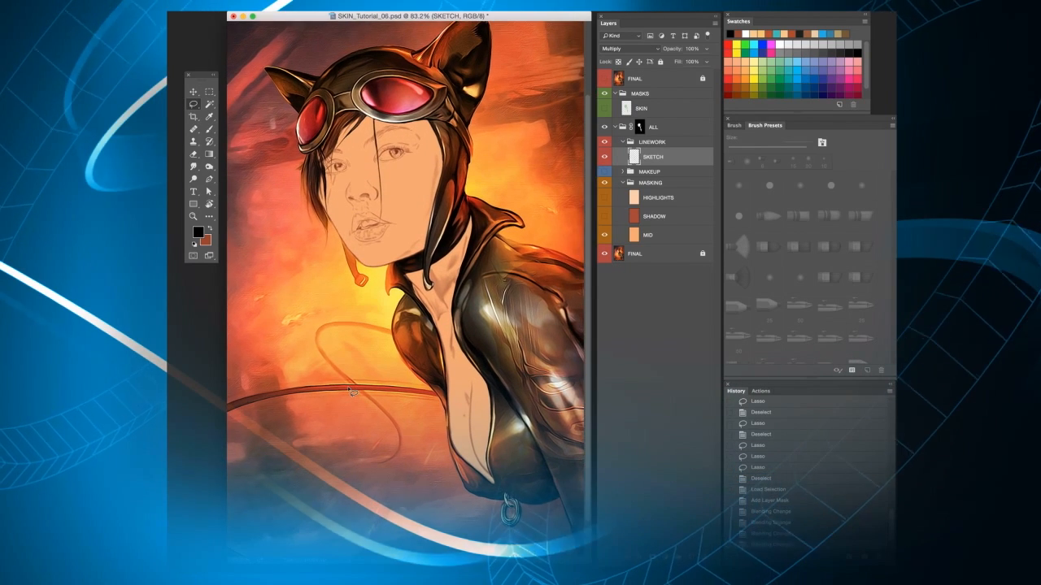
scroll(351, 390, down, 1)
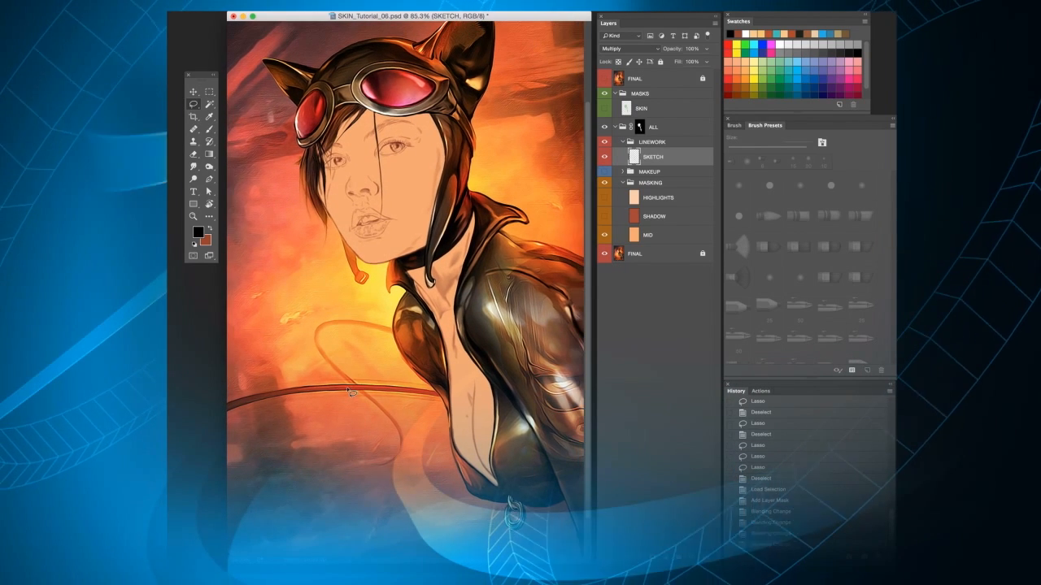
click(656, 53)
click(655, 53)
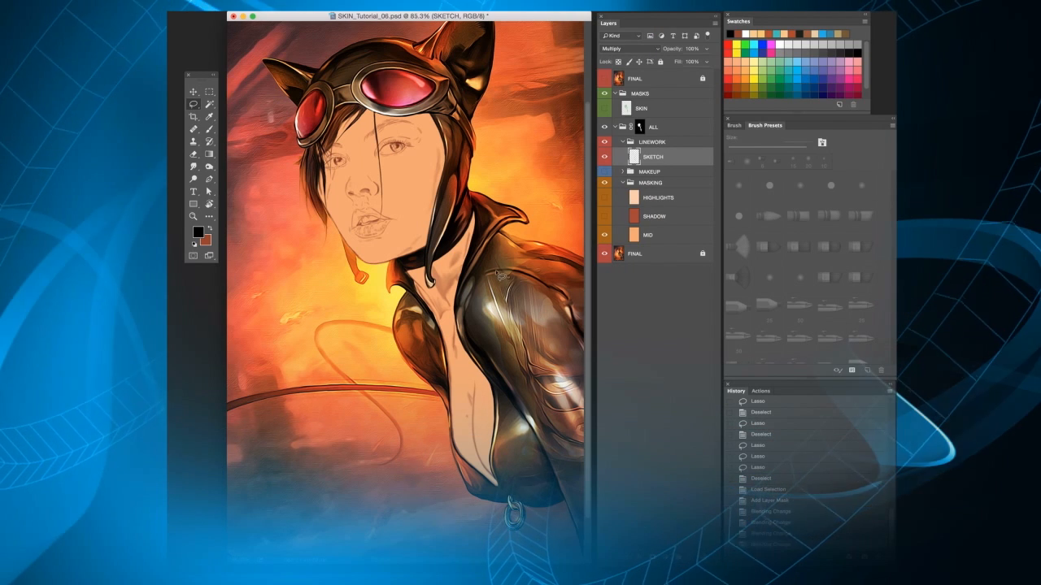
scroll(510, 281, up, 3)
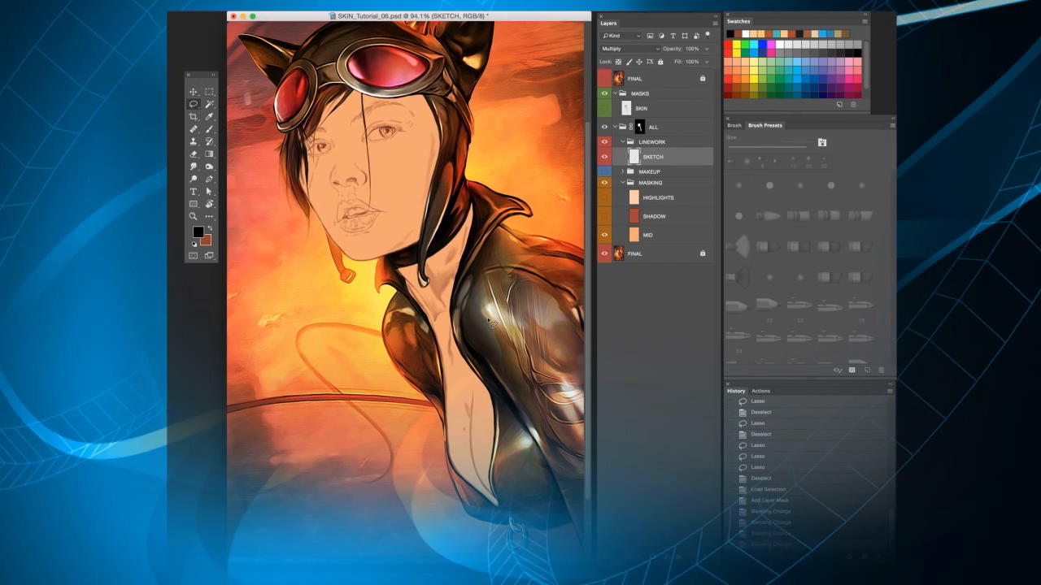
scroll(491, 323, up, 1)
drag(506, 248, 507, 269)
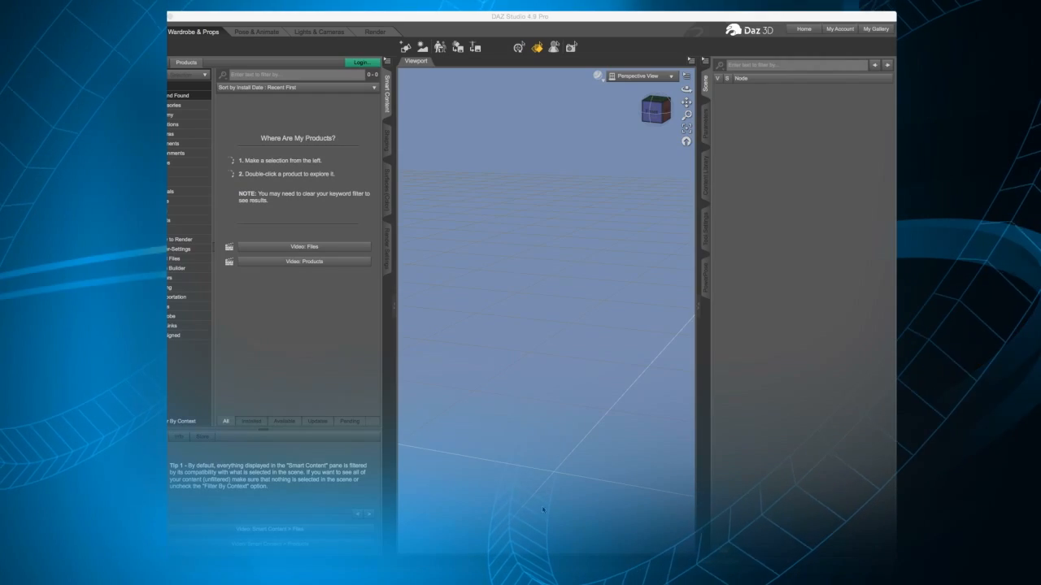
key(super+Tab)
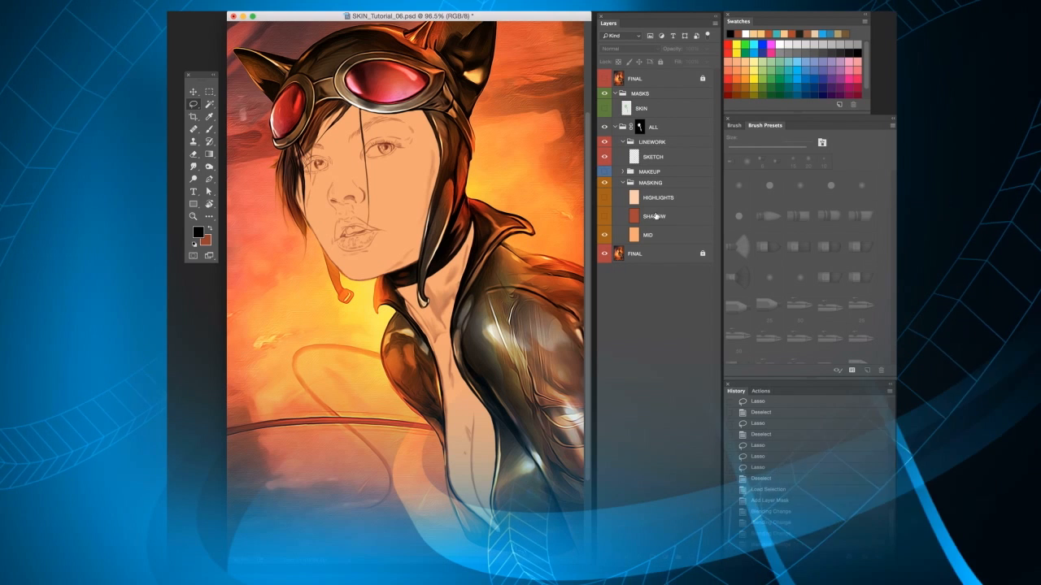
- Show the SHADOW layer, add a layer mask to it and invert the mask to black
click(604, 216)
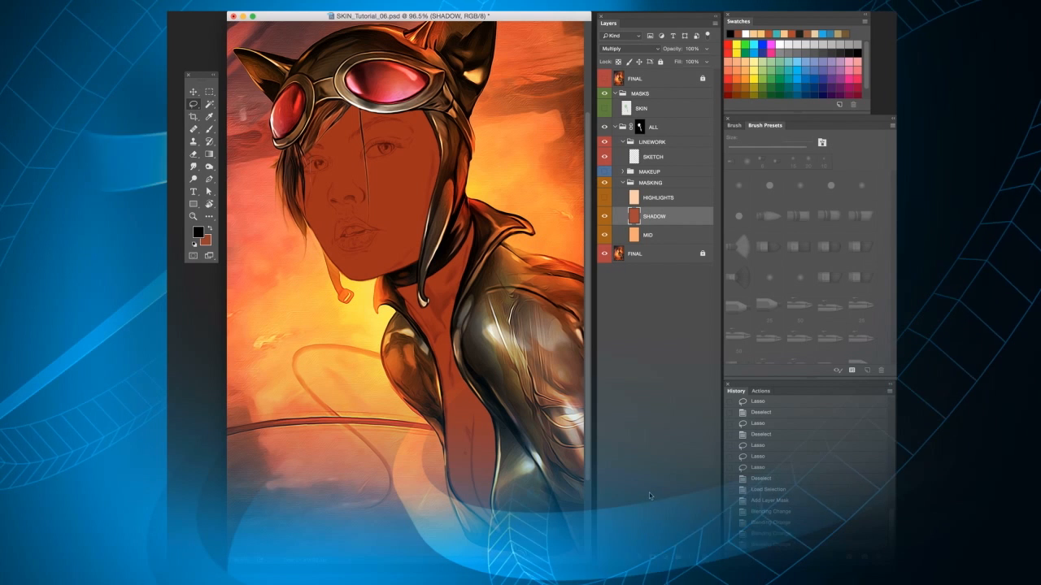
click(653, 558)
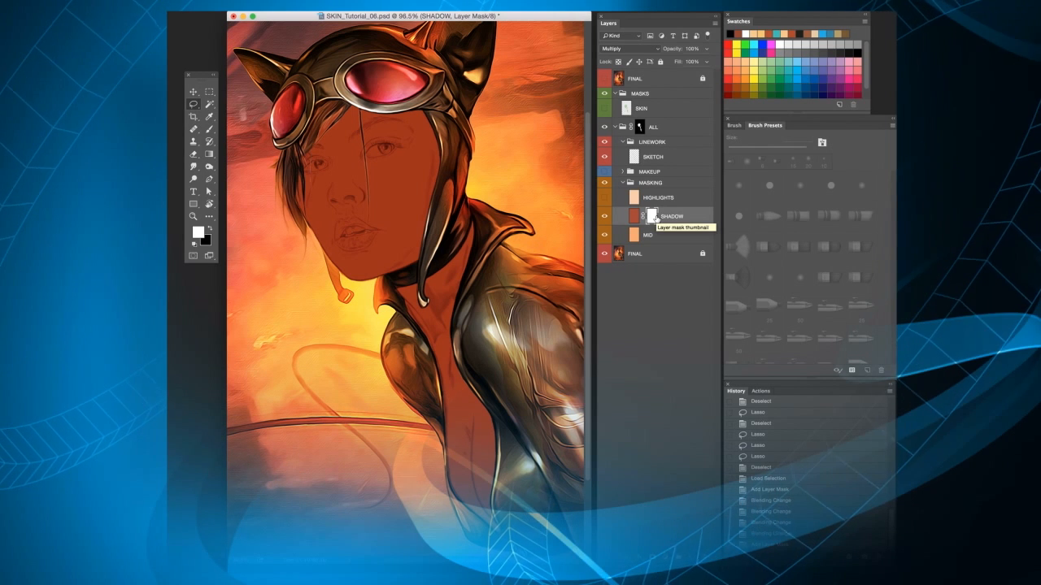
key(super+i)
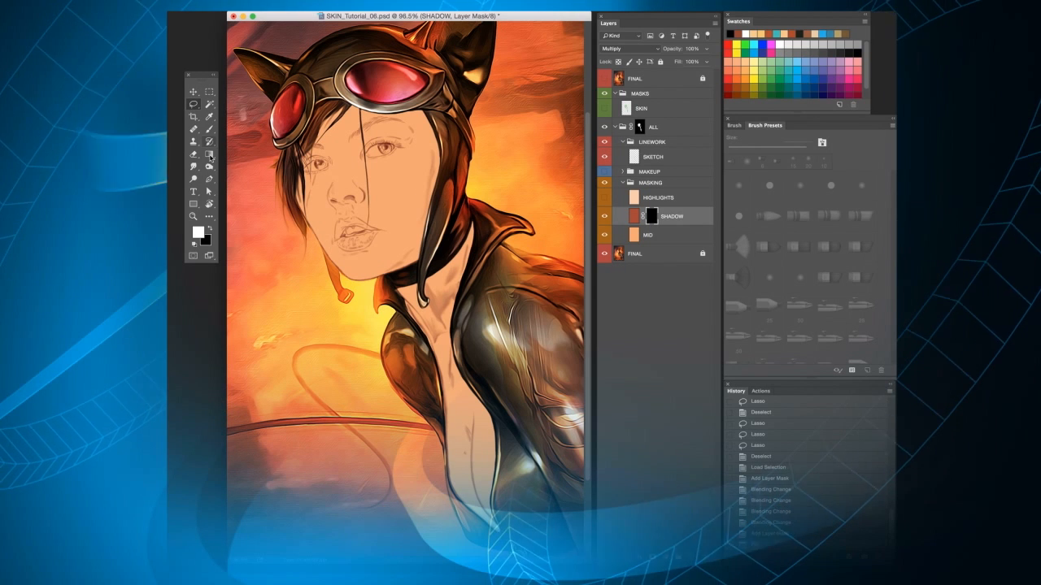
- Choose the Brush tool with the Soft Round preset for painting on the SHADOW mask
click(209, 130)
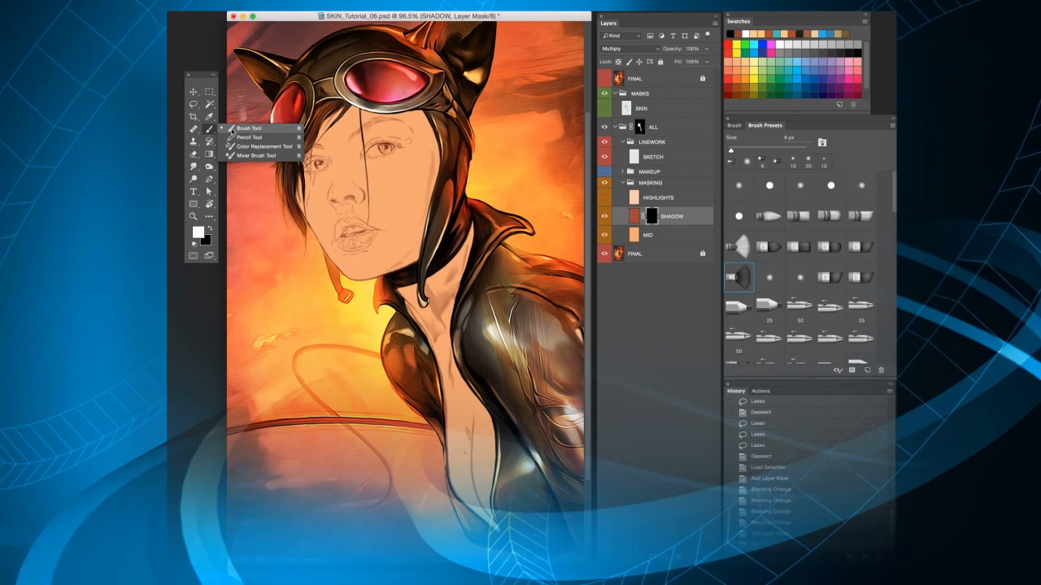
click(248, 127)
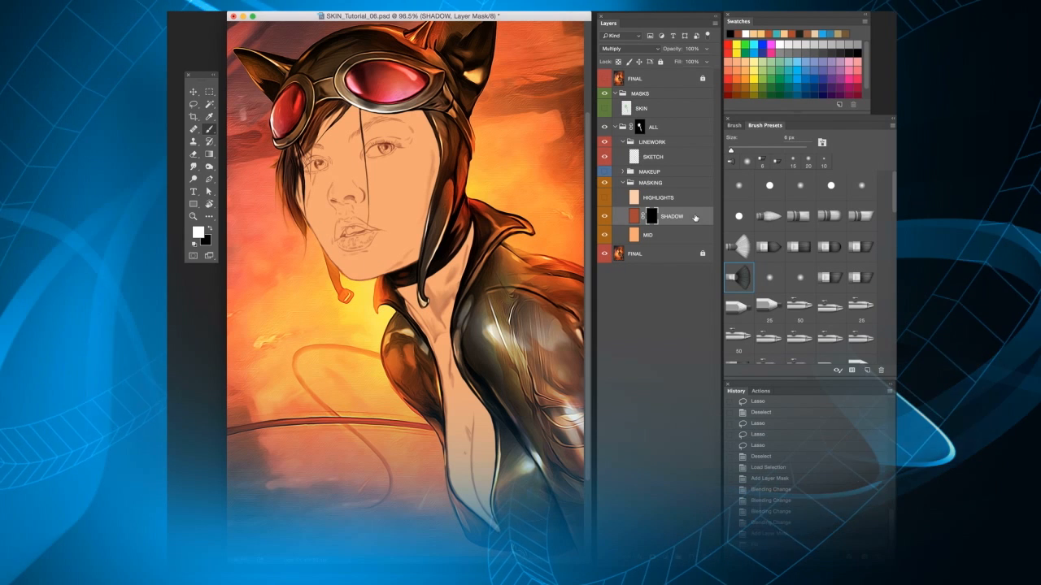
click(738, 186)
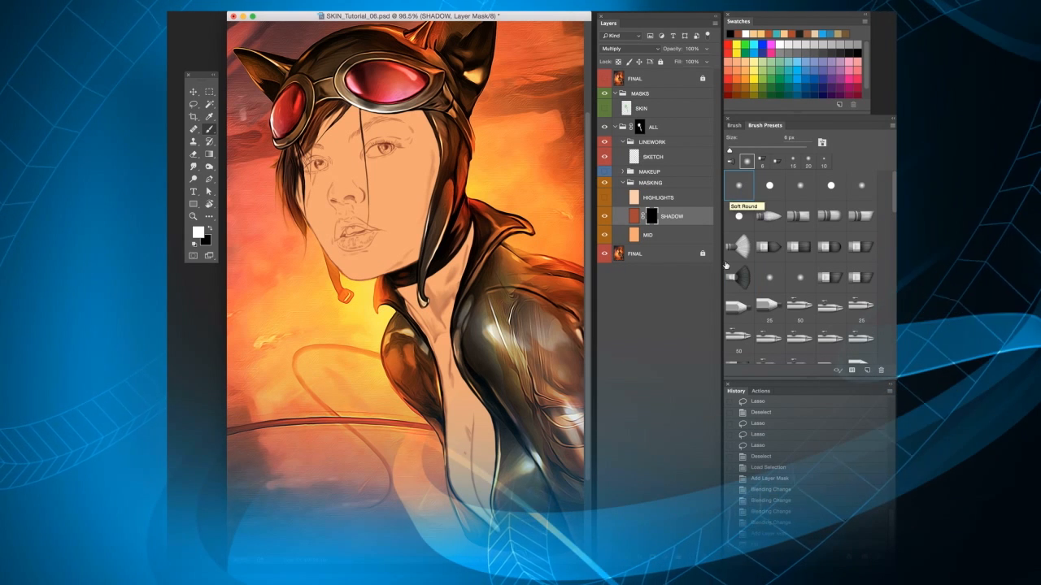
scroll(465, 250, down, 3)
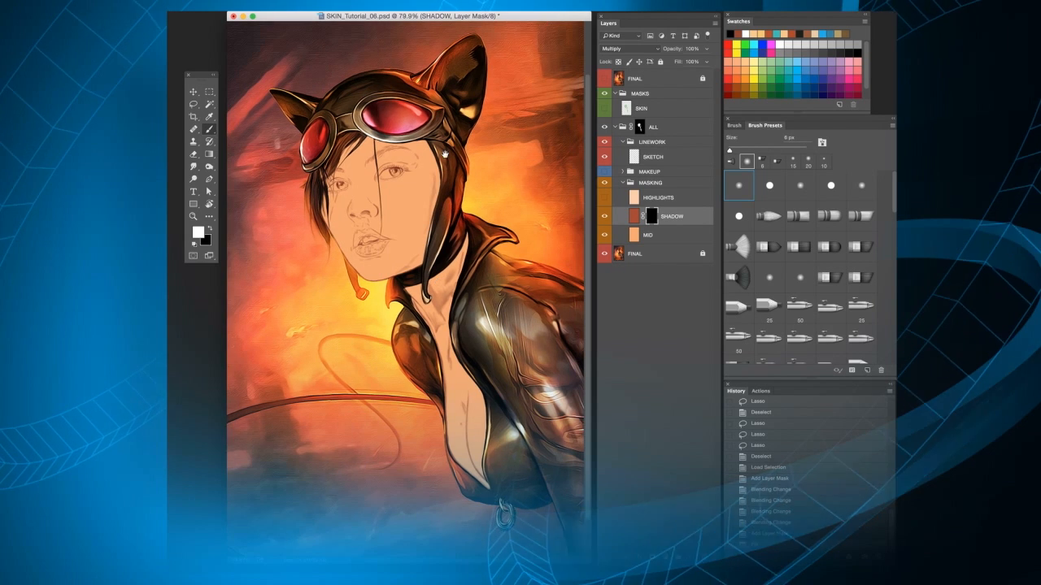
scroll(442, 286, up, 1)
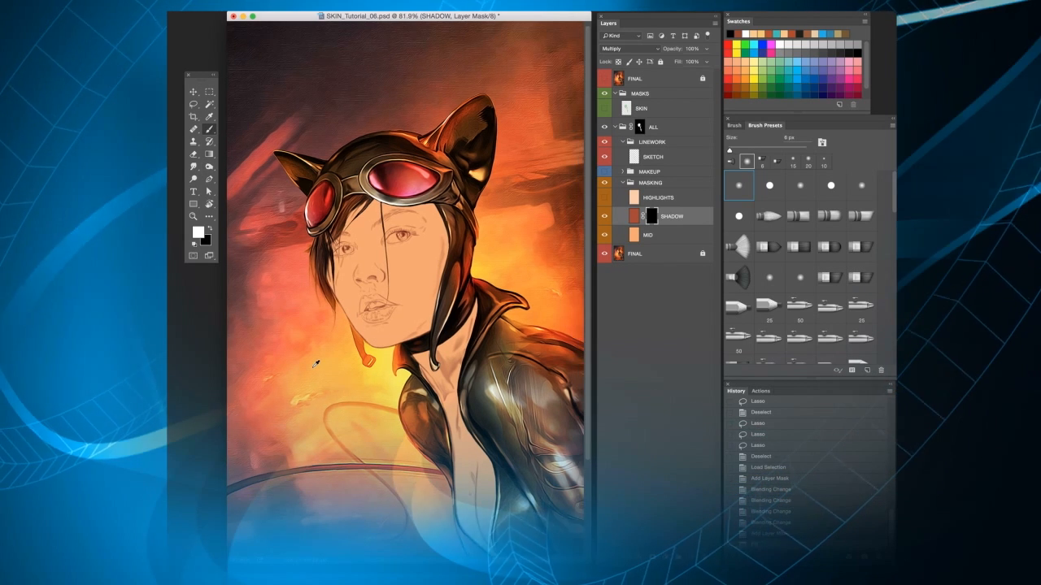
scroll(313, 369, up, 1)
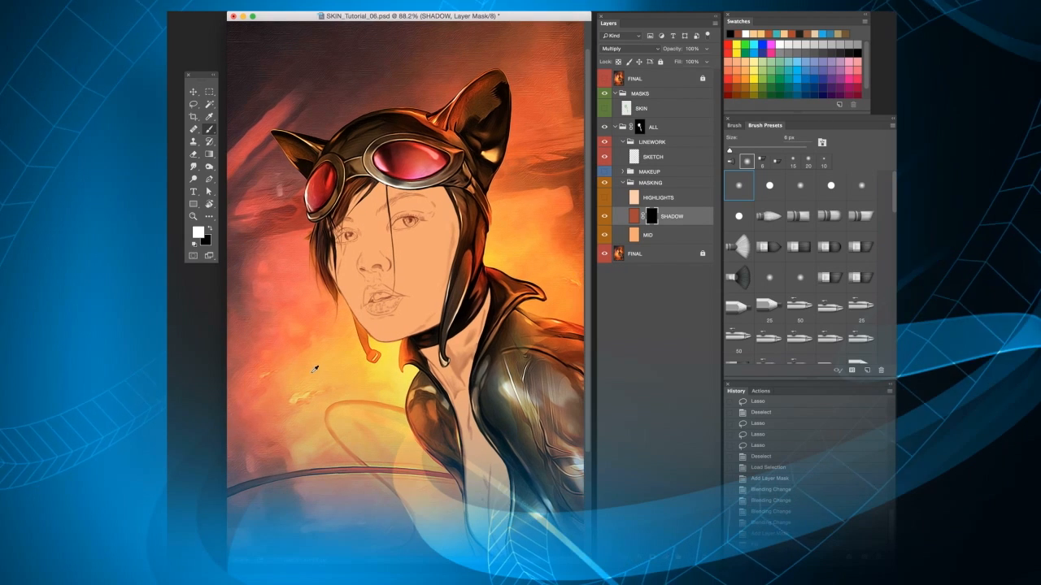
scroll(506, 255, up, 1)
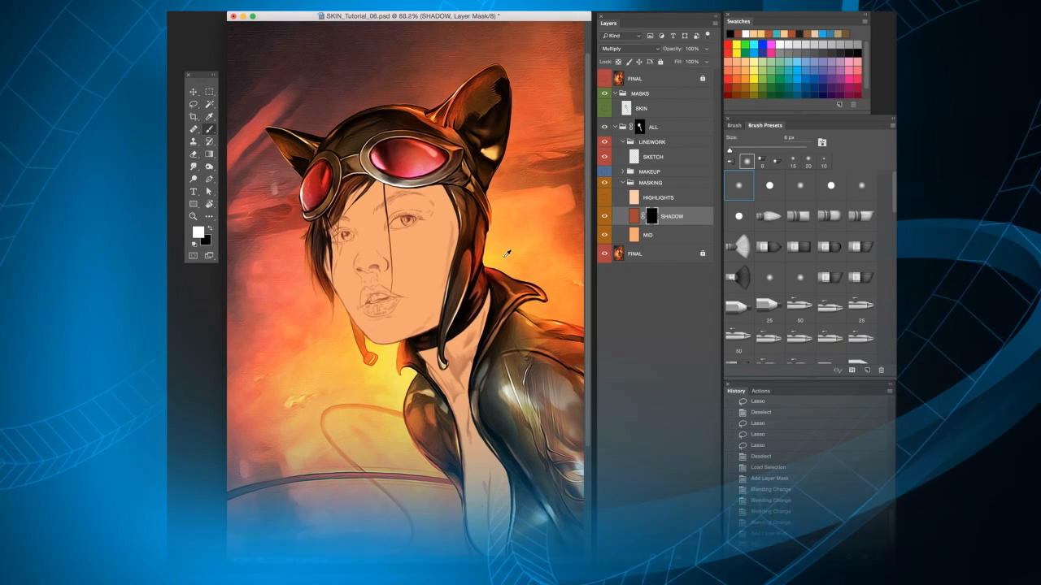
drag(517, 248, 520, 235)
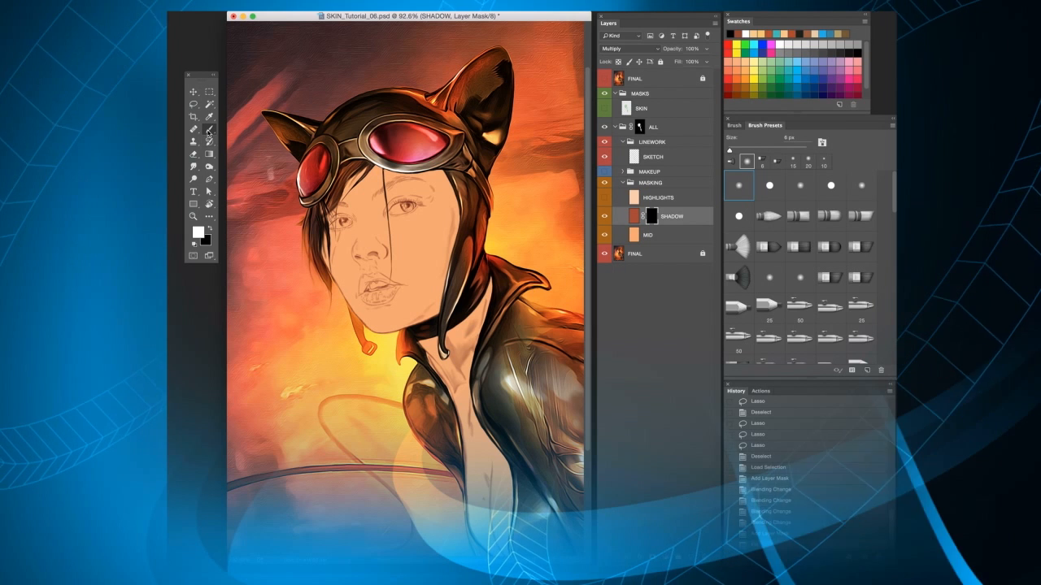
- Enlarge the Soft Round brush to 175 px
key(bracketright)
key(bracketright)
key(bracketright)
key(bracketright)
key(bracketright)
key(bracketright)
key(bracketright)
key(bracketright)
key(bracketright)
key(bracketright)
key(bracketright)
key(bracketright)
key(bracketright)
key(bracketright)
key(bracketright)
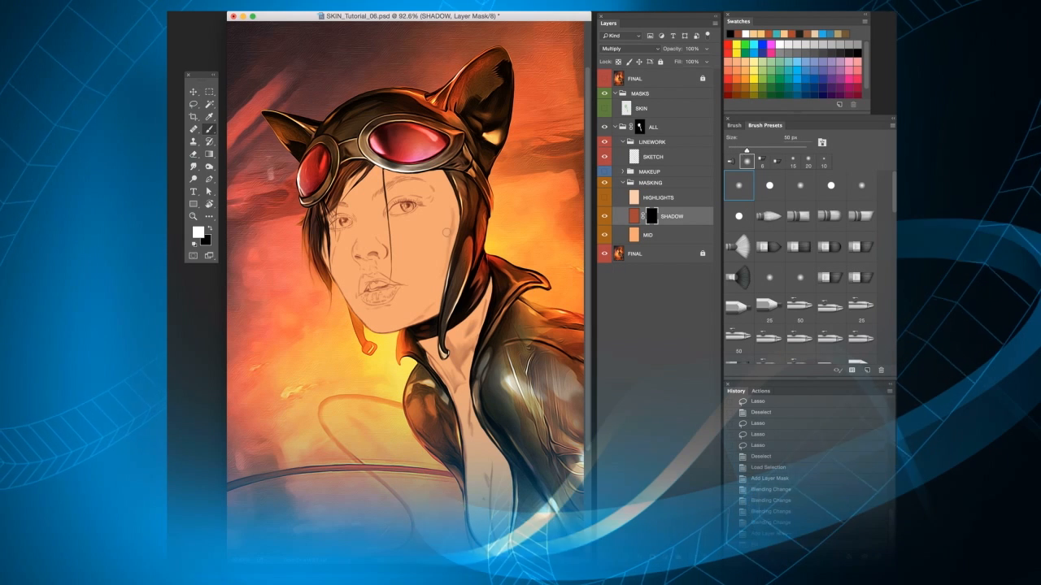
key(bracketright)
key(bracketright)
key(bracketright)
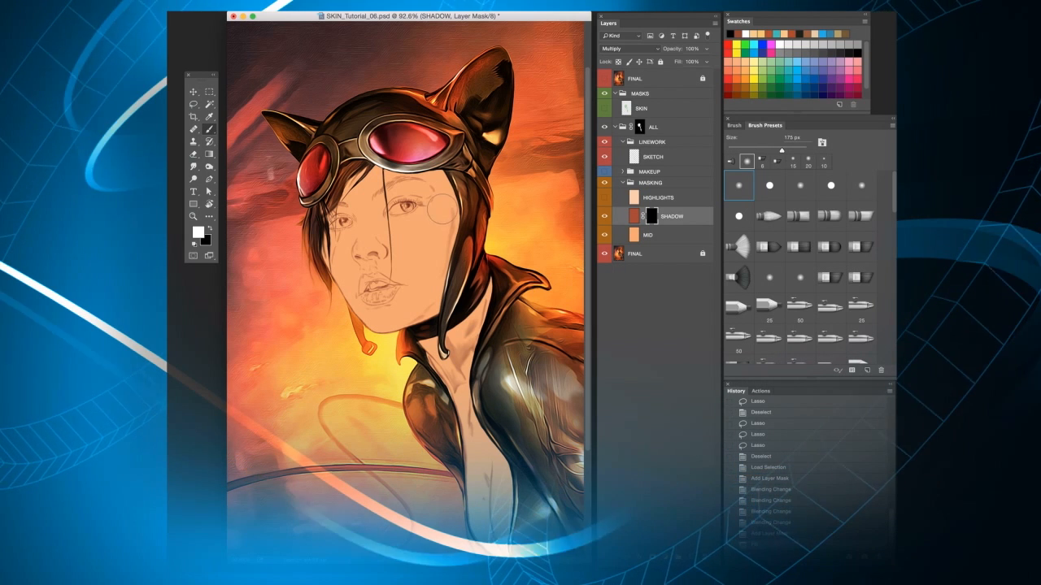
- Paint white on the SHADOW mask along the temple and outer cheek beside the hood strap, using a 125 to 150 px brush
drag(439, 180, 445, 227)
scroll(429, 248, up, 5)
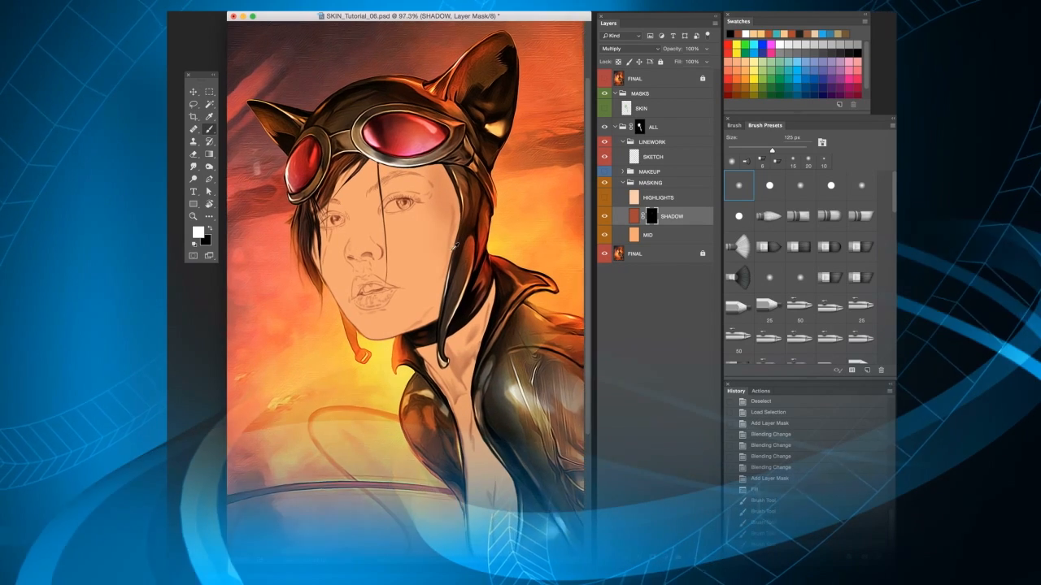
scroll(428, 247, up, 1)
drag(445, 249, 479, 266)
scroll(480, 266, up, 1)
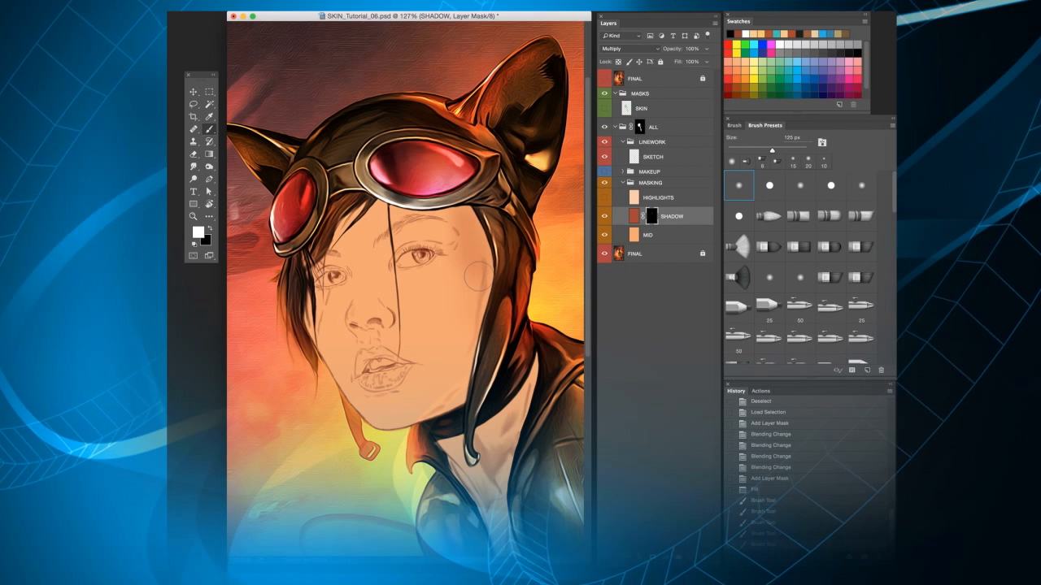
drag(431, 200, 429, 193)
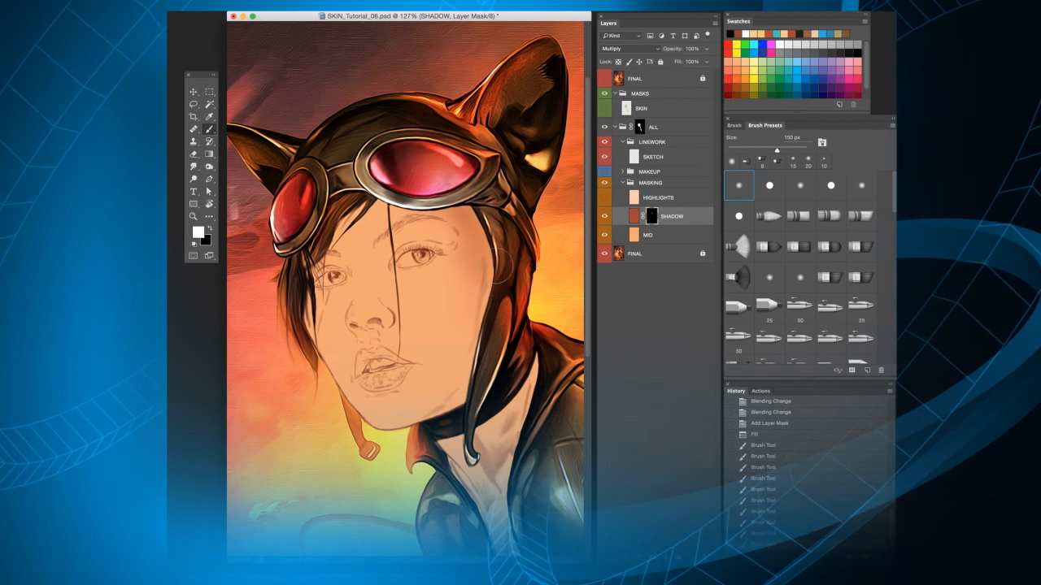
mouse_move(458, 209)
mouse_down()
mouse_move(474, 262)
mouse_move(473, 252)
mouse_up()
key(bracketright)
key(bracketright)
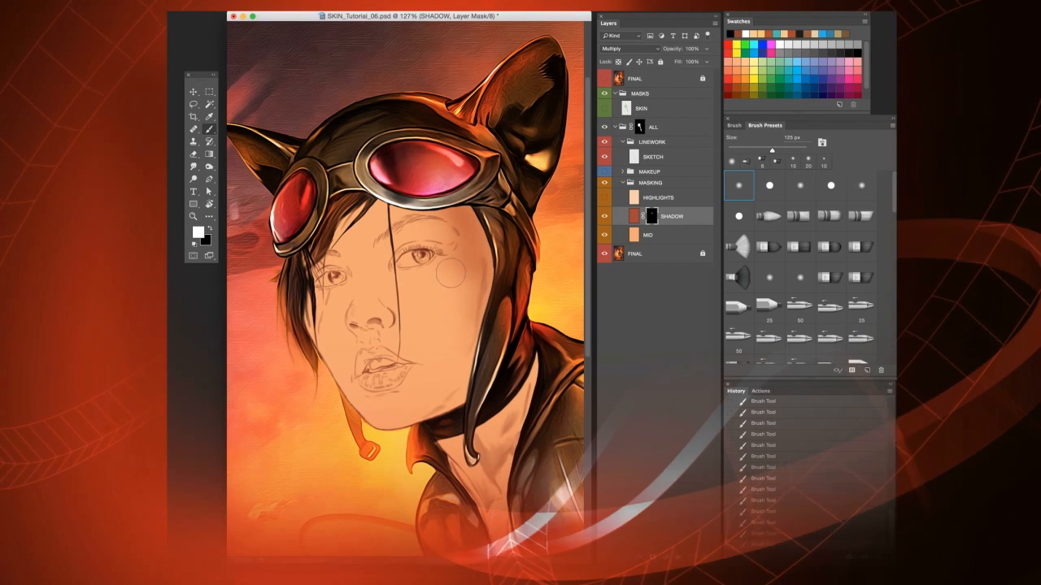
- Swap the paint to black, enlarge the brush past 200 px to soften the outer cheek shadow, and restore white
key(x)
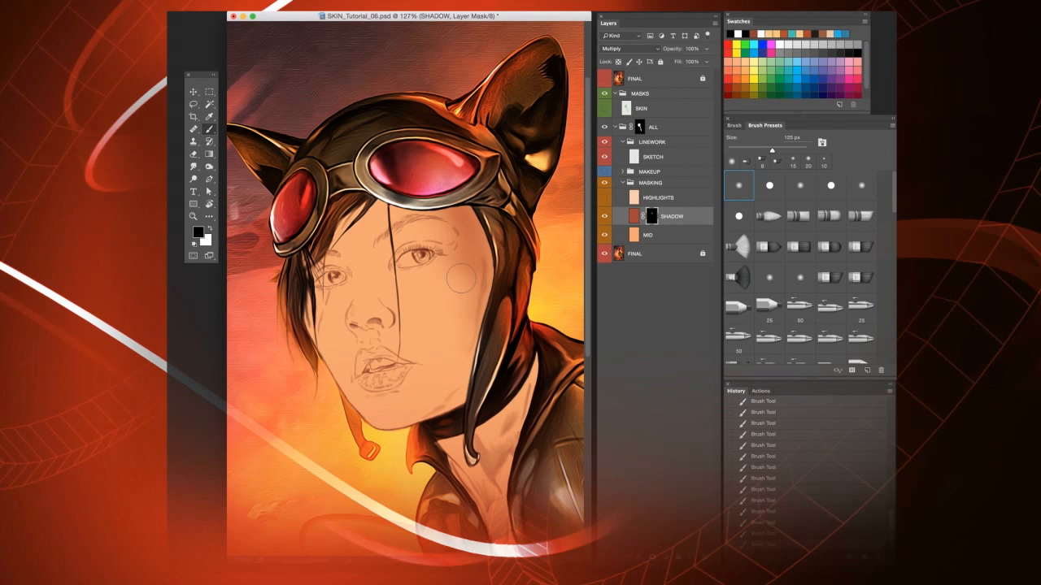
key(bracketright)
key(bracketright)
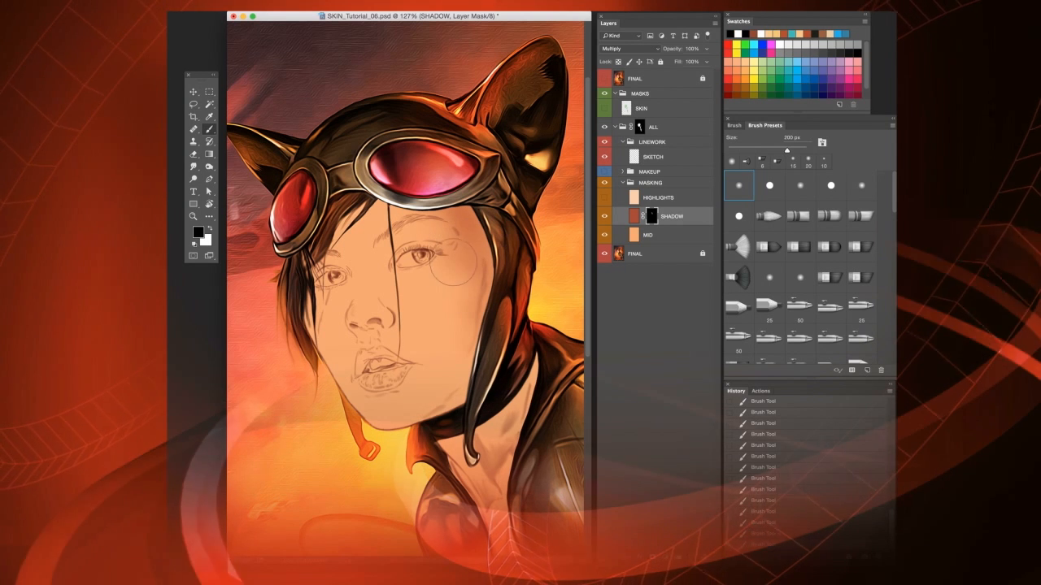
key(bracketright)
key(x)
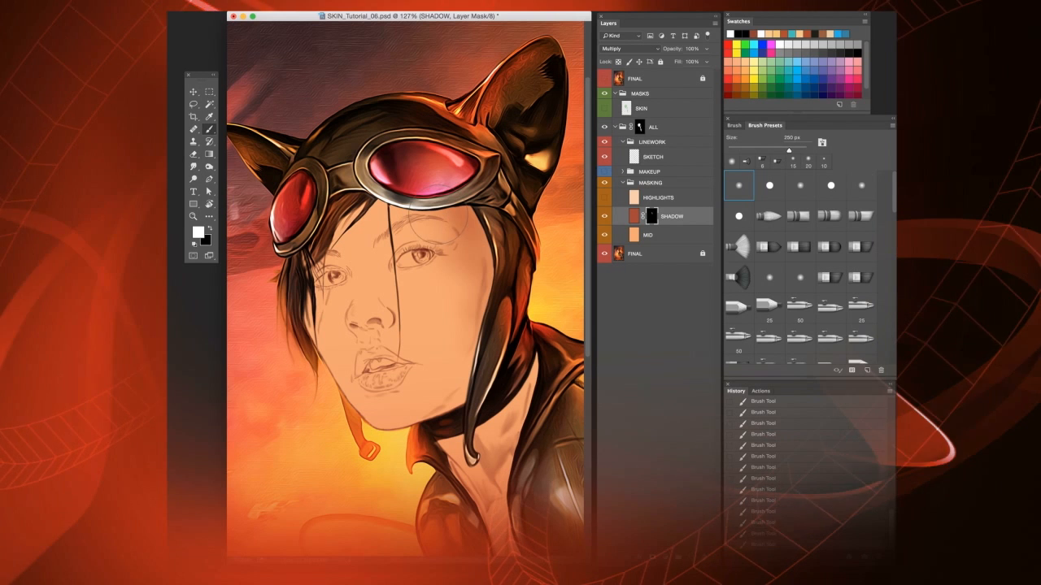
- Paint white shading on the SHADOW mask over the cheek and around the character's left eye, reducing the brush to 90 px
key(bracketleft)
key(bracketleft)
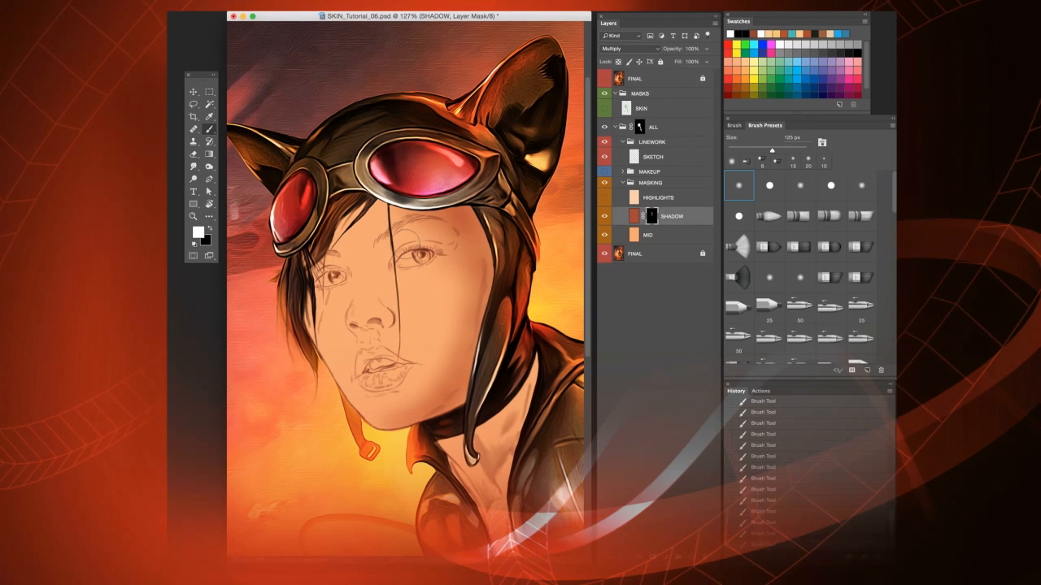
key(bracketleft)
key(bracketleft)
key(bracketleft)
key(bracketleft)
key(bracketleft)
key(bracketright)
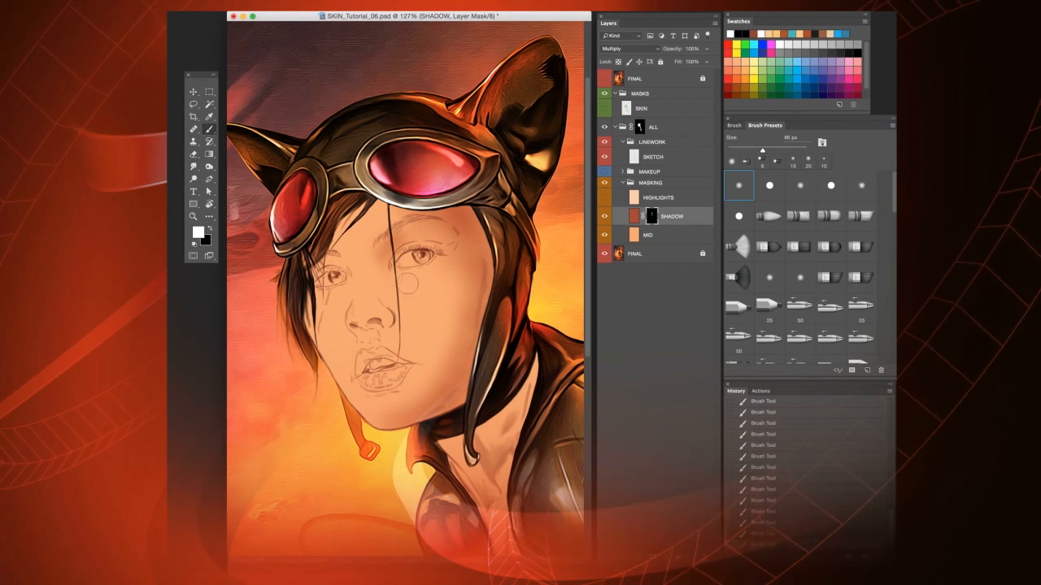
- Build up the eye socket shadow around the character's left eye, narrowing the brush from 70 px to 40 px
key(bracketleft)
key(bracketleft)
key(bracketleft)
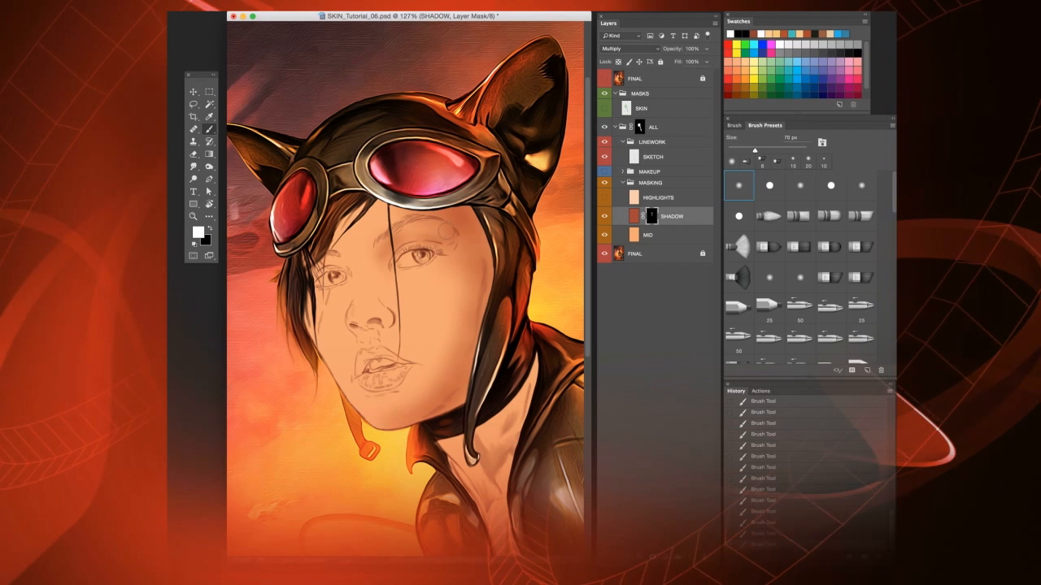
key(bracketleft)
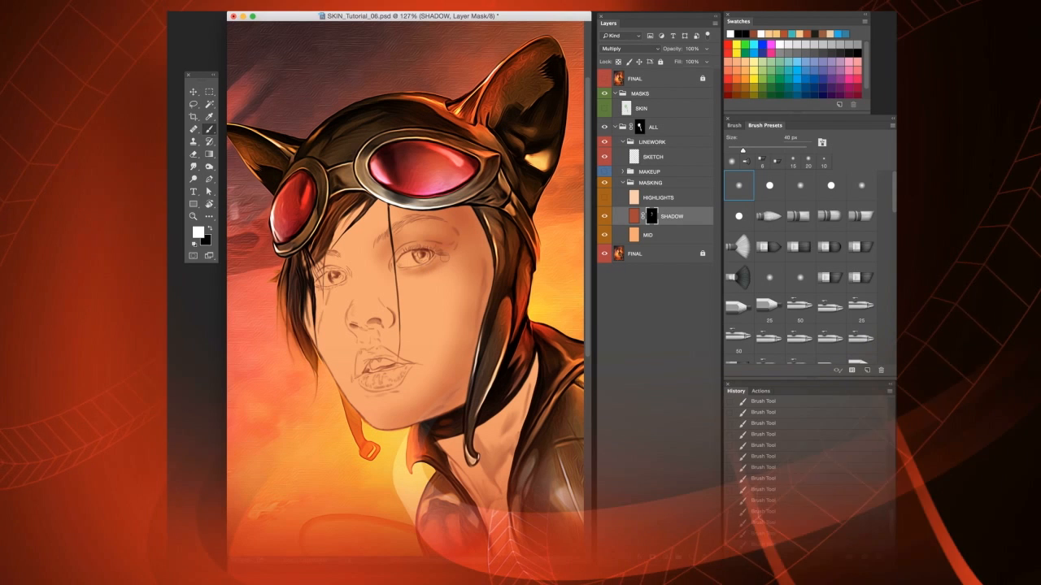
key(bracketleft)
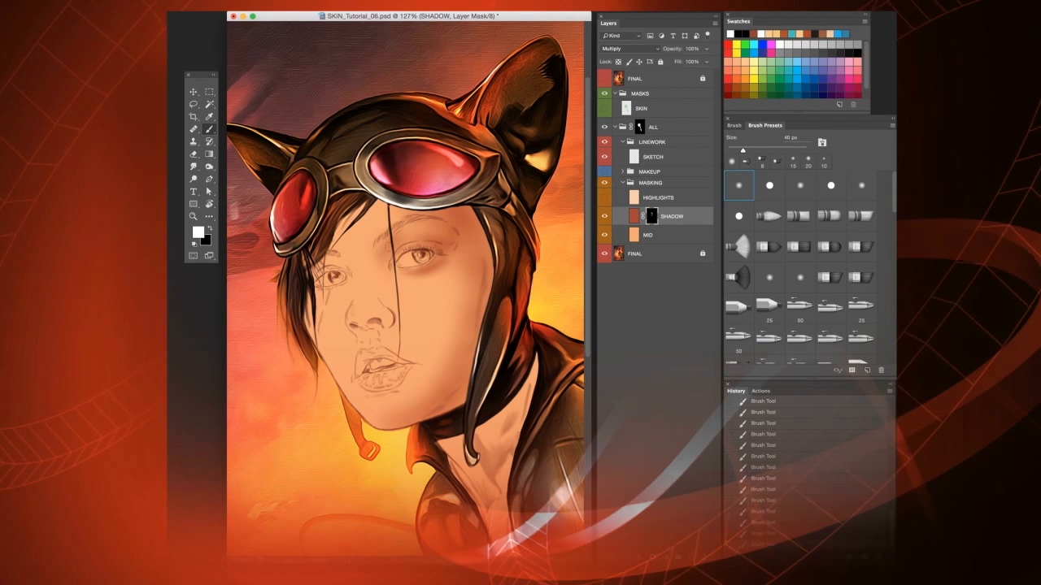
- Switch the paint to black and clean up the shadow below the character's left eye with a 50 px brush
key(x)
key(bracketright)
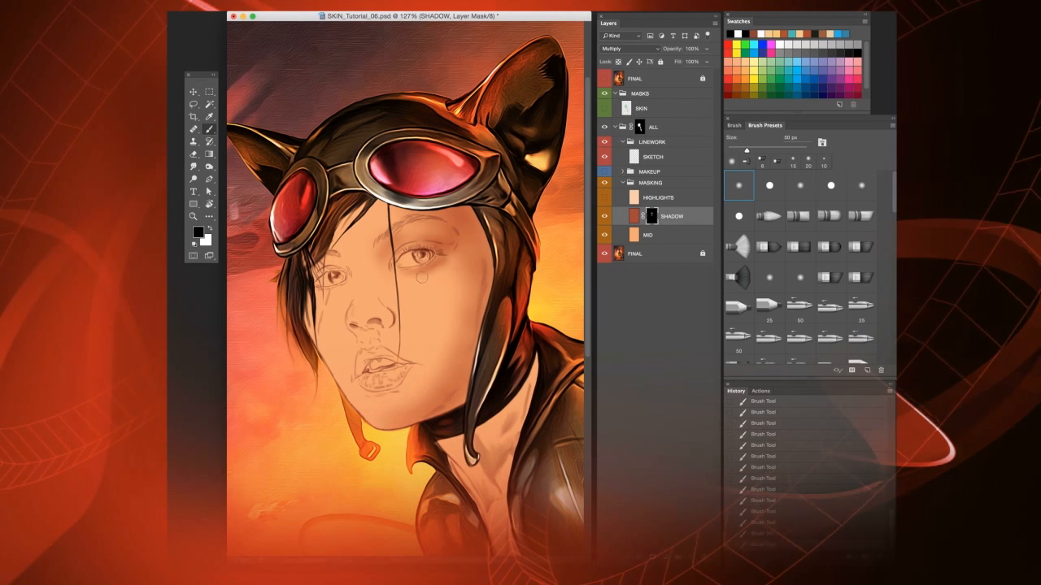
key(bracketright)
- Switch the paint back to white and size the brush to 125 px over the bridge of the nose
key(x)
key(bracketright)
key(bracketright)
key(bracketright)
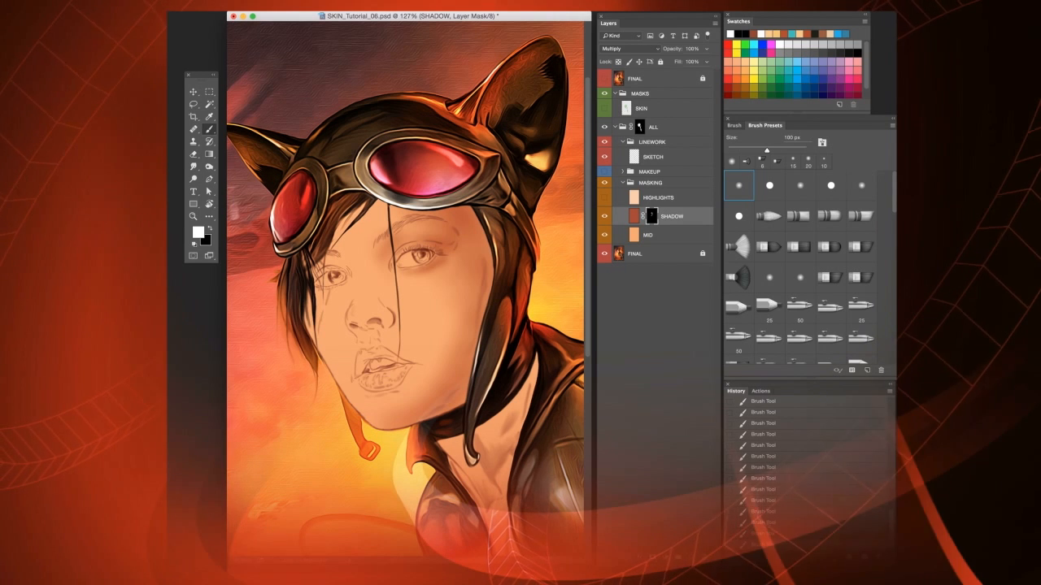
key(bracketleft)
key(bracketleft)
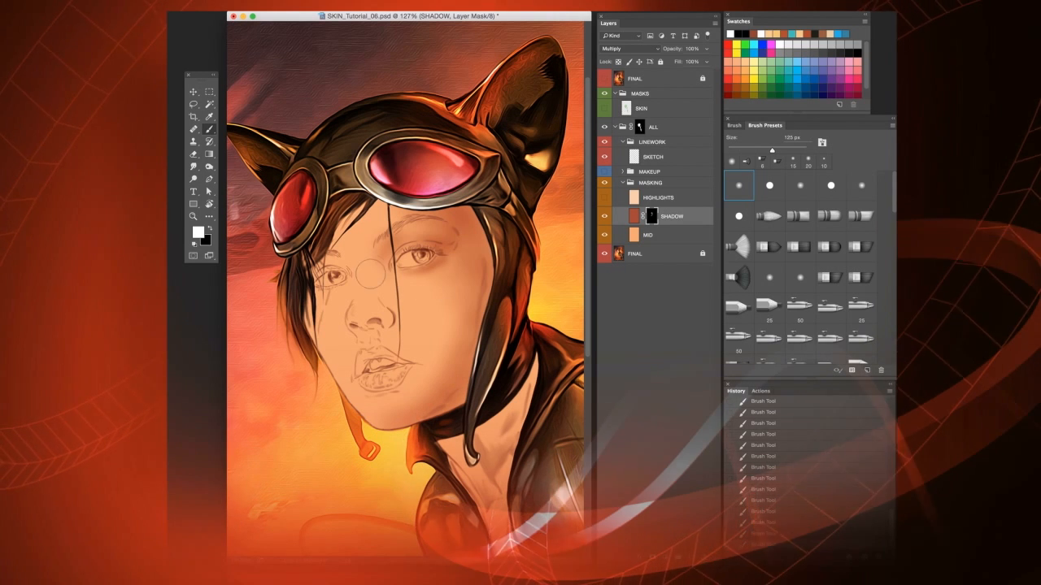
- Paint shadow along the side of the nose bridge, reducing the brush from 60 px to 35 px
key(bracketleft)
key(bracketleft)
key(bracketleft)
key(bracketleft)
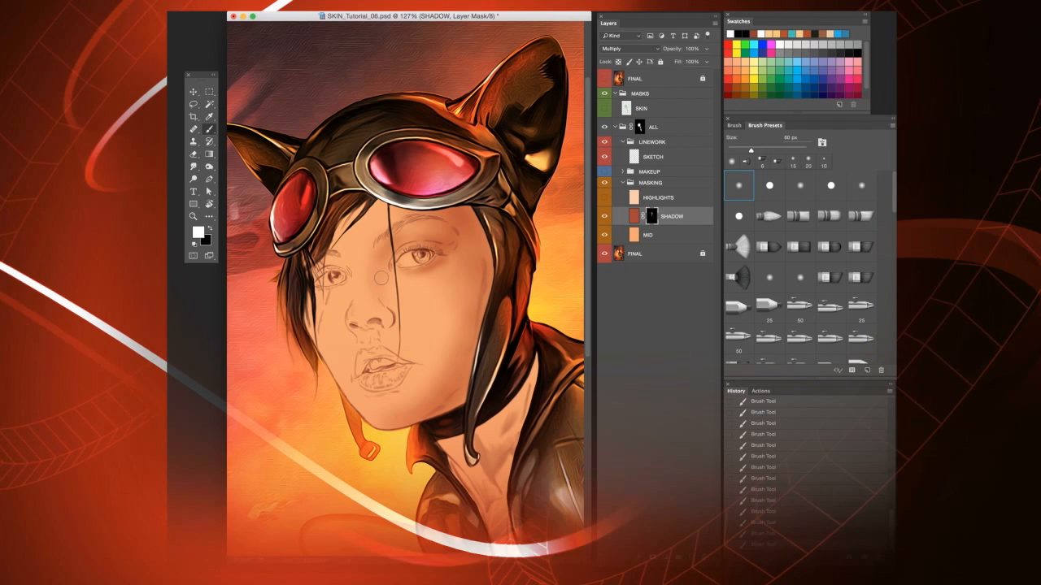
key(bracketleft)
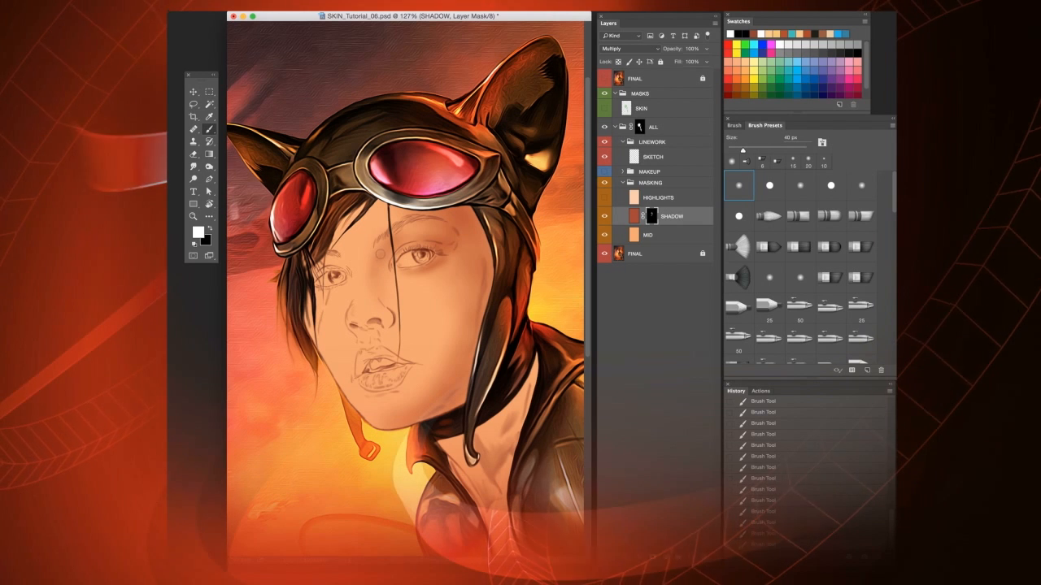
key(bracketleft)
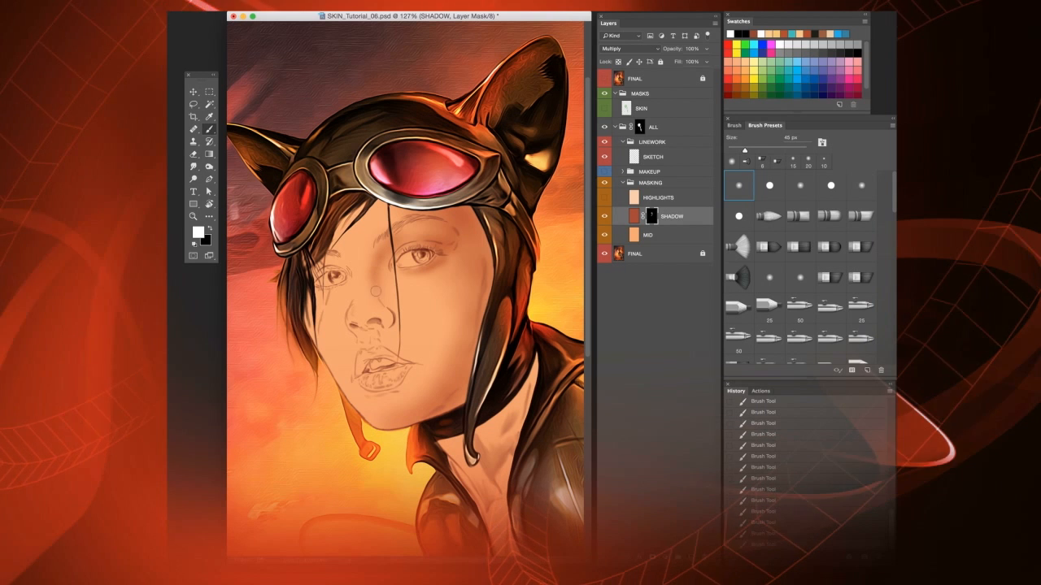
key(bracketleft)
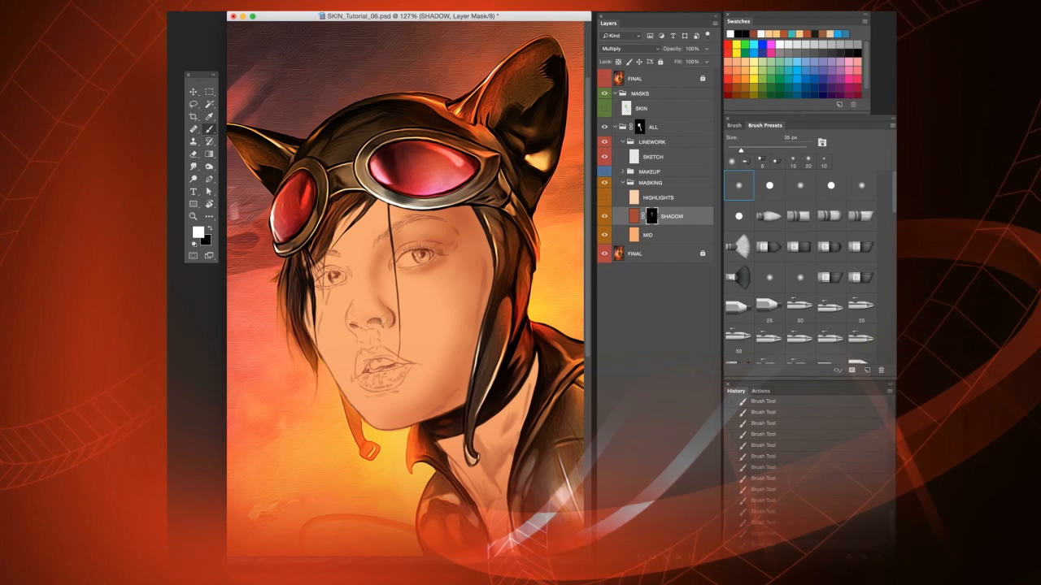
- Enlarge the brush to 60 px and extend the soft shadow from the side of the nose towards the cheek
key(bracketright)
key(bracketright)
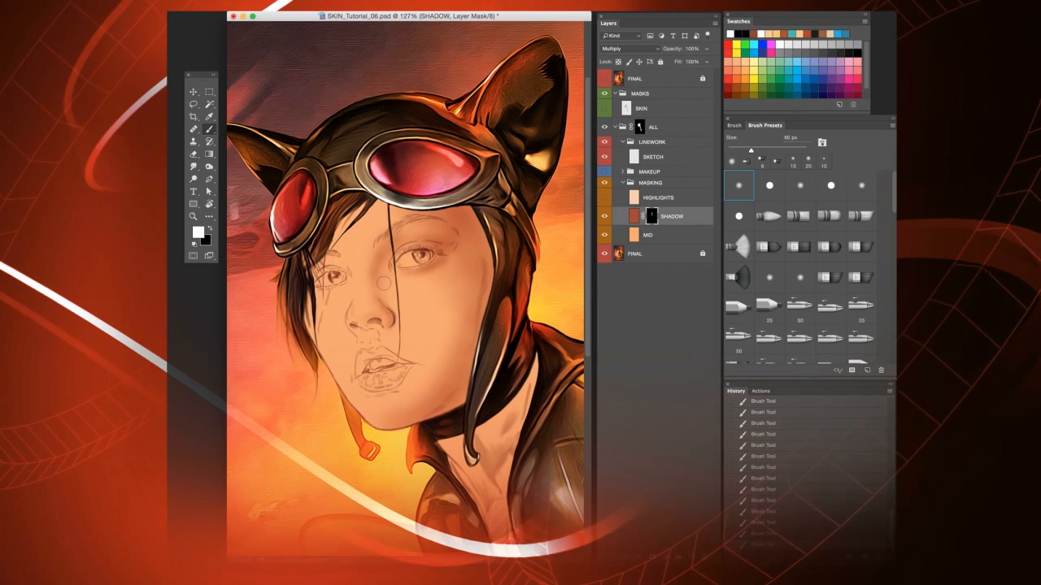
key(bracketright)
key(bracketright)
key(bracketright)
key(bracketright)
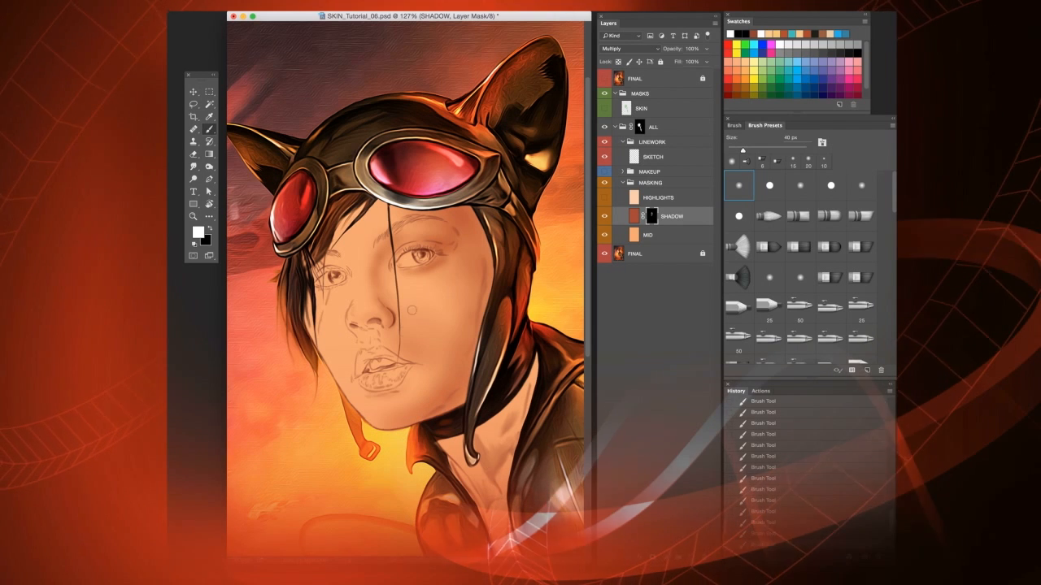
- Refine the shadow on the cheek beside the nose, taking the brush down to 15 px and back up to 45 px
key(bracketleft)
key(bracketleft)
key(bracketleft)
key(bracketleft)
key(bracketleft)
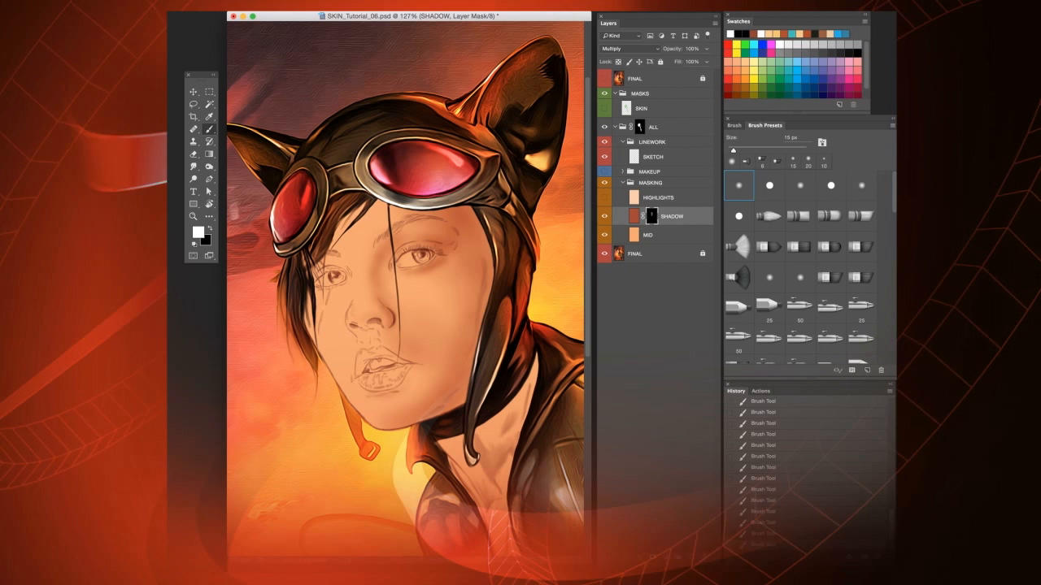
key(bracketright)
key(bracketright)
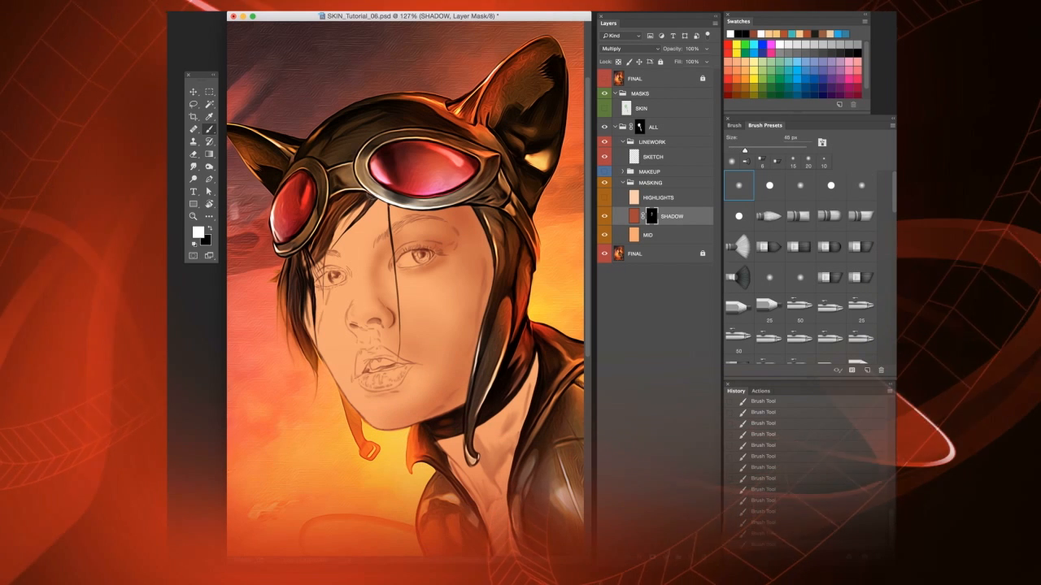
- Enlarge the brush to 150 px, then reduce it to 100 px, to brush broad soft shadow along the cheek and jaw
key(bracketright)
key(bracketright)
key(bracketright)
key(bracketright)
key(bracketright)
key(bracketright)
key(bracketright)
key(bracketright)
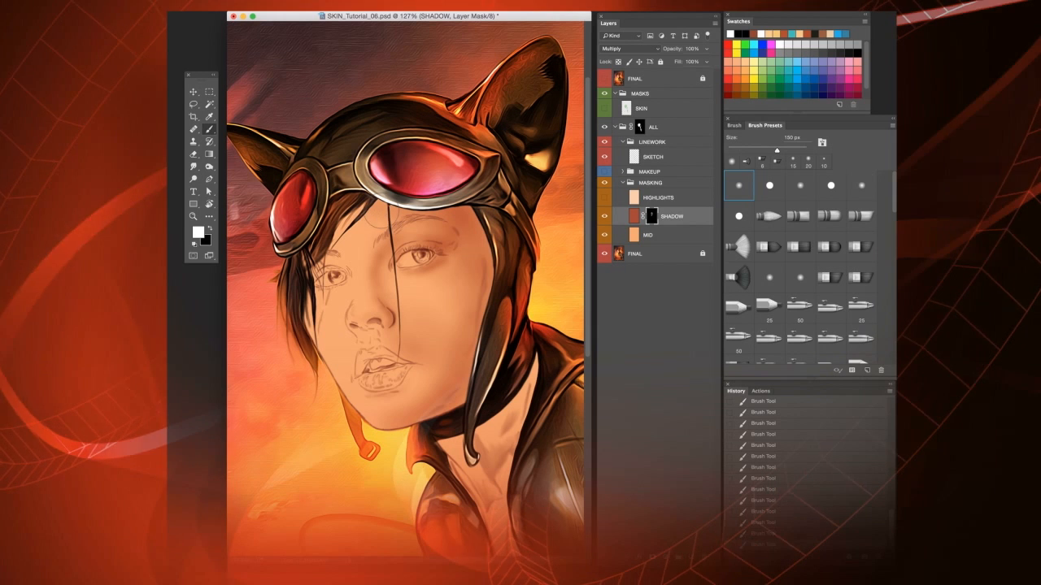
key(bracketleft)
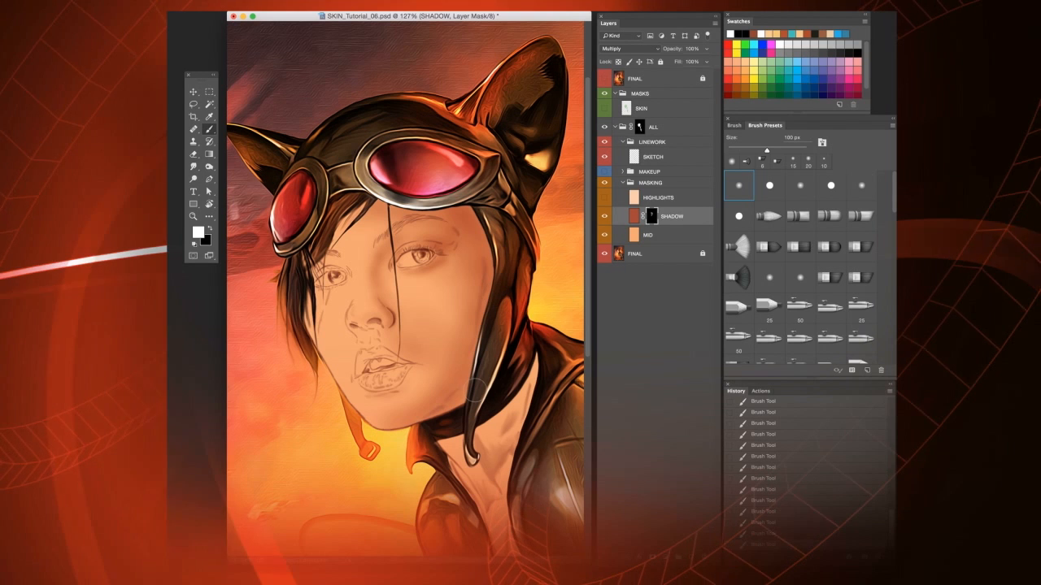
- Shade the jaw and chin edge with smaller strokes, stepping the brush from 50 px down to 25 px
key(bracketleft)
key(bracketleft)
key(bracketleft)
key(bracketleft)
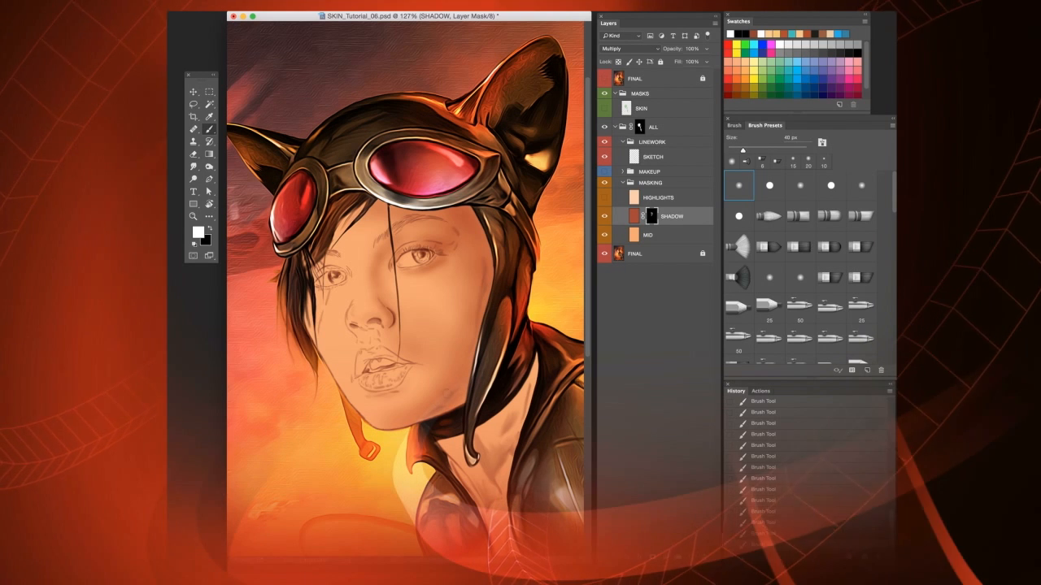
key(bracketleft)
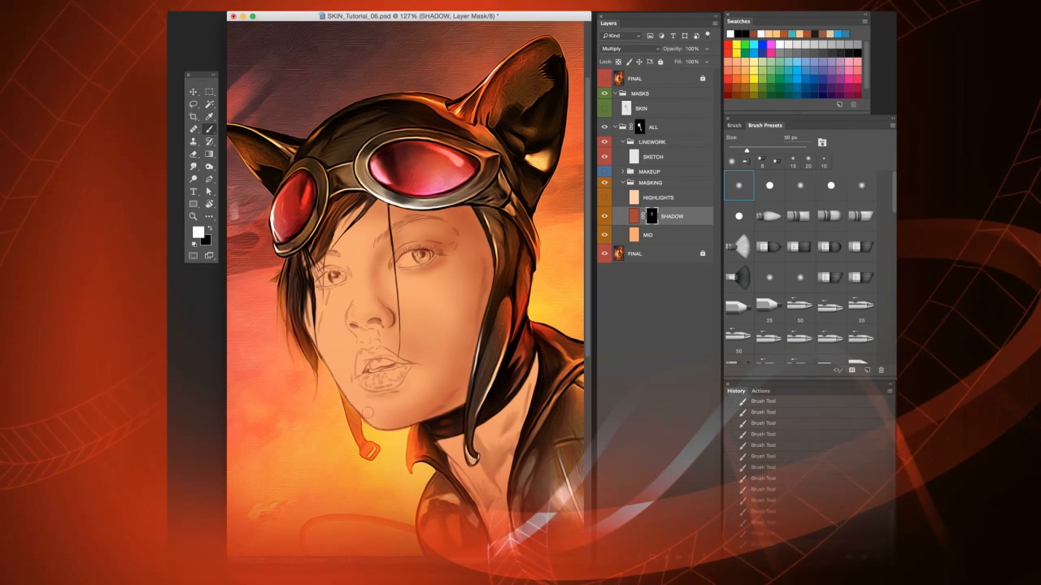
key(bracketleft)
key(bracketleft)
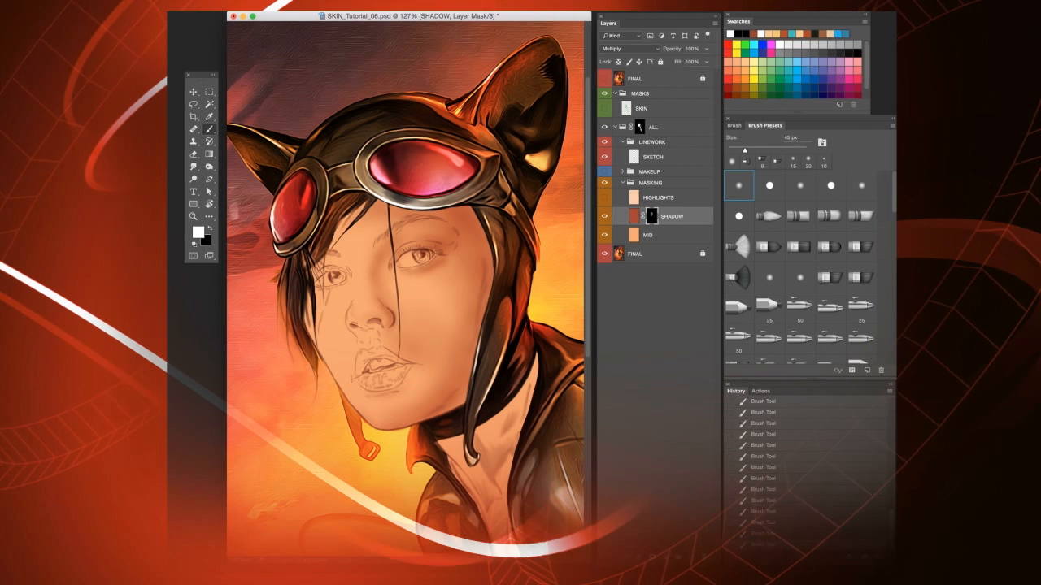
key(bracketleft)
key(bracketleft)
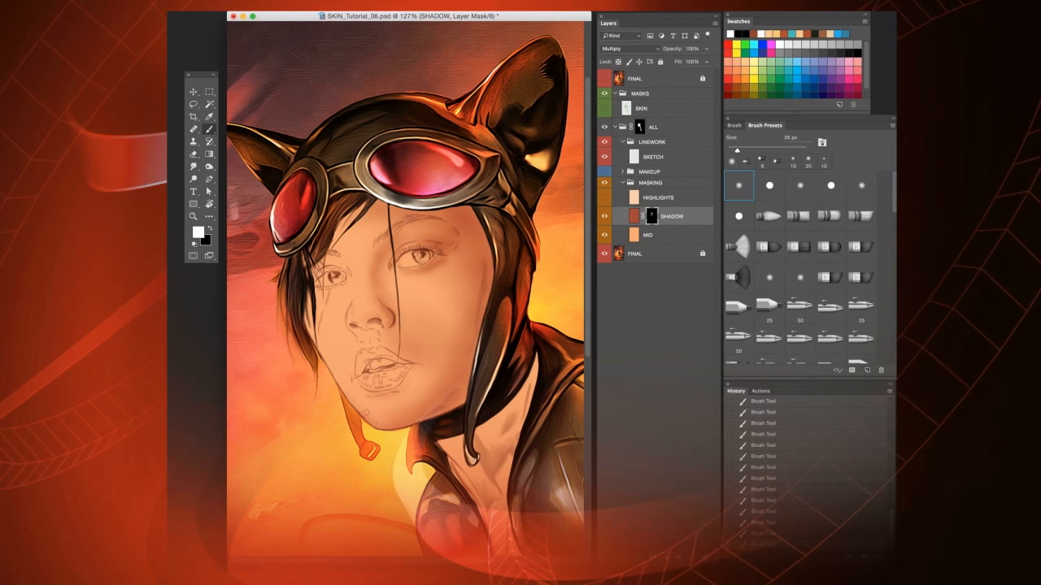
- Add shadow along the far side of the face and the forehead, using brush sizes of 40, 80 and 50 px
key(bracketright)
key(bracketright)
key(bracketright)
key(bracketright)
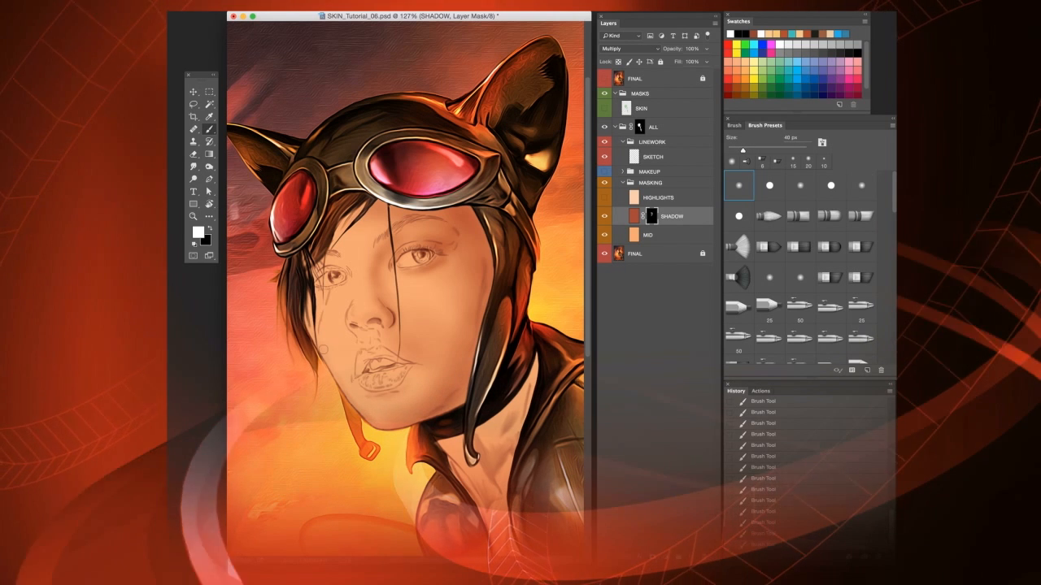
key(bracketright)
key(bracketright)
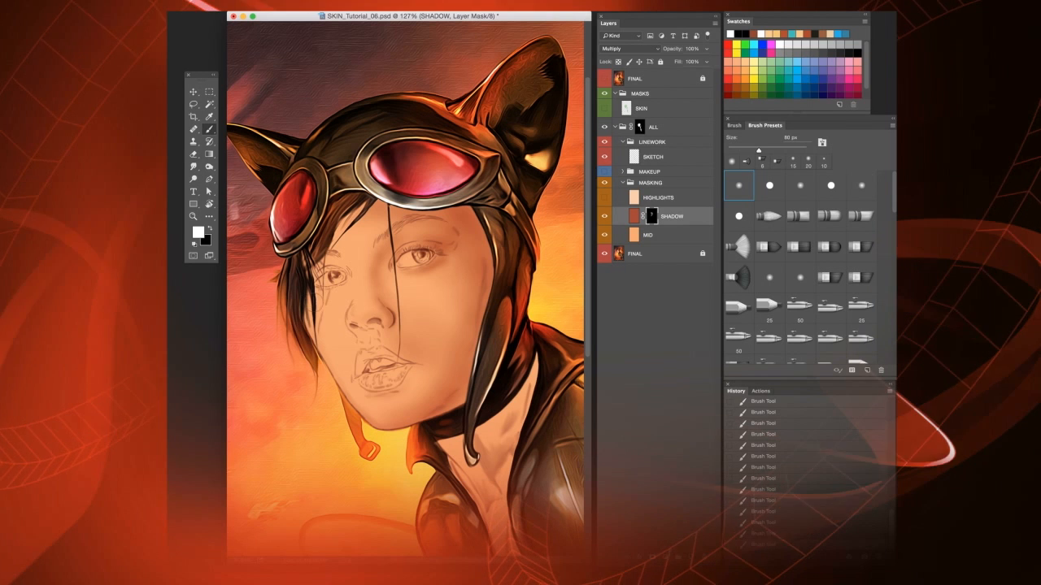
key(bracketleft)
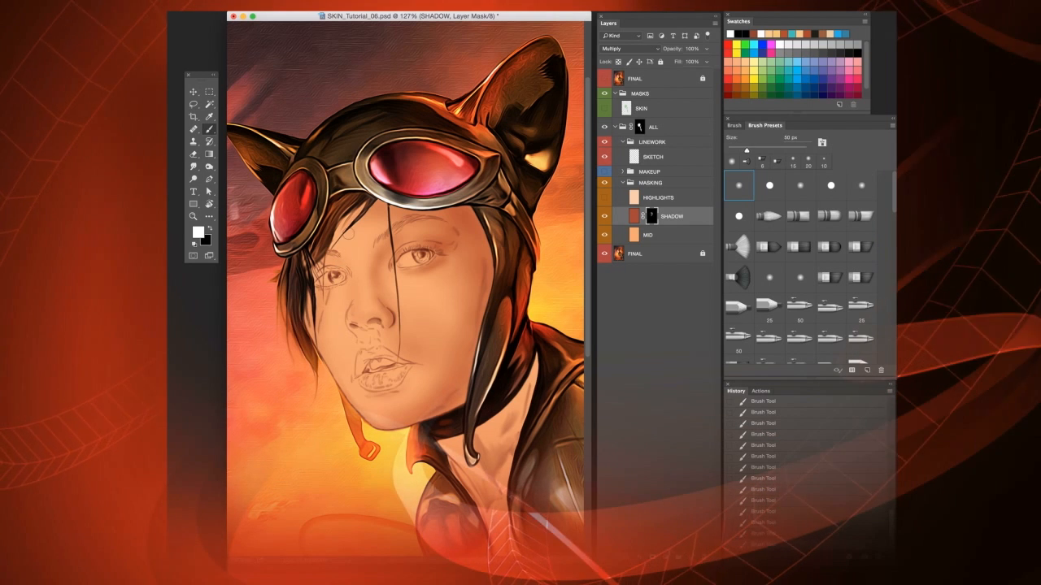
- Make the HIGHLIGHTS layer visible and check its blending mode, leaving it on Overlay
click(646, 198)
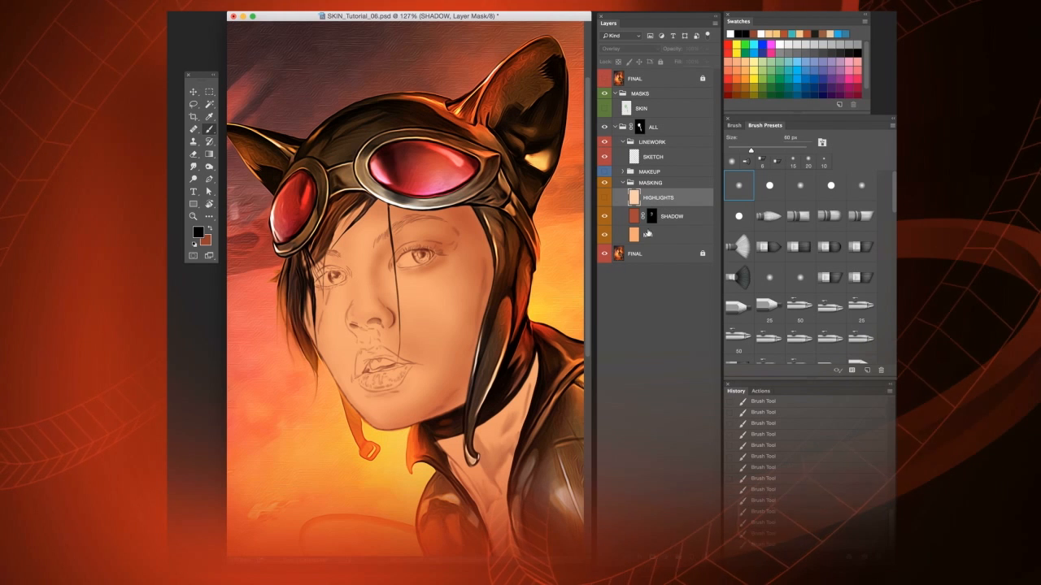
click(605, 199)
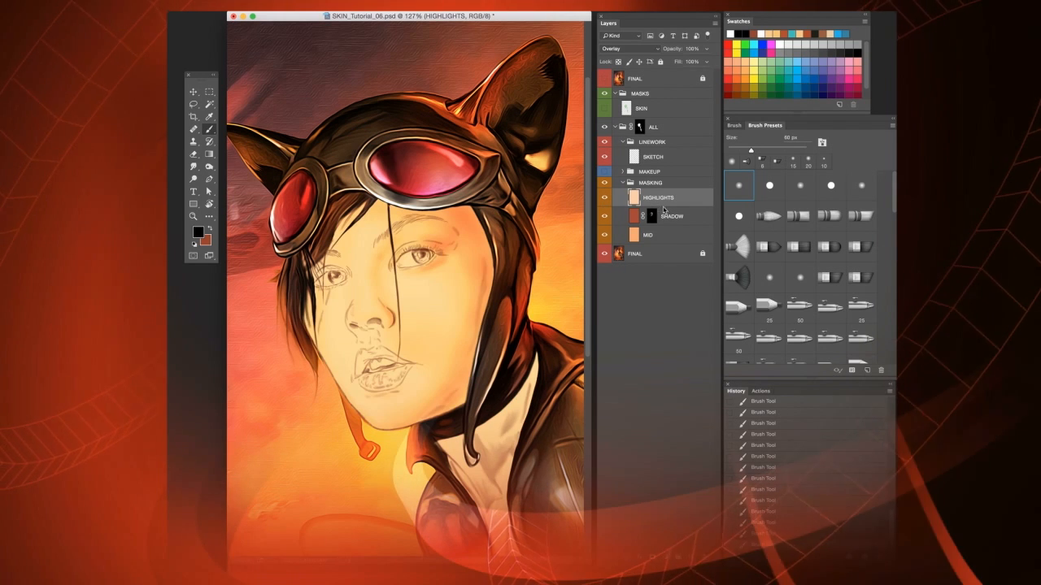
click(630, 49)
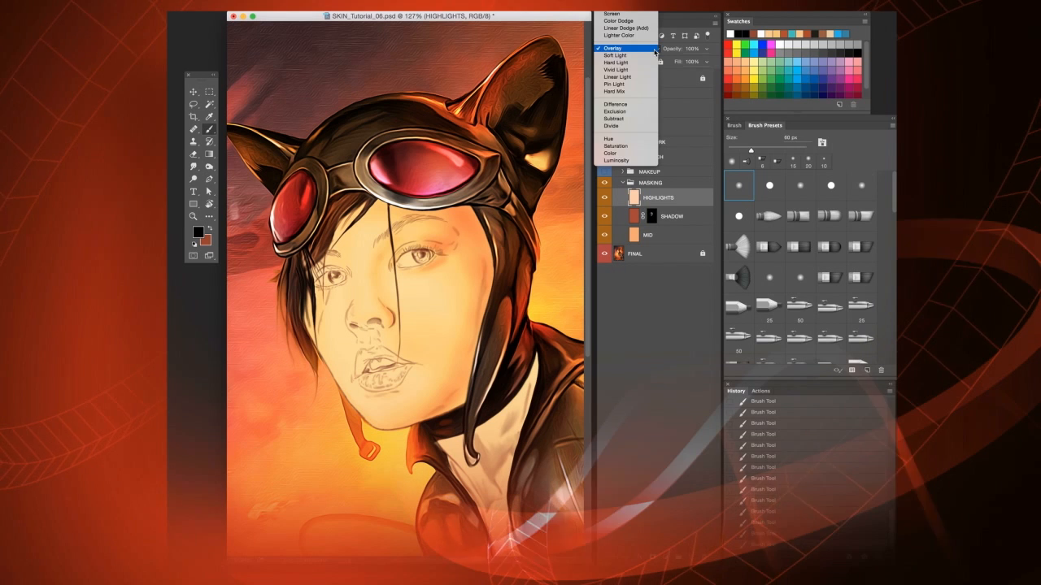
click(701, 223)
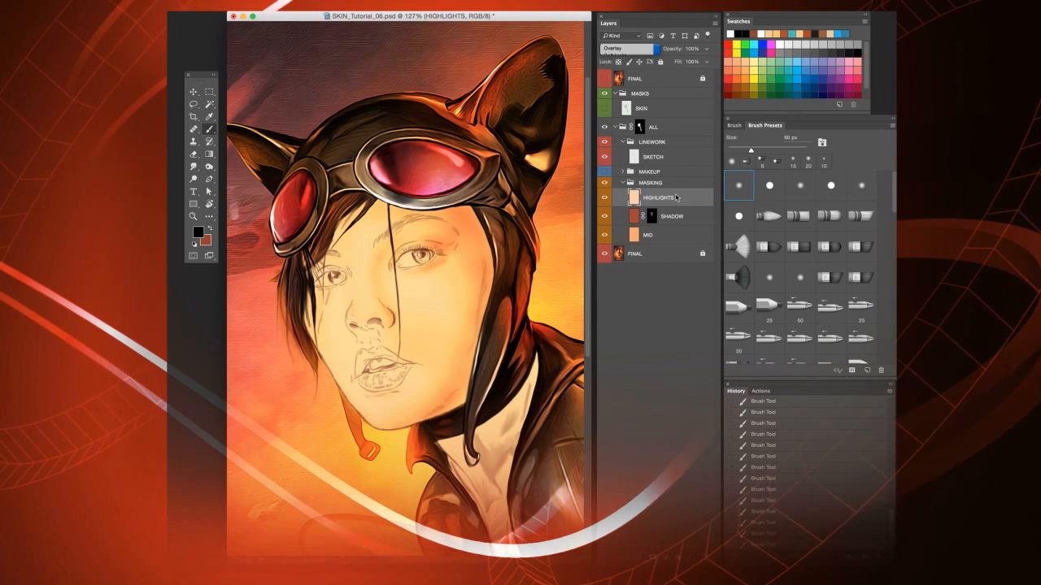
- Add a layer mask to the HIGHLIGHTS layer and invert it to black to hide the highlights
click(604, 198)
click(604, 198)
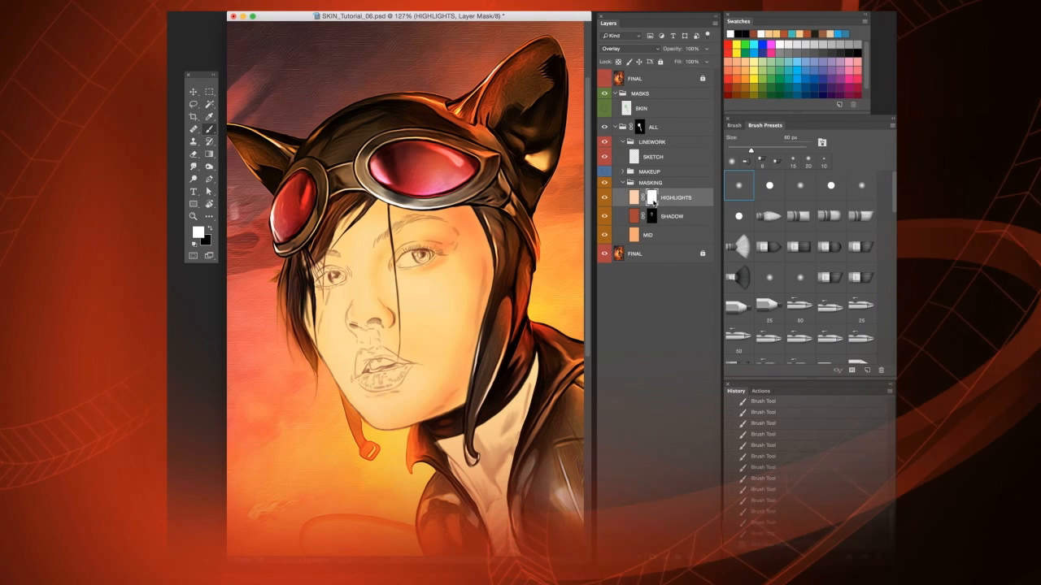
key(super+i)
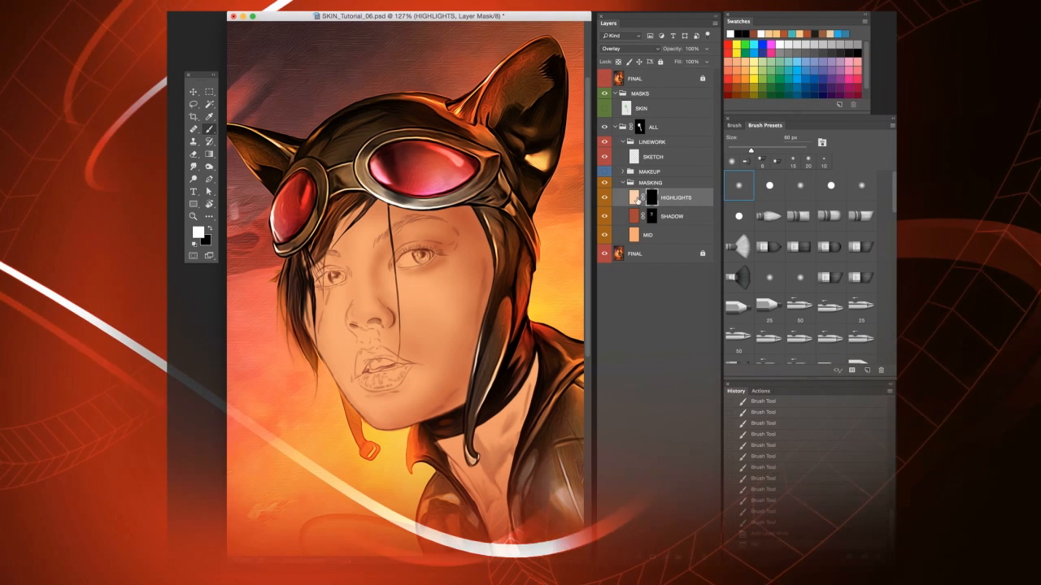
- Reveal a soft highlight on the cheek below the character's left eye with a brush of 80 to 125 px
key(bracketright)
key(bracketright)
key(bracketright)
key(bracketright)
key(bracketright)
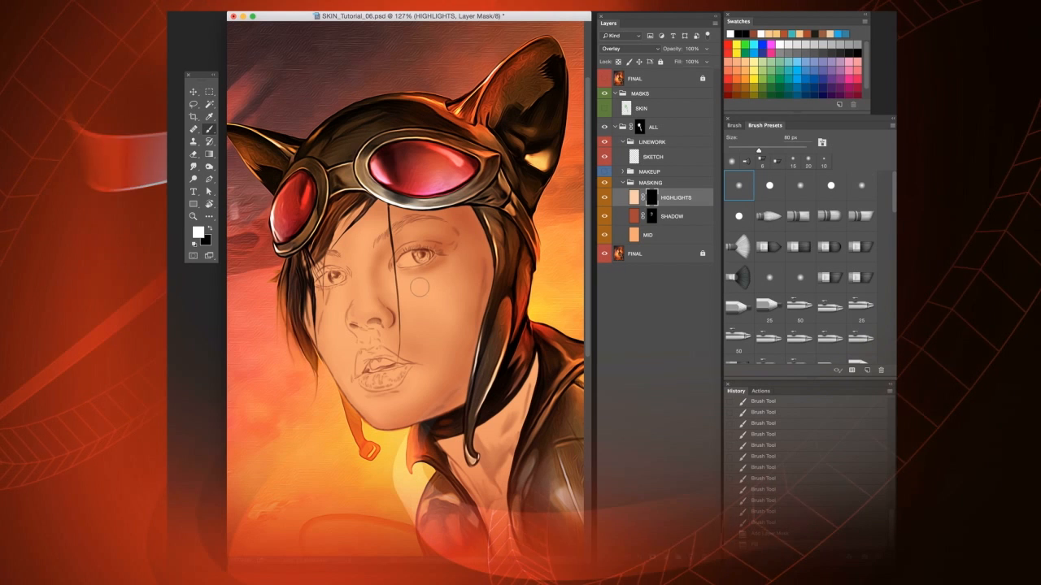
key(bracketleft)
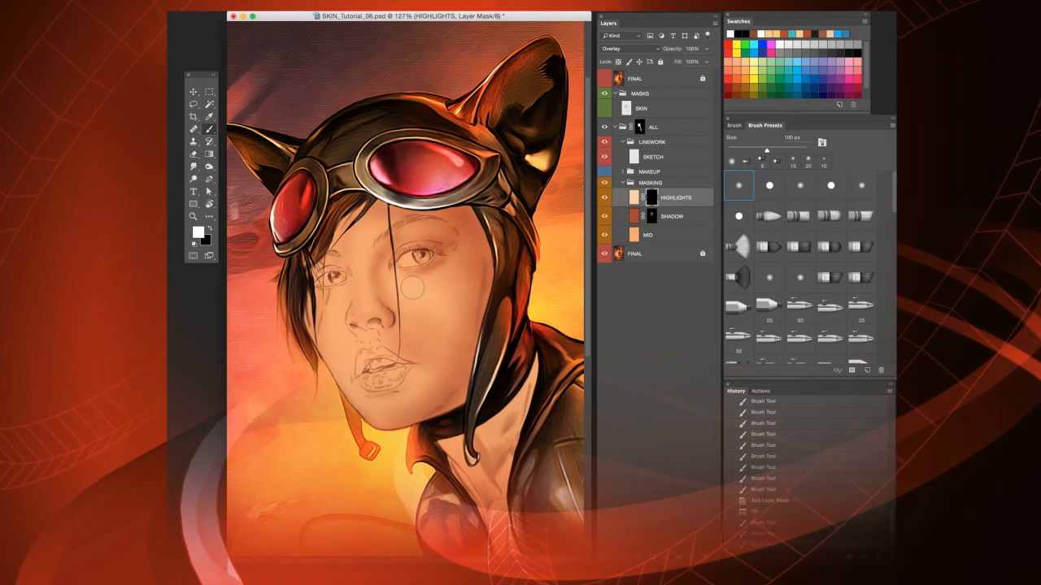
key(bracketleft)
key(bracketleft)
key(bracketleft)
key(bracketleft)
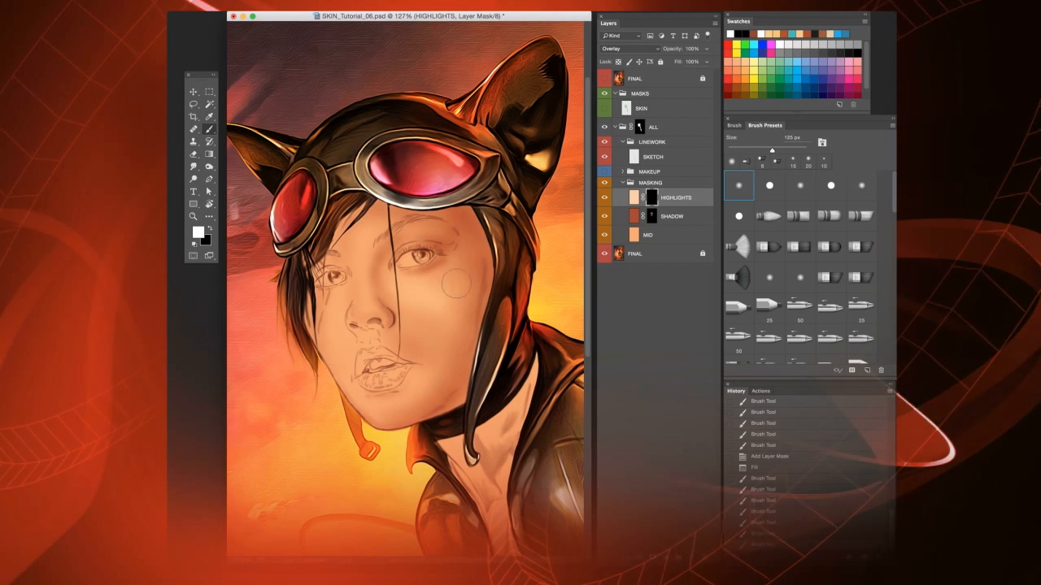
- Paint highlights near the temple and above the character's left eye, reducing the brush to 40 px
key(bracketleft)
key(bracketleft)
key(bracketleft)
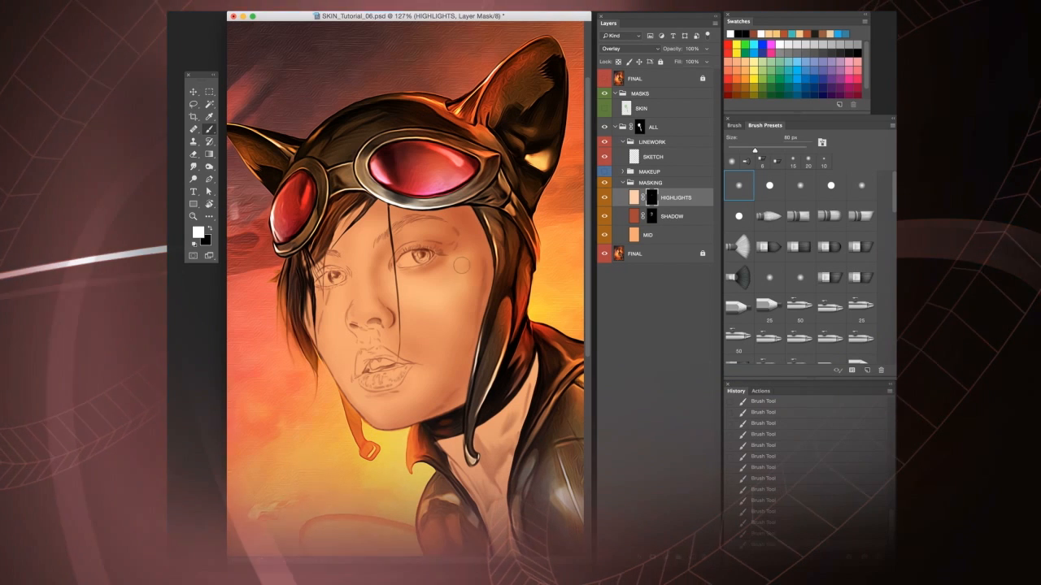
key(bracketright)
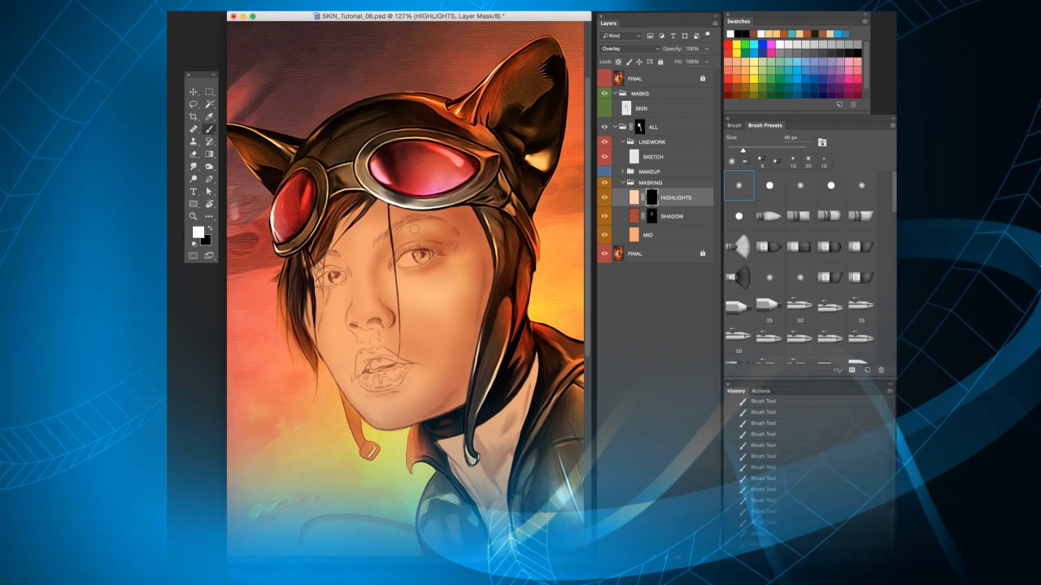
key(bracketright)
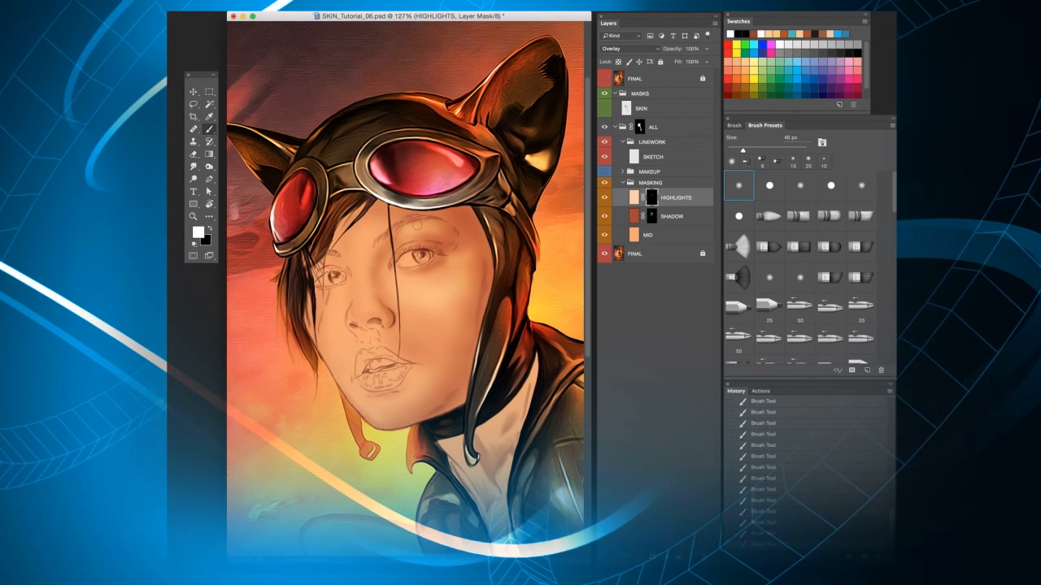
key(bracketleft)
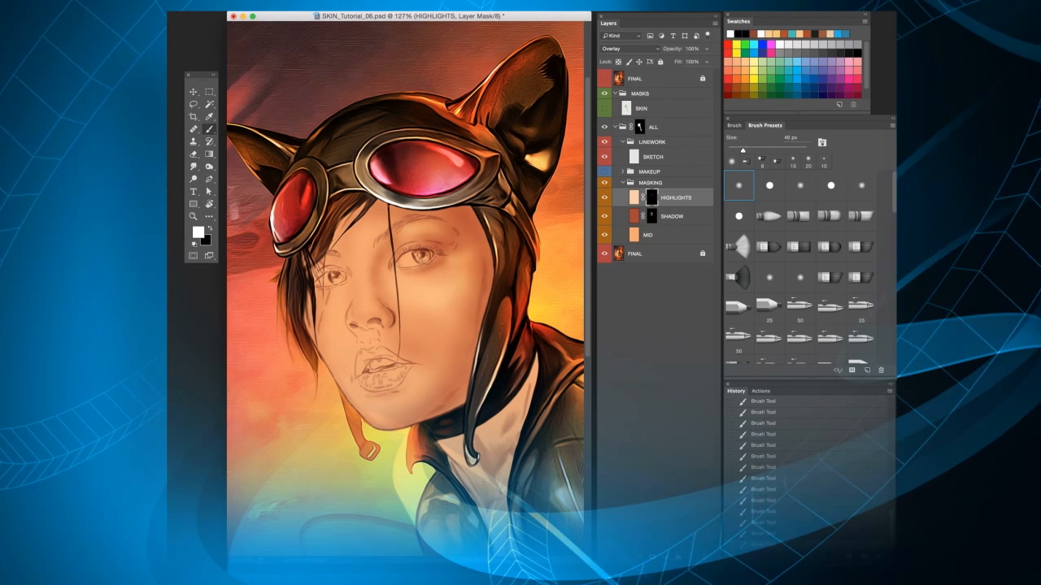
- Build up the highlight under the left eyebrow with a larger brush, then reduce the brush to 45 px
key(])
key(])
key(])
key(])
key(])
key(])
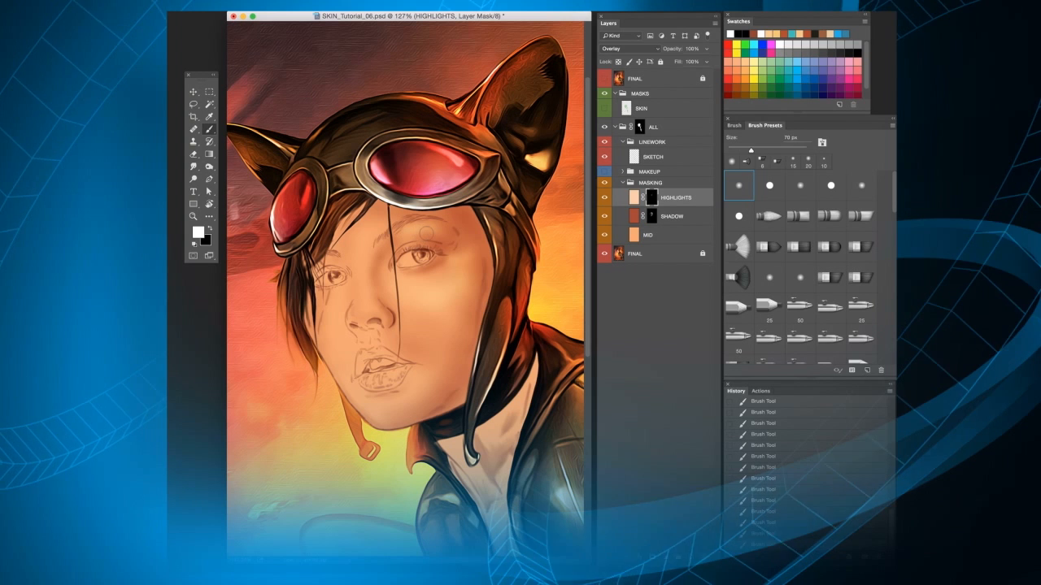
key(bracketleft)
key(bracketleft)
key(bracketleft)
key(bracketleft)
key(bracketleft)
key(bracketleft)
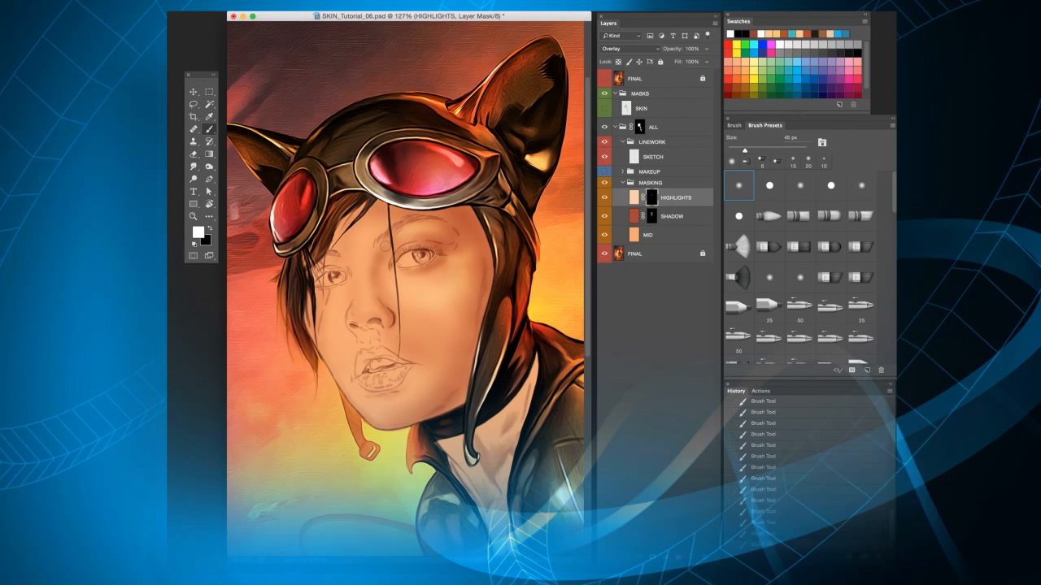
- Reduce the brush to 20 px, then set it to 25 px for fine highlights along the side of the nose
key(bracketleft)
key(bracketleft)
key(bracketleft)
key(bracketleft)
key(bracketleft)
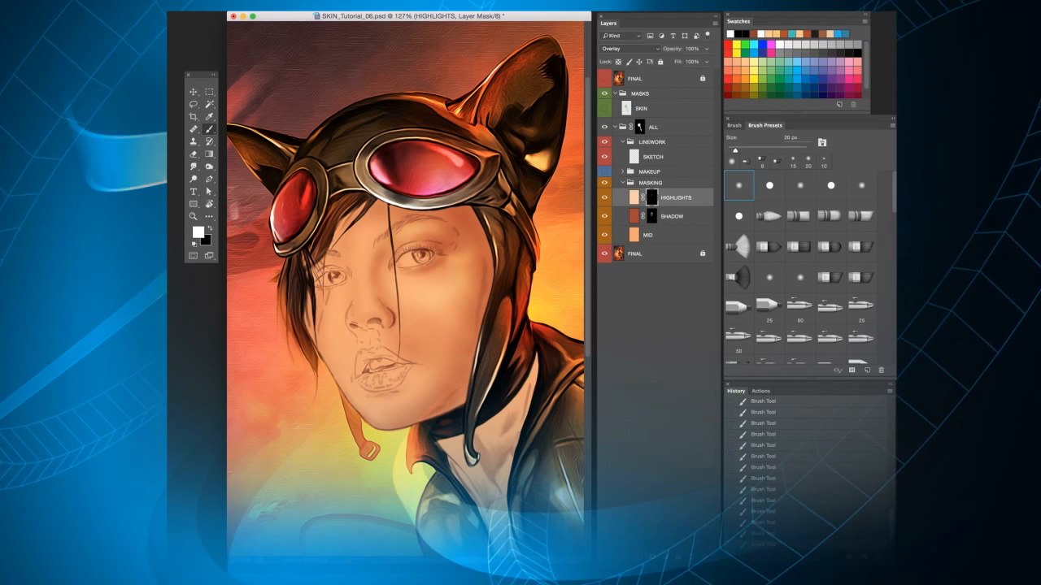
key(bracketright)
scroll(394, 290, up, 2)
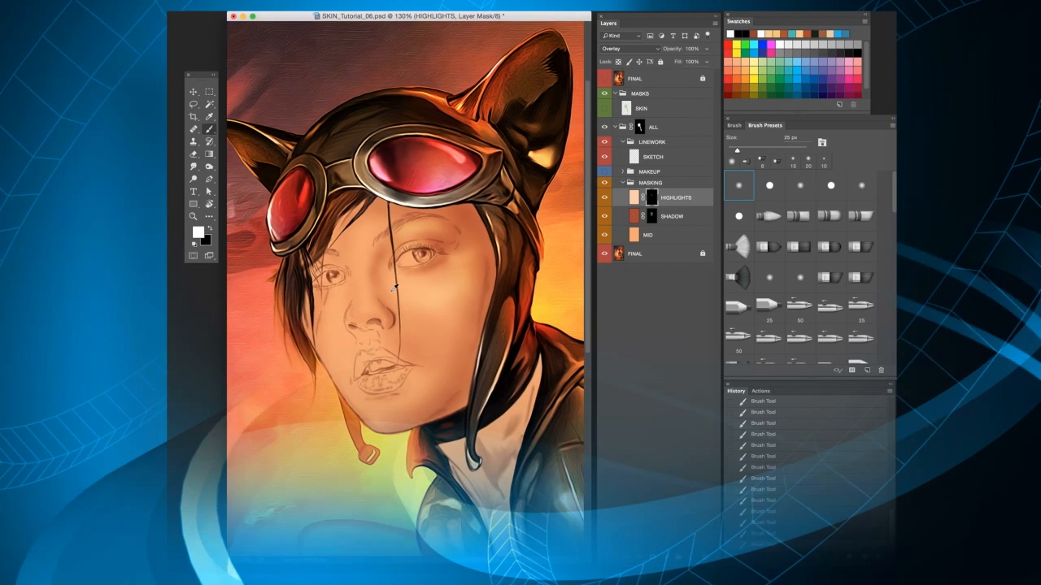
scroll(394, 289, up, 1)
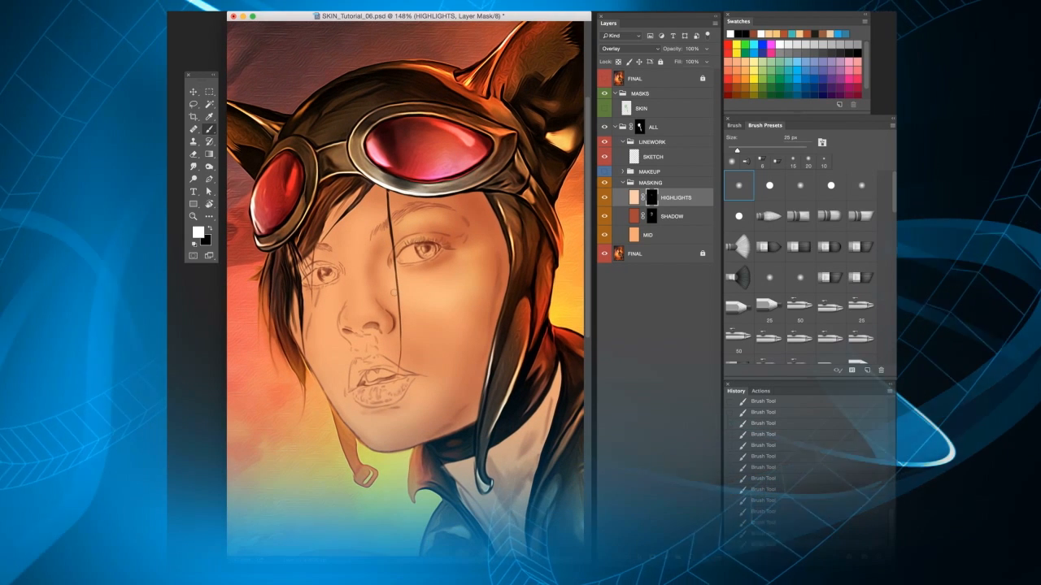
- Strengthen the left cheek highlight with an 80 px brush, then work towards the temple with a 40 px brush
key(bracketright)
key(bracketright)
key(bracketright)
key(bracketright)
key(bracketright)
key(bracketright)
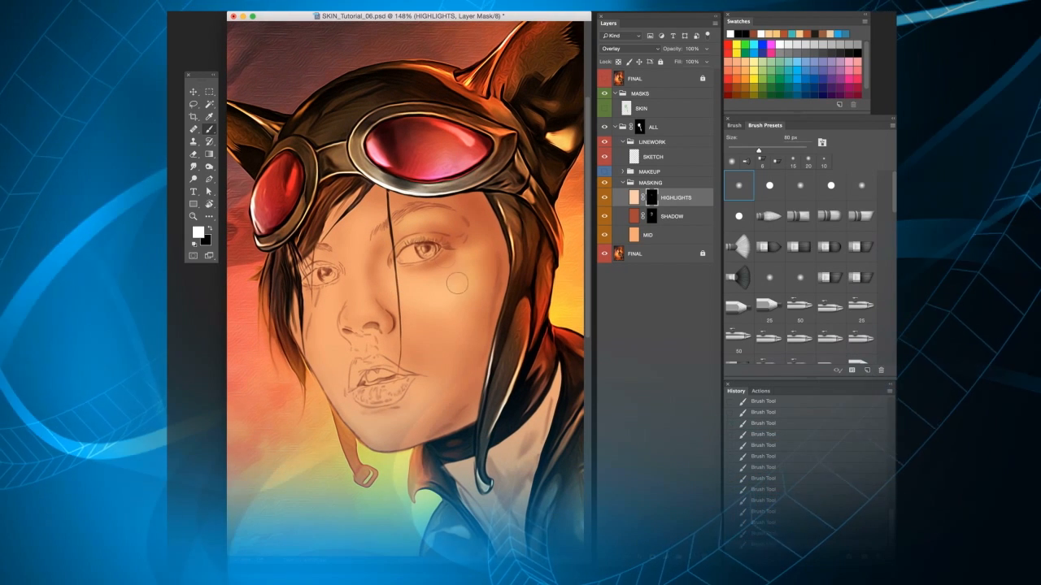
key(bracketleft)
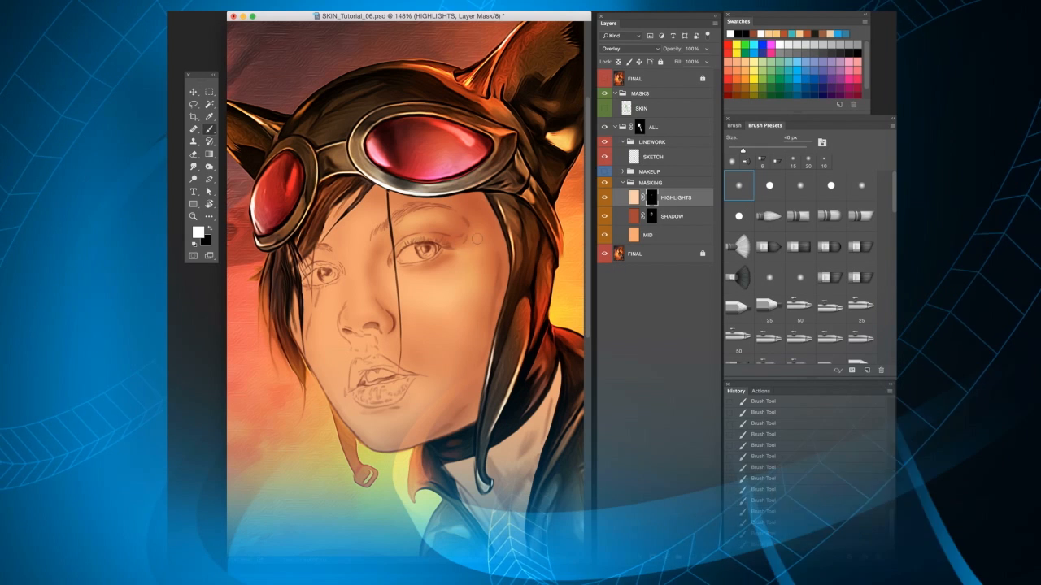
- Add small highlights around the corner of the mouth and lower cheek with the brush at 30 px and 20 px
key(bracketleft)
key(bracketleft)
key(bracketleft)
key(bracketleft)
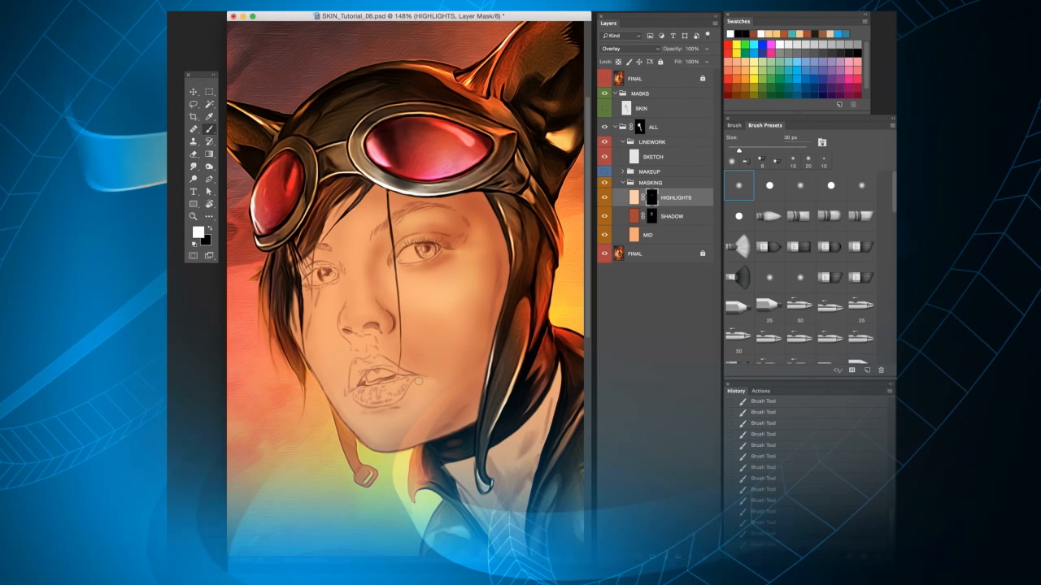
key(bracketleft)
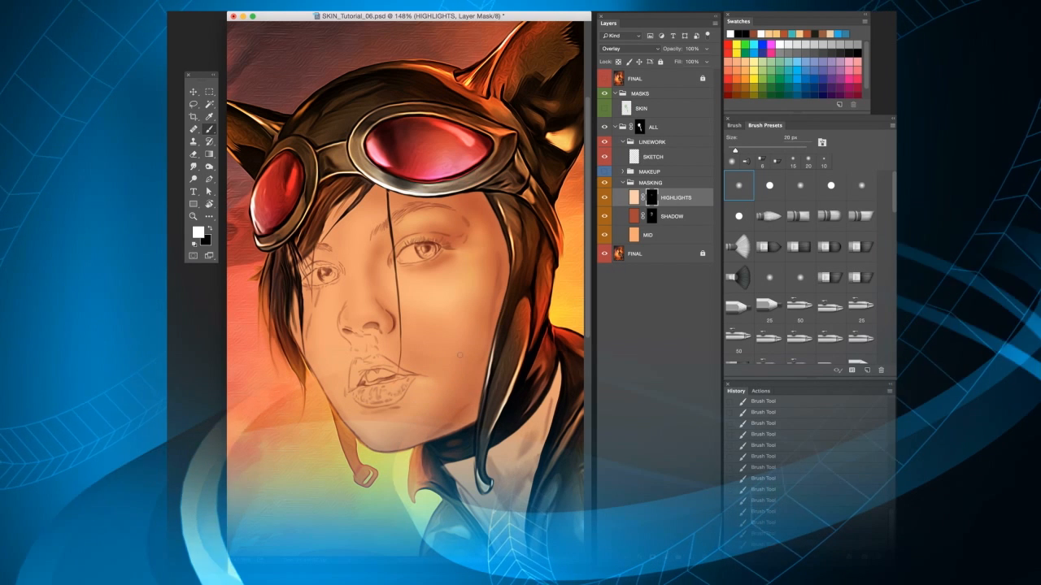
- Switch to the SHADOW layer mask and deepen the shadow beside the mouth, enlarging the brush to 45 px
click(649, 221)
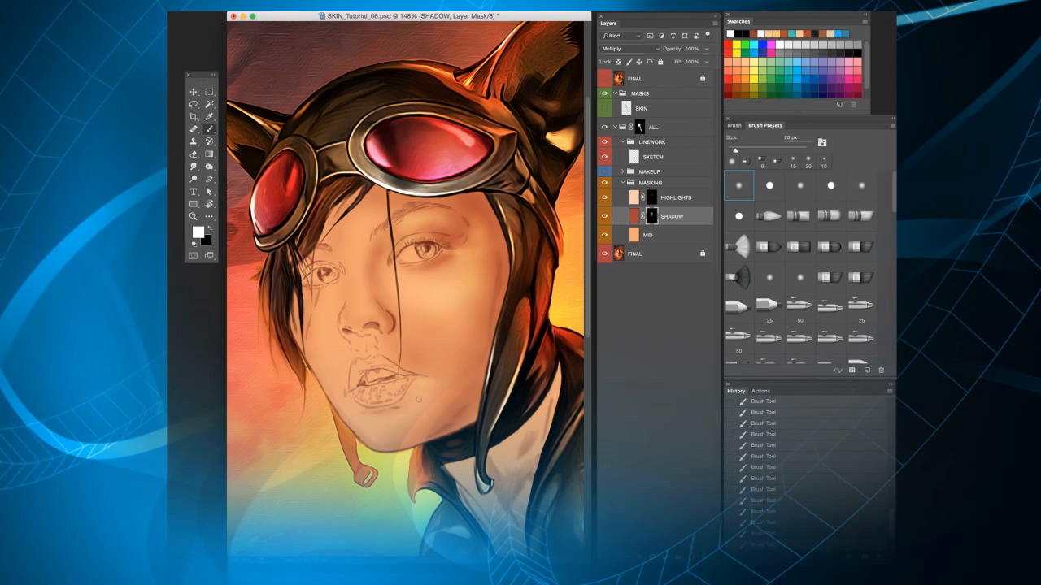
key(bracketright)
key(bracketright)
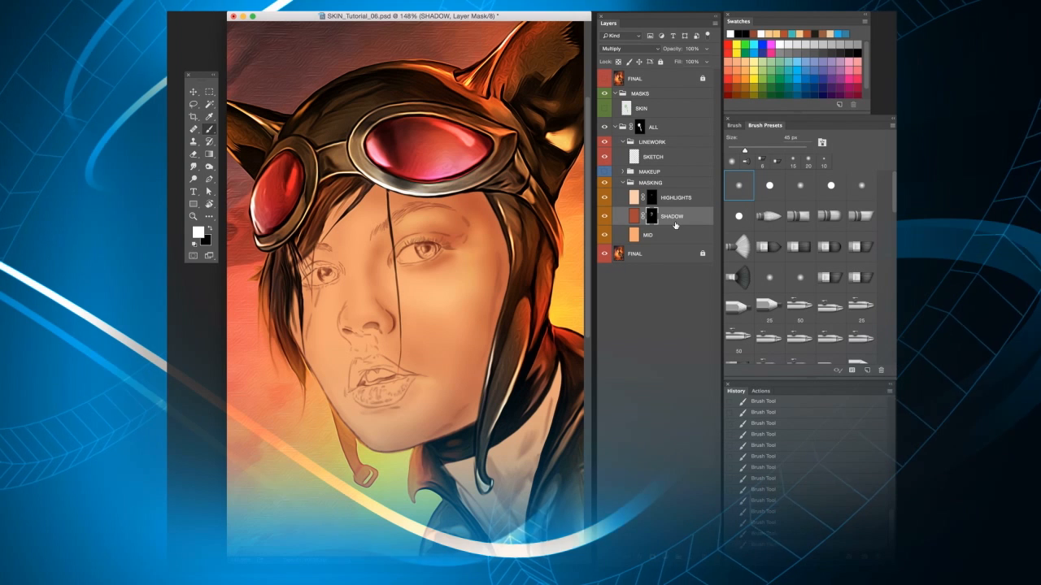
- Deepen the shadow around the lower lip on the SHADOW mask, reducing the brush to 35 px and 30 px
key(bracketleft)
key(bracketleft)
key(bracketleft)
key(bracketleft)
key(bracketleft)
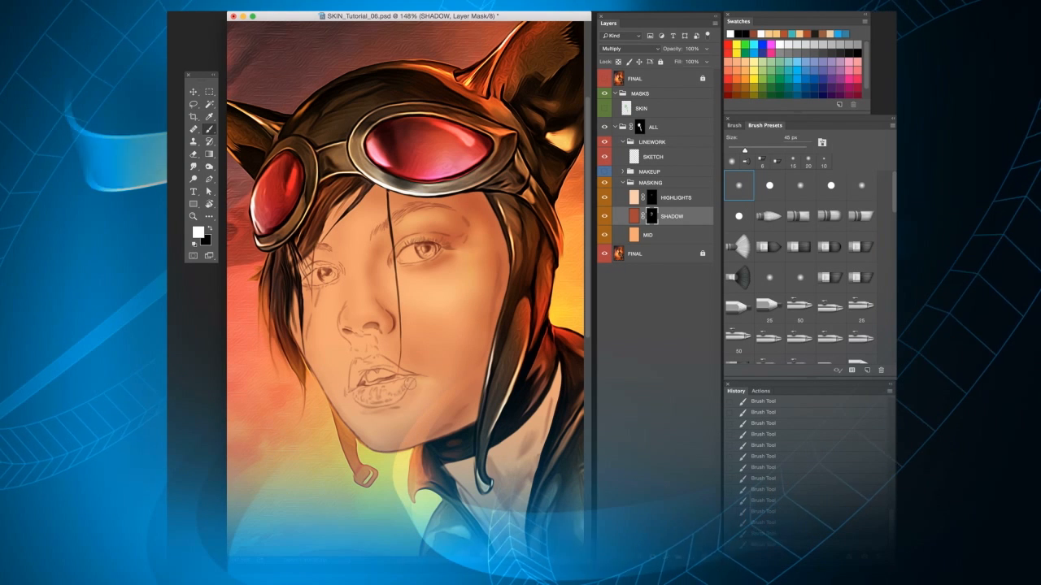
key(bracketright)
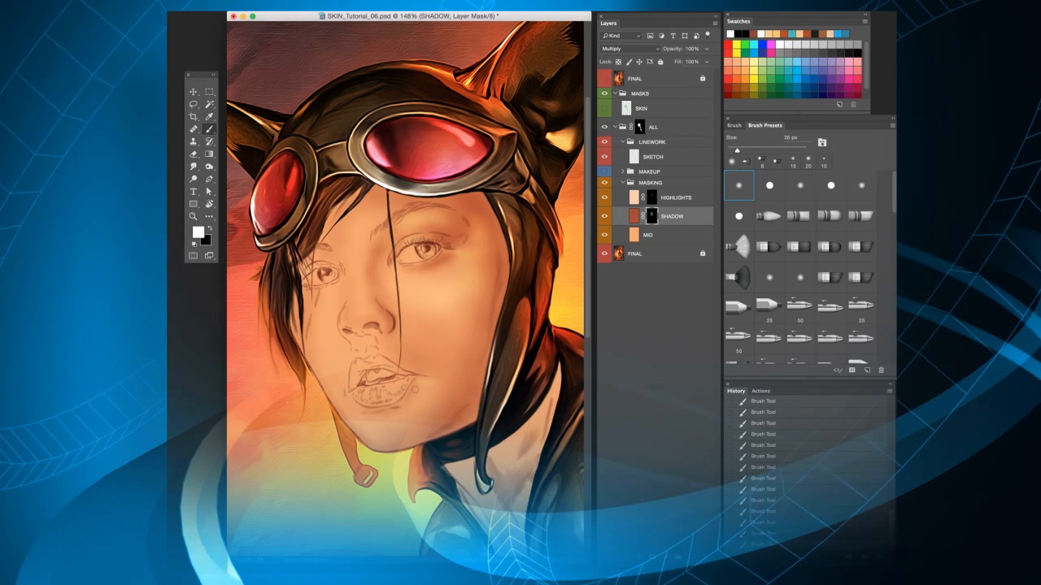
key(bracketright)
key(bracketright)
key(bracketright)
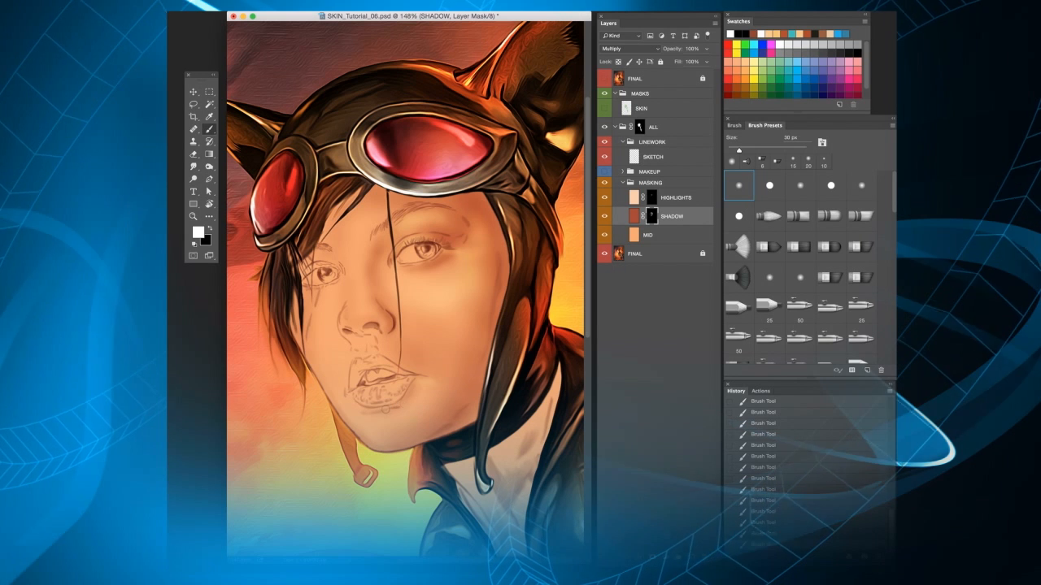
- Shade the area above the upper lip with the brush at 35 px and 40 px, then enlarge it to 90 px over the cheek
key(bracketright)
key(bracketright)
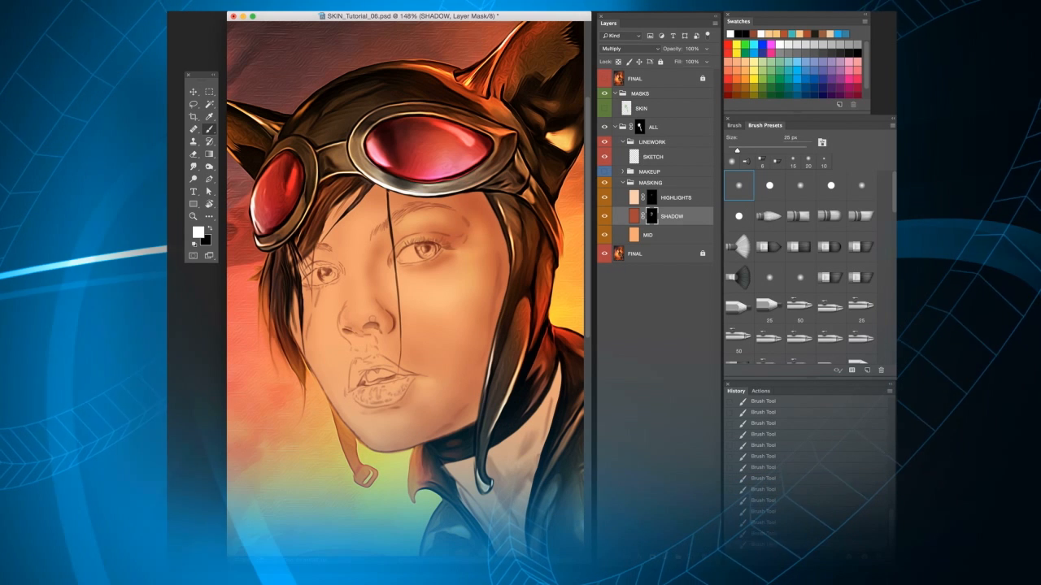
key(bracketright)
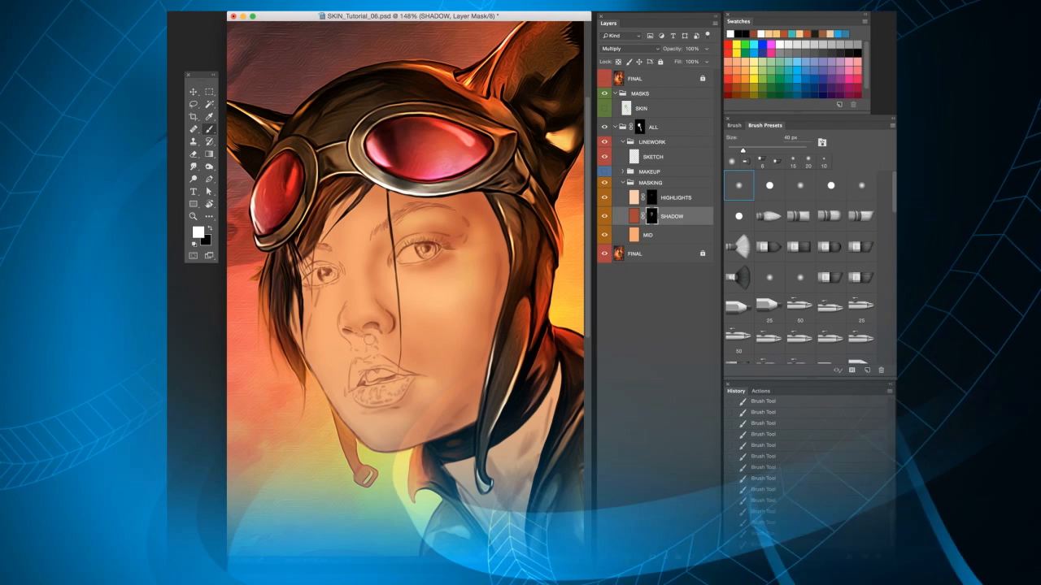
key(bracketright)
key(bracketright)
key(bracketright)
key(bracketright)
key(bracketright)
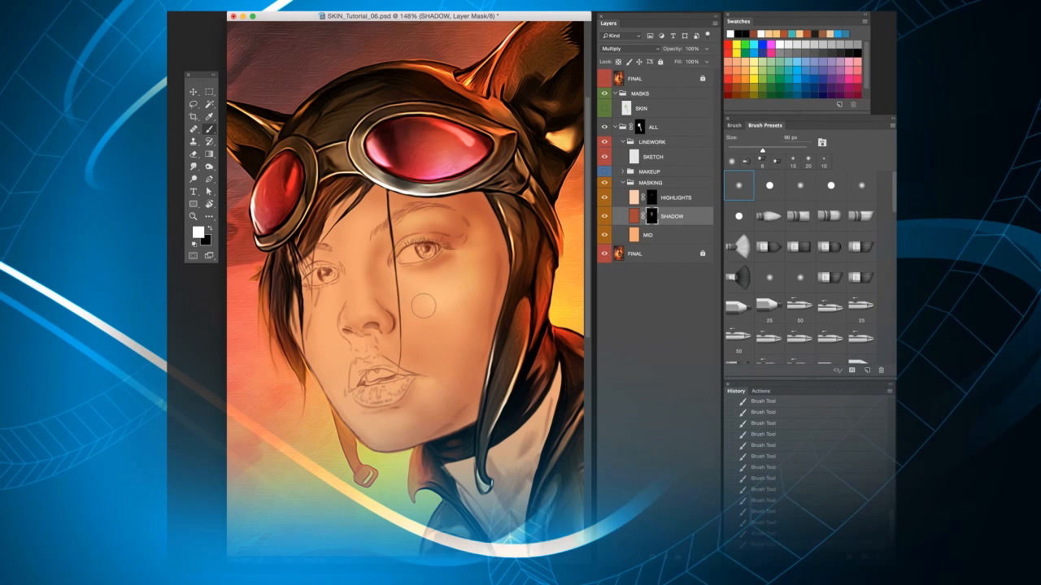
- Build soft shadows along the nose bridge and between the brows, varying the brush between 60 px, 45 px and 70 px
key(bracketleft)
key(bracketleft)
key(bracketleft)
key(bracketleft)
key(bracketleft)
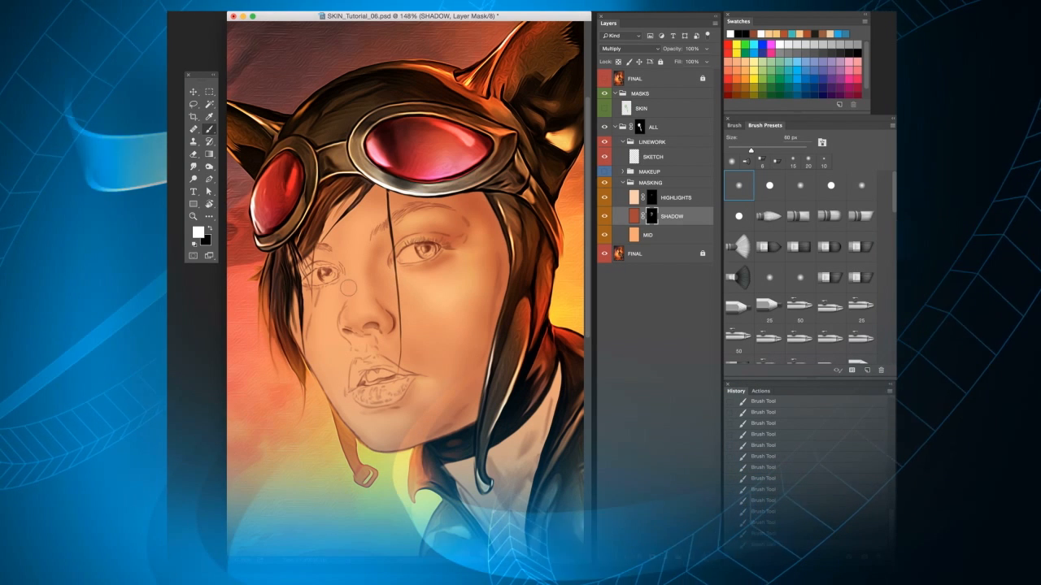
key(bracketright)
key(bracketright)
key(bracketright)
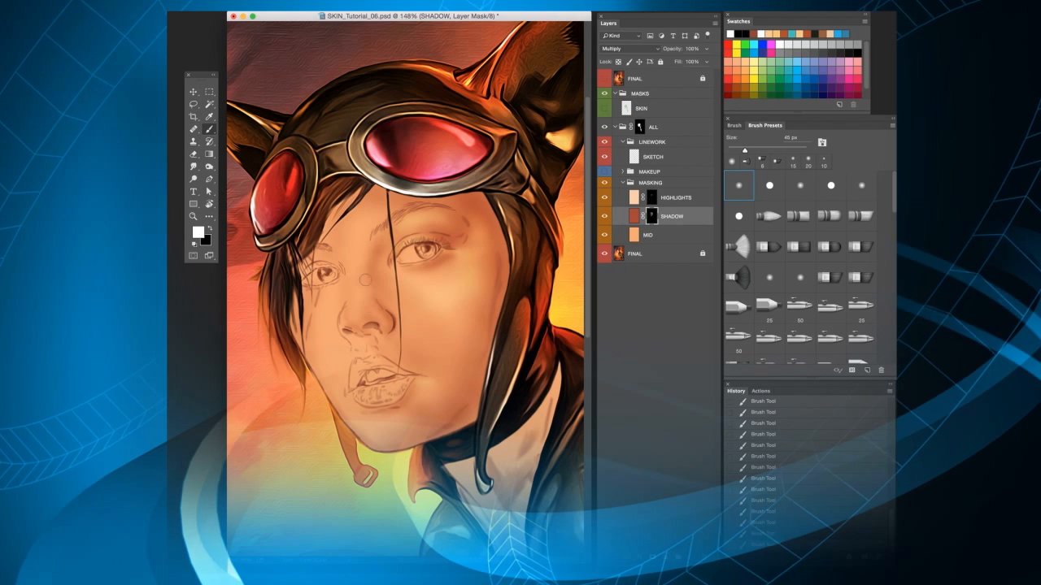
key(bracketleft)
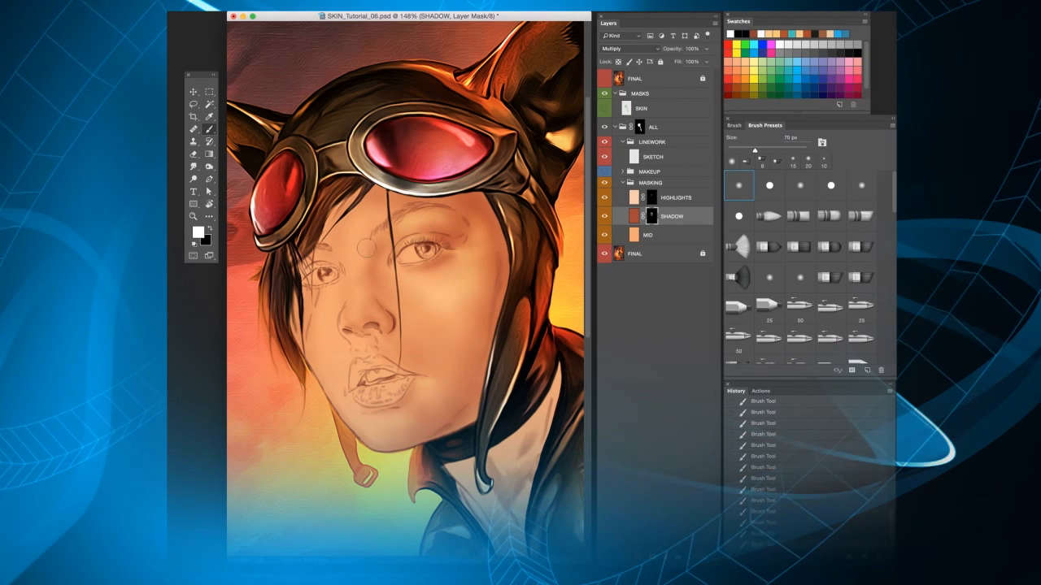
- Switch to the HIGHLIGHTS layer mask and brighten the nose bridge and area between the brows with 45 px and 70 px brushes
click(652, 199)
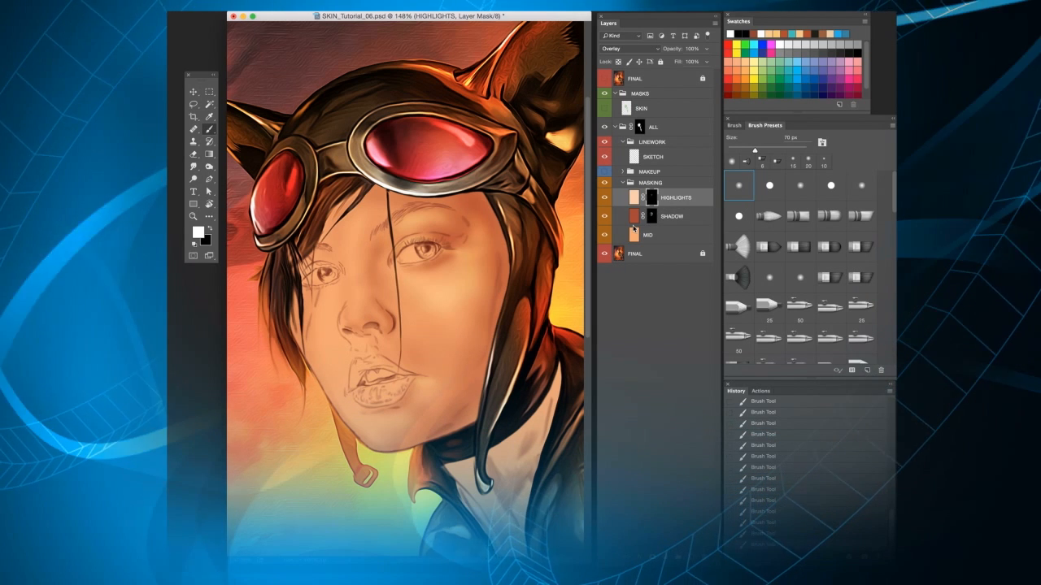
key(bracketleft)
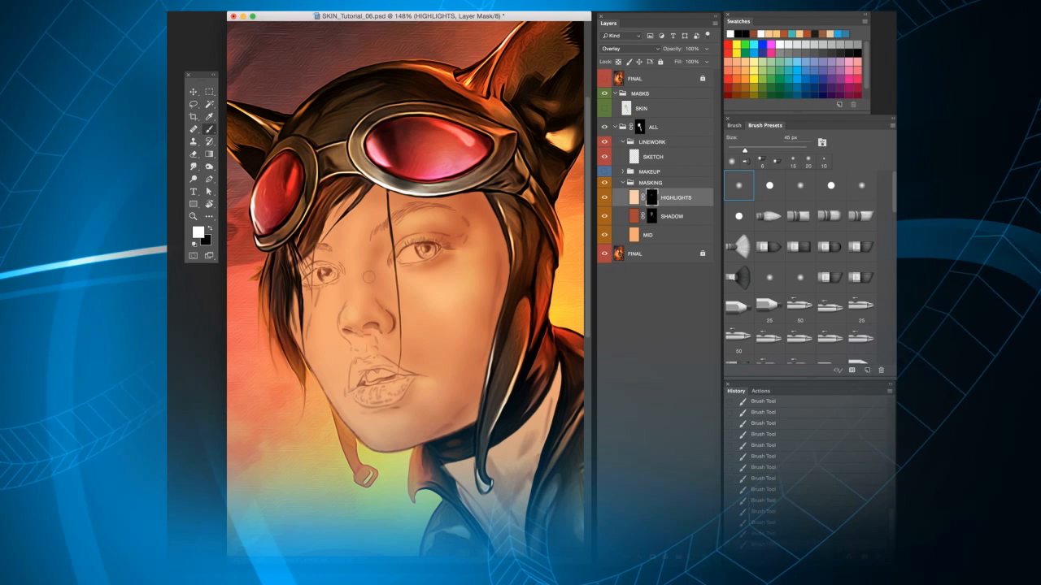
key(bracketright)
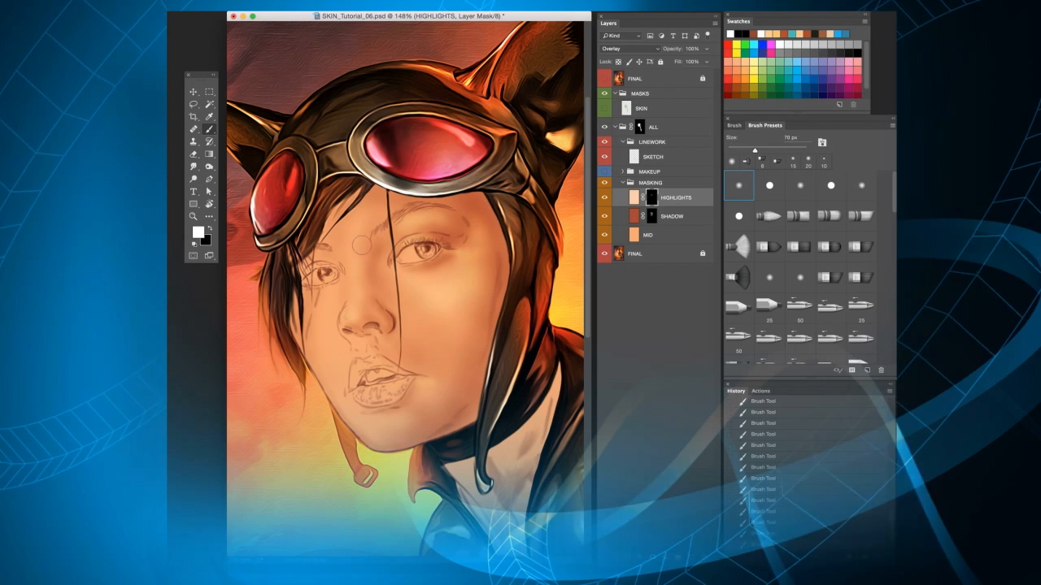
key(bracketleft)
key(bracketleft)
key(bracketleft)
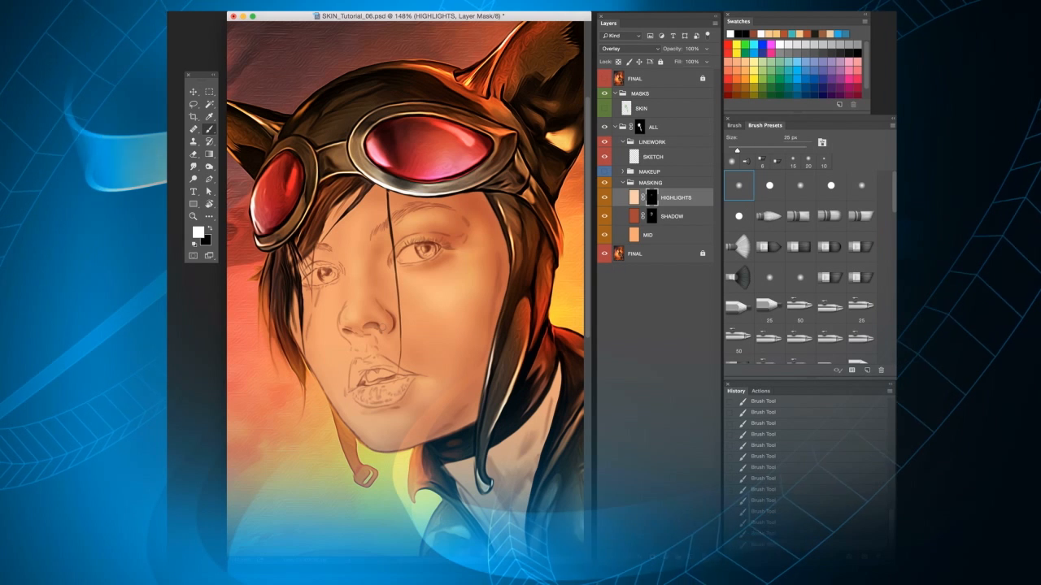
- Add fine highlights with a 10 px brush, then brighten the area above the upper lip at 35 px
key(bracketleft)
key(bracketleft)
key(bracketleft)
key(bracketleft)
key(bracketleft)
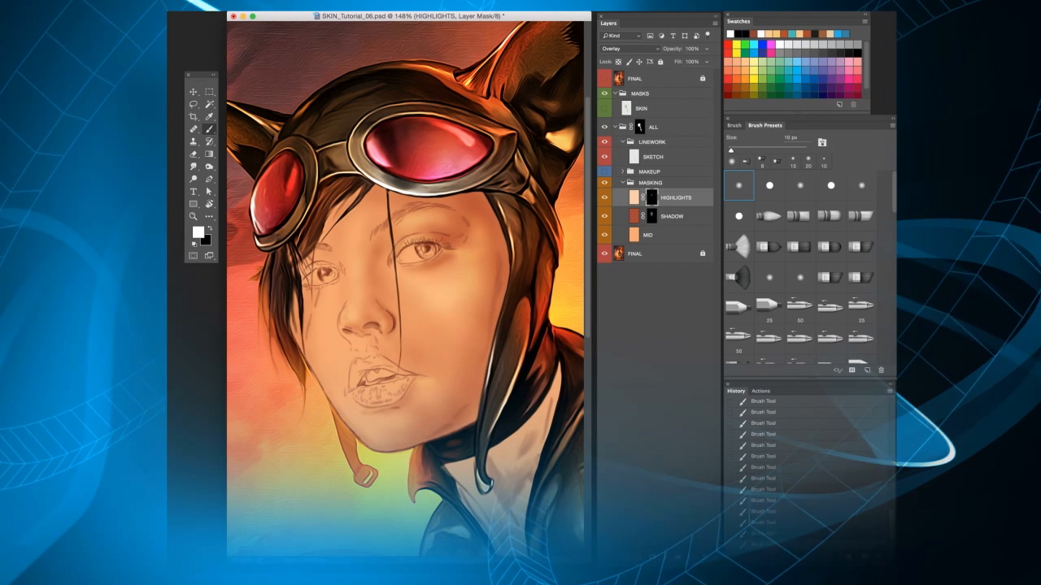
key(bracketright)
key(bracketright)
key(bracketright)
key(bracketright)
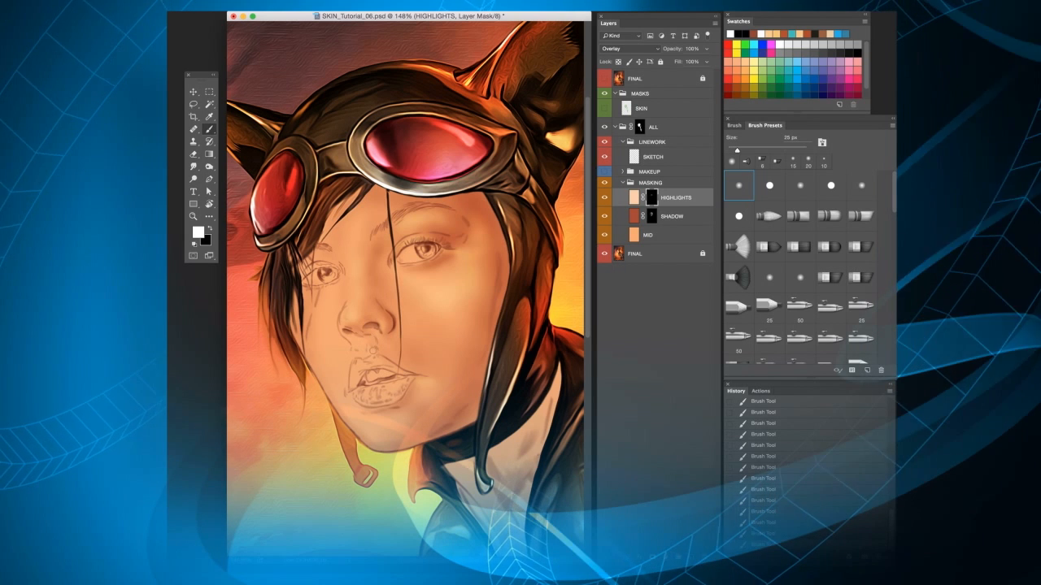
- Brighten the chin with the brush at 50 px and 70 px, then the lower cheek at 90 px
key(bracketleft)
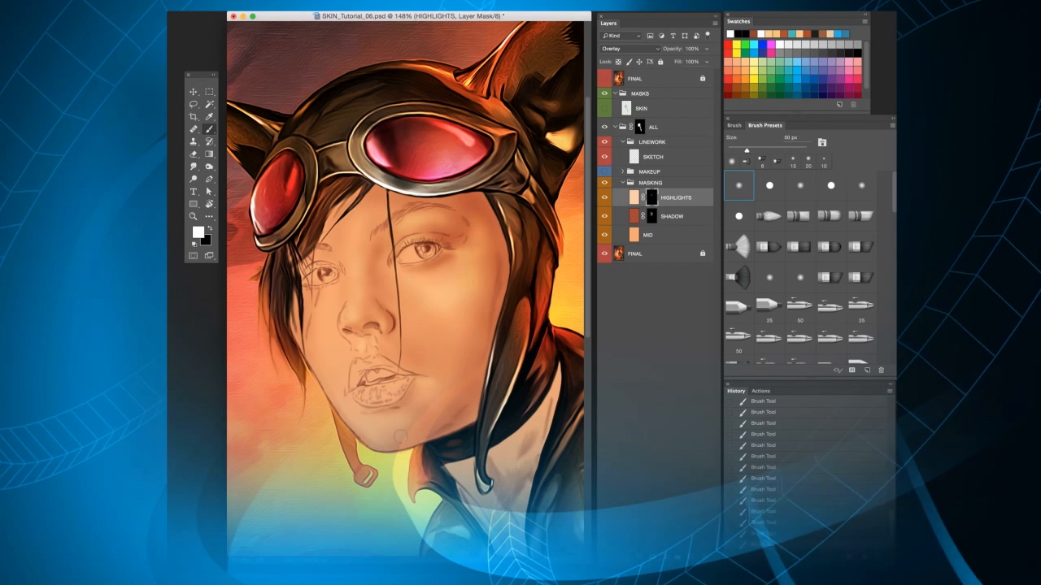
key(bracketleft)
key(bracketleft)
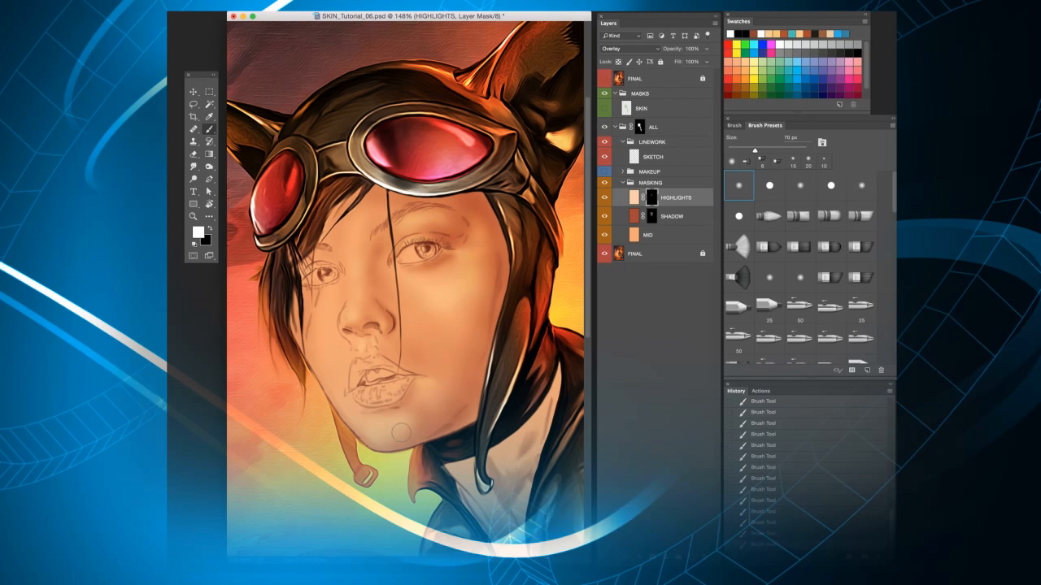
key(bracketright)
key(bracketright)
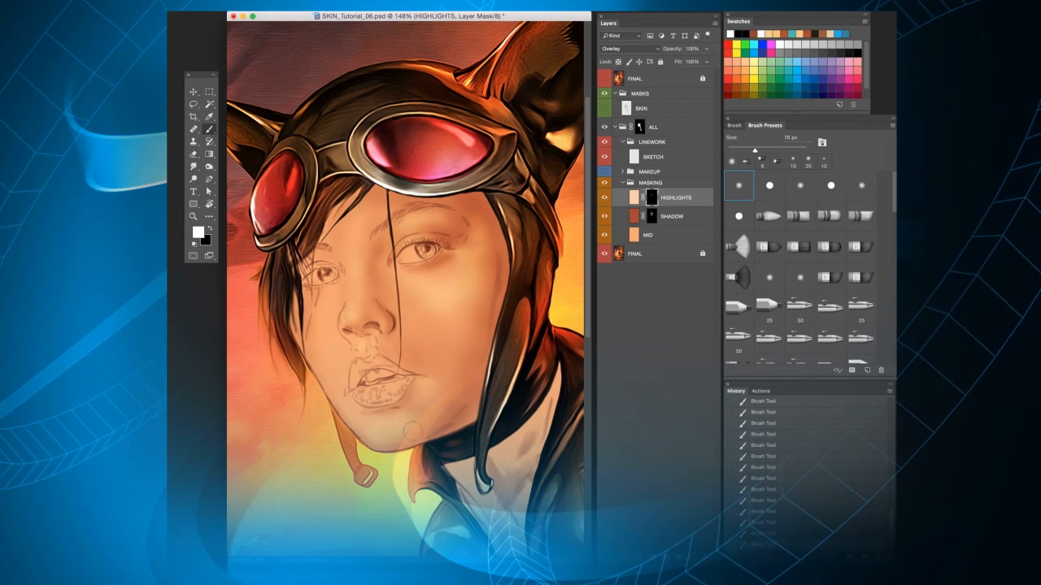
key(bracketleft)
key(bracketright)
key(bracketright)
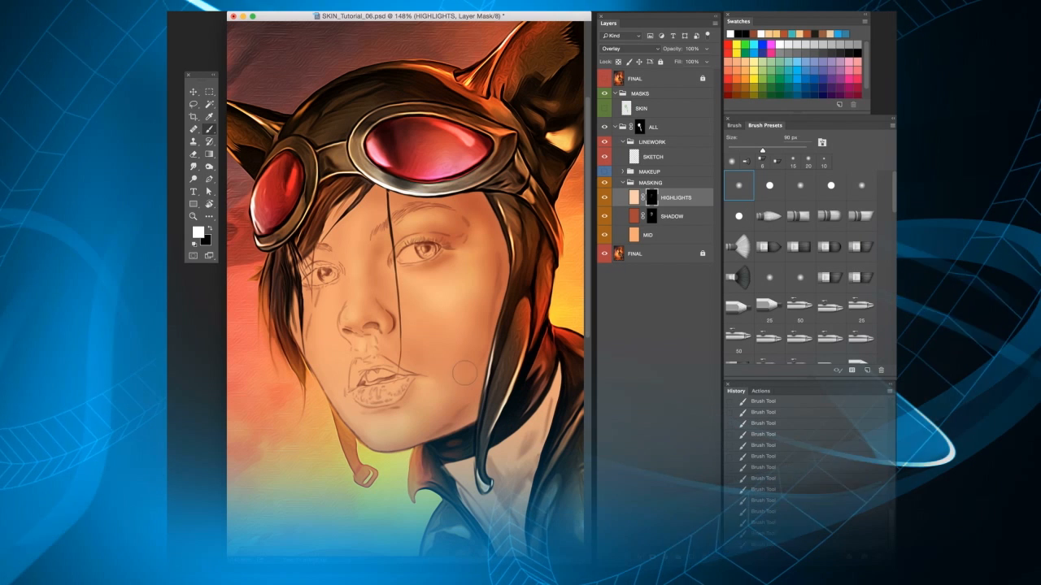
- Switch to the SHADOW layer mask and shade the jaw edge beside the strap with a 125 px brush, then reduce it to 40 px
key(bracketright)
key(bracketright)
key(alt+bracketleft)
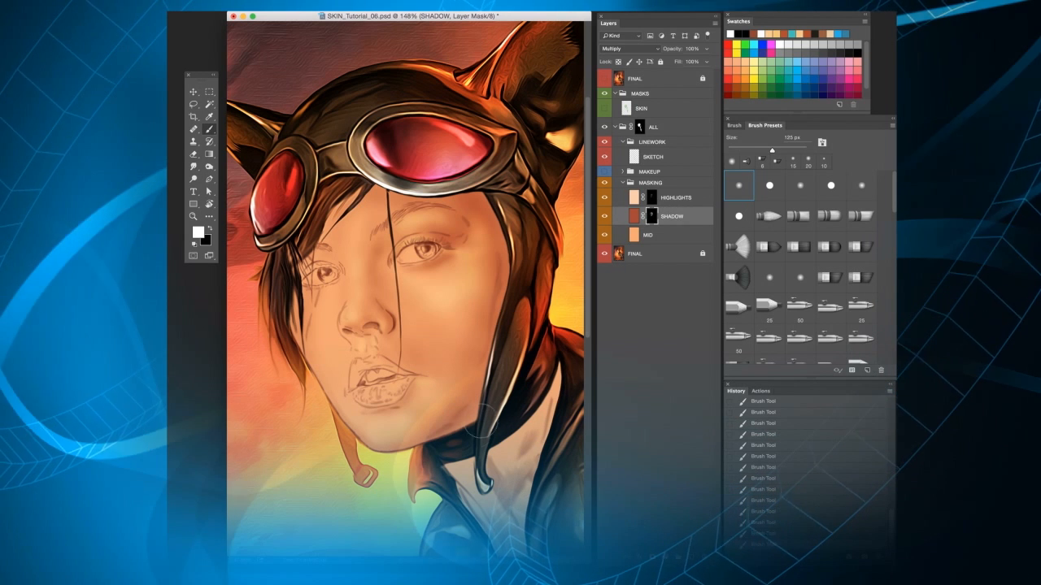
key(bracketleft)
key(bracketleft)
key(bracketleft)
key(bracketleft)
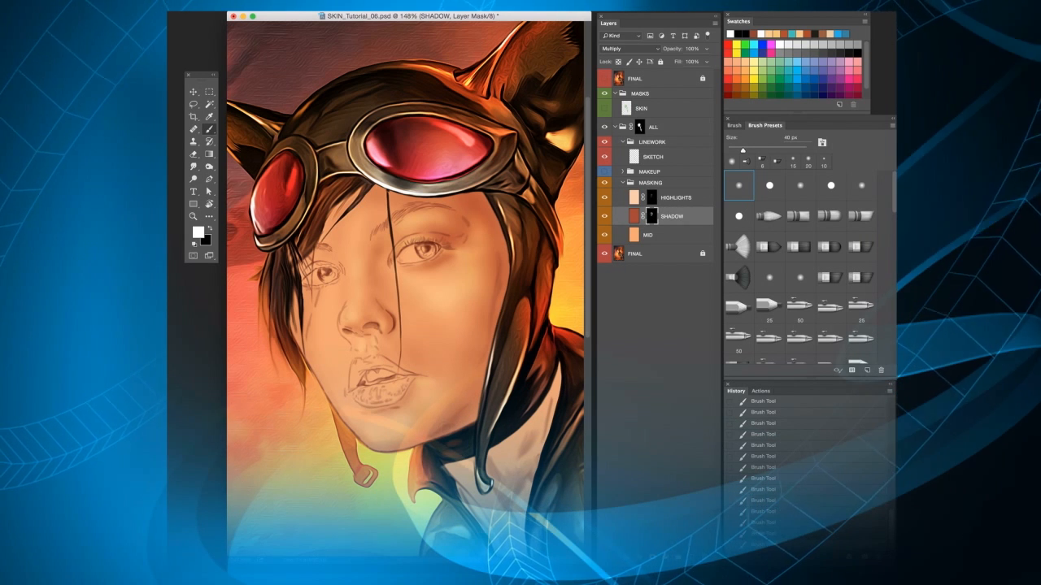
- Deepen the shadow along the outer cheek and temple with the brush at 60 px and 90 px, keeping white as the paint colour
key(bracketright)
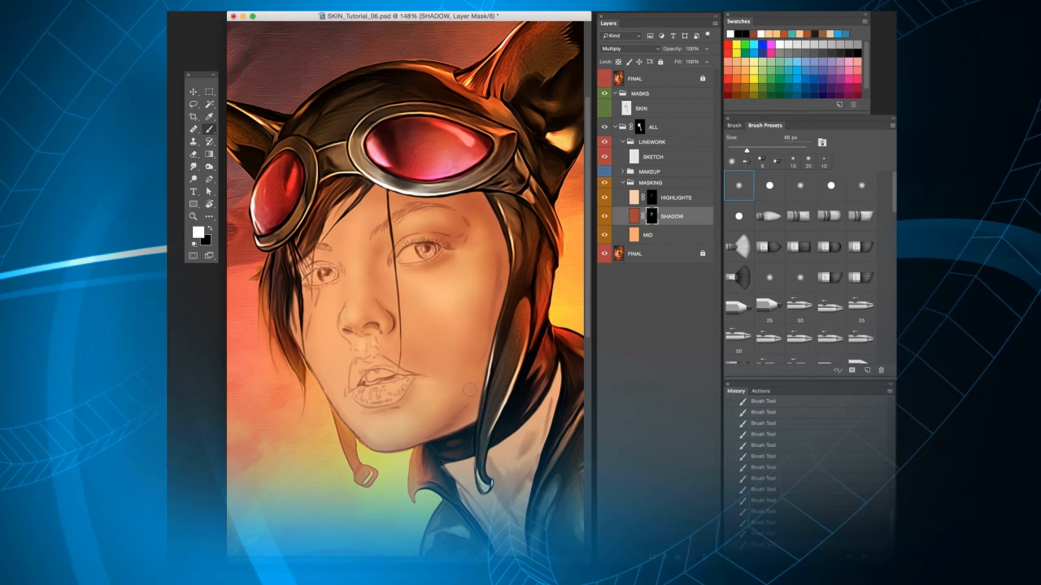
key(bracketright)
key(bracketright)
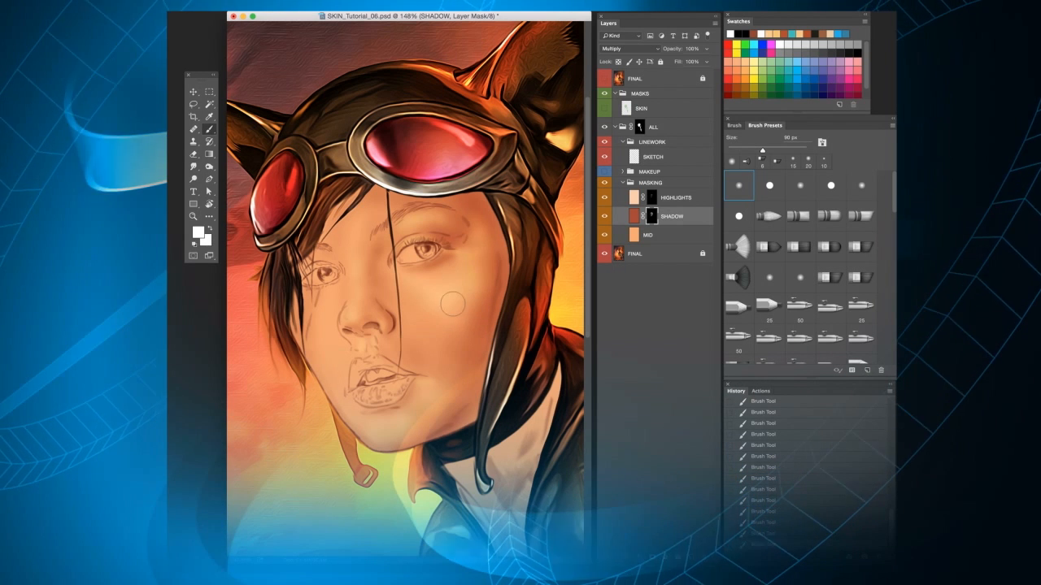
key(x)
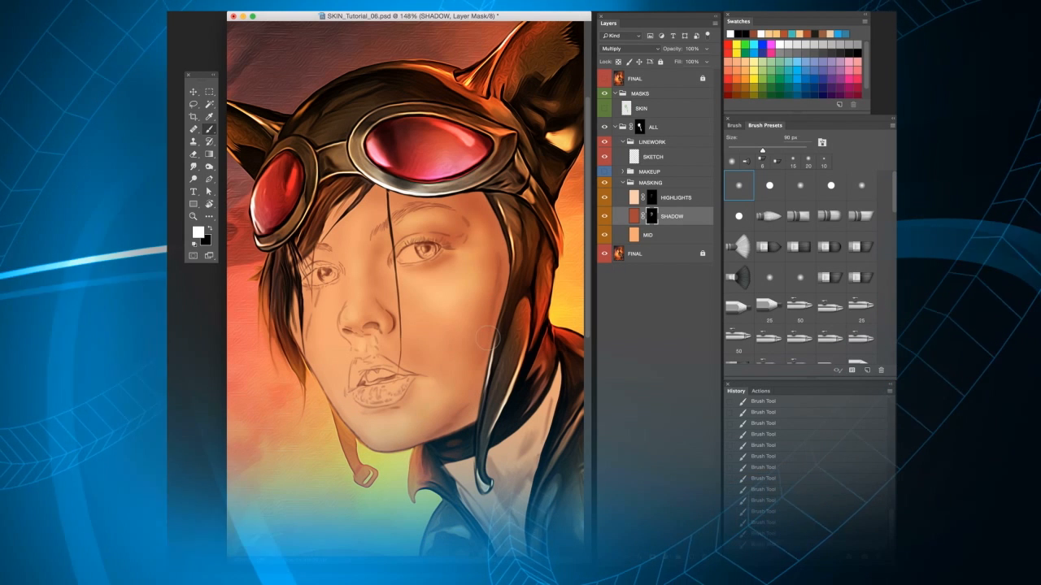
scroll(442, 366, up, 4)
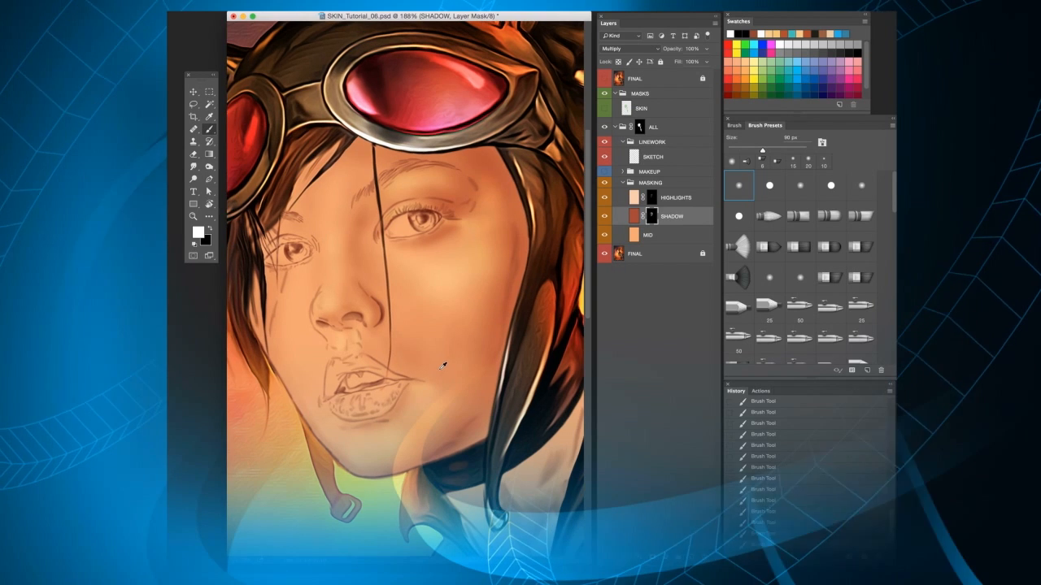
scroll(441, 370, up, 1)
mouse_move(486, 370)
mouse_down()
mouse_move(495, 365)
mouse_move(472, 341)
mouse_up()
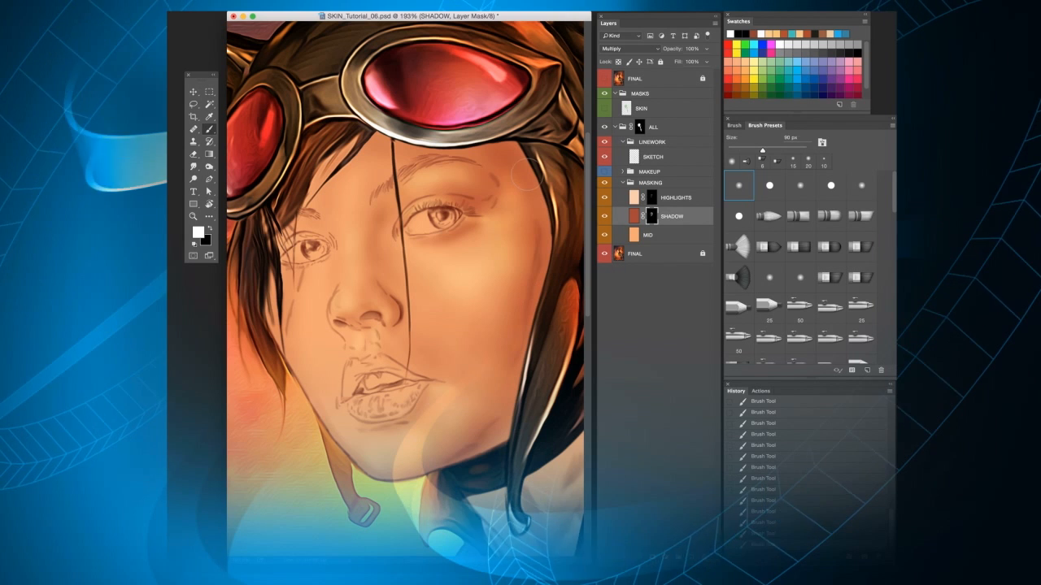
- Switch to the HIGHLIGHTS layer mask, brighten below the eye at 90 px, then add finer highlights with 10 px to 20 px brushes
click(652, 196)
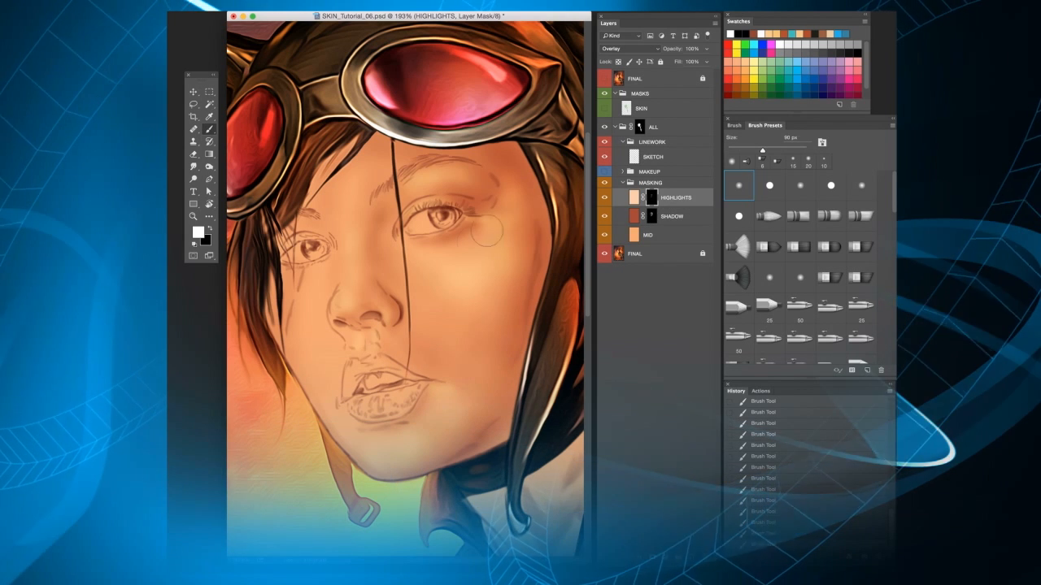
mouse_move(485, 288)
mouse_down()
mouse_move(470, 309)
mouse_move(476, 301)
mouse_up()
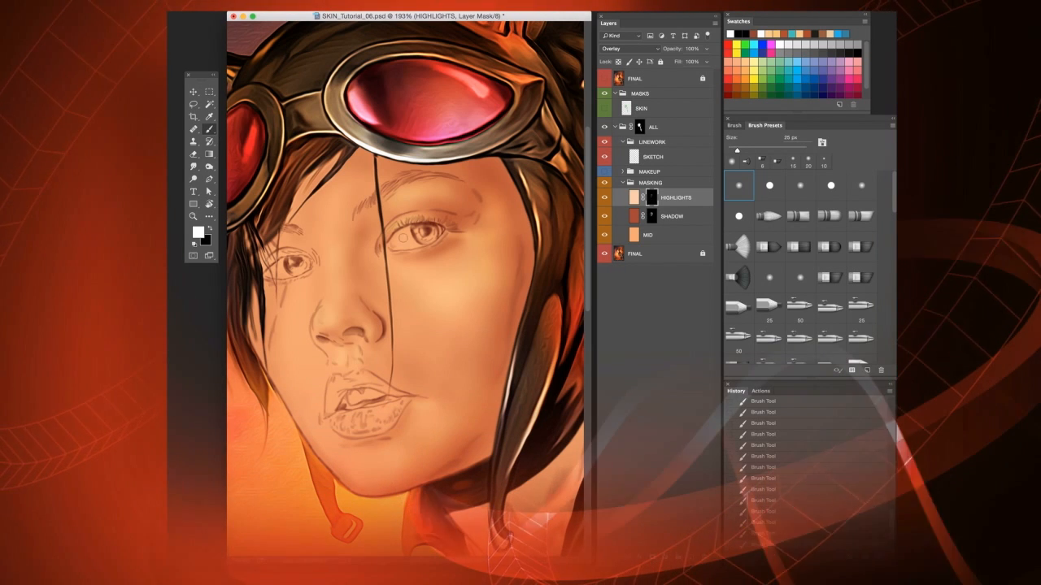
key(bracketleft)
key(bracketleft)
key(bracketleft)
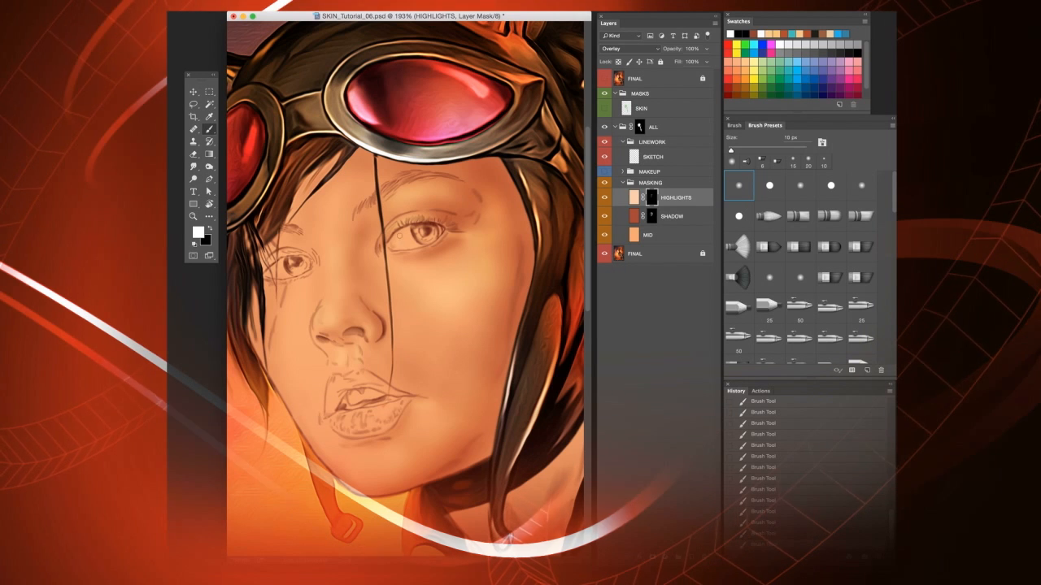
key(bracketright)
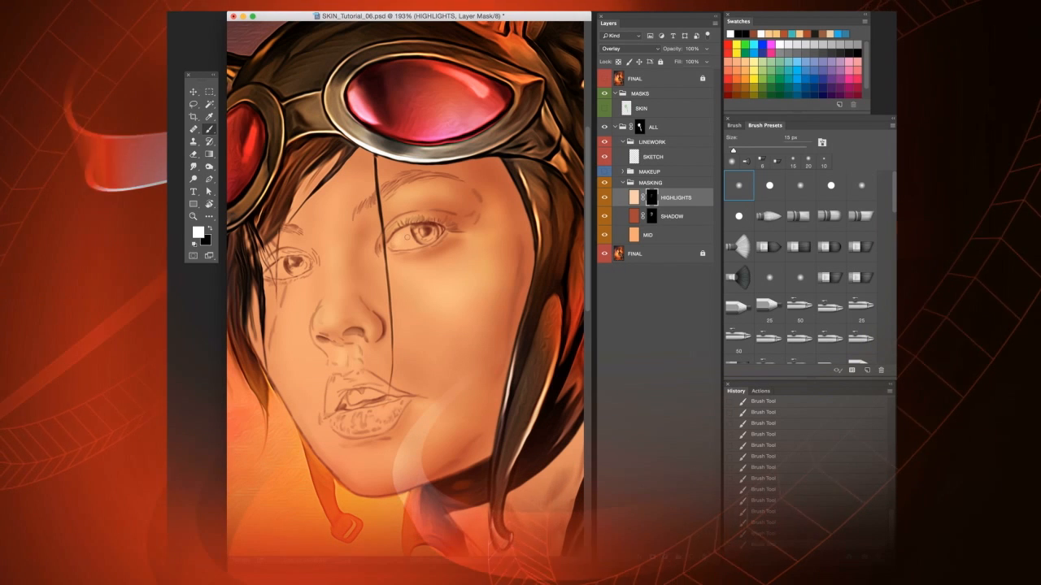
key(bracketright)
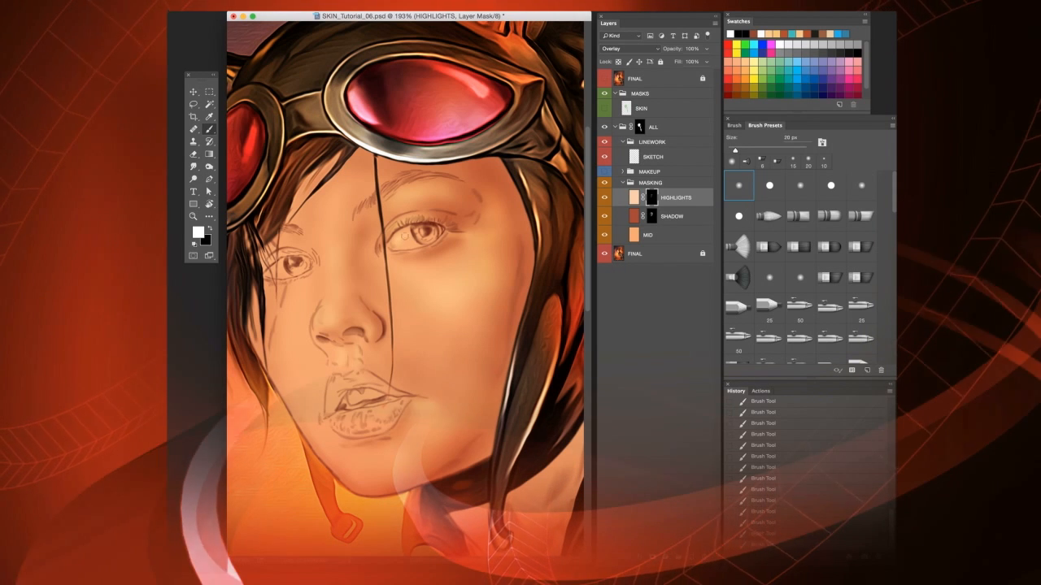
- Refine the small highlights around the eye, alternating the brush between 10 px and 20 px
key(bracketleft)
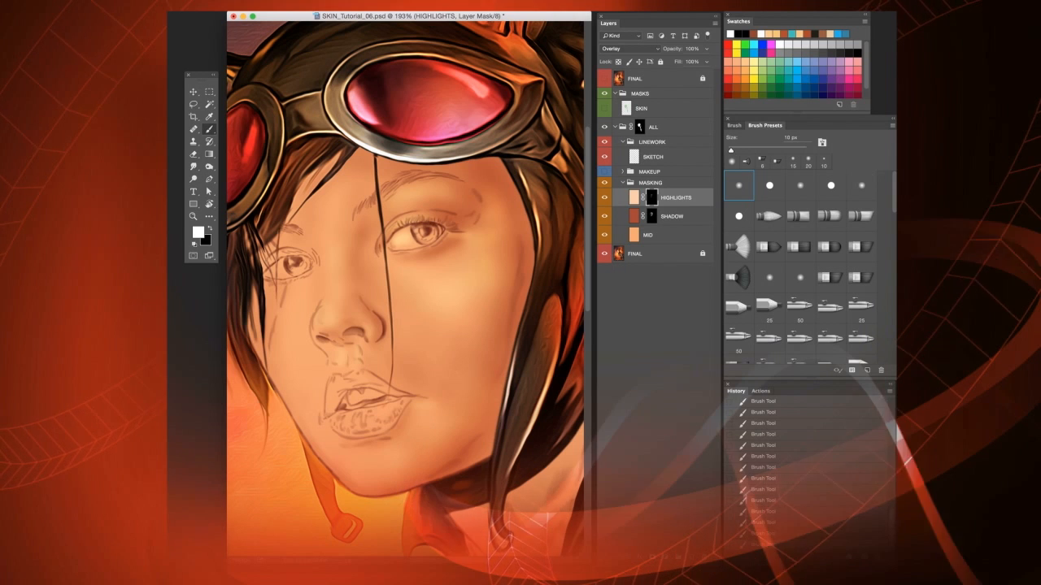
key(])
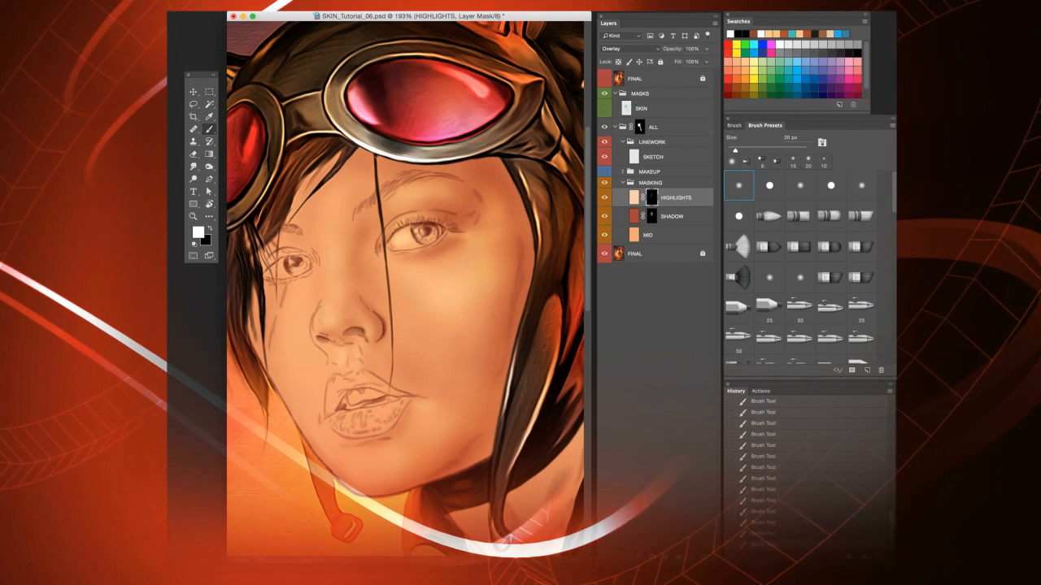
key([)
key([)
key(bracketright)
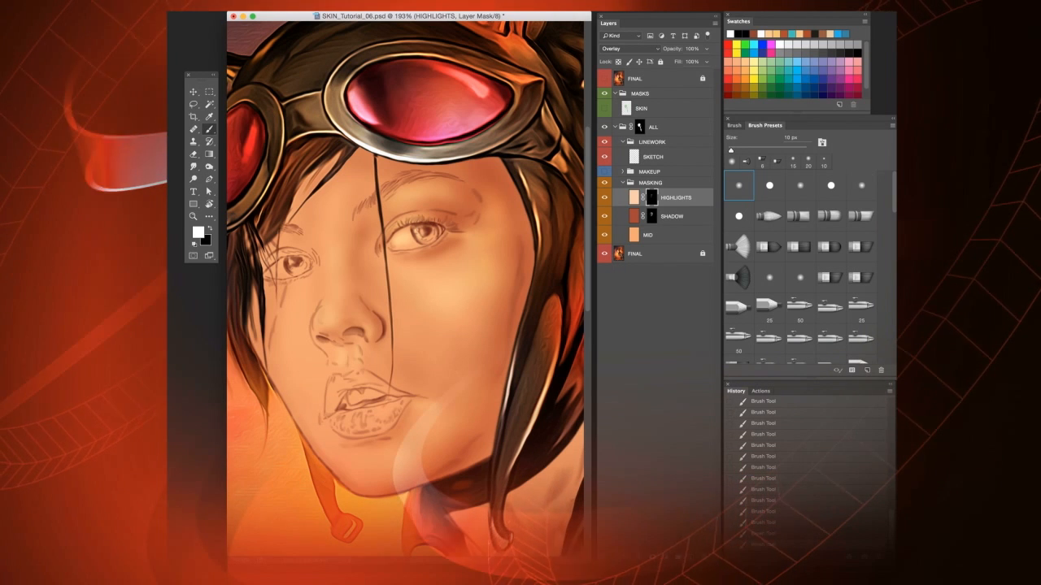
key(bracketleft)
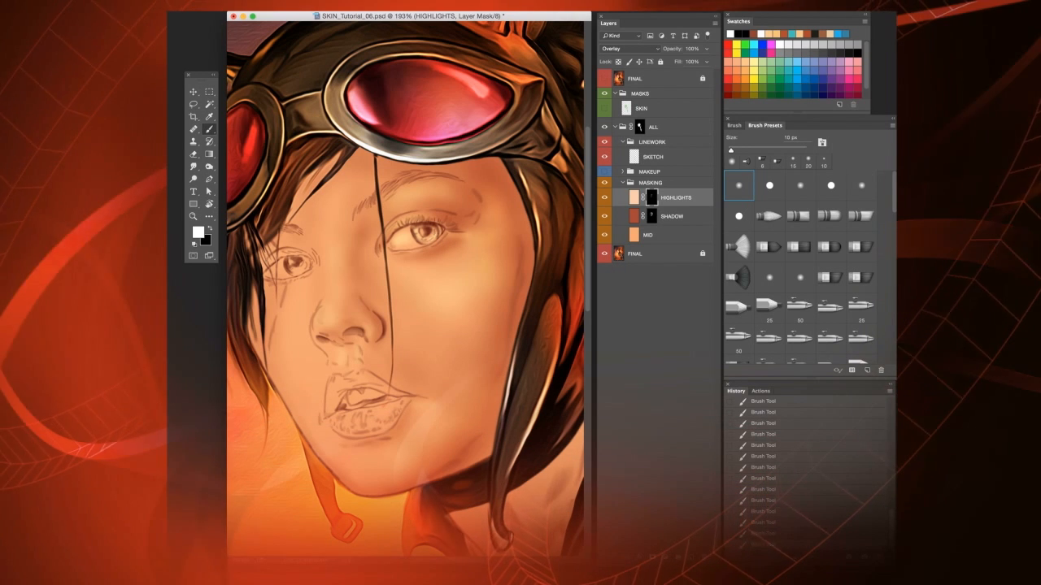
- Switch to the SHADOW layer mask and shade around the eye, reducing the brush from 30 px to 15 px and smaller
key(bracketright)
click(650, 217)
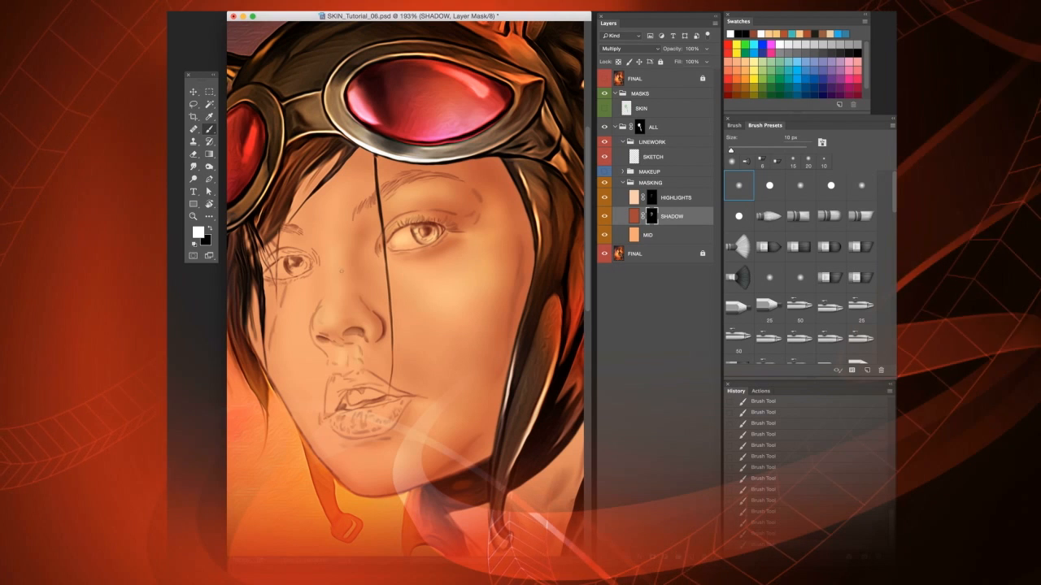
scroll(348, 293, up, 1)
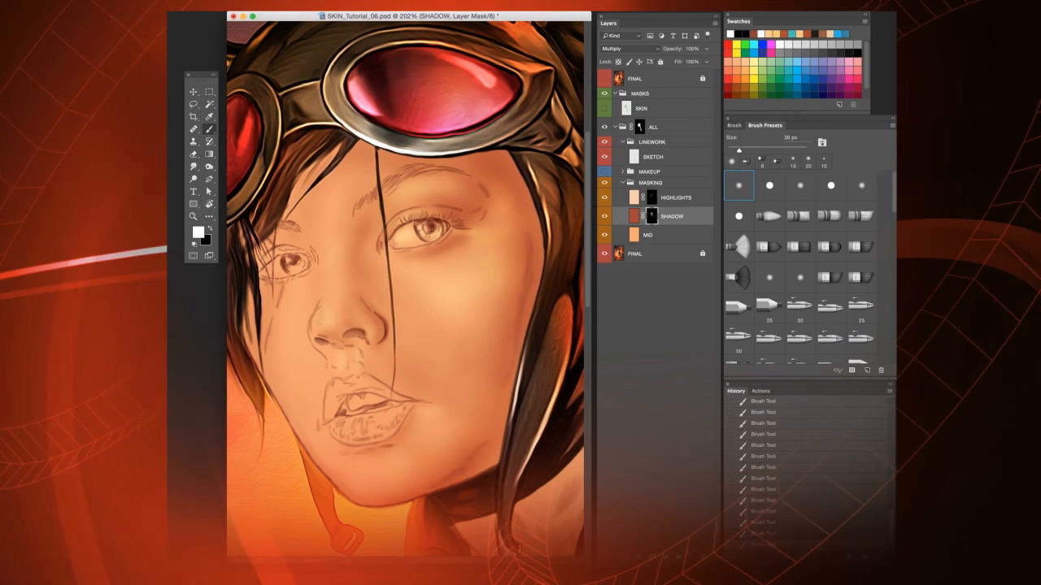
key(bracketleft)
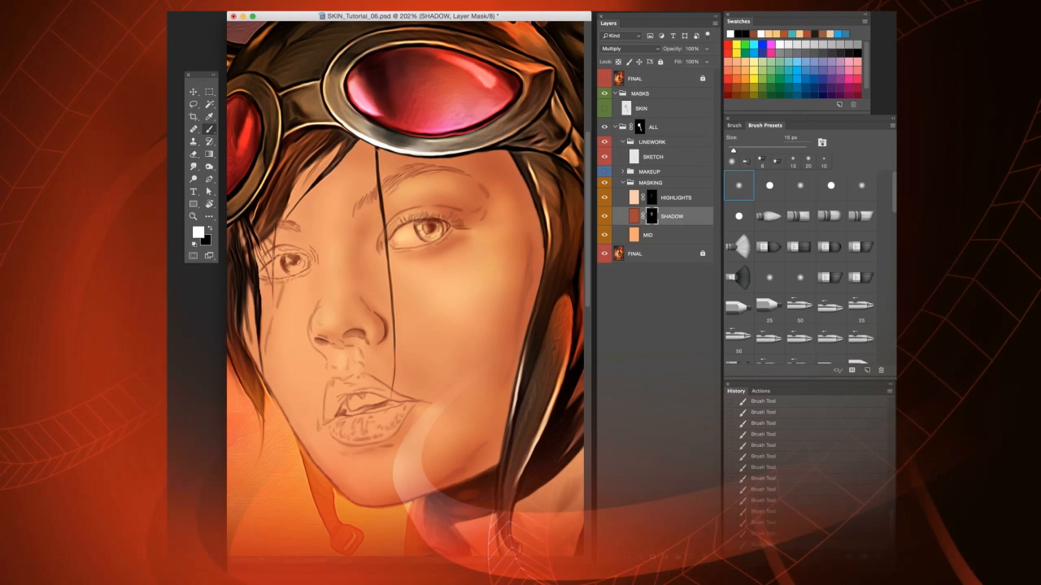
key(bracketleft)
key(bracketleft)
key(bracketleft)
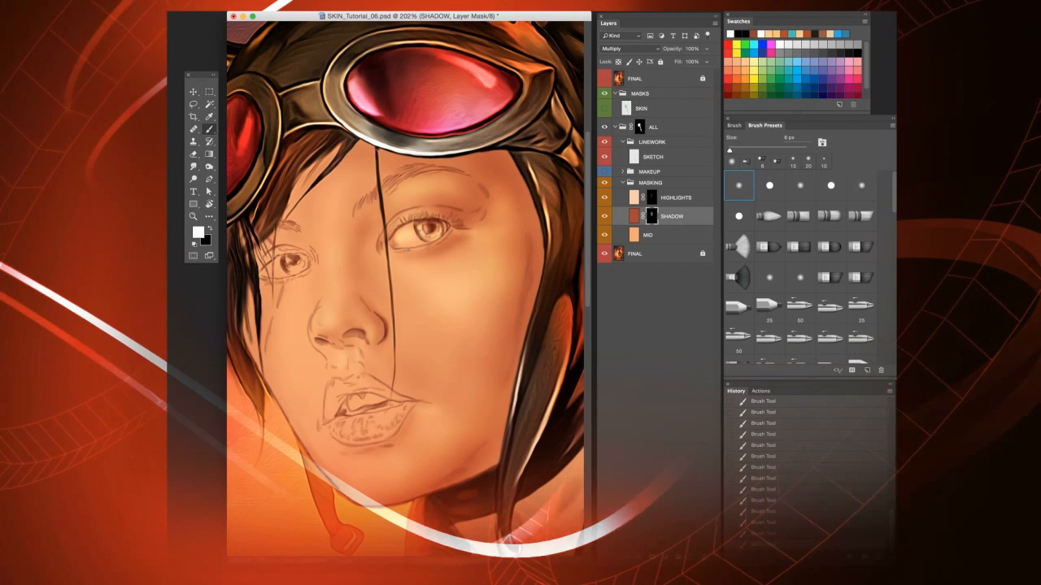
- Paint fine shadows along the eyelid and lash line with the brush between 7 px and 15 px
key(bracketleft)
key(bracketright)
key(bracketright)
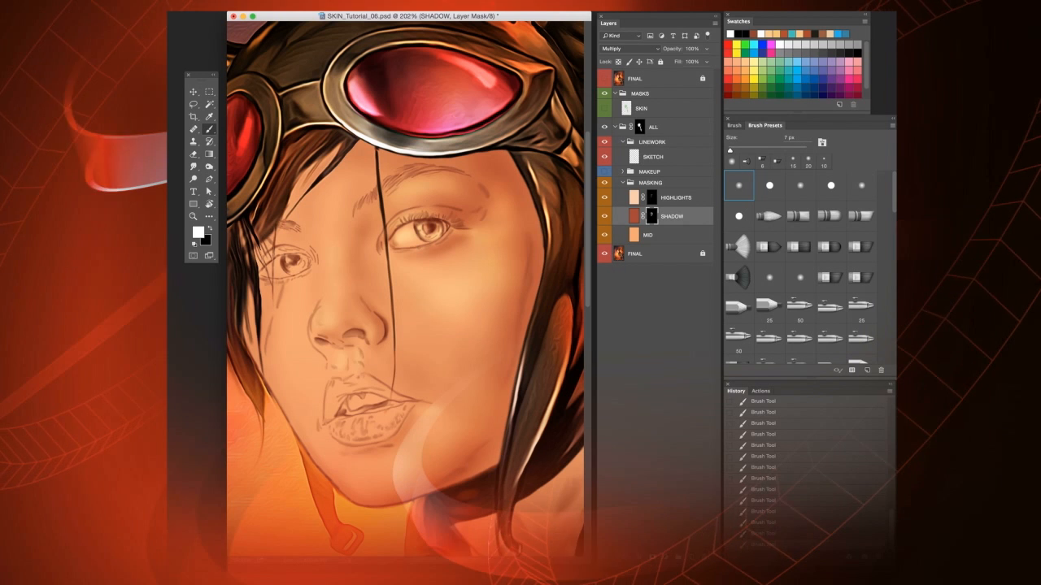
key(bracketright)
key(bracketright)
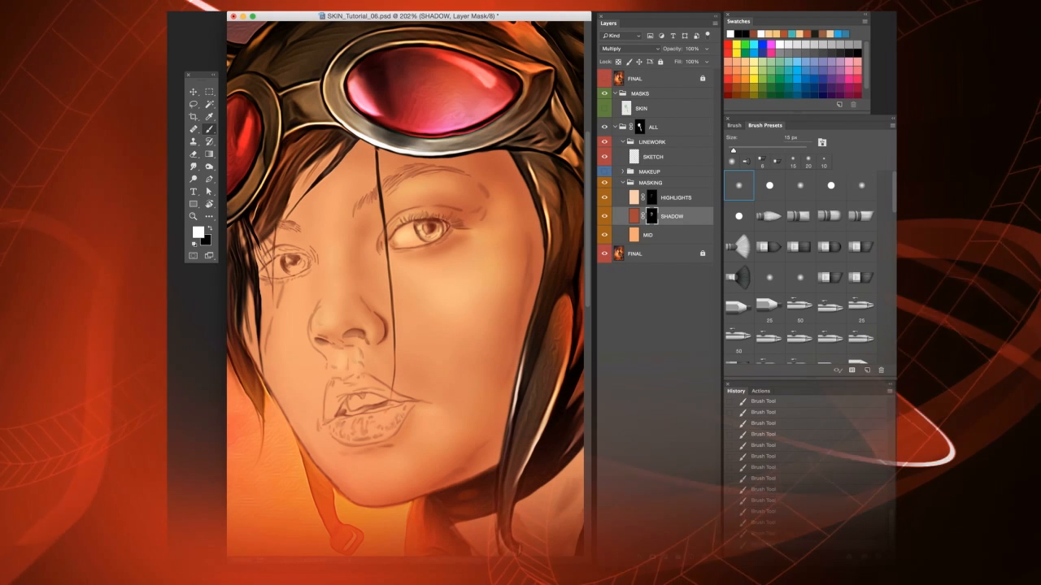
key(bracketleft)
key(bracketleft)
key(bracketleft)
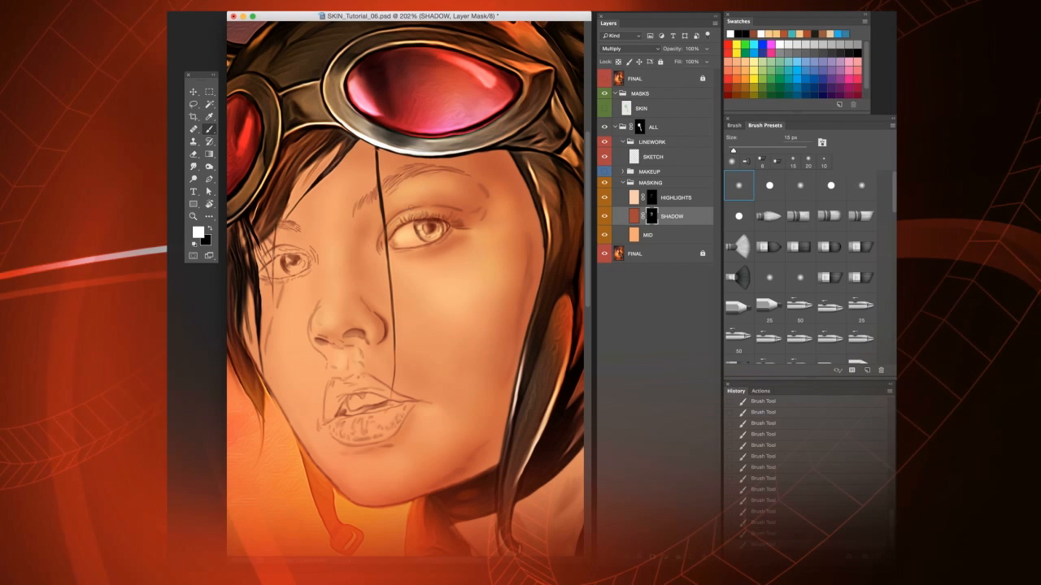
- Deepen the upper eyelid and eye corner shadows, varying the brush between 15 px, 20 px and 25 px
key(bracketright)
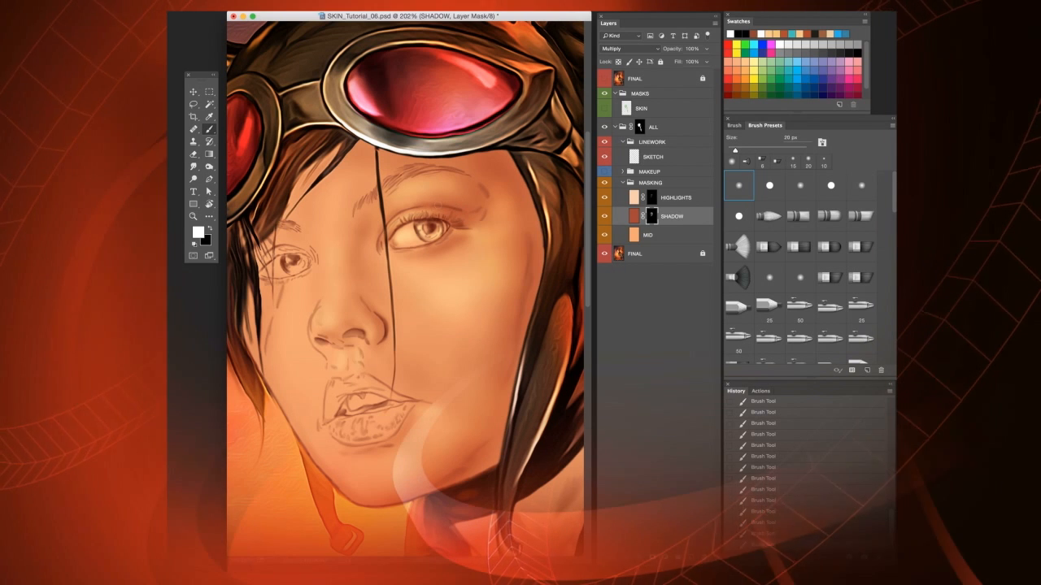
key(bracketright)
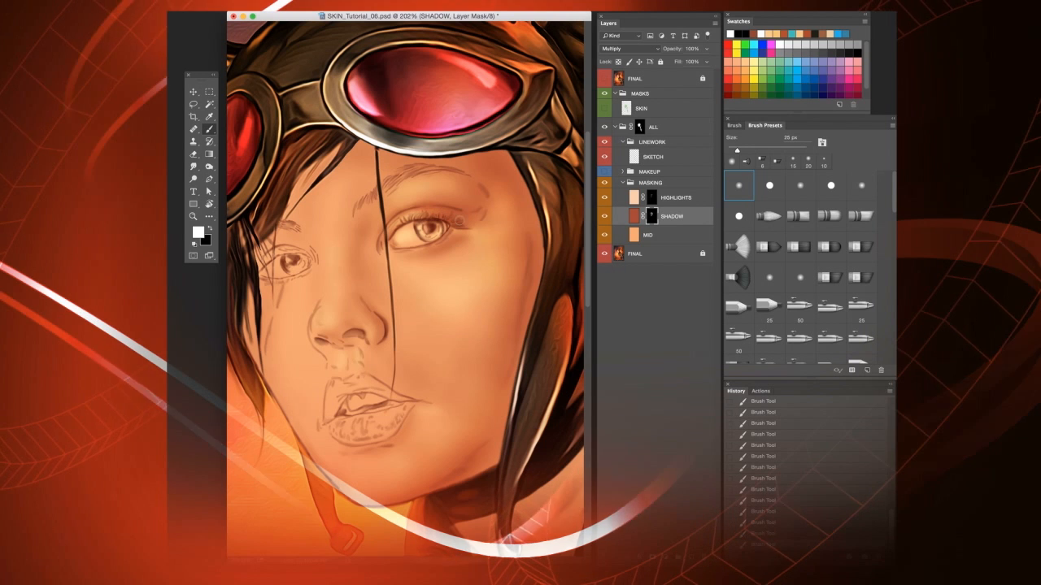
key(bracketleft)
key(bracketleft)
key(bracketleft)
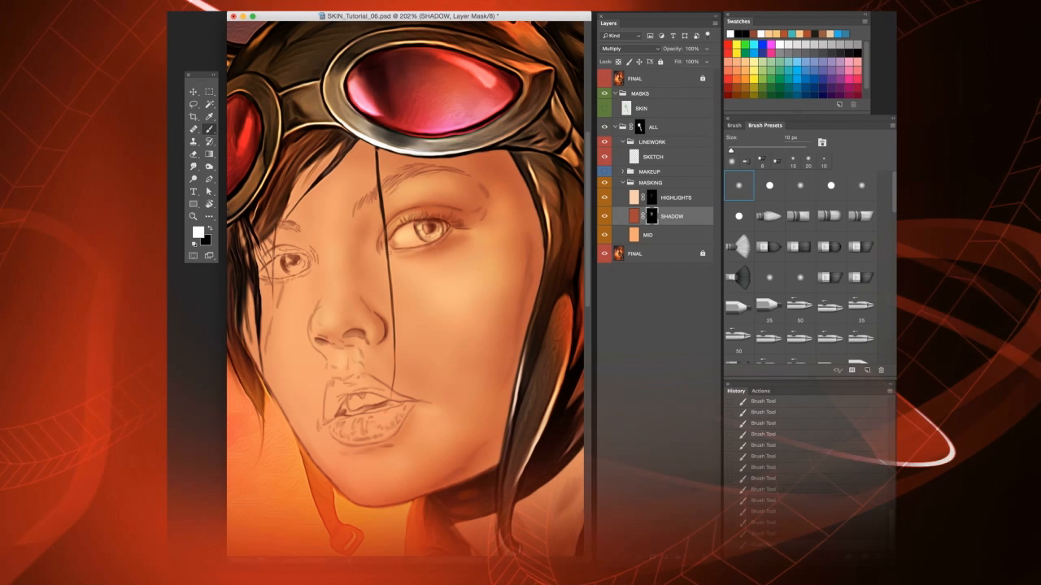
key(bracketright)
key(bracketright)
key(bracketright)
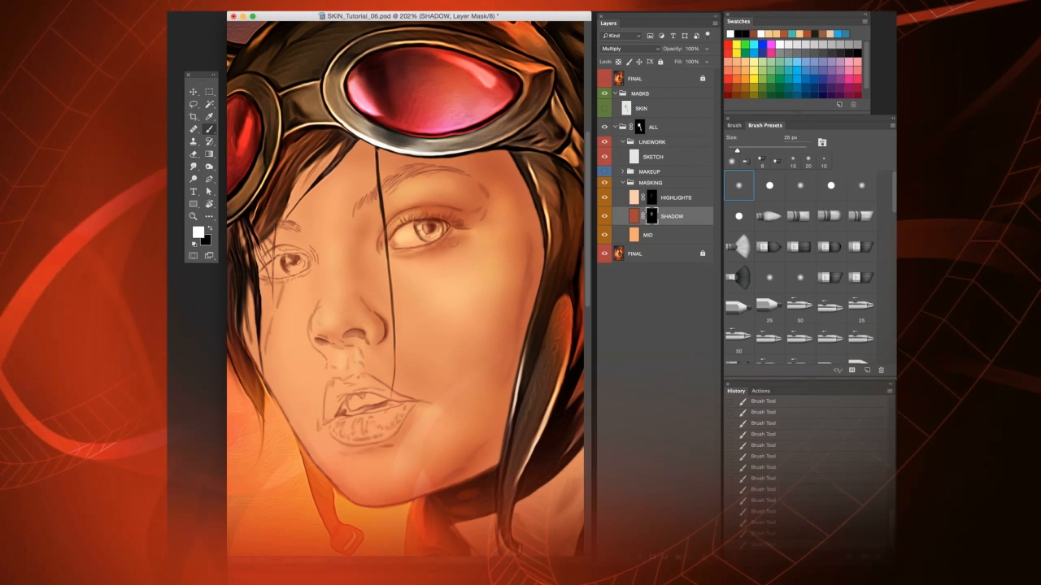
- Enlarge the brush to 50 px and blend the shadow below the eye toward the cheek
key(bracketright)
key(bracketright)
key(bracketright)
key(bracketright)
key(bracketright)
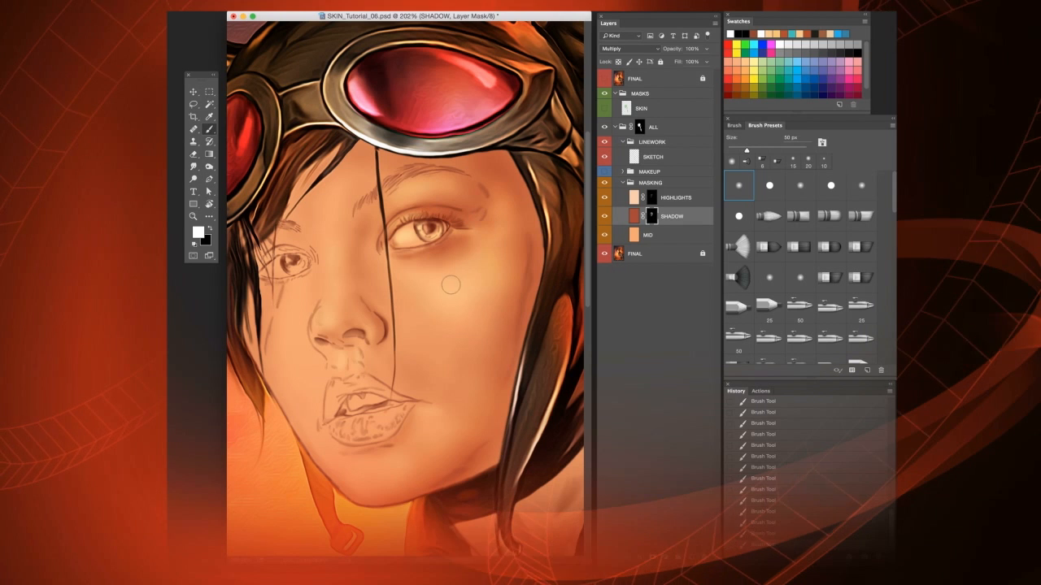
- Swap the paint colour to black and soften the shadow under the eye with the brush at 70 px, 45 px and 60 px
key(bracketleft)
key(bracketleft)
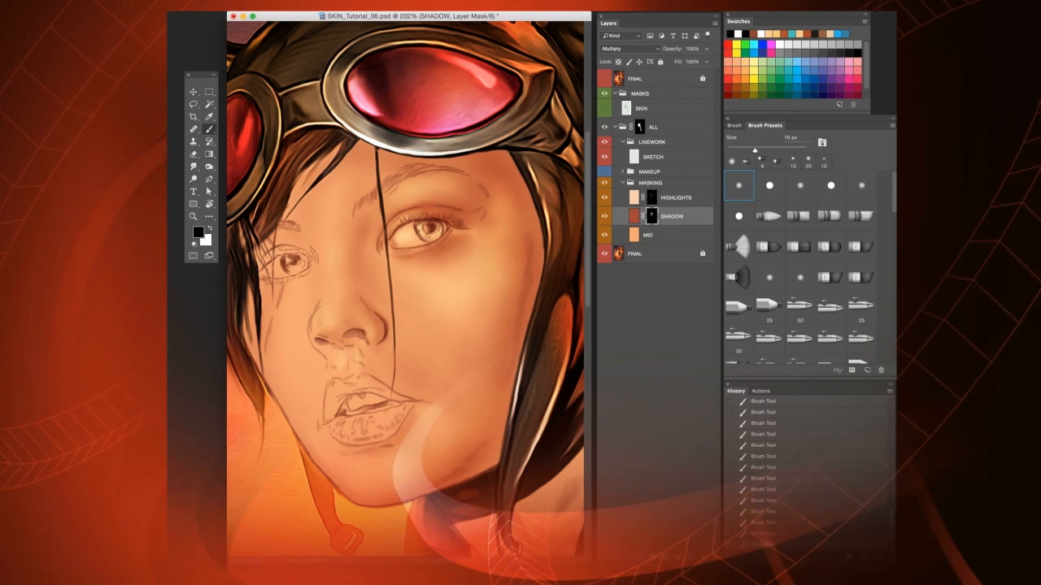
key(bracketleft)
key(bracketleft)
key(bracketleft)
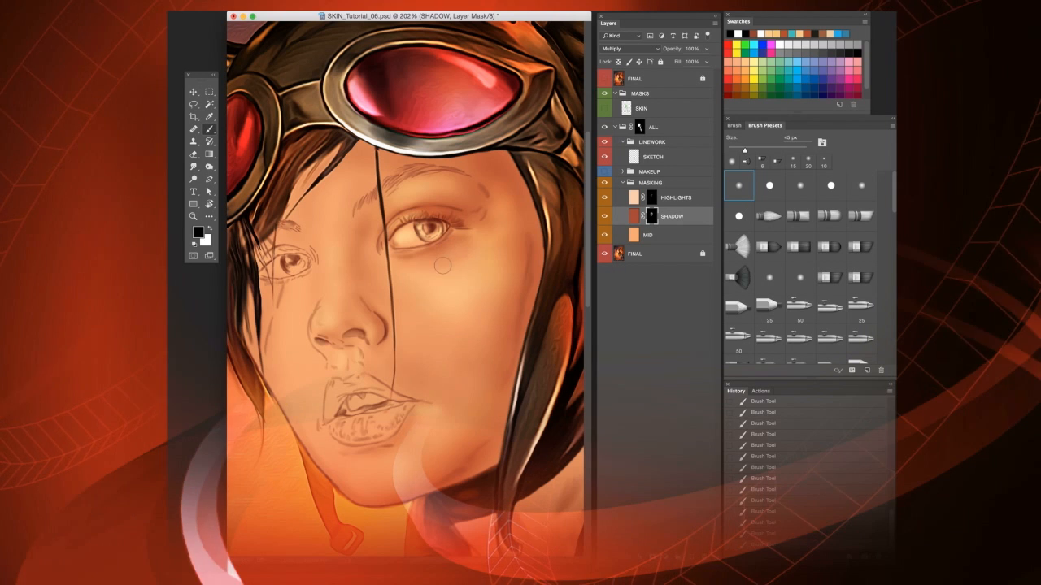
key(bracketright)
key(bracketright)
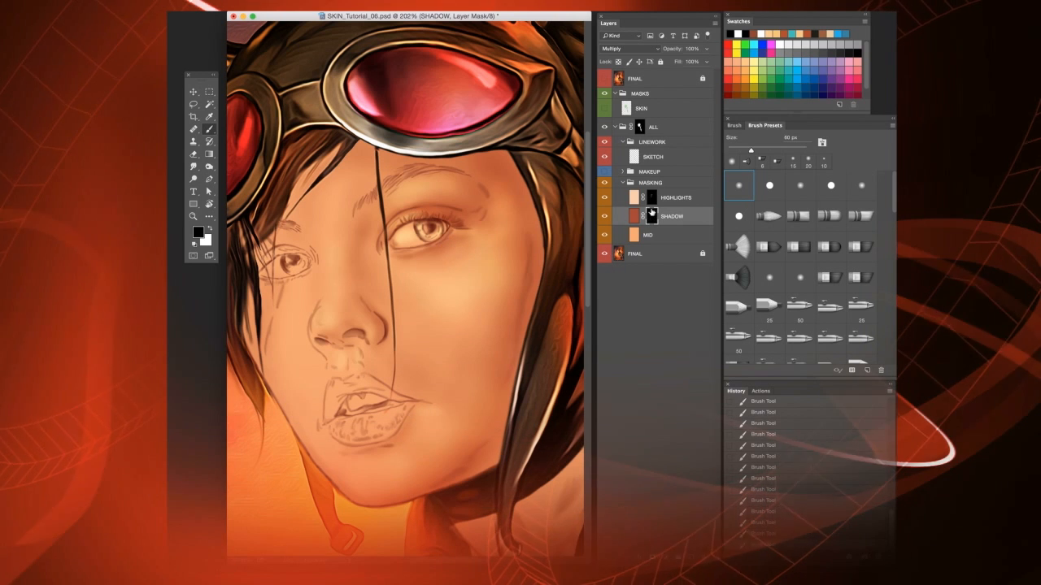
- Switch to the HIGHLIGHTS layer mask, restore white as the paint colour, and add fine eyelid highlights with a brush of 10 px or less
click(652, 199)
key(bracketleft)
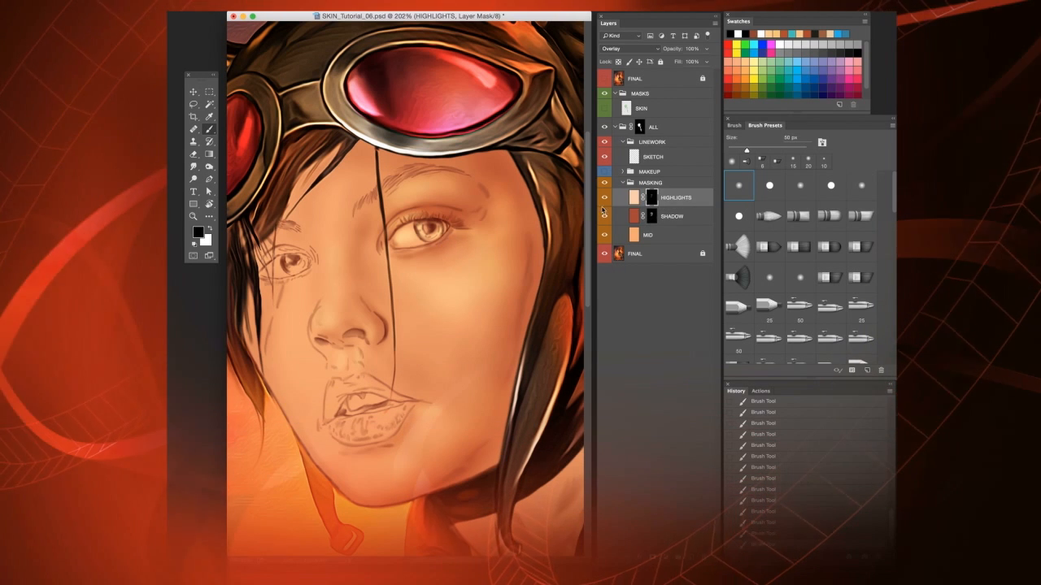
key(bracketright)
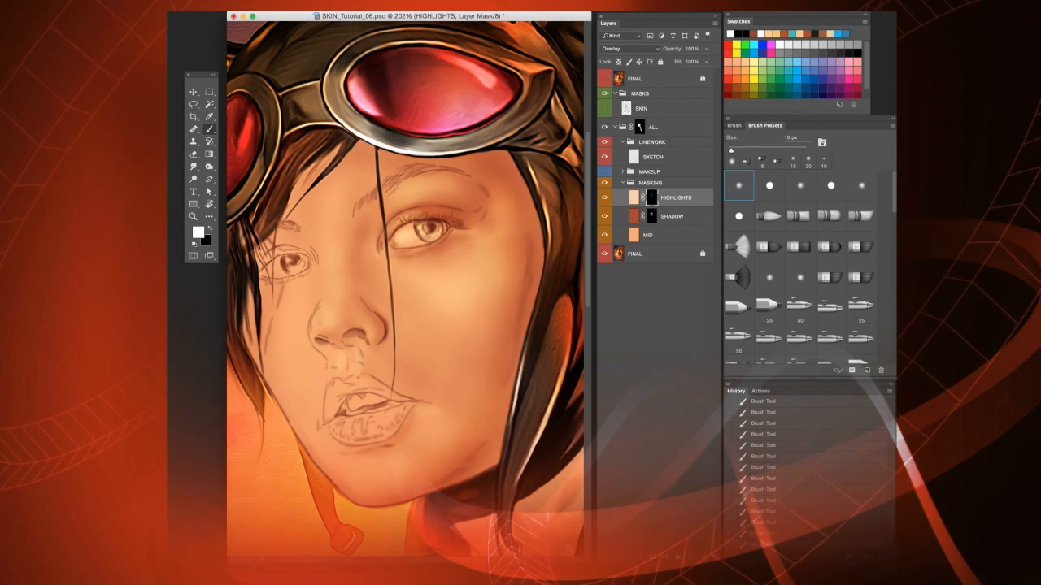
key([)
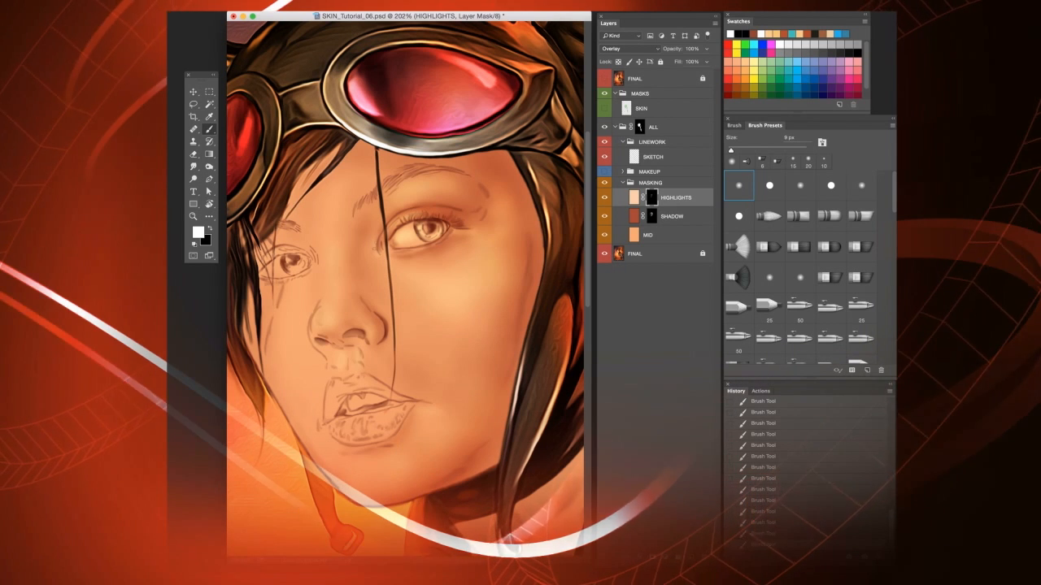
key([)
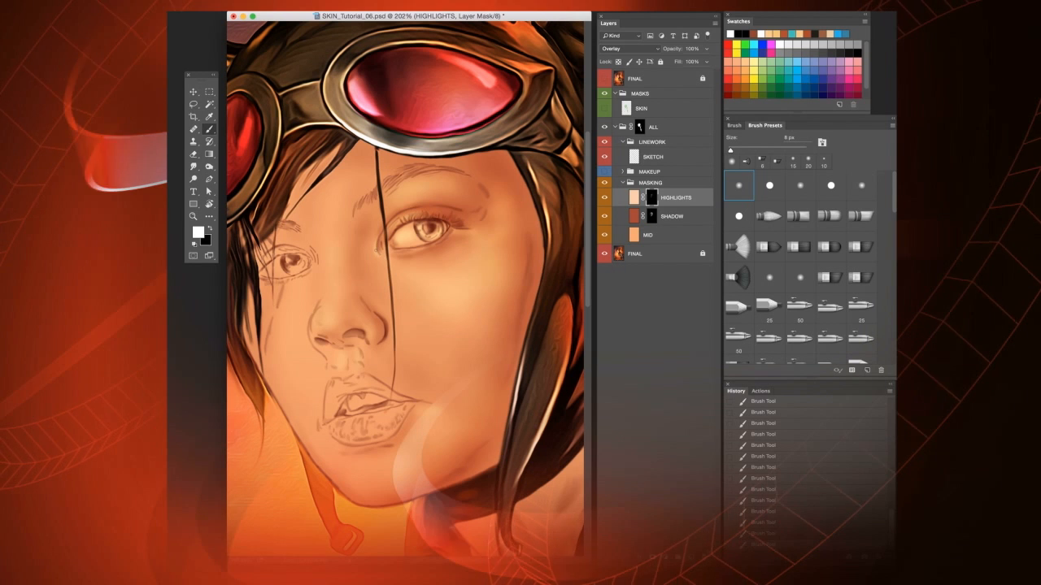
key(bracketleft)
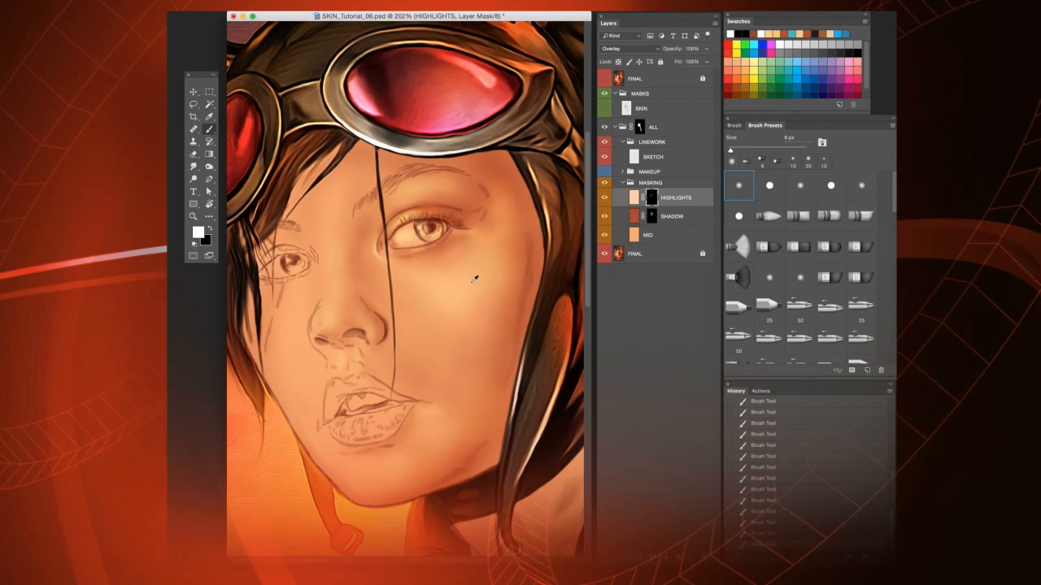
- Brighten the upper eyelid, eye corners and white of the eye with the brush between 7 px and 15 px
scroll(475, 279, up, 3)
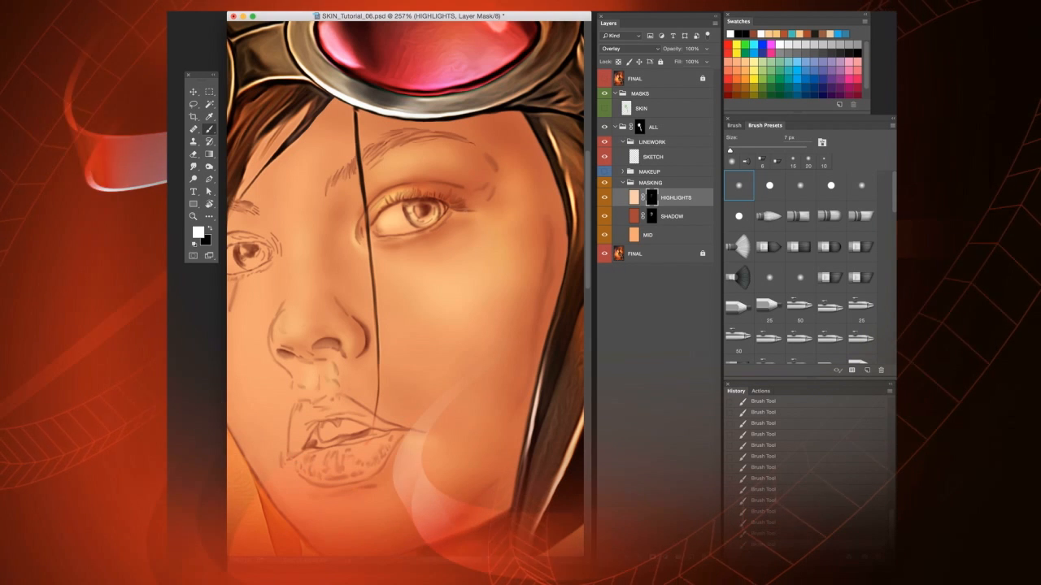
key(bracketright)
key(bracketright)
key(bracketright)
key(bracketleft)
key(bracketleft)
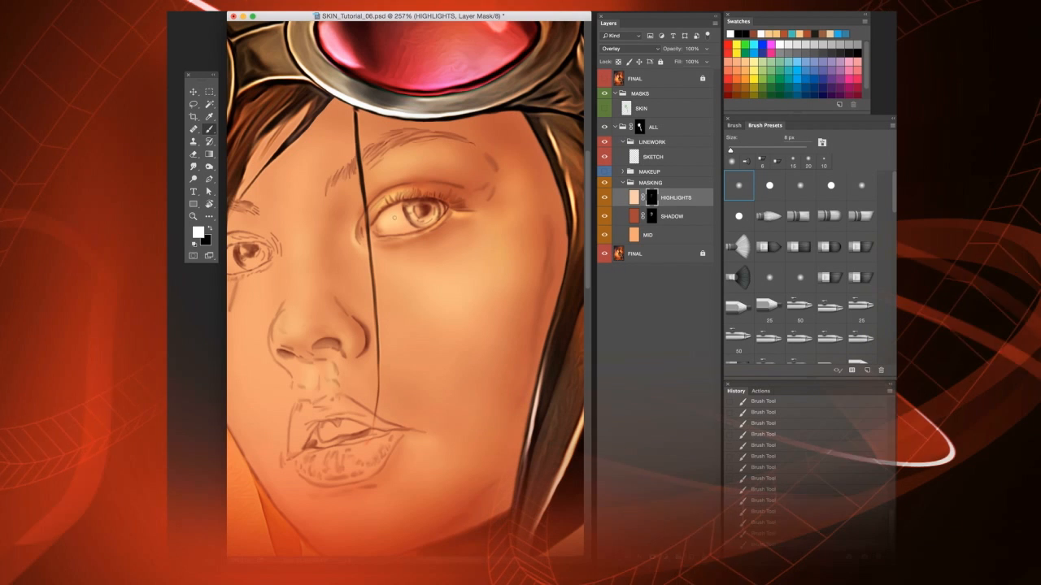
key(bracketright)
key(bracketright)
key(bracketright)
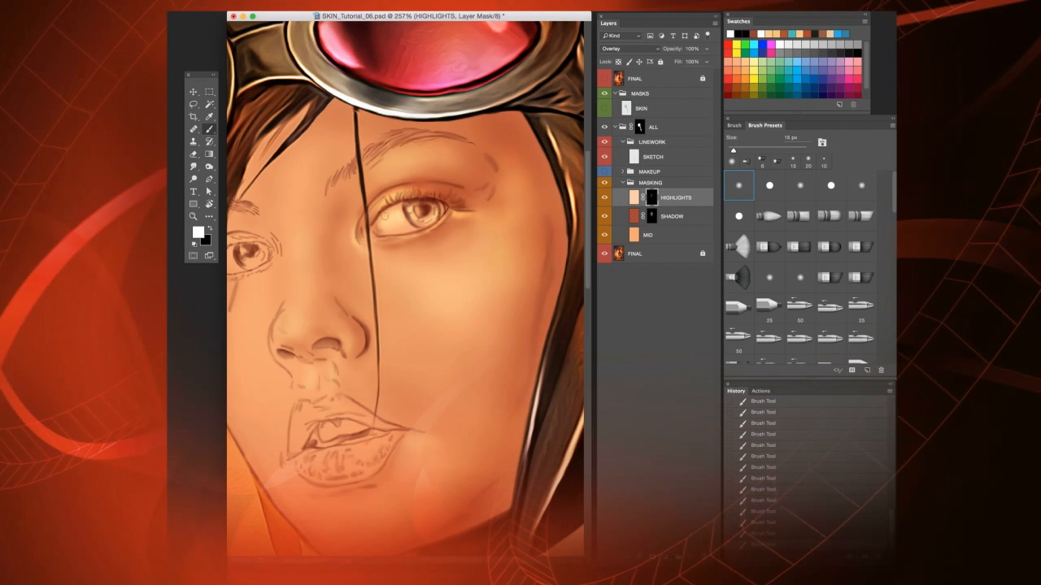
- Build up the eyelid highlights at 15 px and 20 px, then reduce the brush for the finest touches
key(bracketleft)
key(bracketleft)
key(bracketleft)
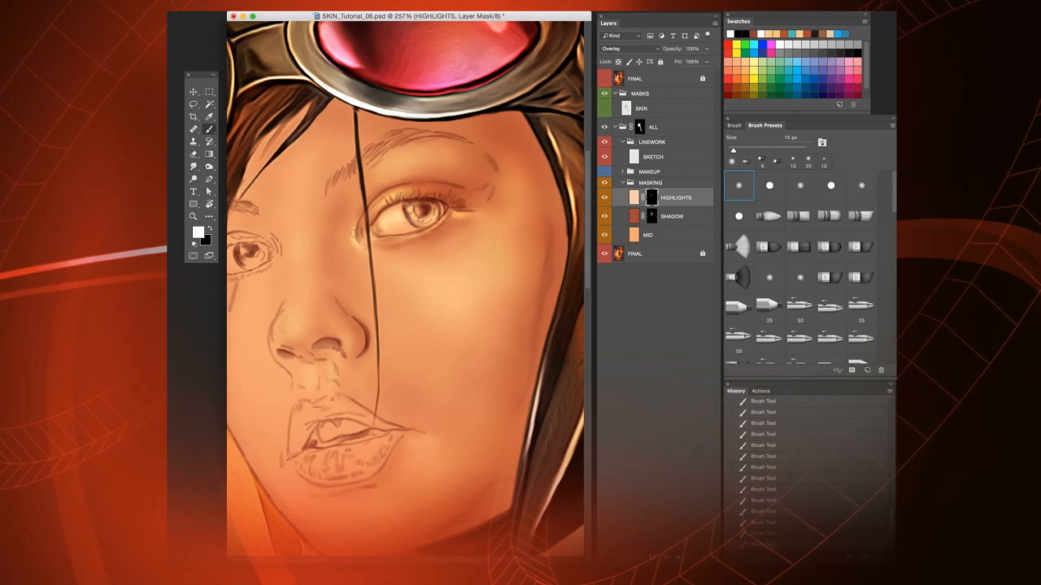
key(bracketright)
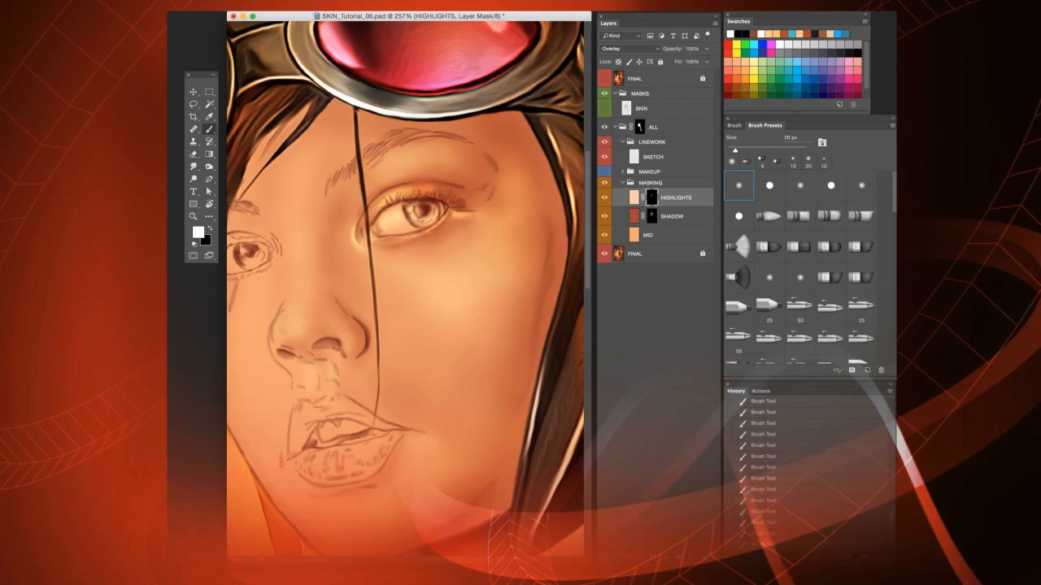
key(bracketleft)
key(bracketleft)
key(bracketleft)
key(bracketleft)
key(bracketleft)
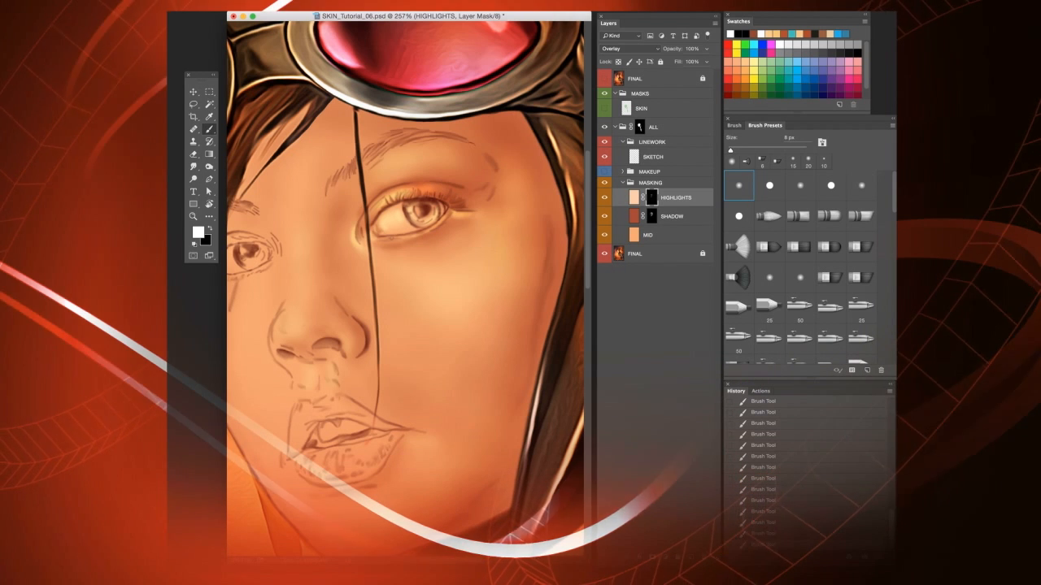
- Brighten the upper cheek below the eye with the brush enlarged to 35 px and 40 px
key(bracketright)
key(bracketright)
key(bracketright)
key(bracketright)
key(bracketright)
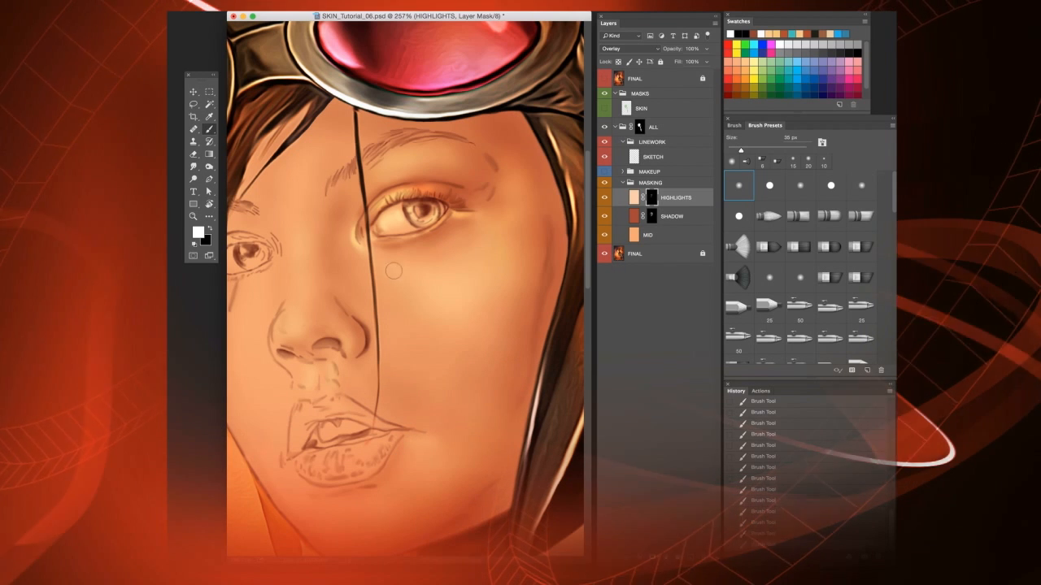
key(bracketright)
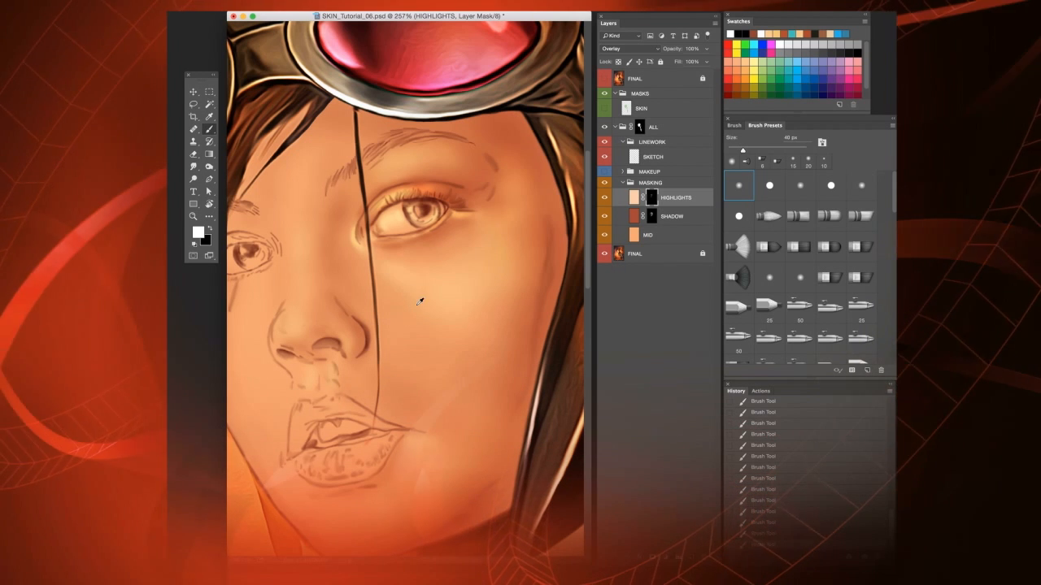
- Paint broad highlights on the cheek beside the nose with 100 px and 125 px brushes
scroll(419, 302, down, 4)
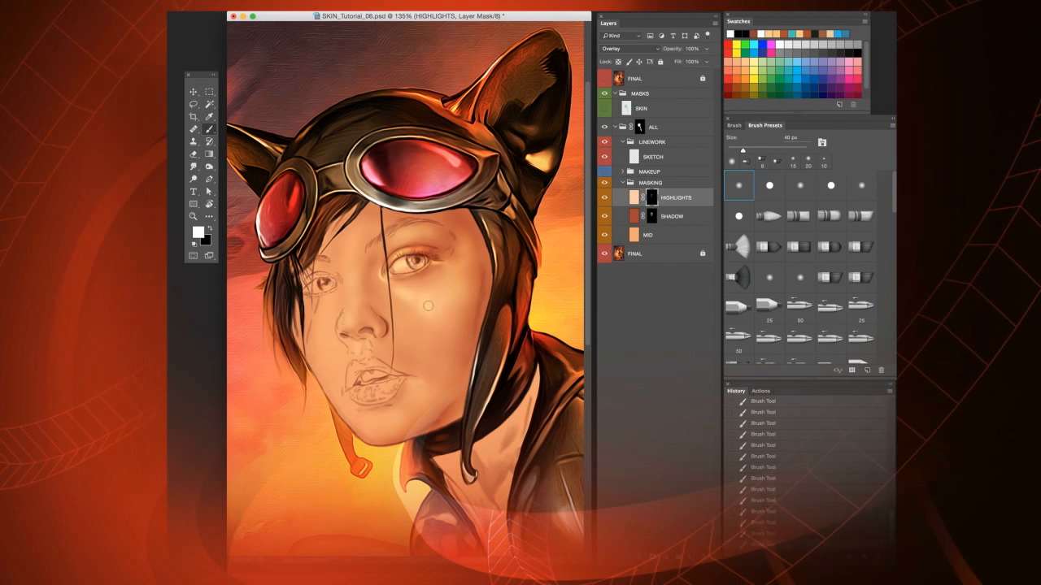
key(bracketright)
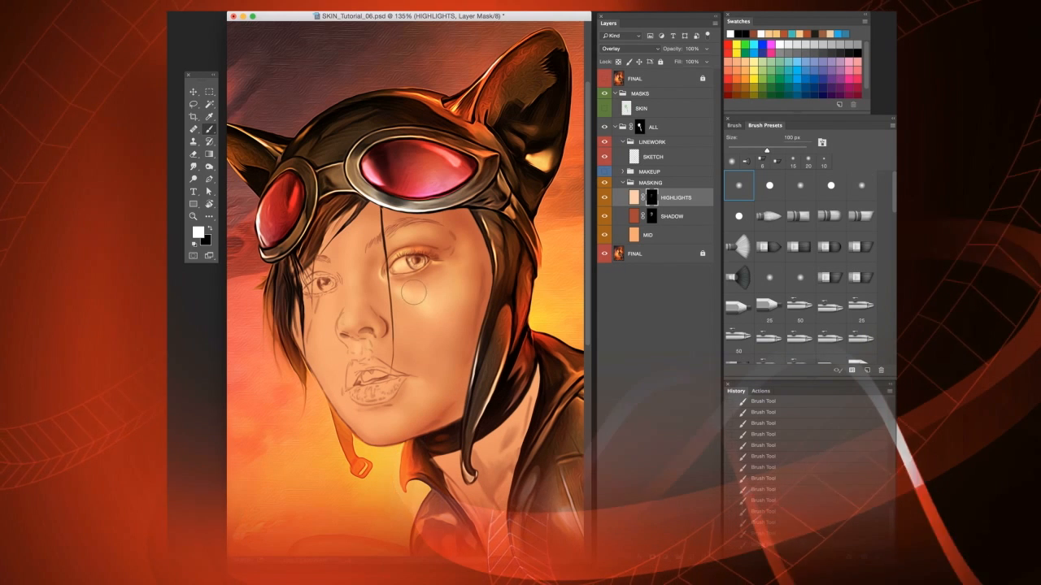
key(bracketleft)
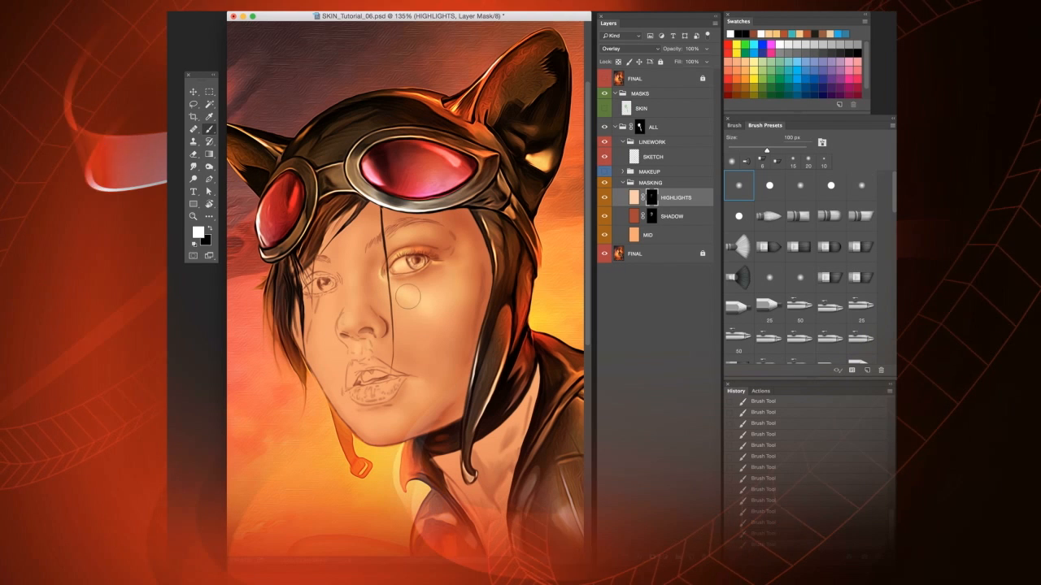
key(bracketleft)
key(bracketleft)
key(bracketleft)
key(bracketleft)
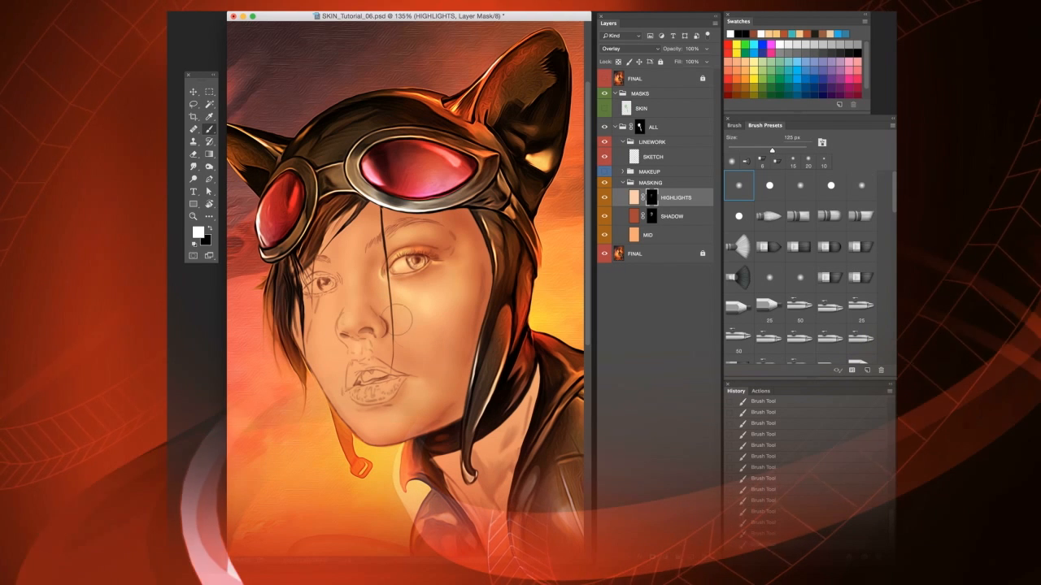
- Refine the highlight beside the nose at 45 px and 40 px, then work below the outer eye corner at 60 px
key(bracketleft)
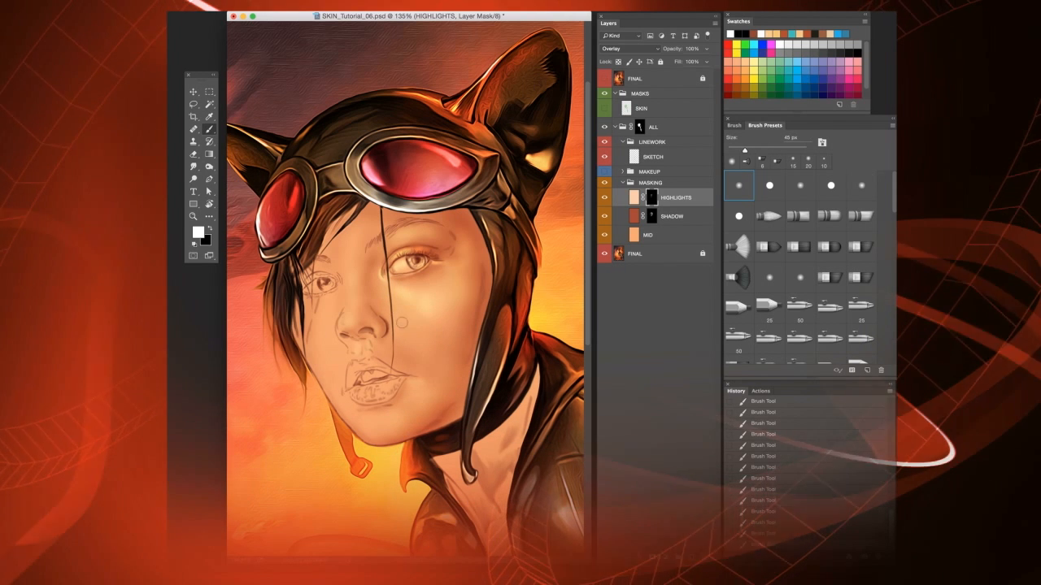
key(bracketleft)
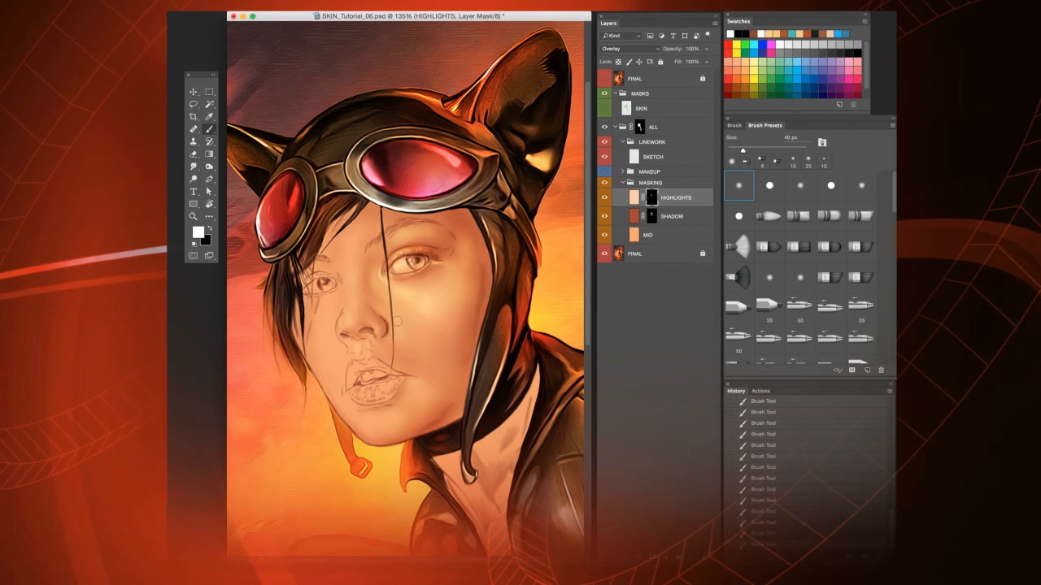
key(bracketright)
key(bracketright)
key(bracketright)
key(bracketright)
key(bracketright)
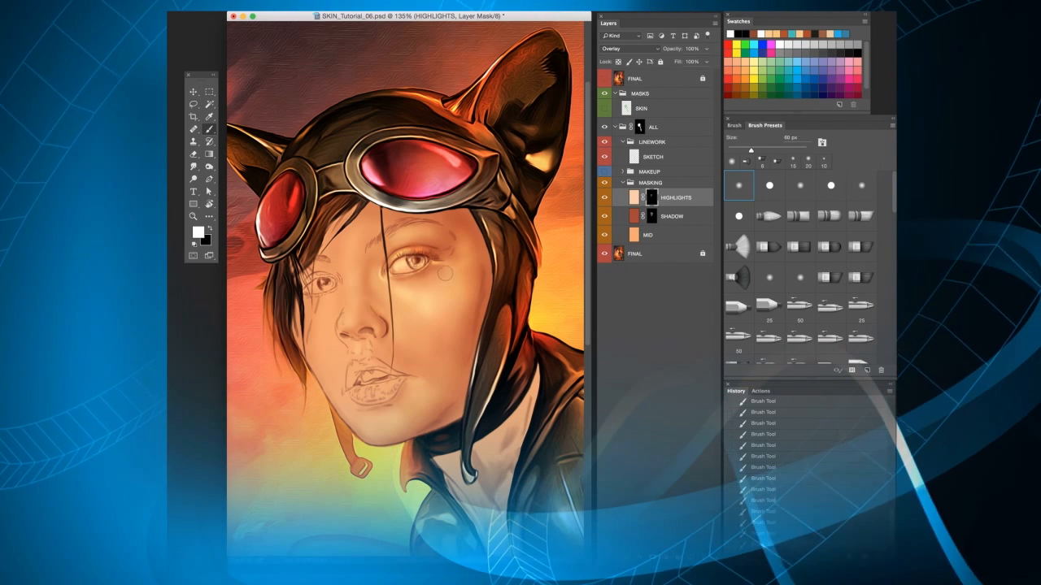
- Touch up the highlight on the upper cheek below the outer eye corner with 45 px and 50 px brushes
key(bracketleft)
key(bracketleft)
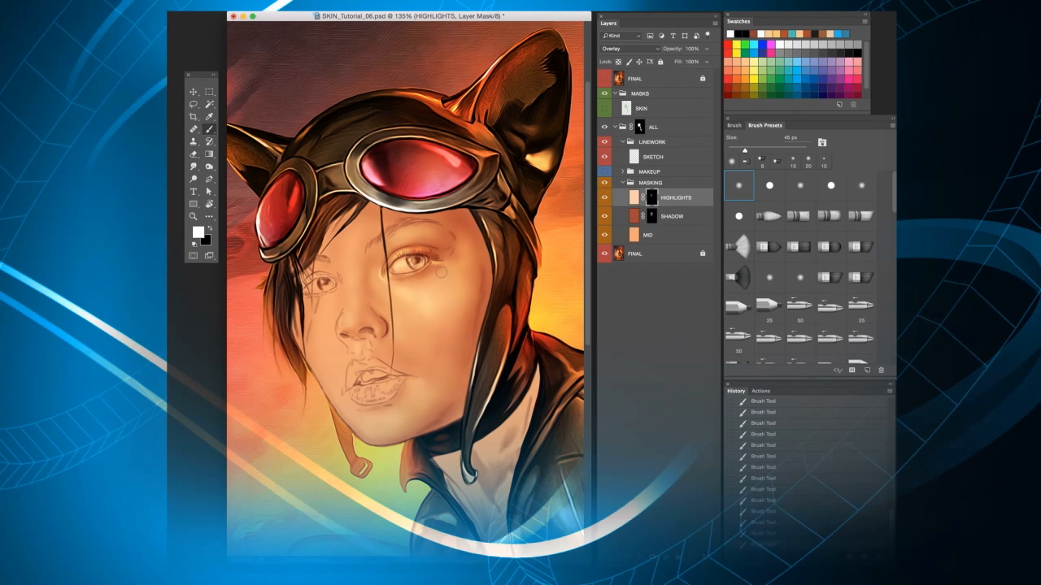
key(bracketright)
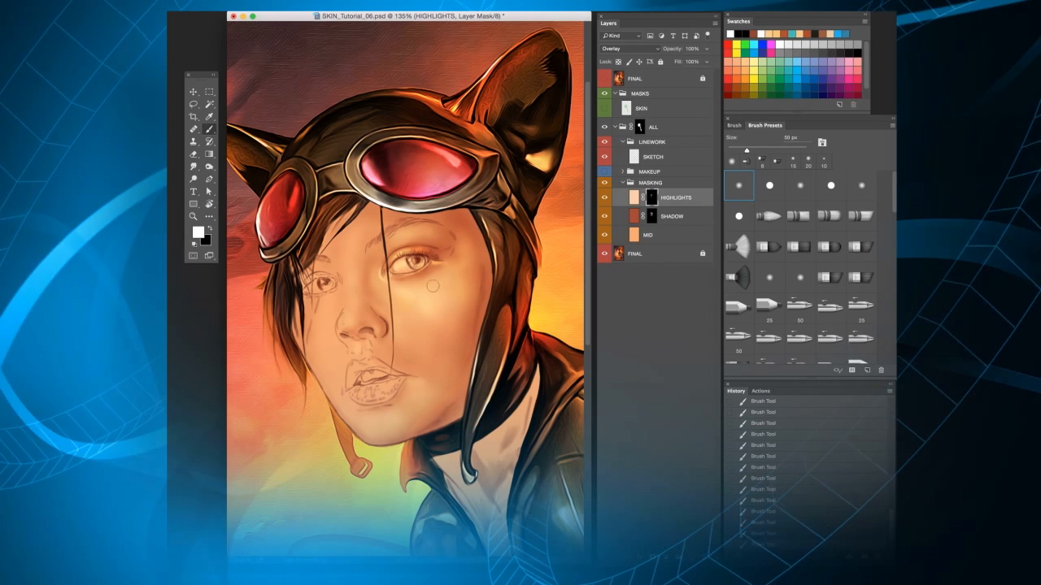
- Adjust the Levels of the MID layer to a midtone input of 0.94 and a white input of 252
scroll(441, 345, down, 3)
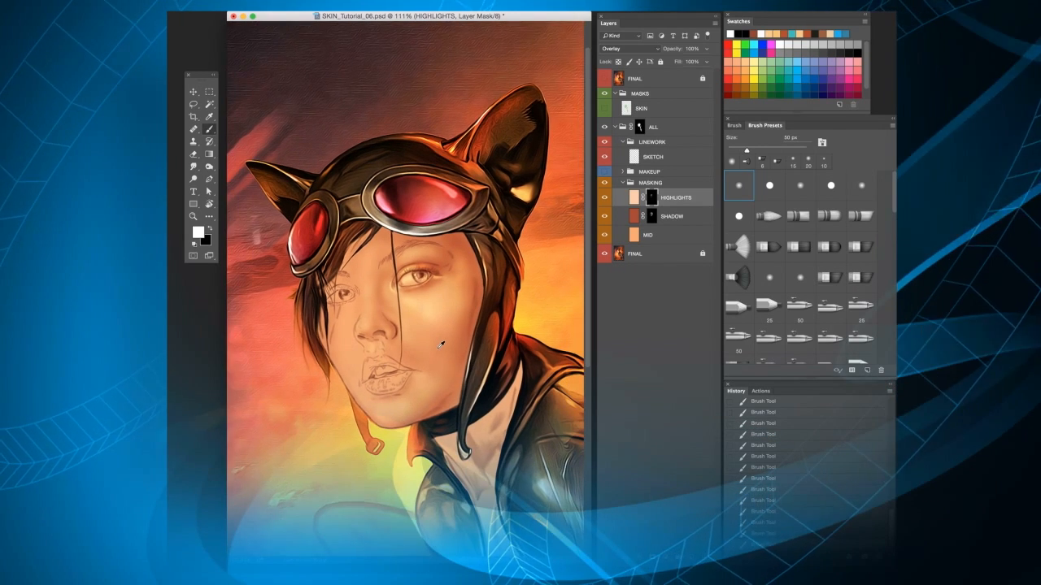
scroll(441, 344, up, 1)
click(670, 226)
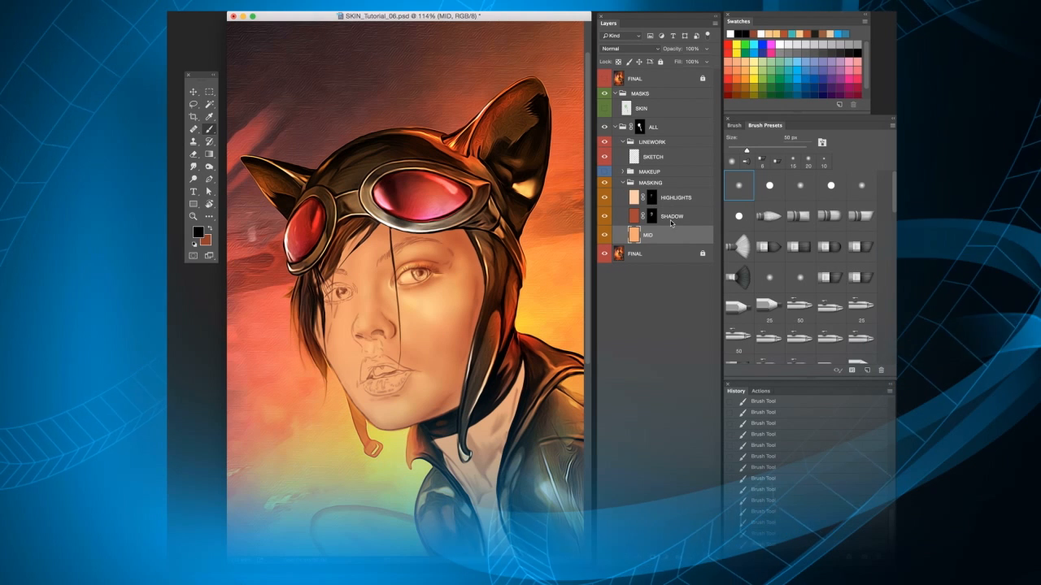
click(671, 217)
click(667, 198)
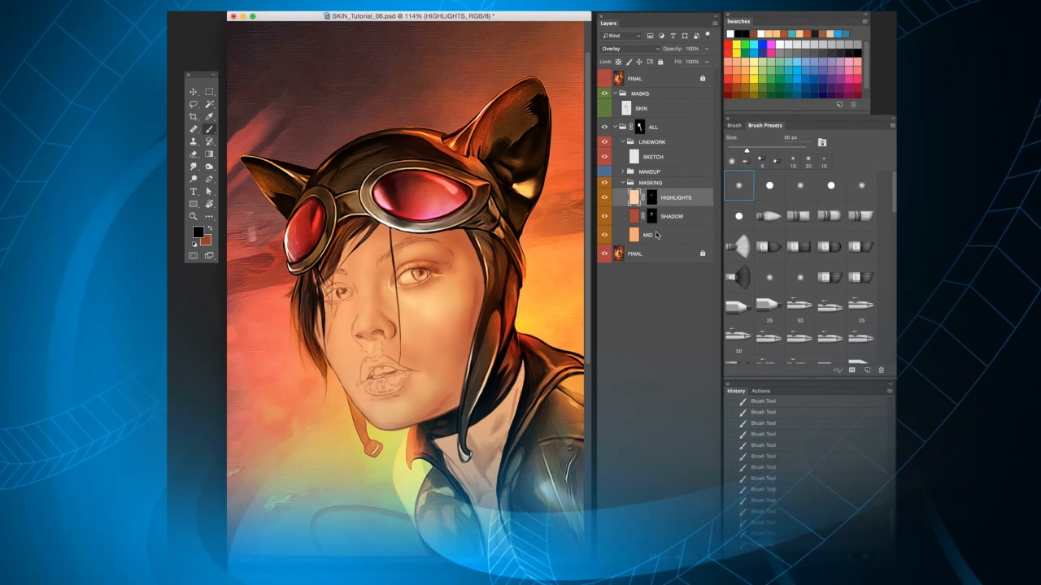
click(659, 236)
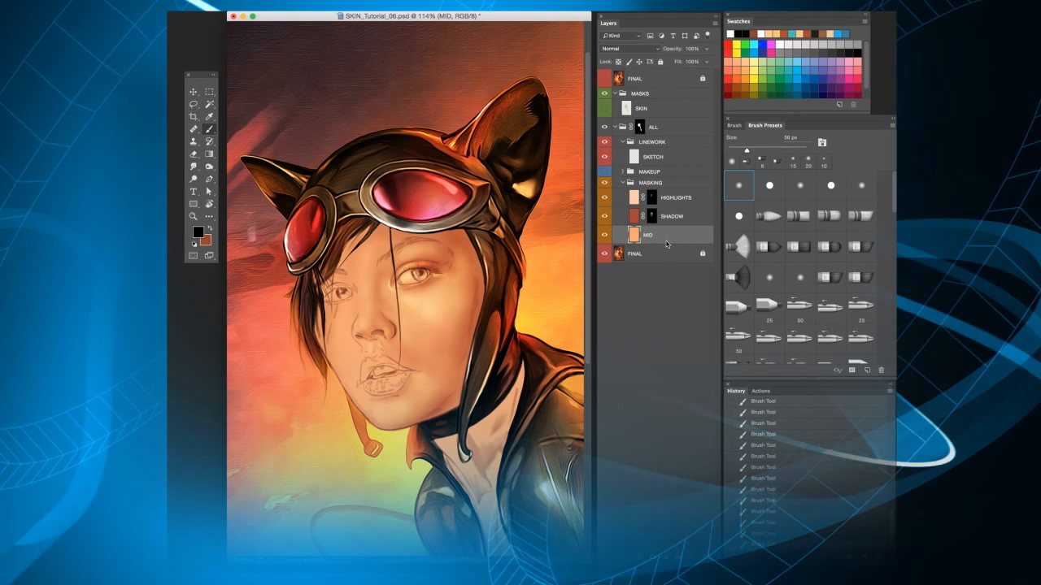
key(ctrl+l)
drag(709, 370, 578, 289)
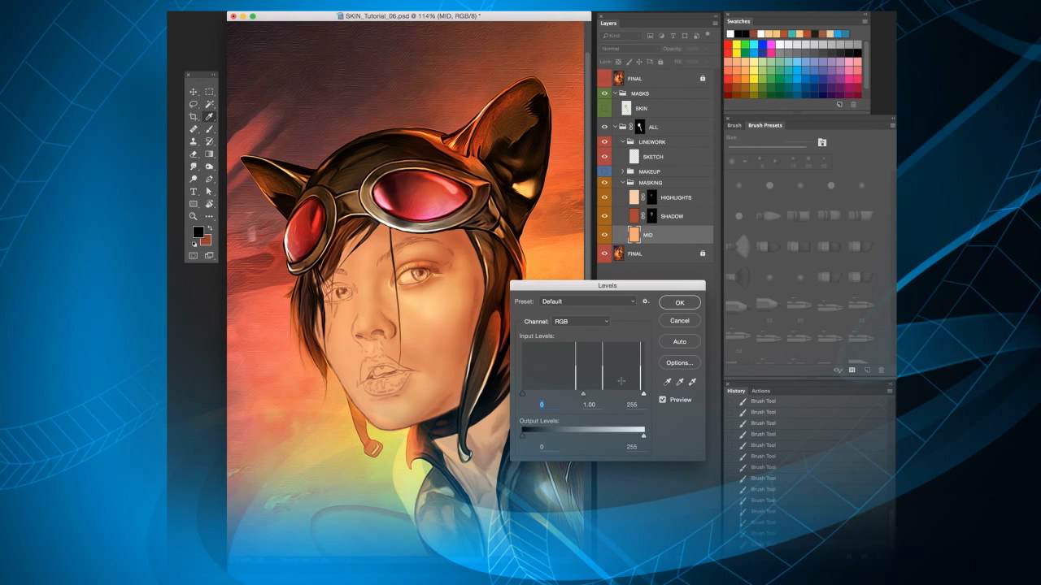
drag(582, 394, 586, 398)
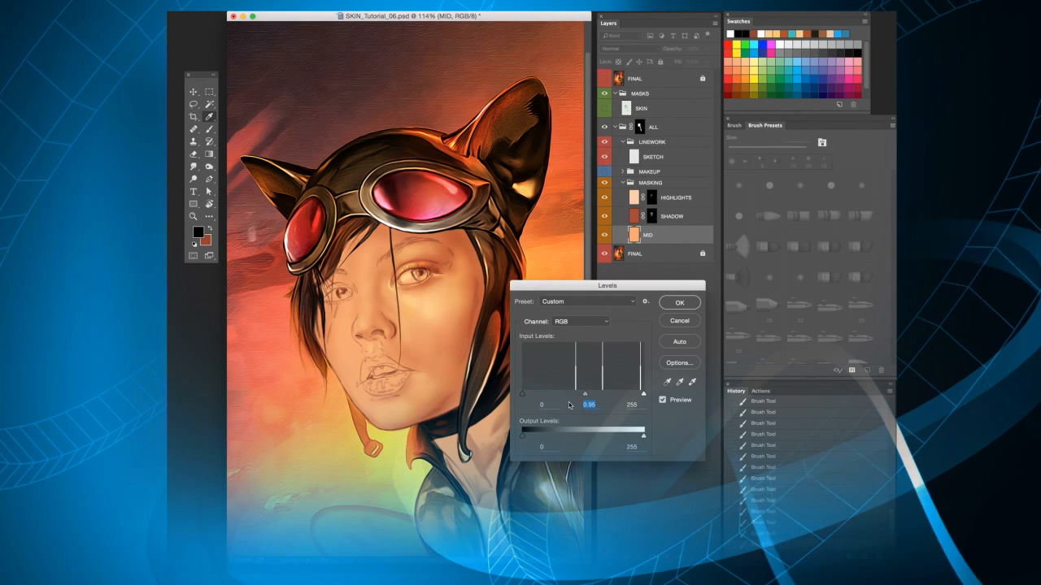
drag(586, 397, 642, 397)
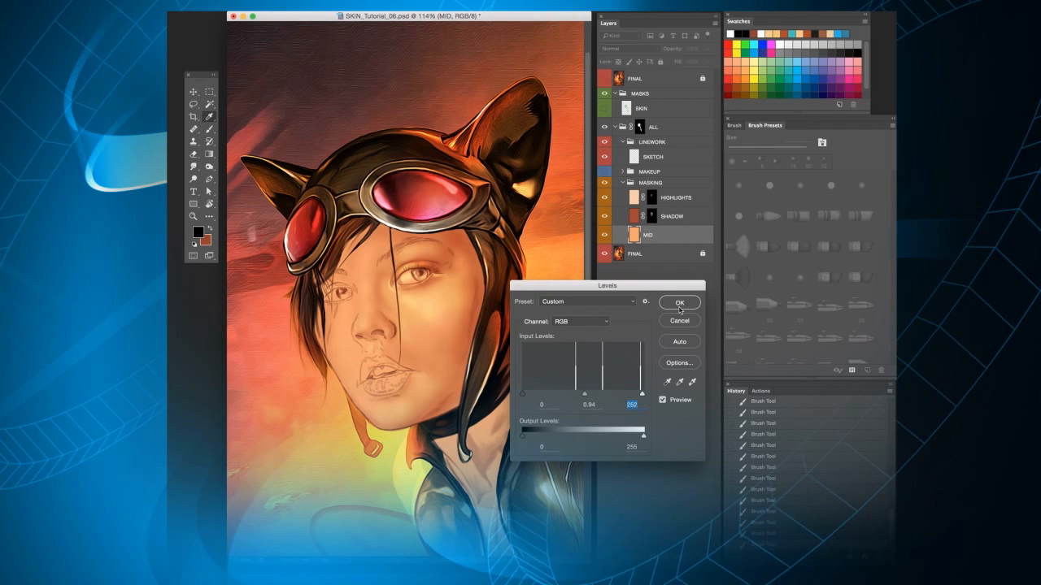
click(680, 302)
- Darken the SHADOW layer's colour fill with Levels by setting the black input to 12
click(672, 217)
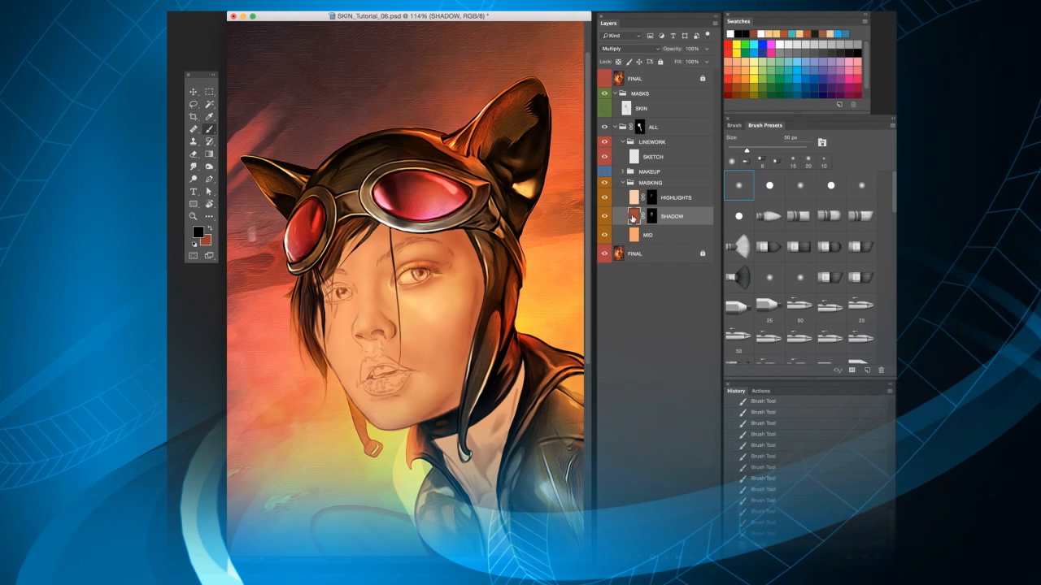
key(super+l)
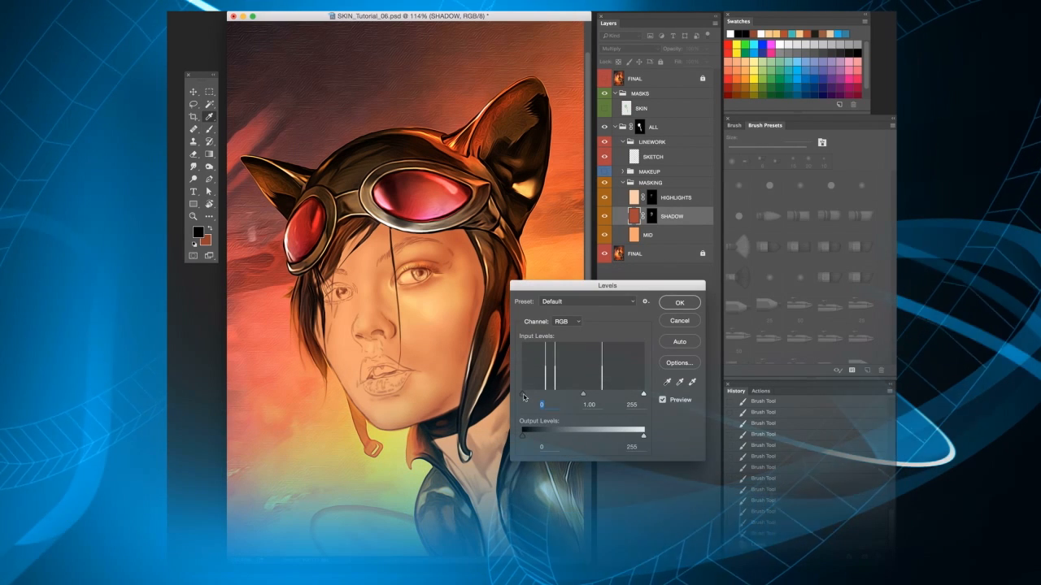
drag(523, 397, 526, 399)
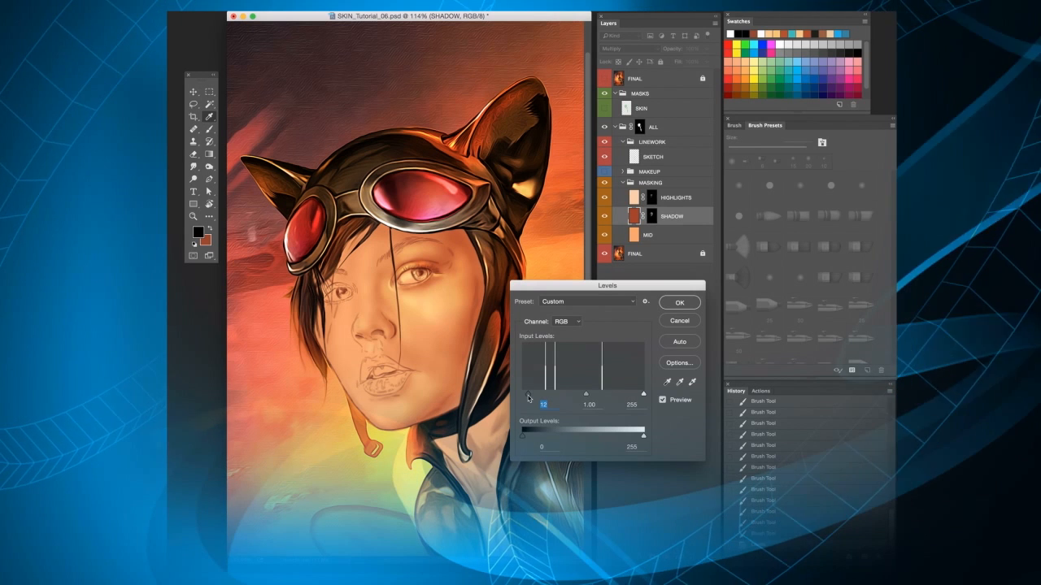
click(679, 303)
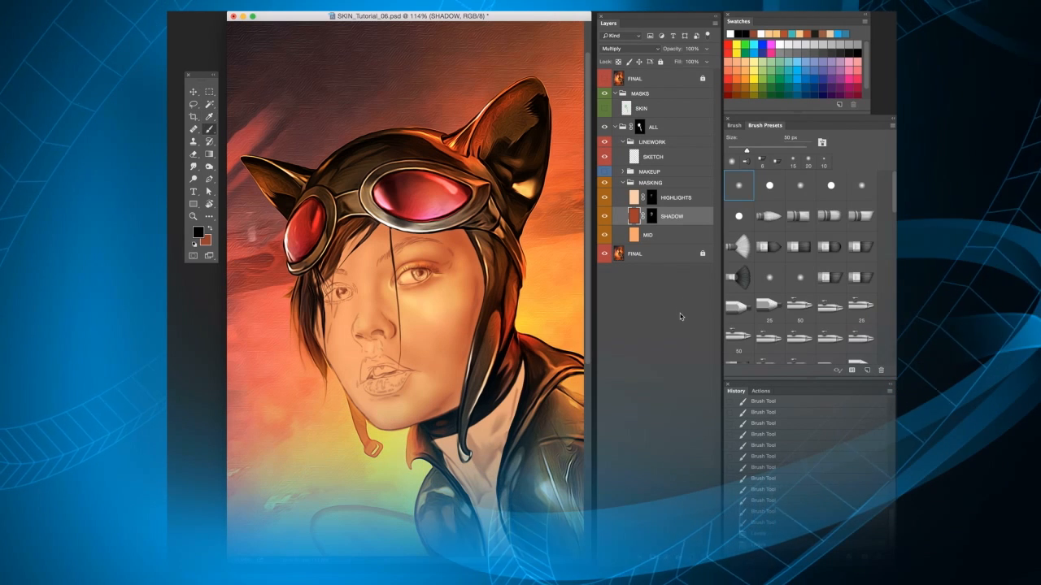
- Lower the SHADOW colour's lightness to -19 with Hue/Saturation
key(super+u)
drag(744, 391, 586, 307)
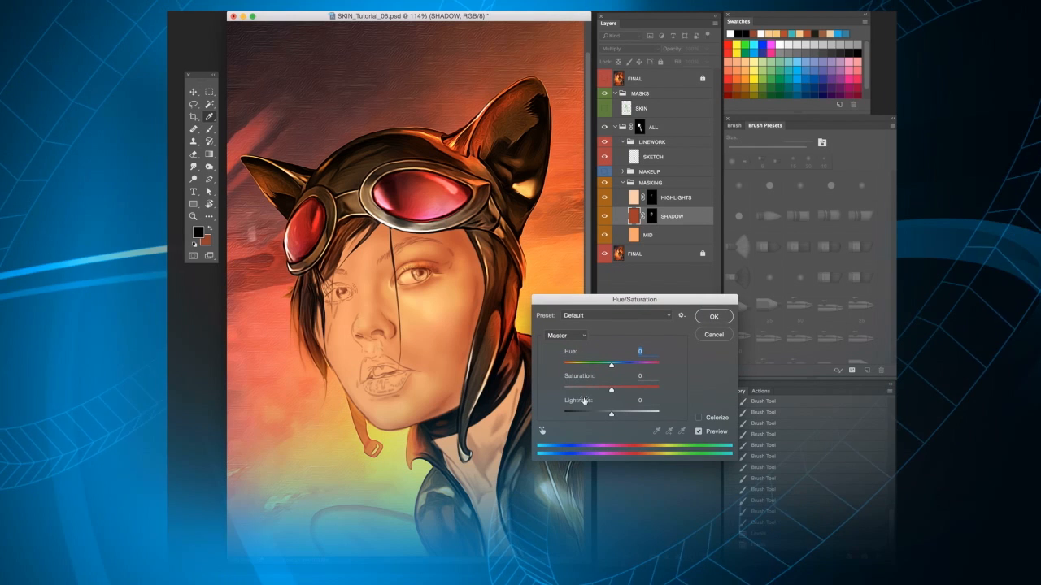
drag(612, 416, 602, 416)
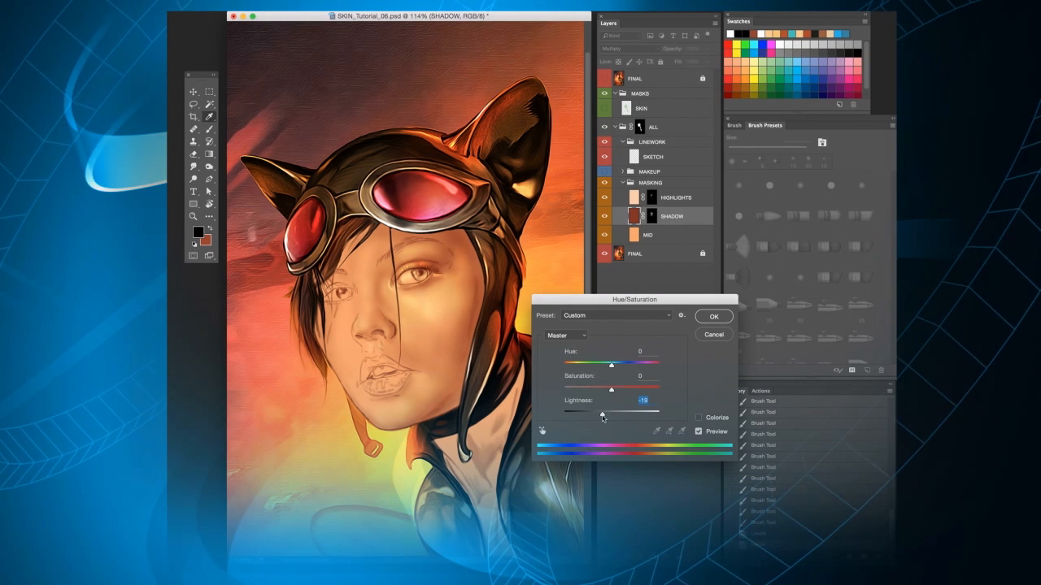
click(713, 318)
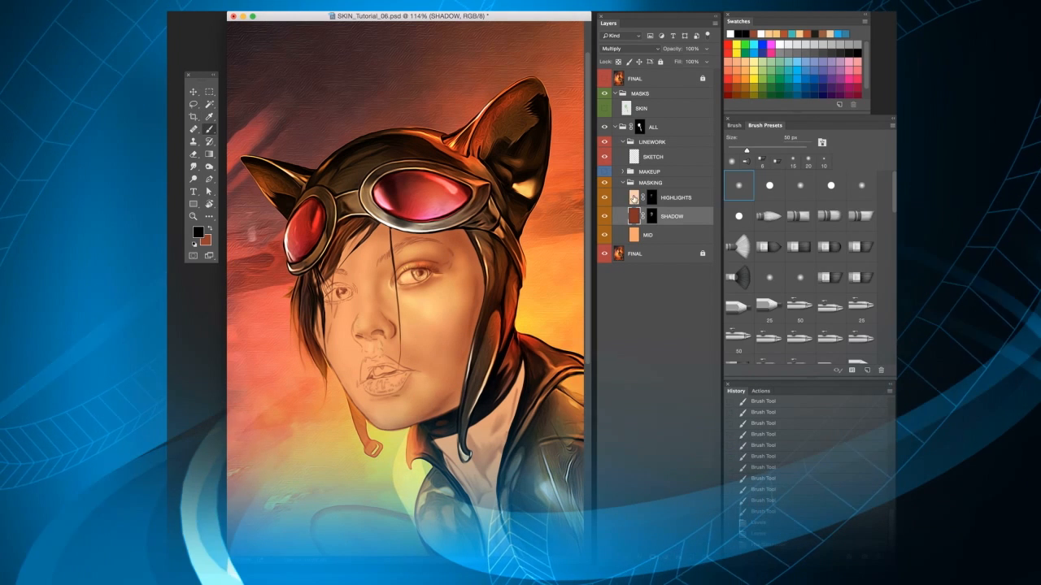
- Raise the HIGHLIGHTS colour's saturation to +32 with Hue/Saturation, keeping lightness at 0
click(631, 199)
key(ctrl+u)
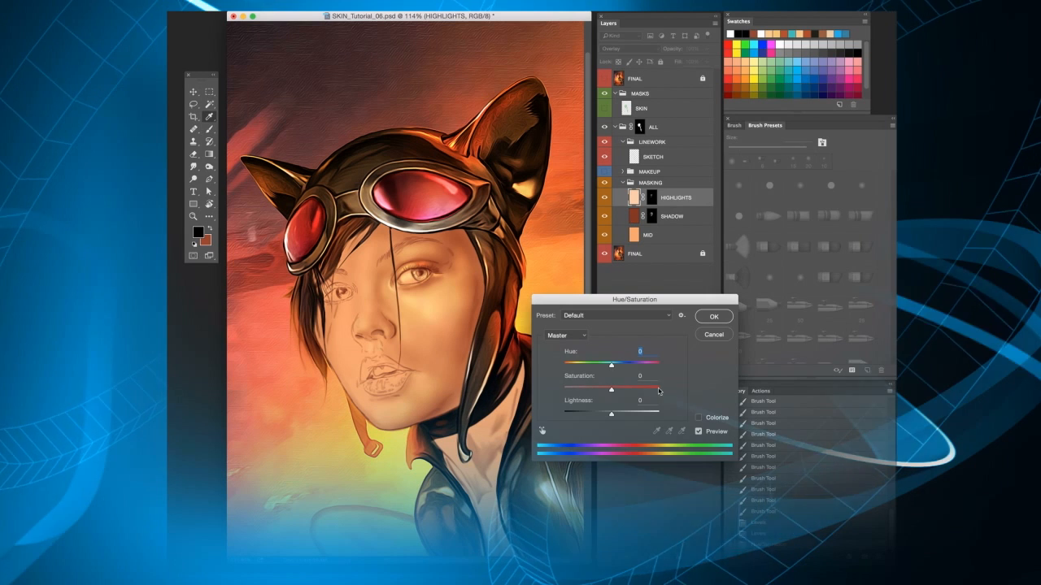
drag(624, 391, 626, 418)
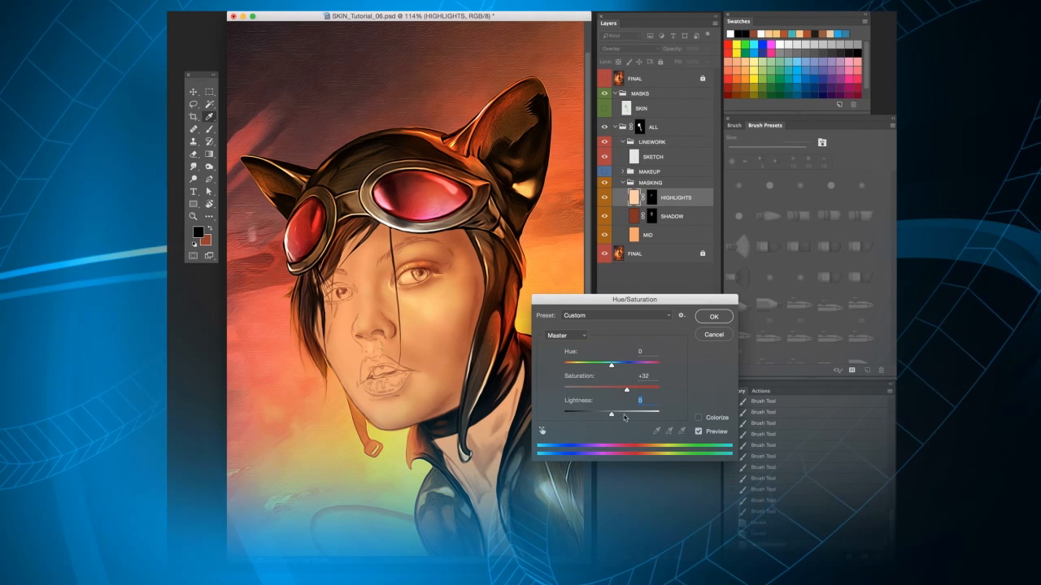
click(714, 317)
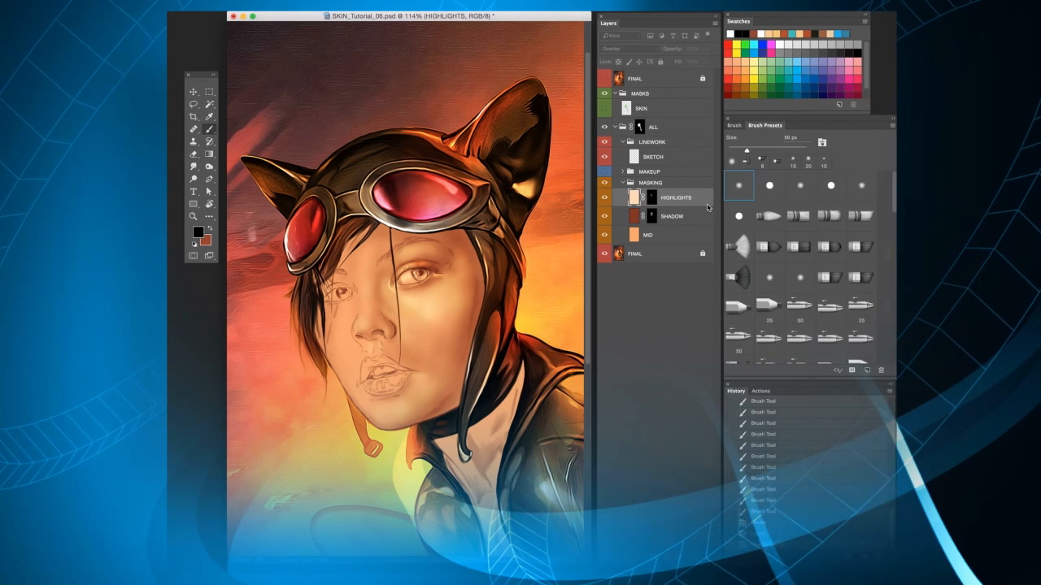
- Make the HIGHLIGHTS layer's mask active again for painting on the face
click(651, 216)
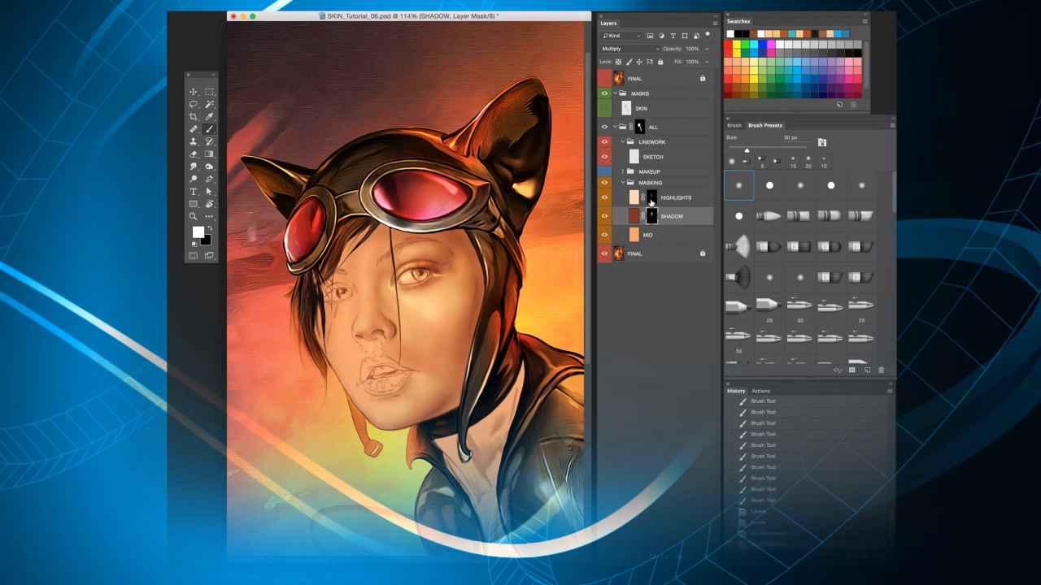
click(651, 199)
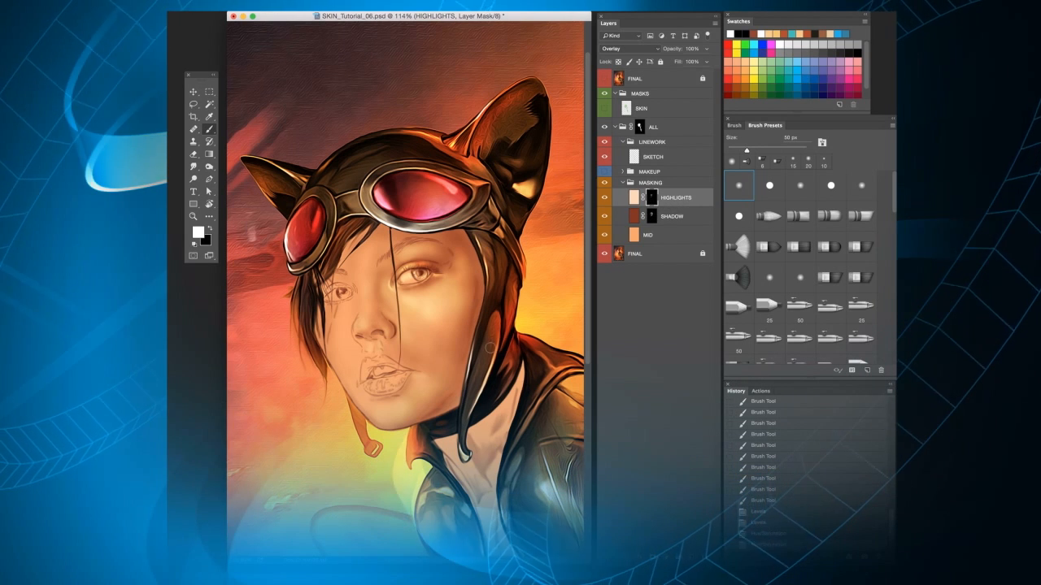
scroll(460, 411, up, 3)
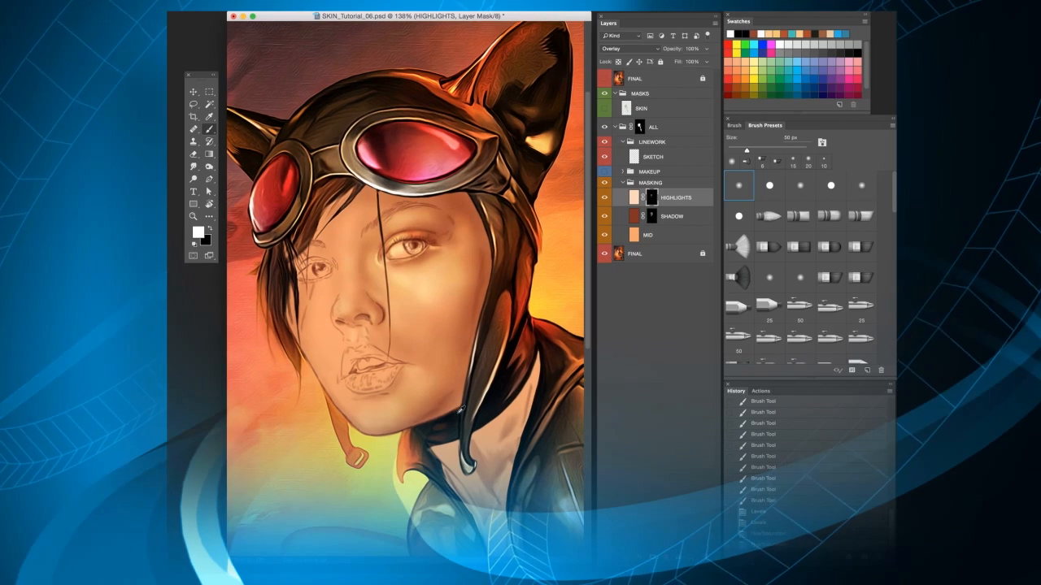
scroll(458, 411, up, 1)
scroll(476, 416, up, 1)
drag(481, 355, 510, 367)
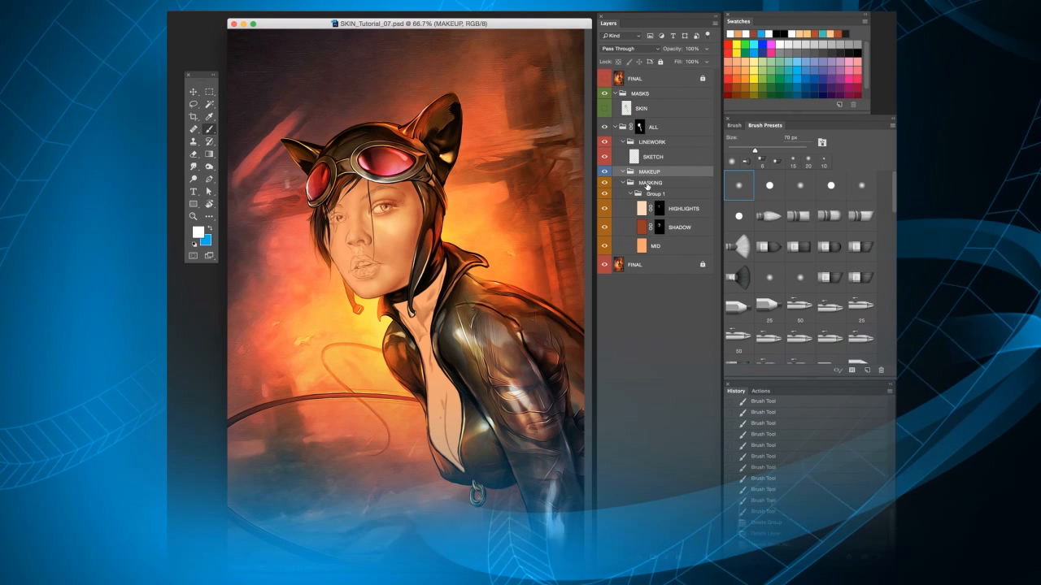
- Add a new layer inside the MAKEUP group and set its blend mode to Multiply
scroll(388, 267, up, 5)
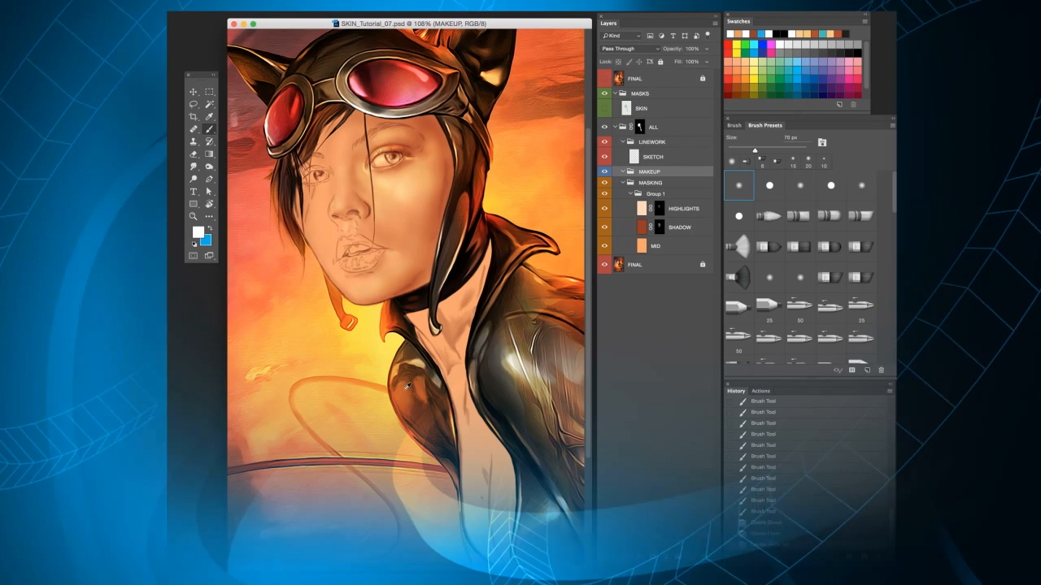
scroll(410, 387, up, 1)
drag(487, 198, 512, 286)
scroll(440, 273, up, 2)
scroll(440, 273, up, 5)
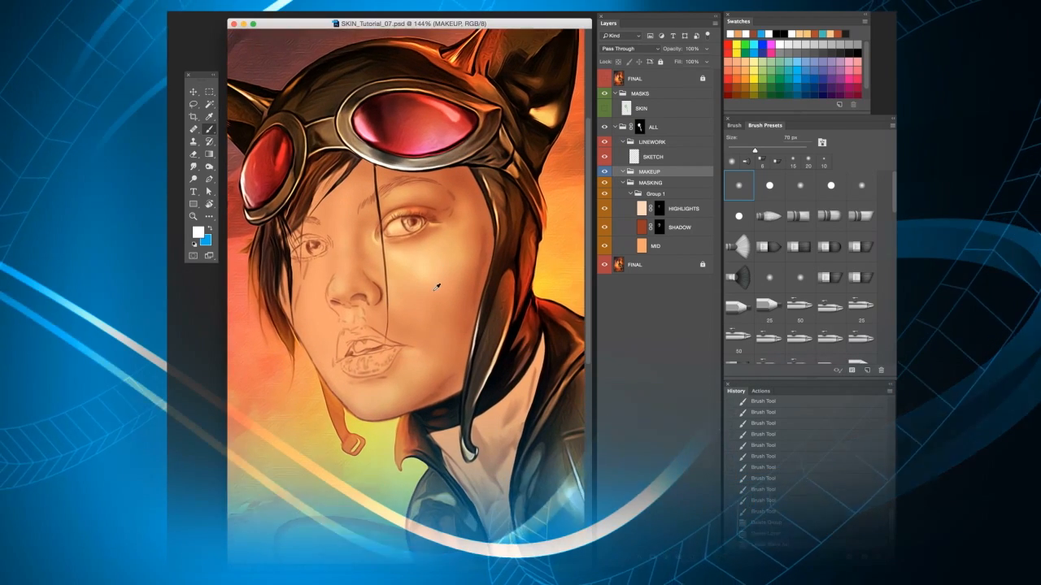
drag(434, 293, 457, 304)
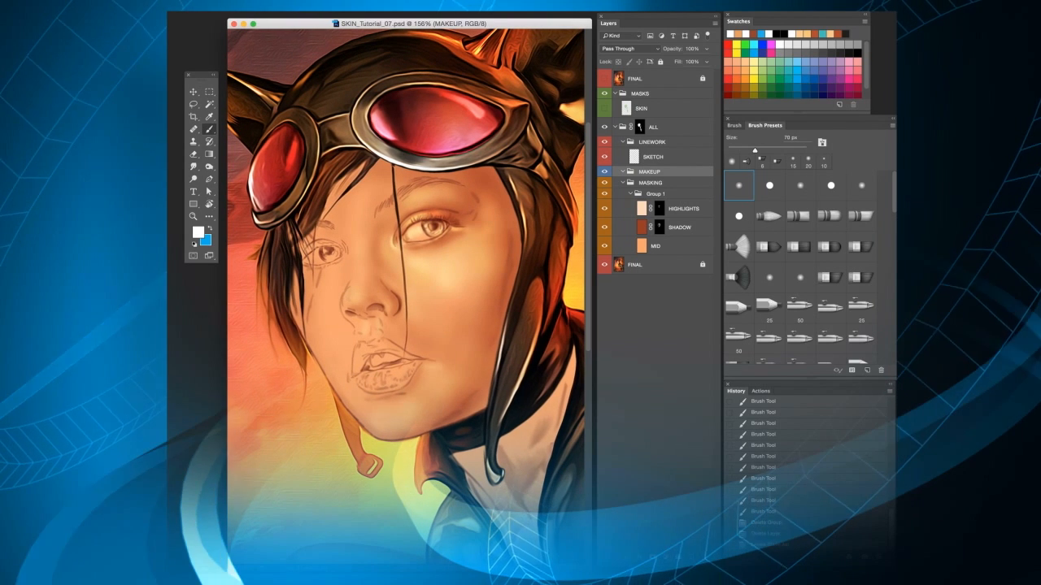
click(690, 557)
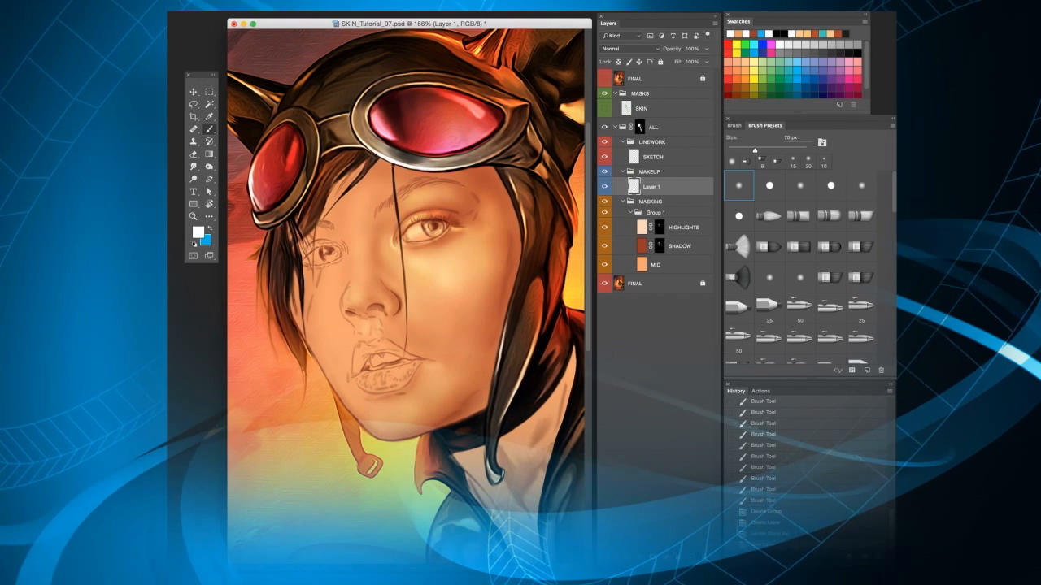
click(627, 49)
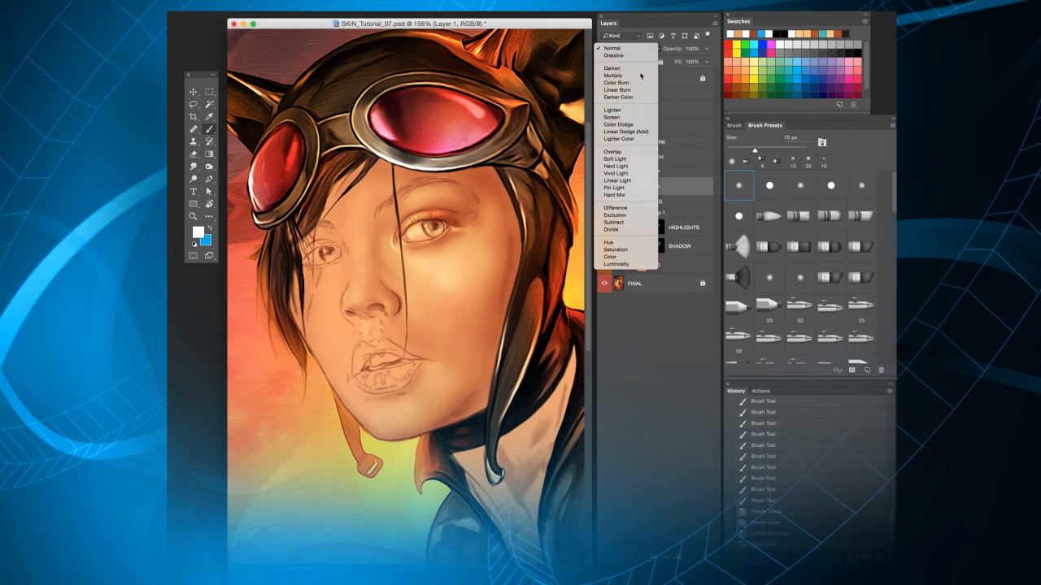
click(641, 75)
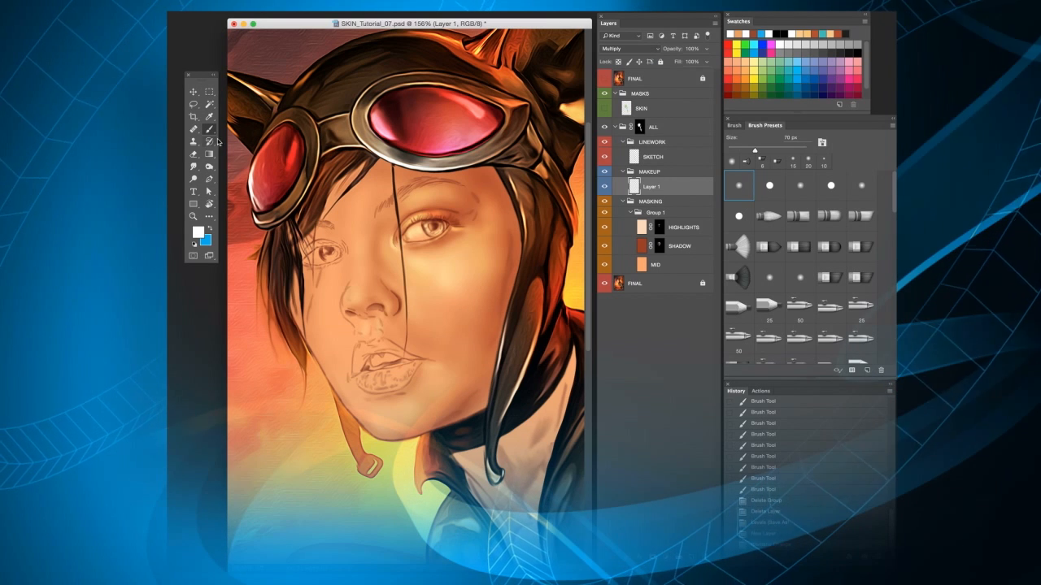
- Set the foreground colour to blue 00aeef and paint the iris of the open eye with 15 px and 10 px brushes
click(196, 230)
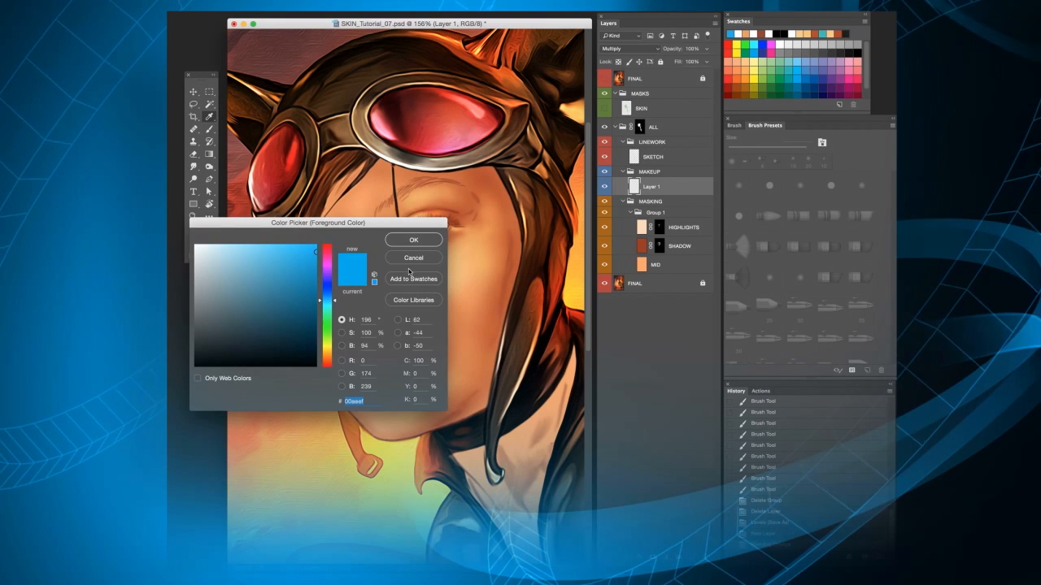
click(413, 241)
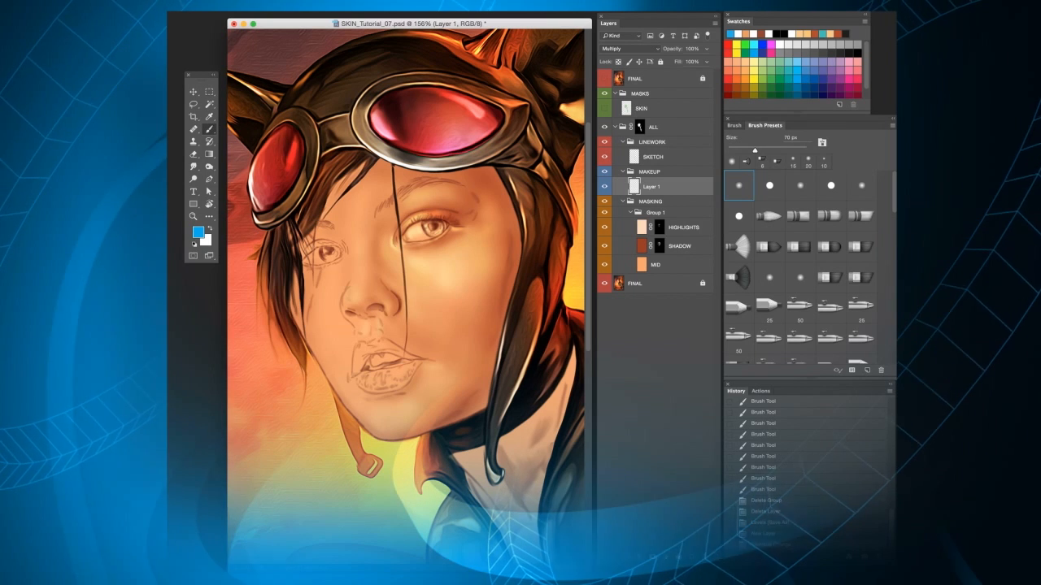
scroll(469, 241, up, 3)
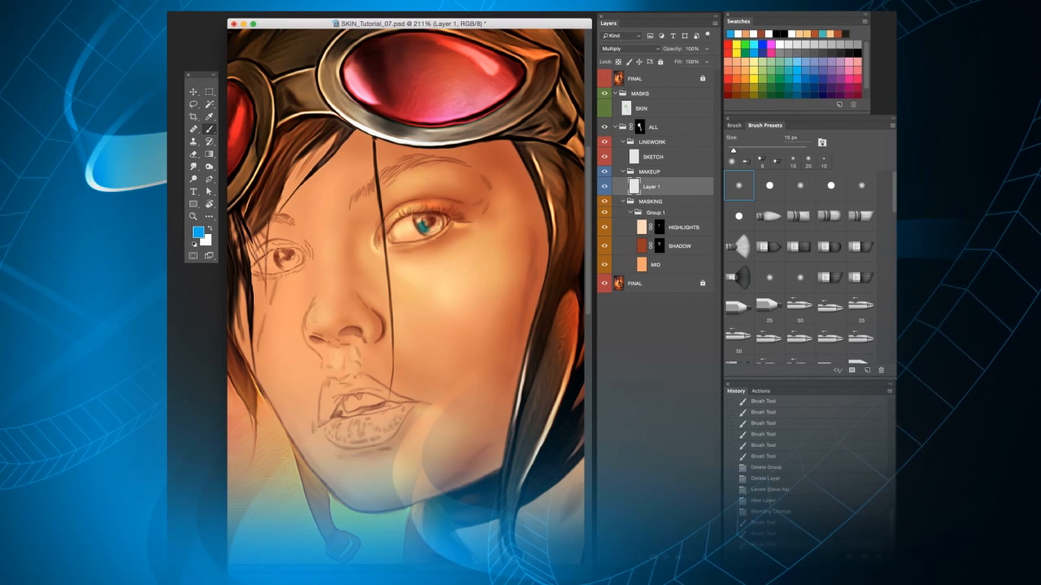
mouse_move(418, 221)
mouse_down()
mouse_move(422, 233)
mouse_move(437, 227)
mouse_up()
key(bracketleft)
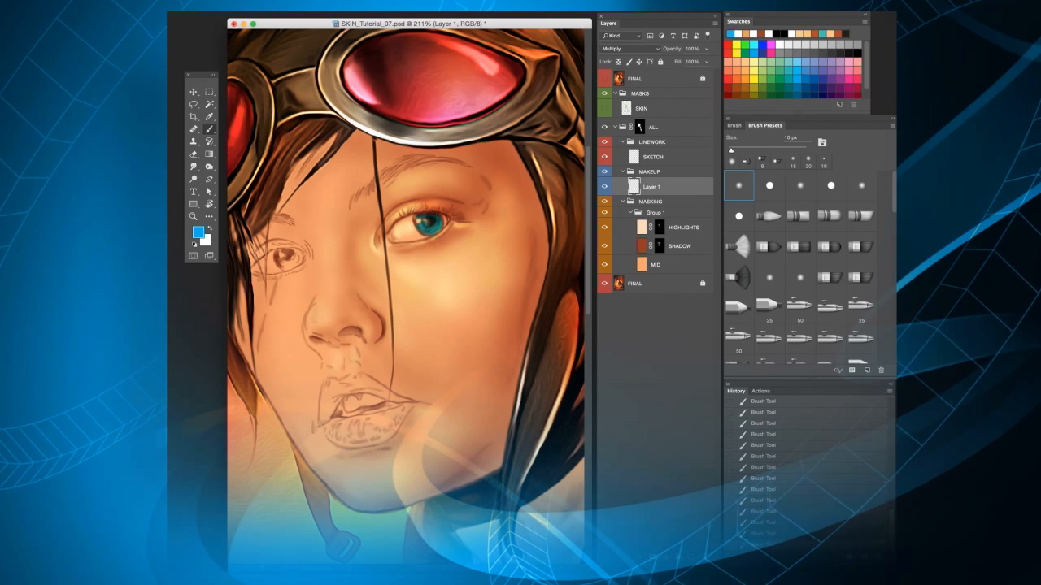
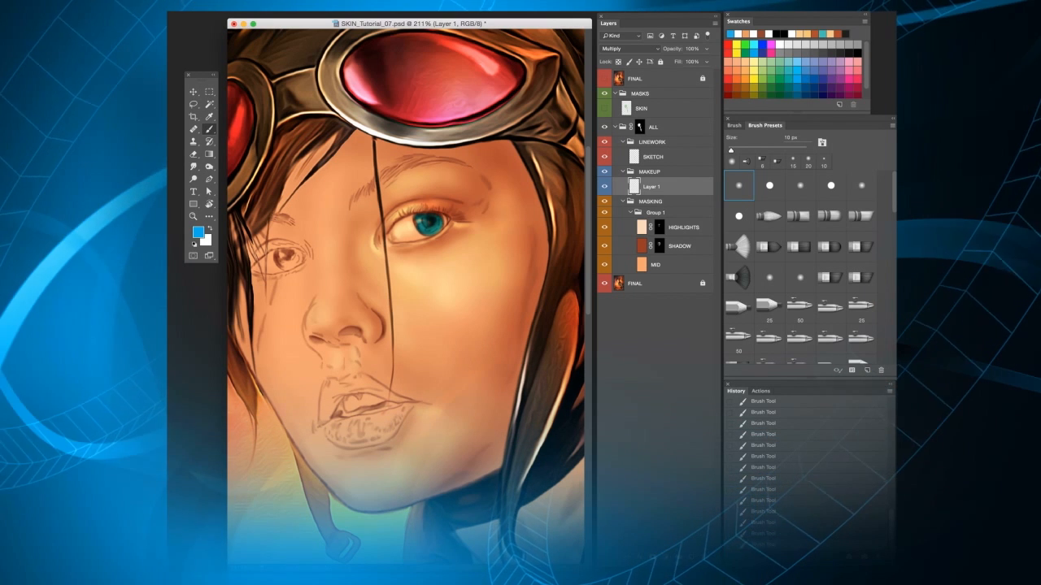
- Add a group named EYE inside the MAKEUP group and move the iris colour layer into it
key(ctrl+g)
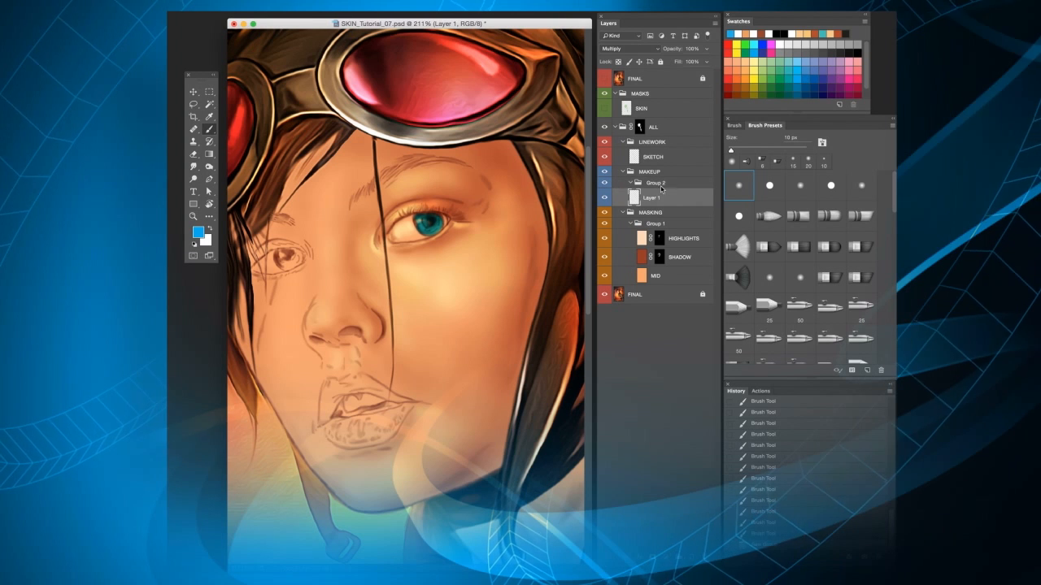
double_click(660, 183)
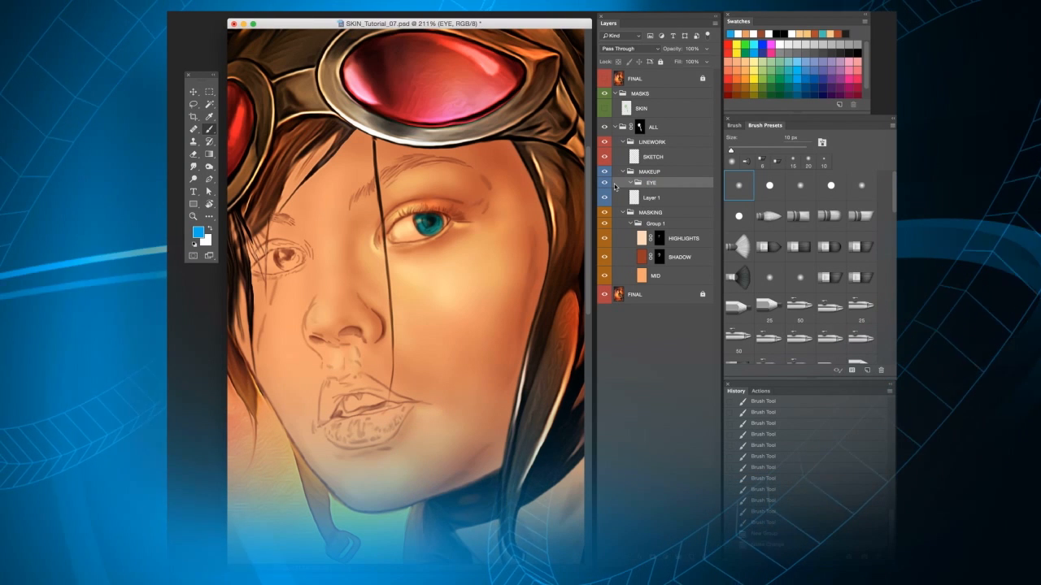
click(651, 197)
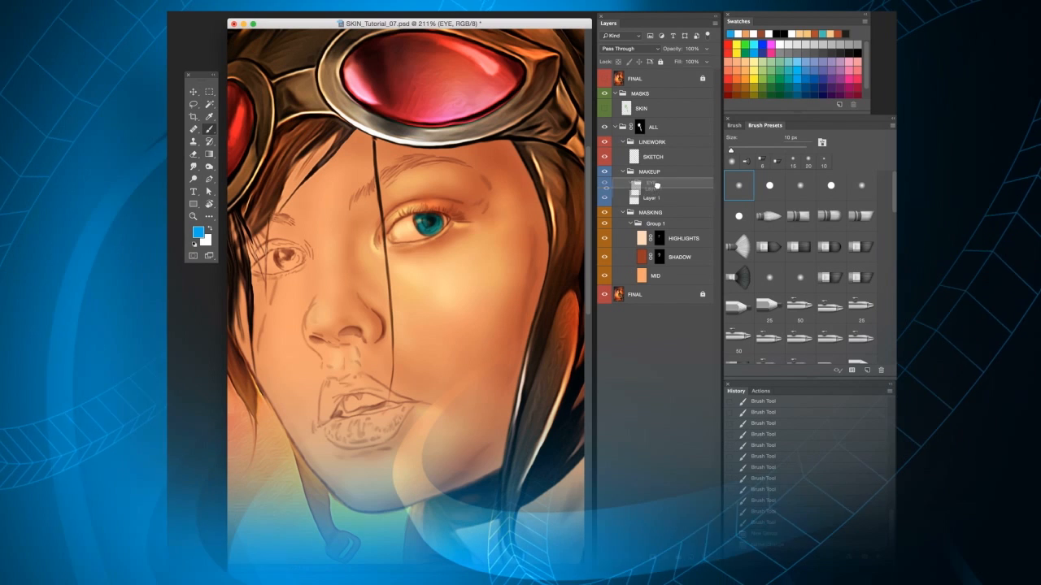
- Add a new Overlay layer above the iris colour layer in the EYE group and make white the foreground colour
click(691, 557)
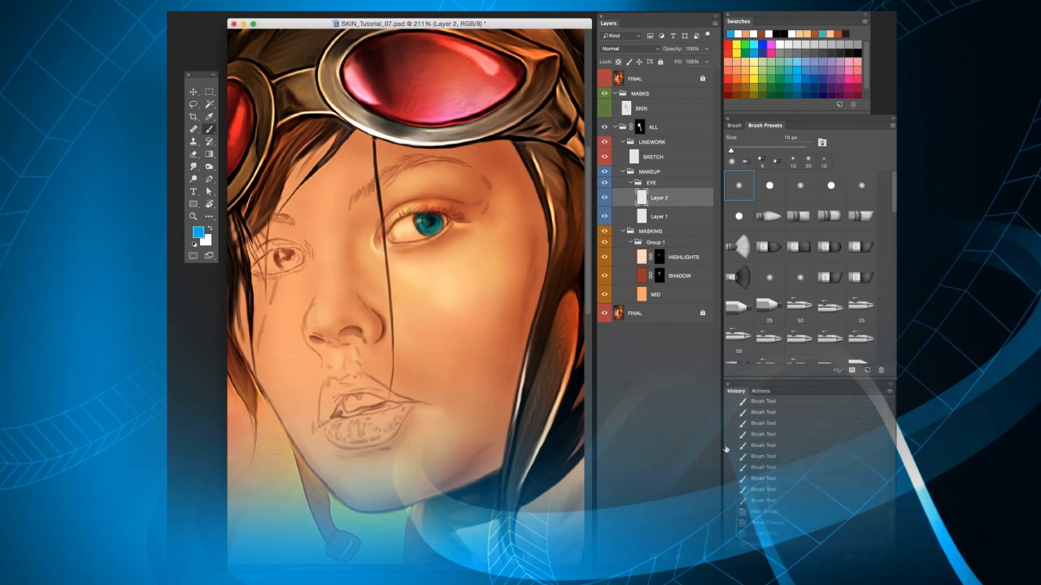
click(630, 48)
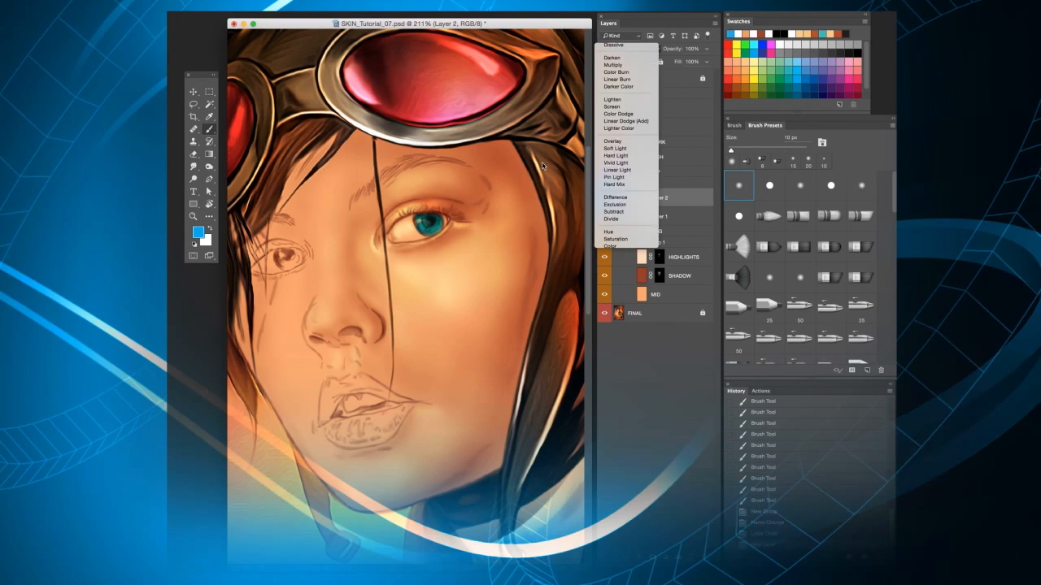
click(635, 154)
key(x)
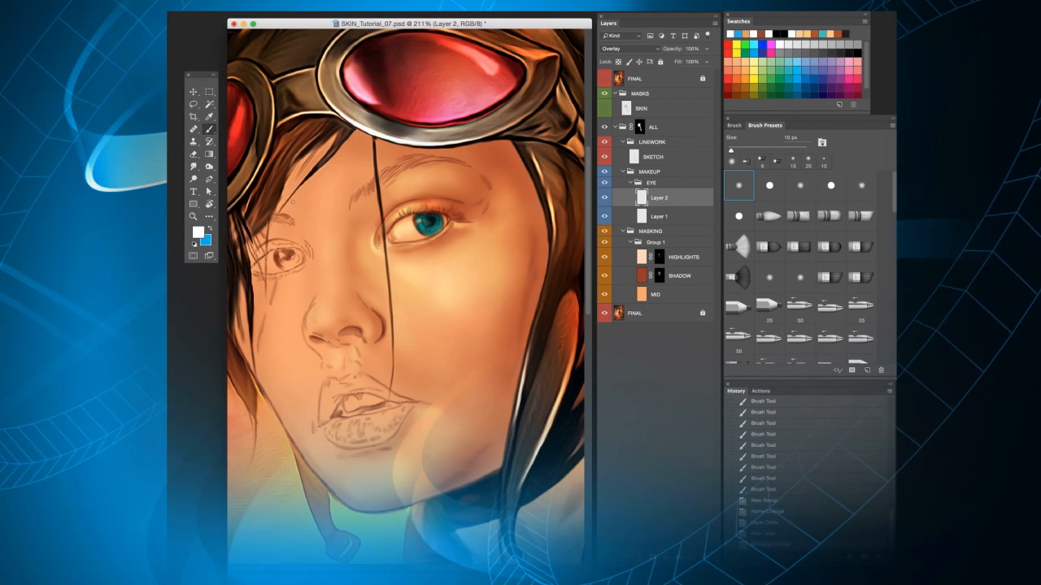
- Paint soft white highlights across the open eye's iris with 9 px and 6 px brushes
scroll(406, 246, up, 2)
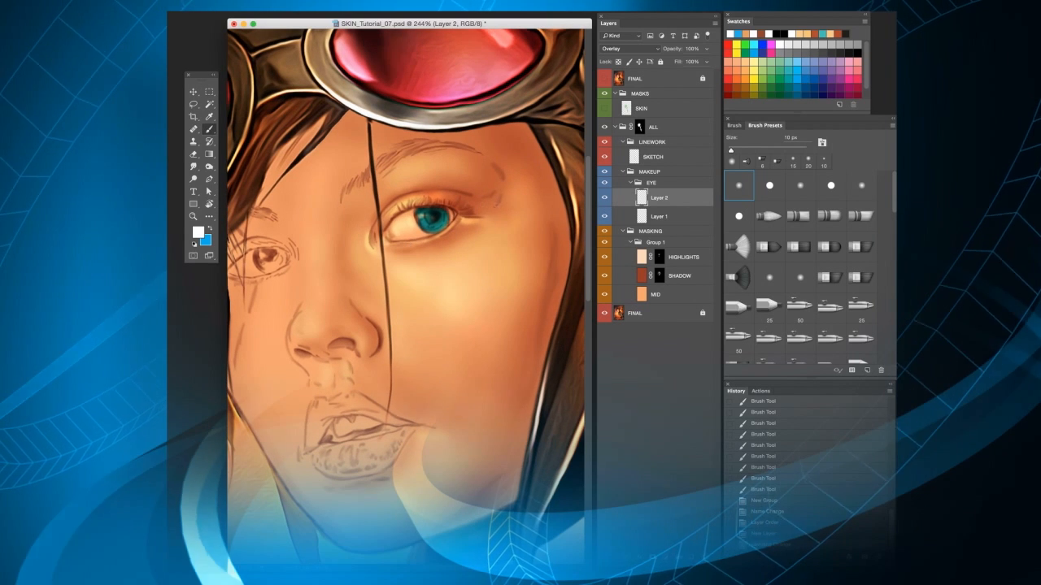
key([)
drag(424, 222, 444, 224)
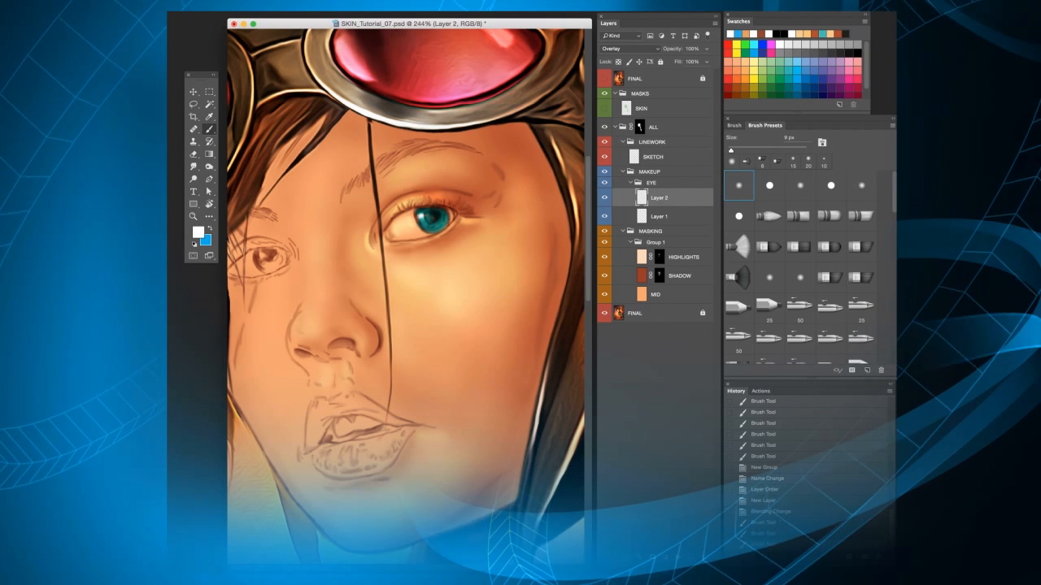
key([)
drag(432, 212, 443, 217)
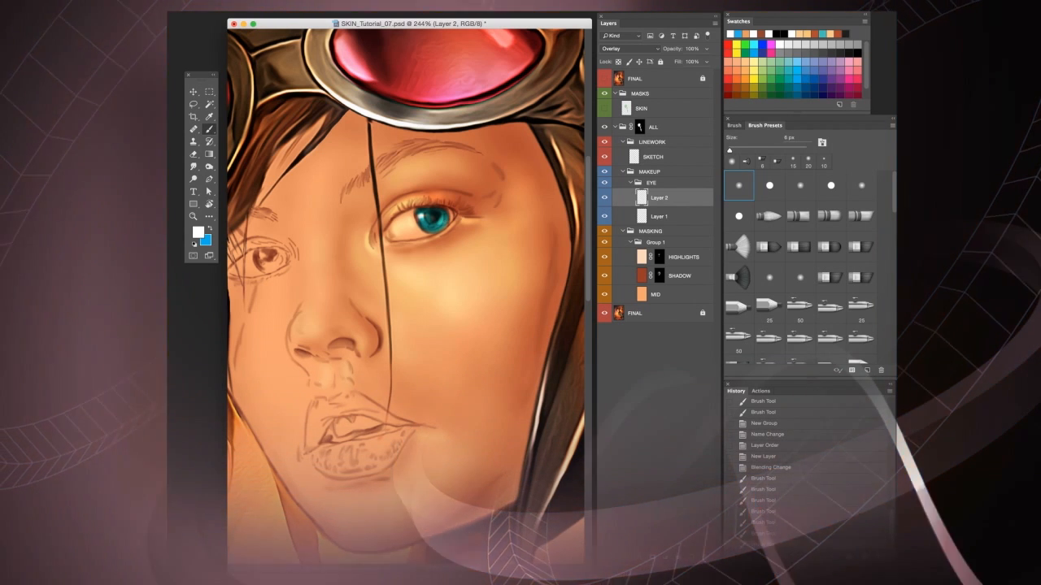
- Add fine white glints around the pupil and lower iris with a very small brush, finishing at 9 px
key(bracketleft)
key(bracketleft)
key(bracketleft)
key(bracketleft)
drag(426, 221, 431, 227)
mouse_move(432, 226)
mouse_down()
mouse_move(444, 220)
mouse_move(416, 229)
mouse_up()
key(bracketright)
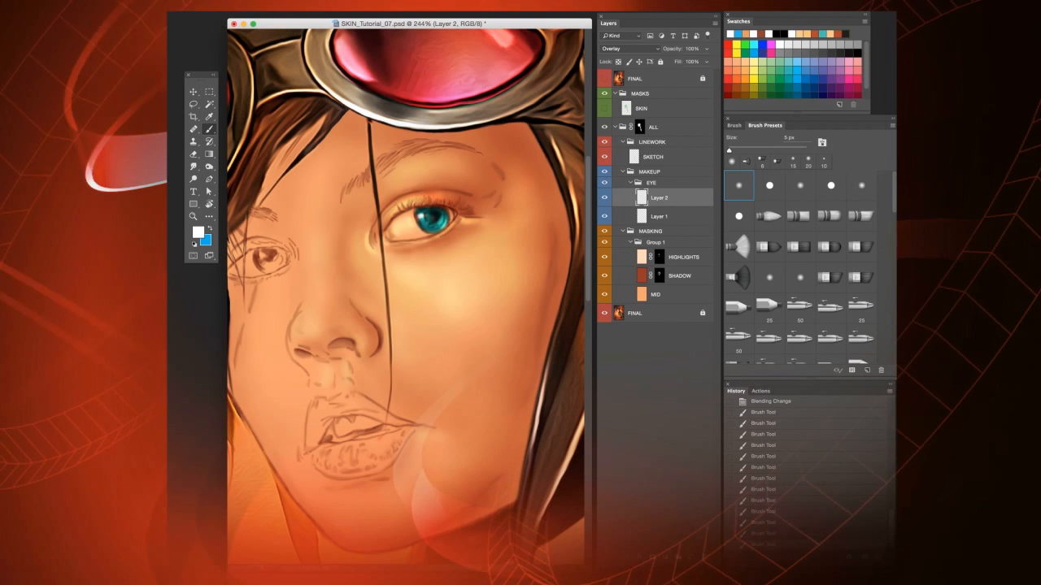
key(bracketright)
key(bracketright)
click(429, 217)
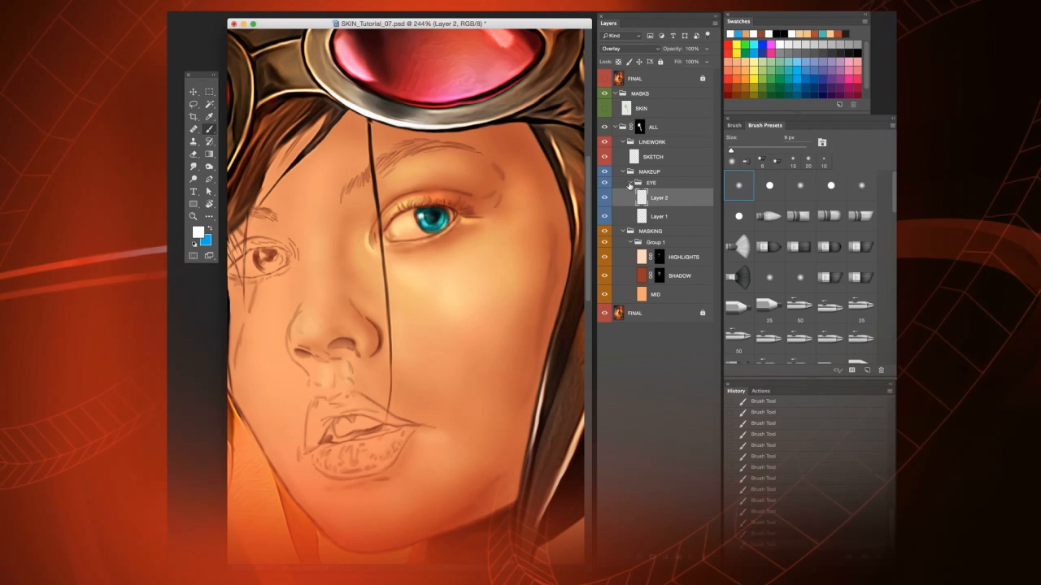
- Collapse the EYE group, add a new Multiply layer above it, and make blue the foreground colour again
click(629, 183)
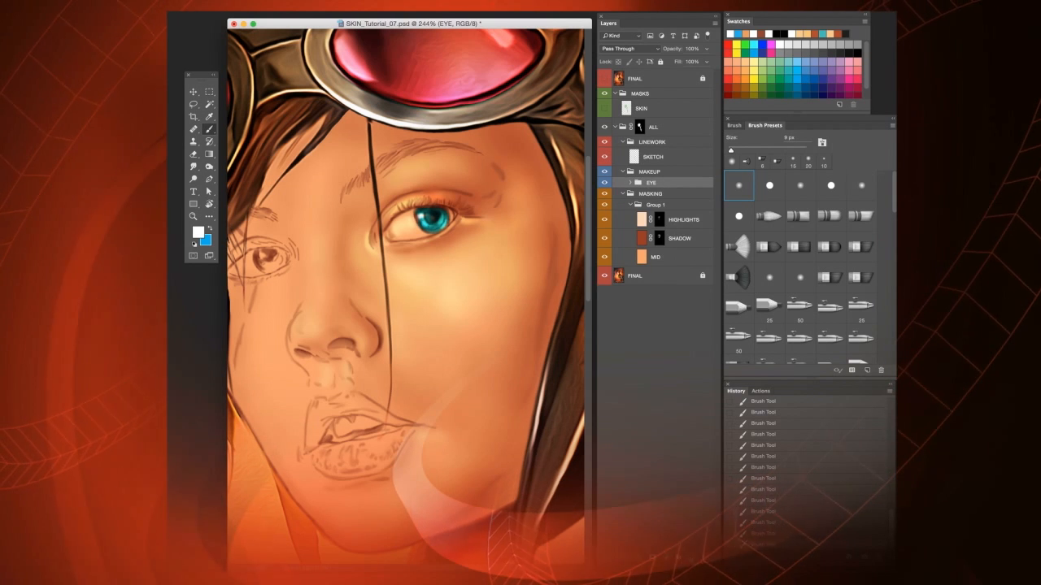
click(693, 557)
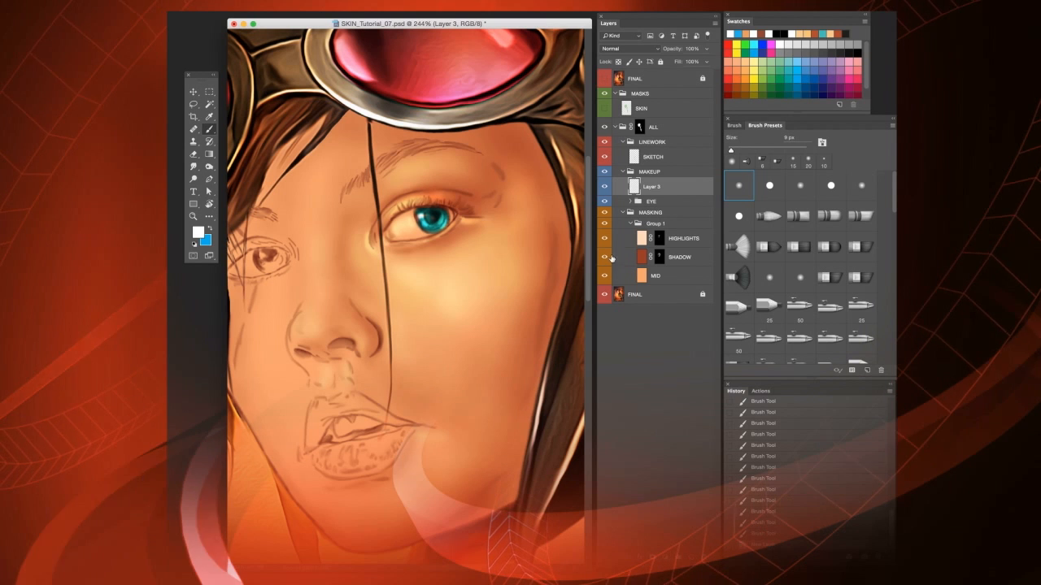
key(x)
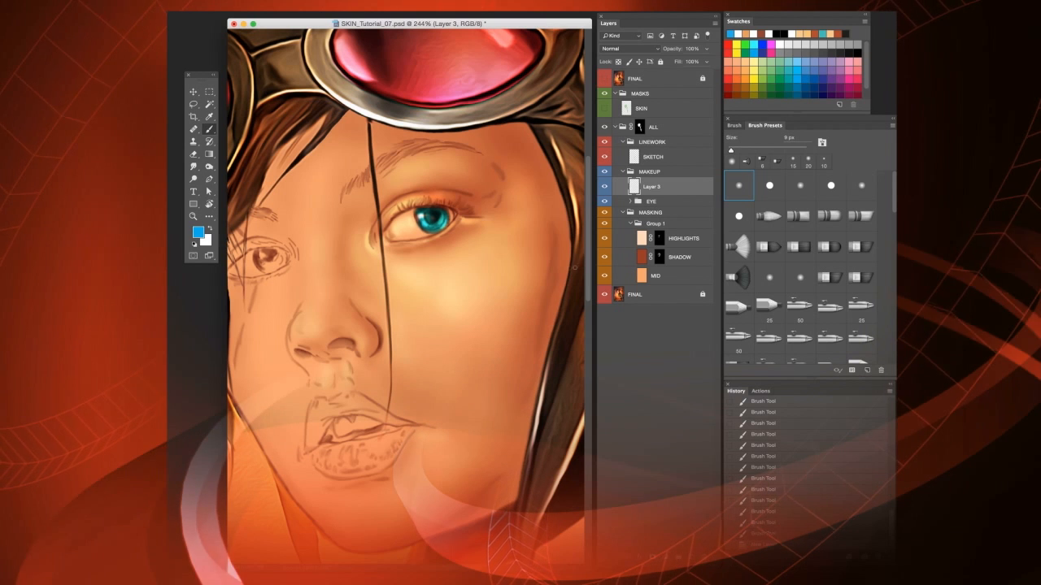
click(657, 50)
click(626, 86)
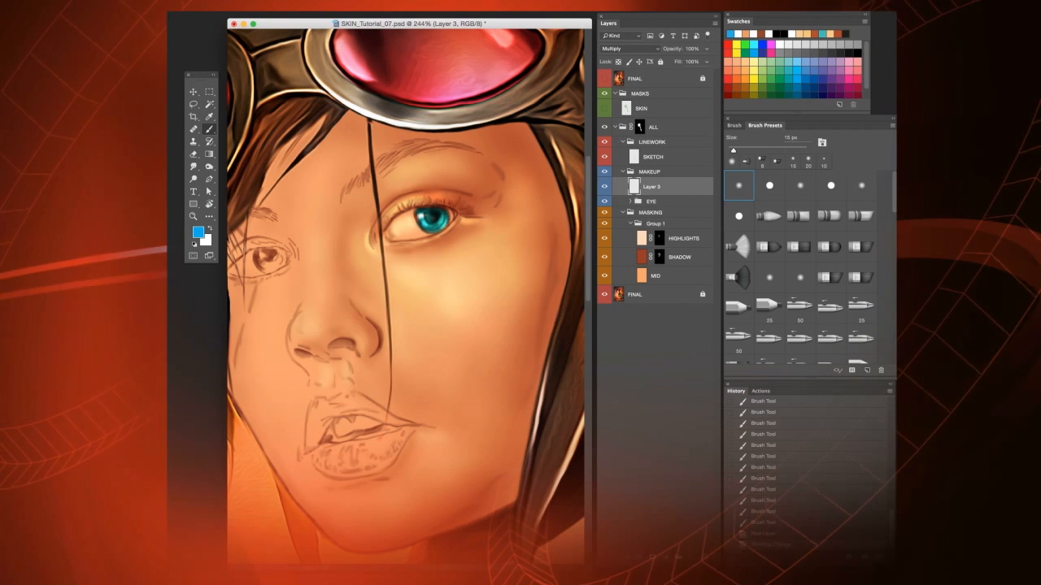
- Paint blue eyeshadow along the open eye's upper eyelid, from the inner corner outward, with 15 px and 20 px brushes
key([)
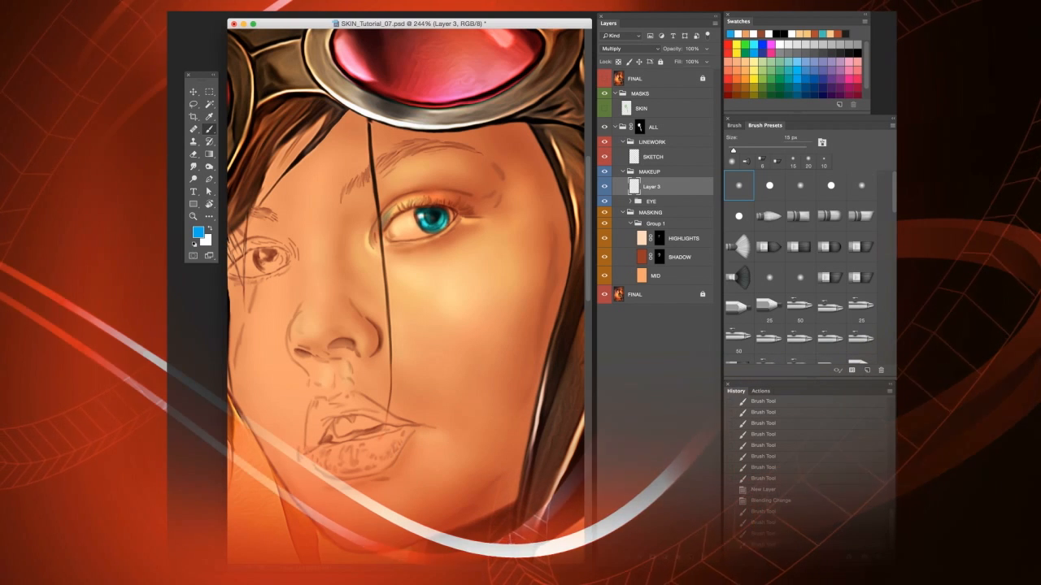
key(])
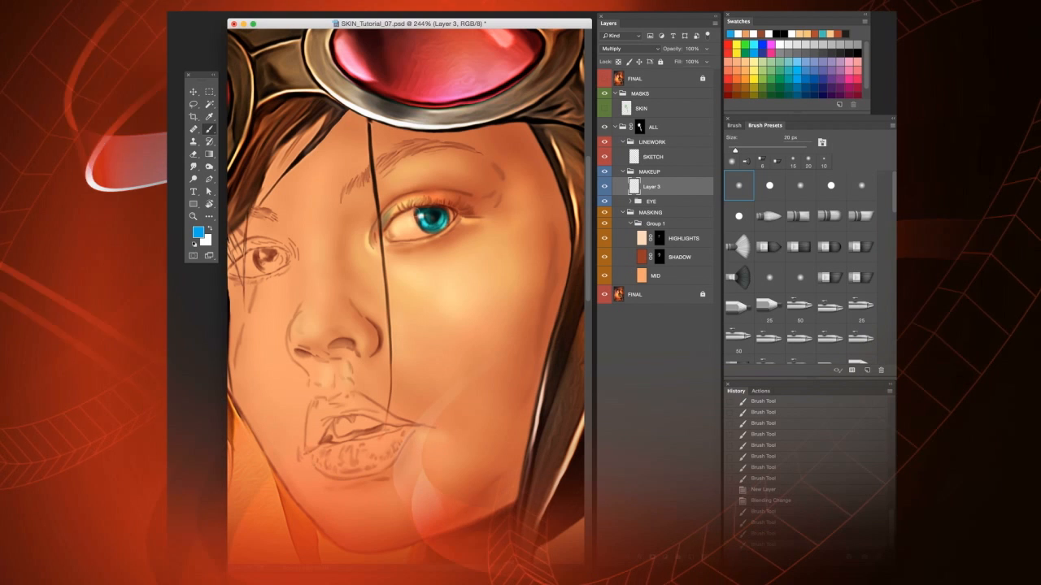
mouse_move(384, 224)
mouse_down()
mouse_move(411, 199)
mouse_move(398, 203)
mouse_up()
drag(389, 213, 407, 200)
mouse_move(392, 208)
mouse_down()
mouse_move(415, 197)
mouse_move(397, 206)
mouse_move(439, 196)
mouse_move(460, 203)
mouse_up()
- Build up the blue eyeshadow along the upper lash line with 10 px and 15 px brushes
key([)
key([)
key(])
key(])
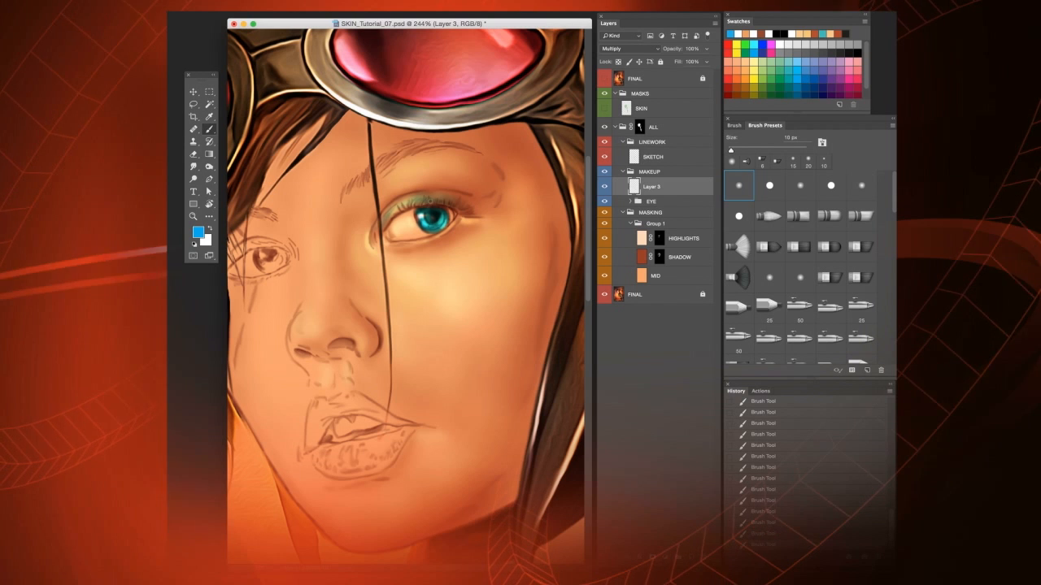
key([)
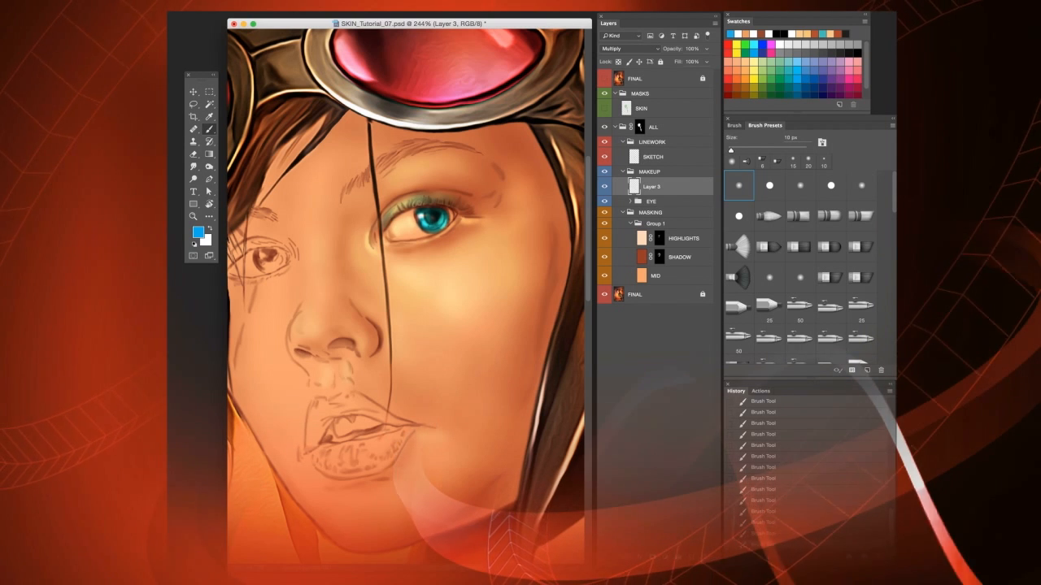
key(bracketright)
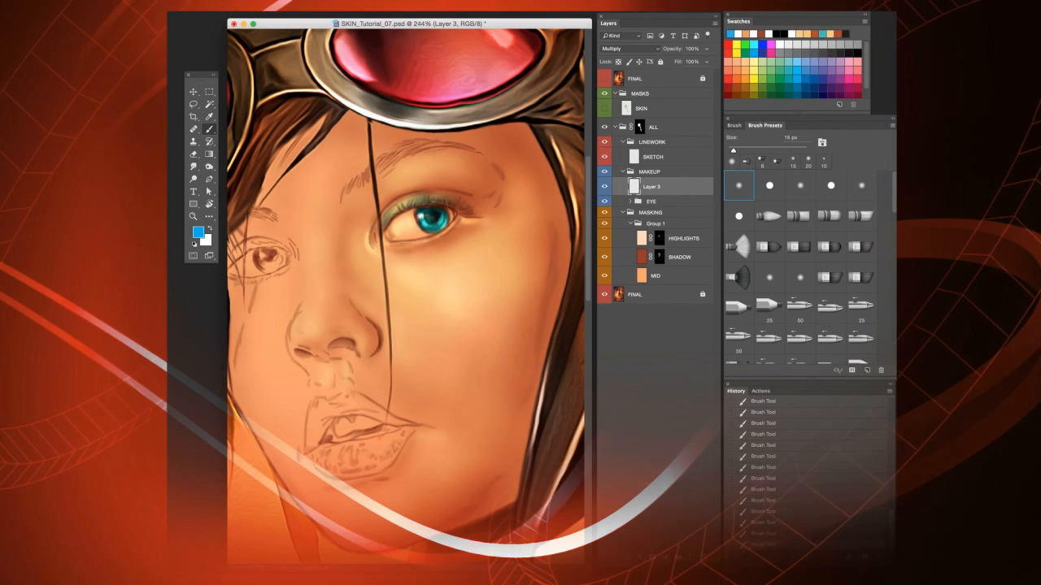
- Extend the blue eyeshadow softly beyond the open eye's outer corner with brushes from 9 px up to 45 px
scroll(471, 232, up, 3)
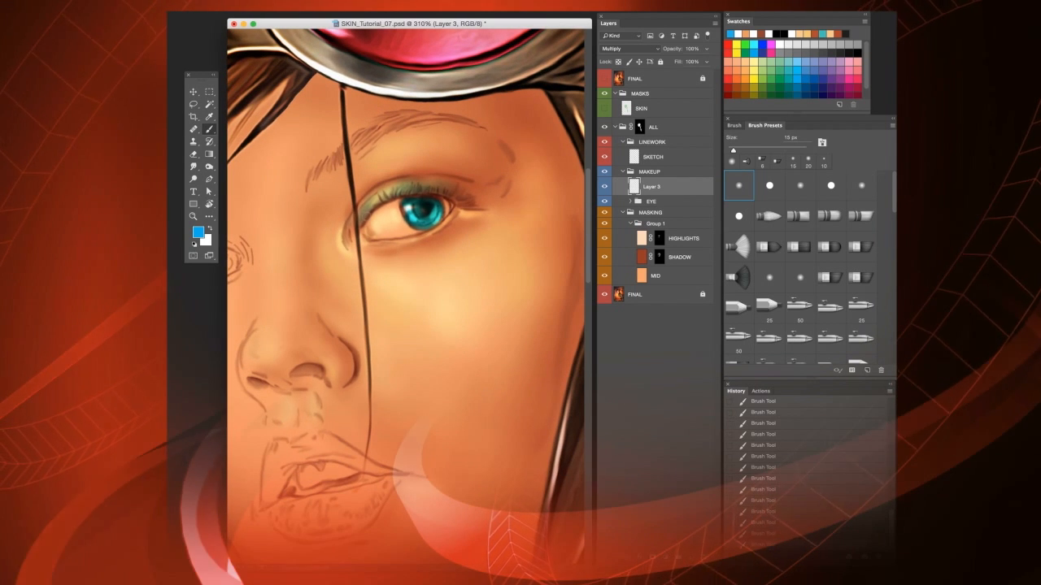
key(bracketleft)
key(bracketleft)
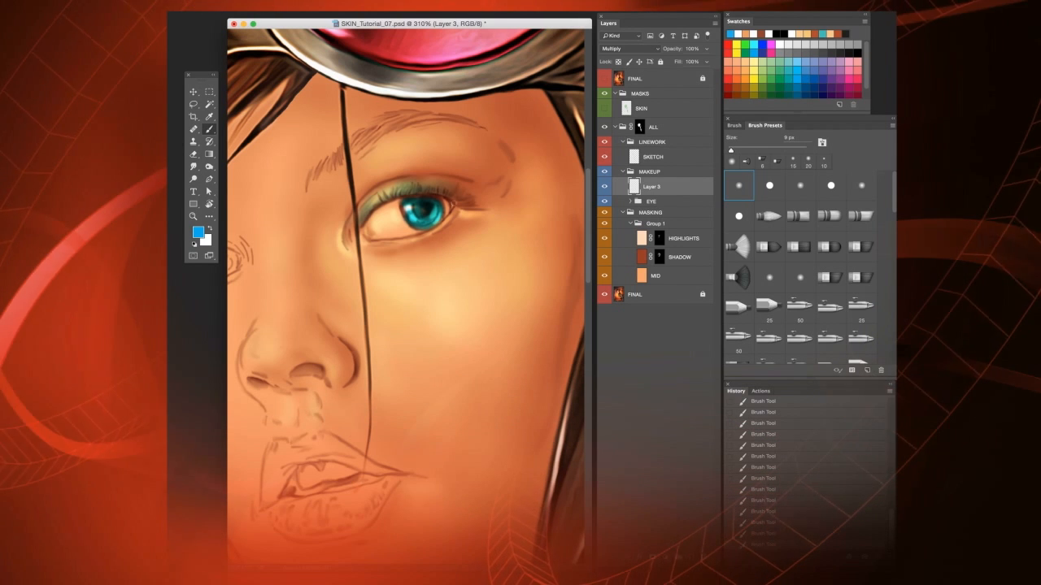
key(bracketright)
key(bracketright)
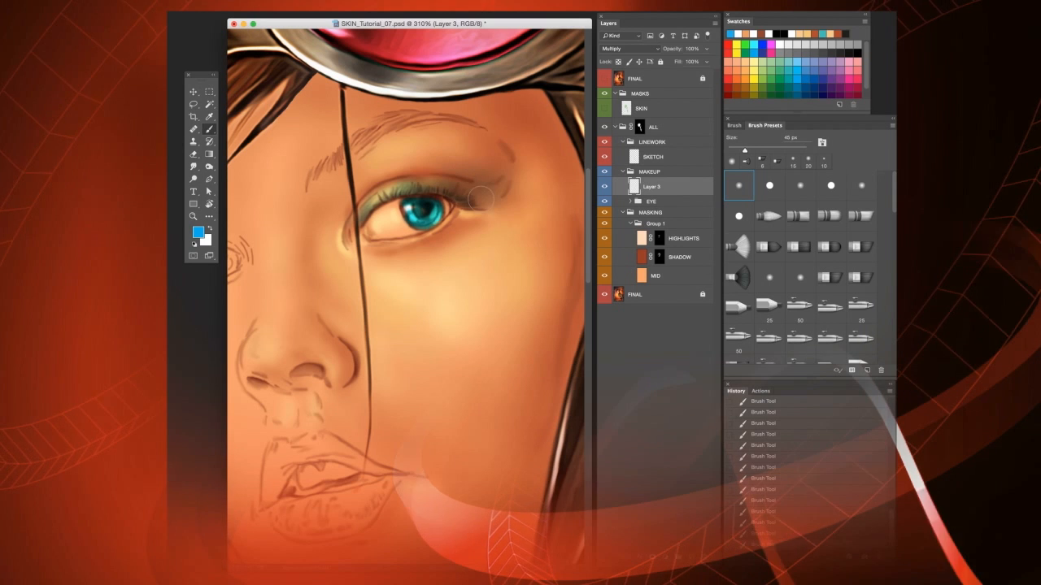
- Refine the eyeshadow around the open eye with progressively smaller brushes from 15 px down to 9 px, finishing at 7 px
key(bracketleft)
key(bracketleft)
key(bracketleft)
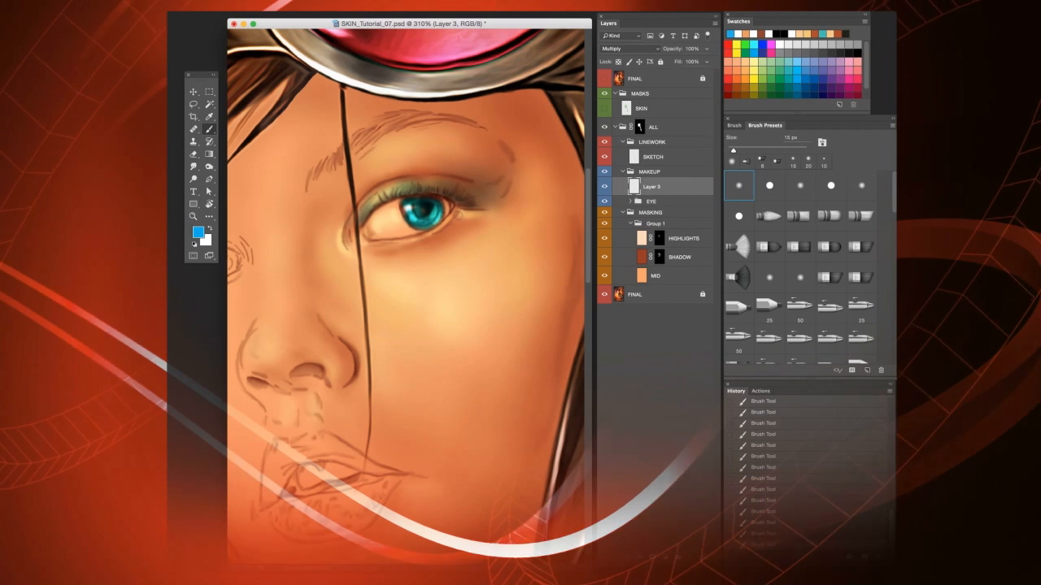
key(bracketleft)
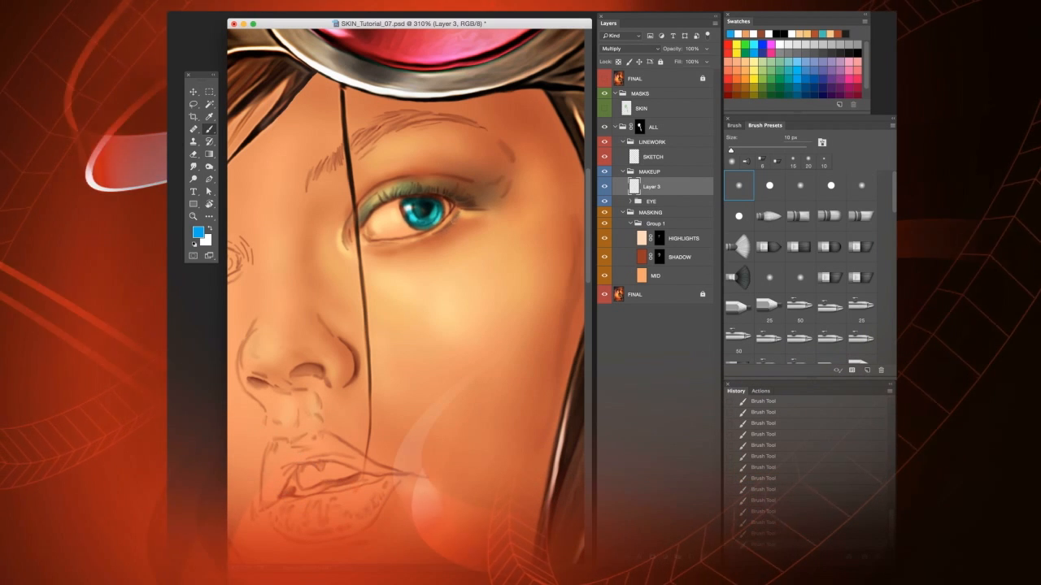
key(bracketleft)
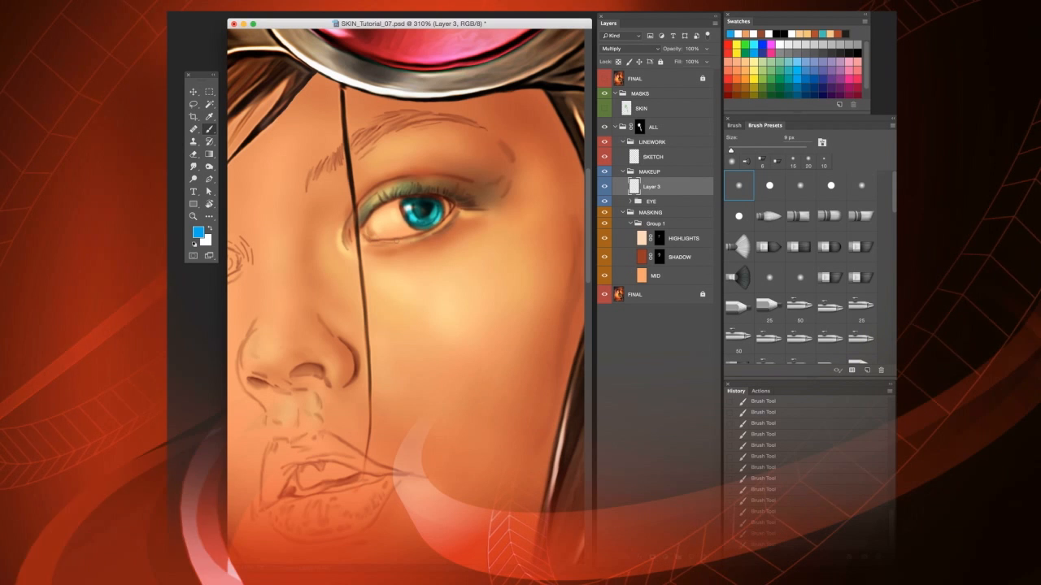
key(bracketleft)
key(bracketleft)
key(bracketleft)
key(bracketleft)
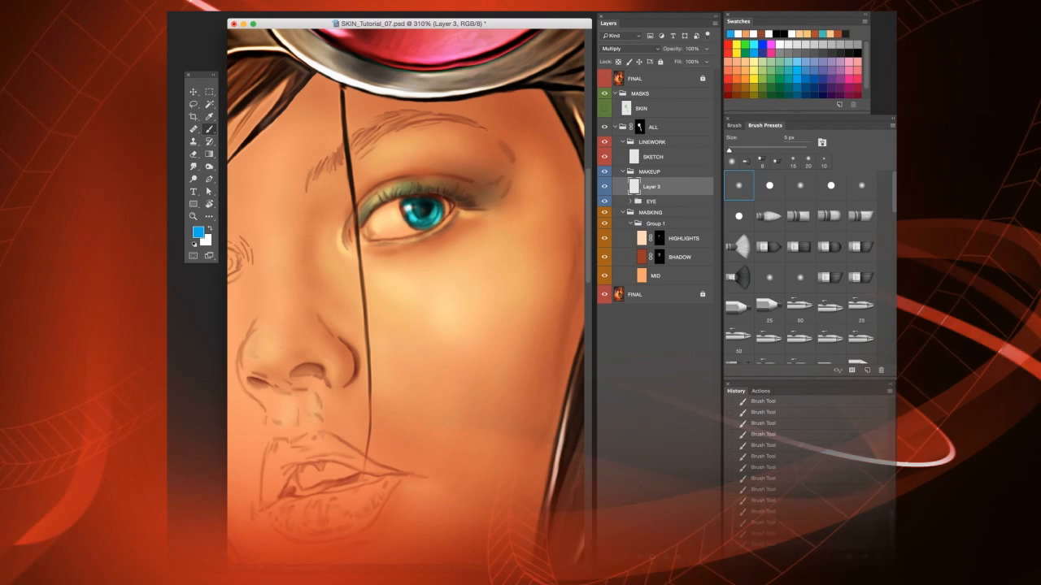
key(bracketright)
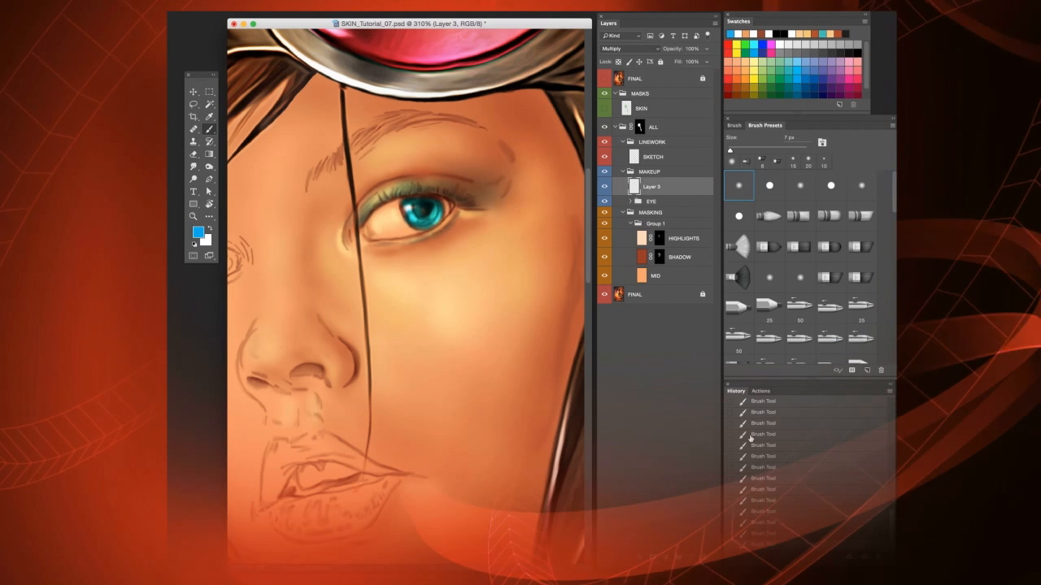
- Add a new Overlay layer above the eyeshadow layer and make white the foreground colour
key(super+alt+shift+n)
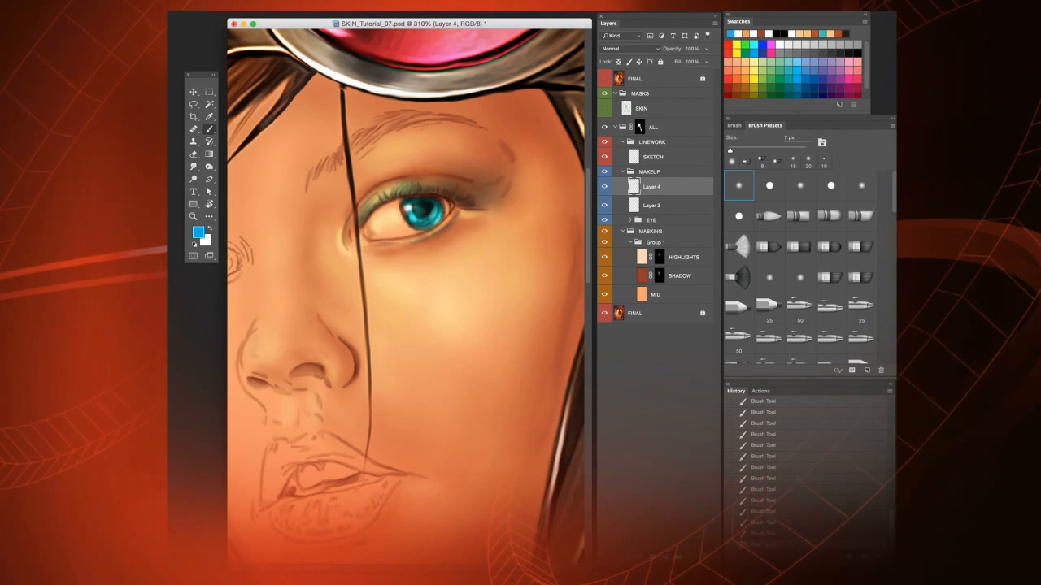
click(654, 49)
click(635, 149)
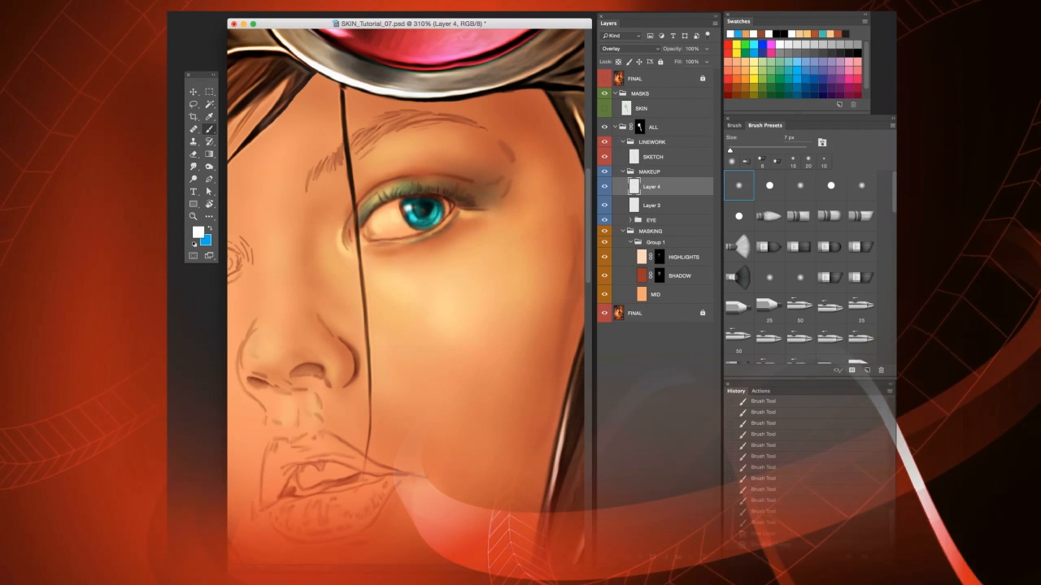
- Brighten the white of the open eye with white strokes, varying the brush between 9 px and 25 px
key(bracketright)
key(bracketright)
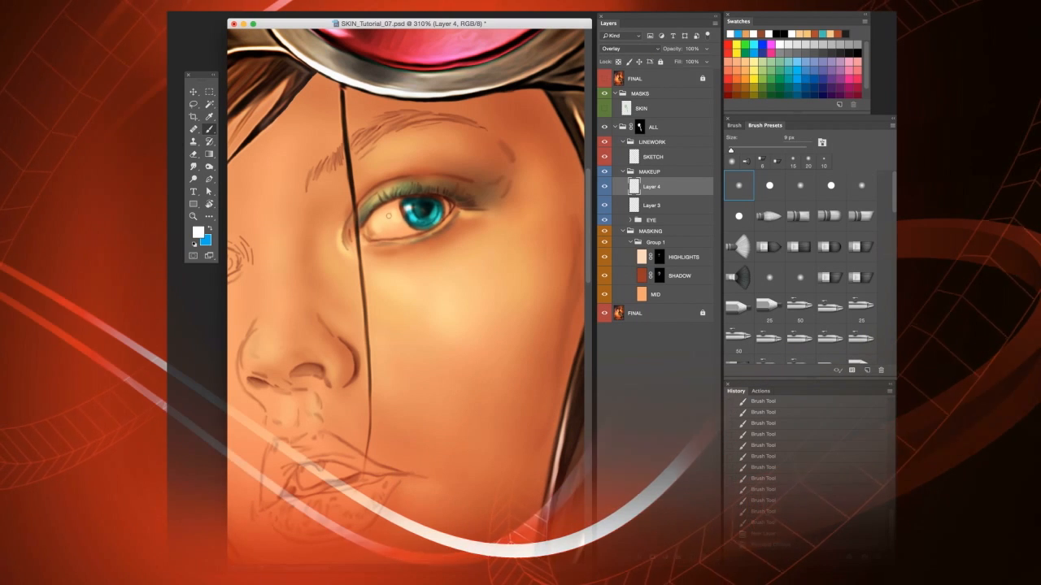
key(bracketright)
key(bracketright)
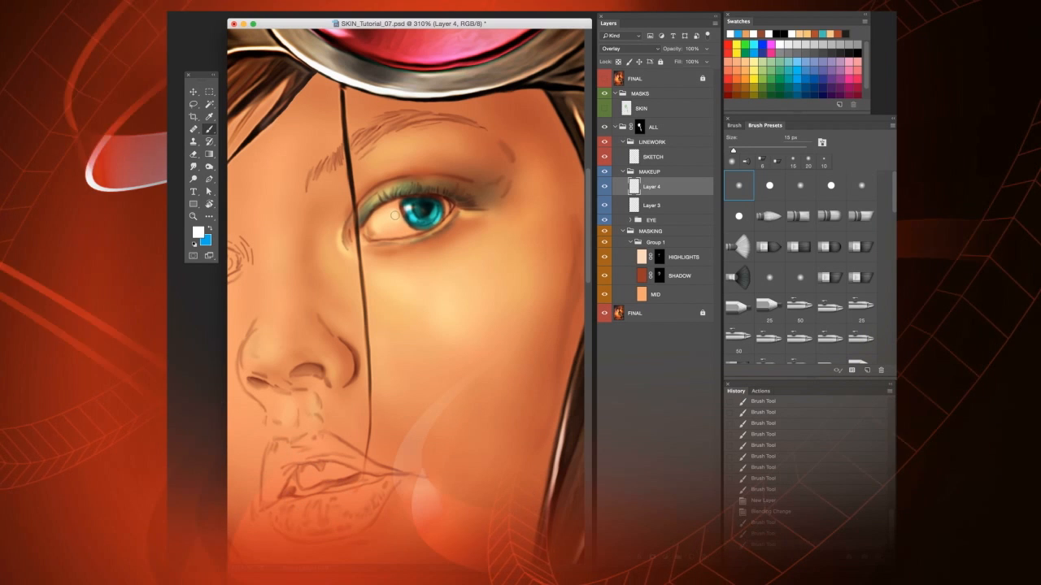
key(bracketleft)
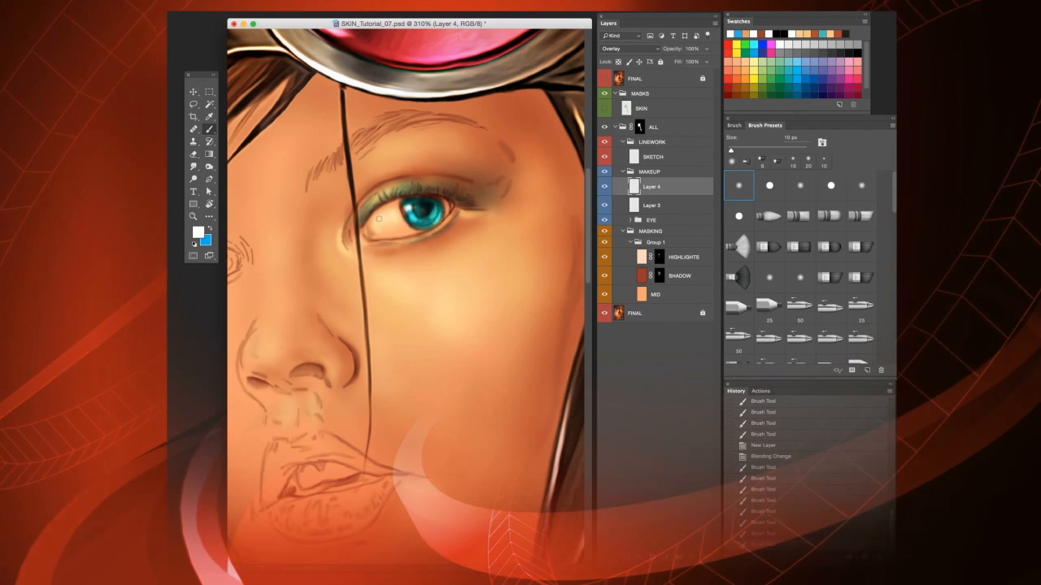
key(bracketright)
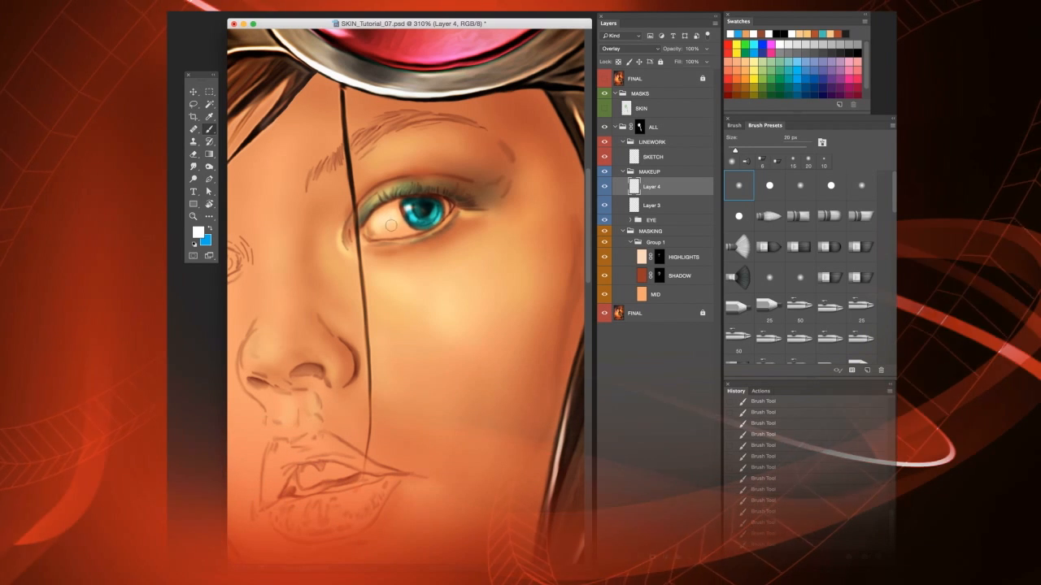
key(bracketleft)
key(bracketleft)
key(bracketleft)
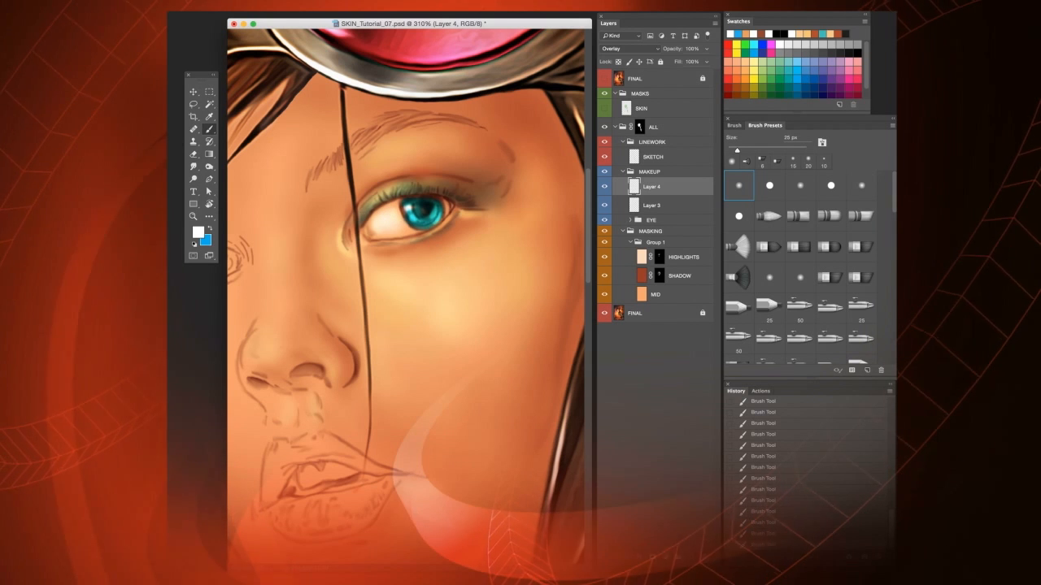
- Refine the shading around the open eye in white on the SHADOW layer mask, reducing the brush from 20 px to 9 px
click(659, 276)
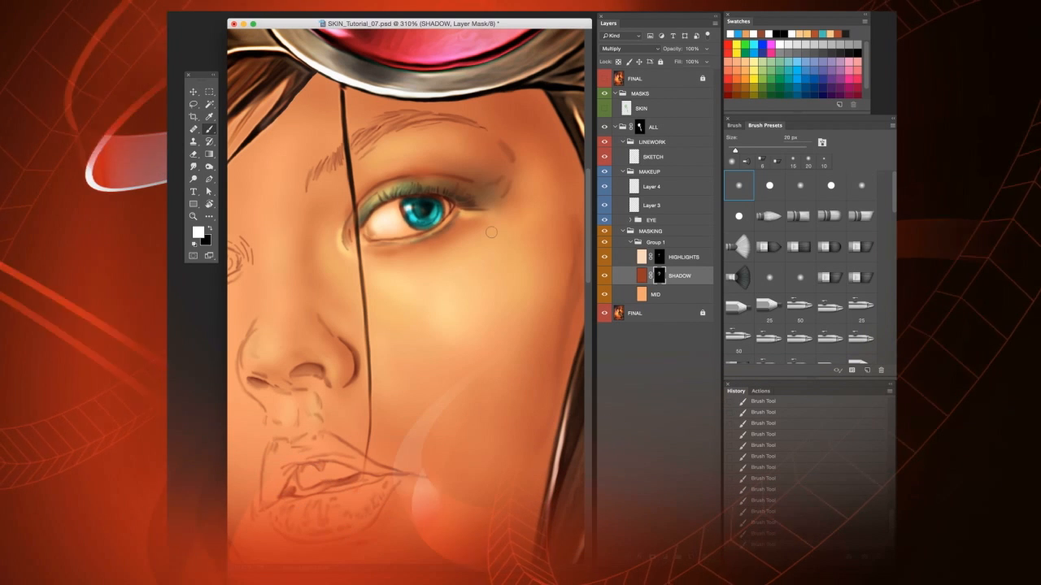
key(bracketleft)
key(bracketleft)
key(bracketleft)
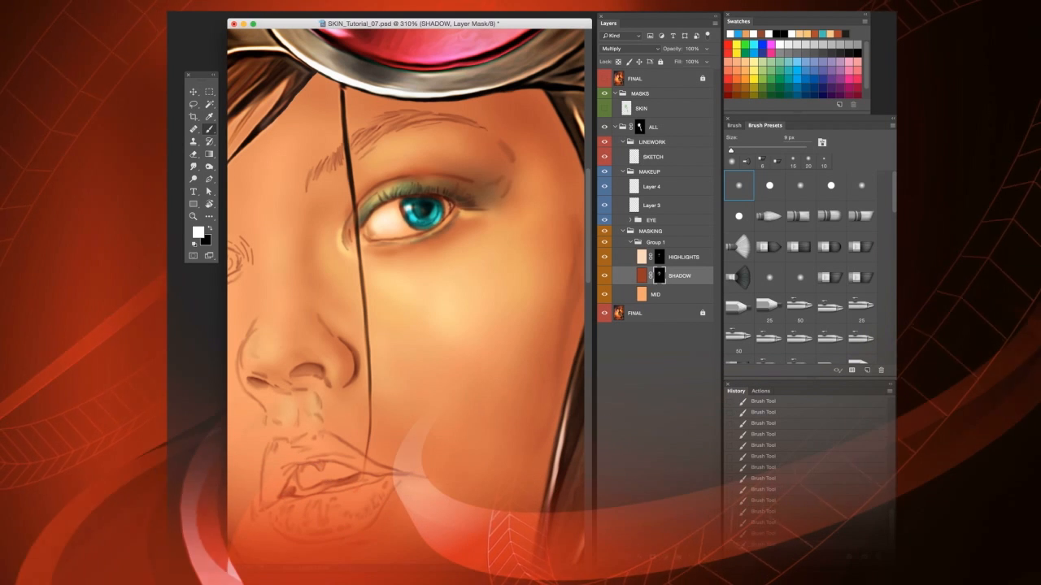
key(bracketright)
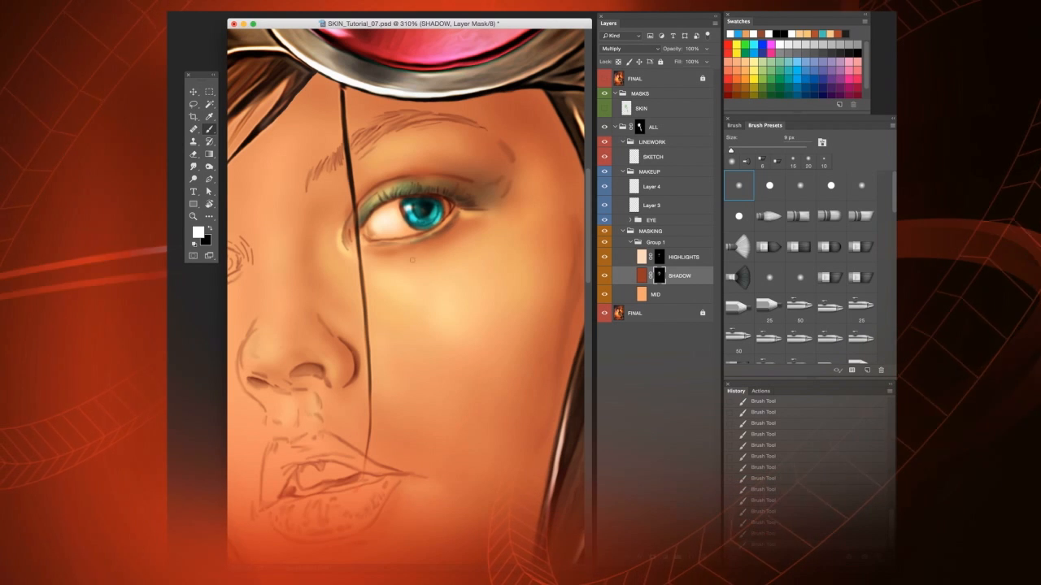
- Deepen the shadow at the corner of the mouth on the SHADOW mask with a fine brush of about 8 to 10 px
key(bracketleft)
key(bracketleft)
drag(368, 465, 411, 475)
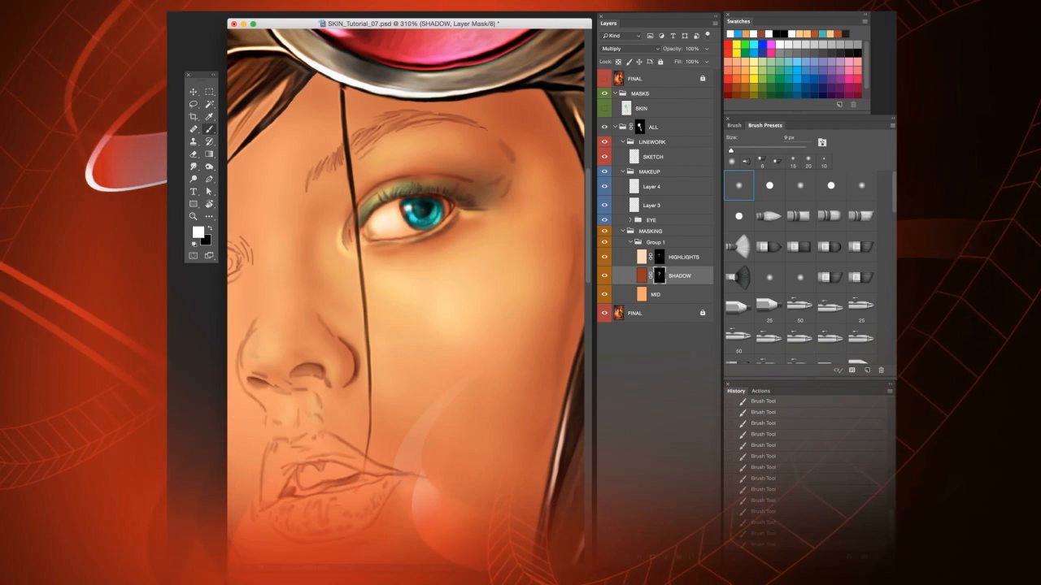
key(bracketleft)
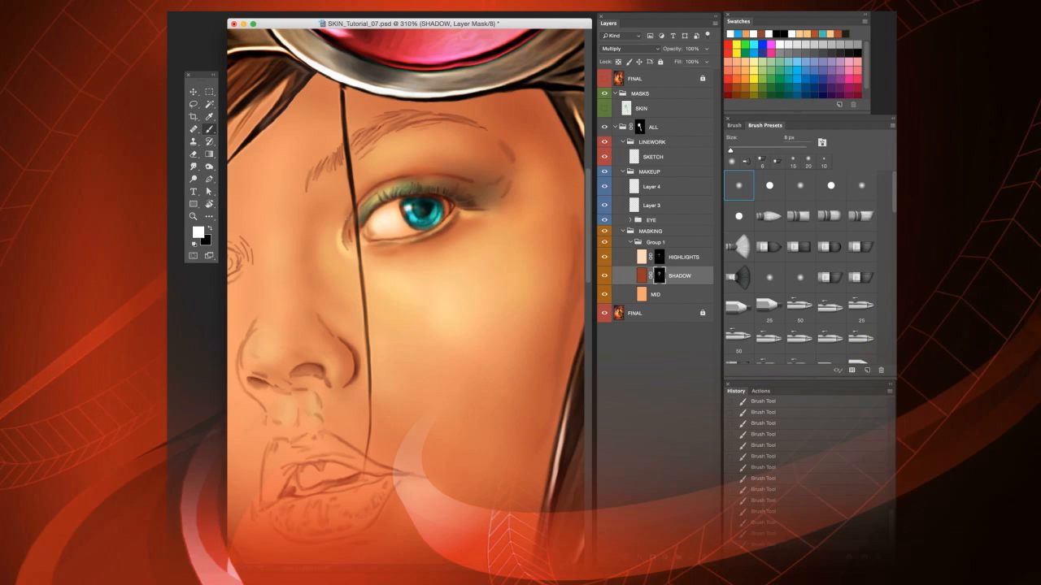
key(bracketright)
key(bracketright)
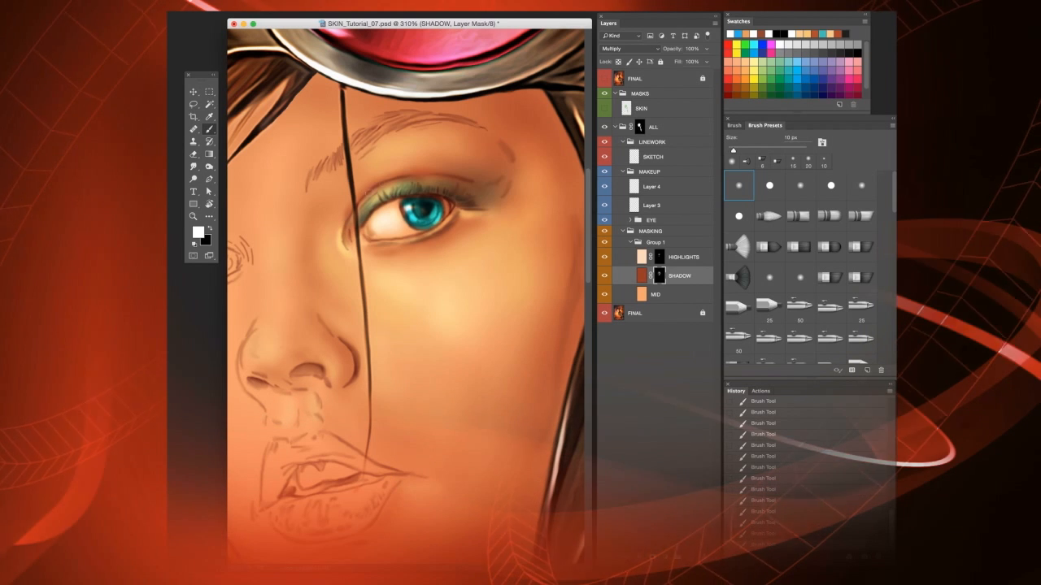
- Build up shadow between the nose bridge and brow and under the open eye, taking the brush from 40 px down to 10 px
key(bracketright)
key(bracketright)
key(bracketright)
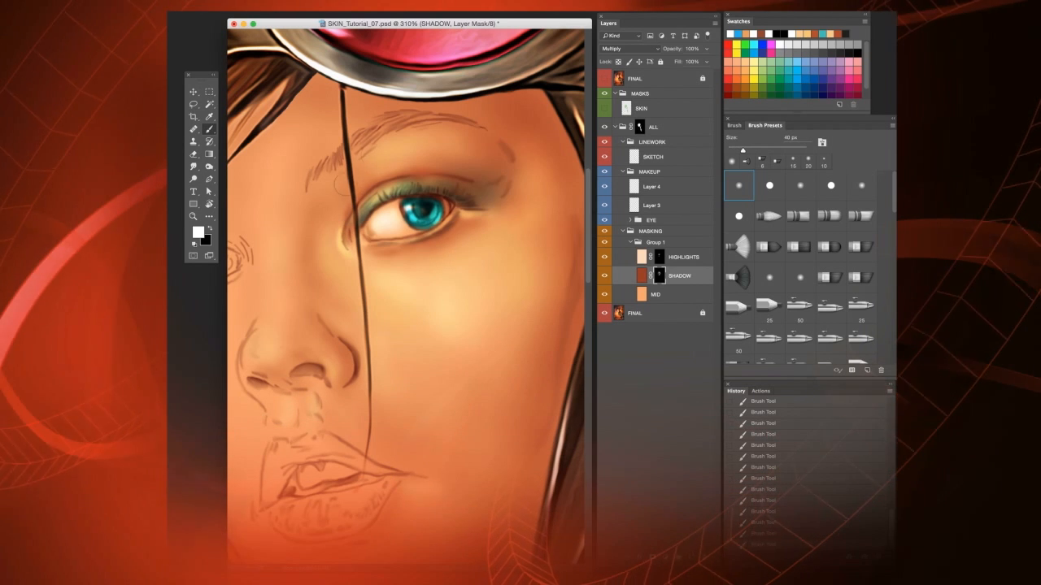
key(bracketleft)
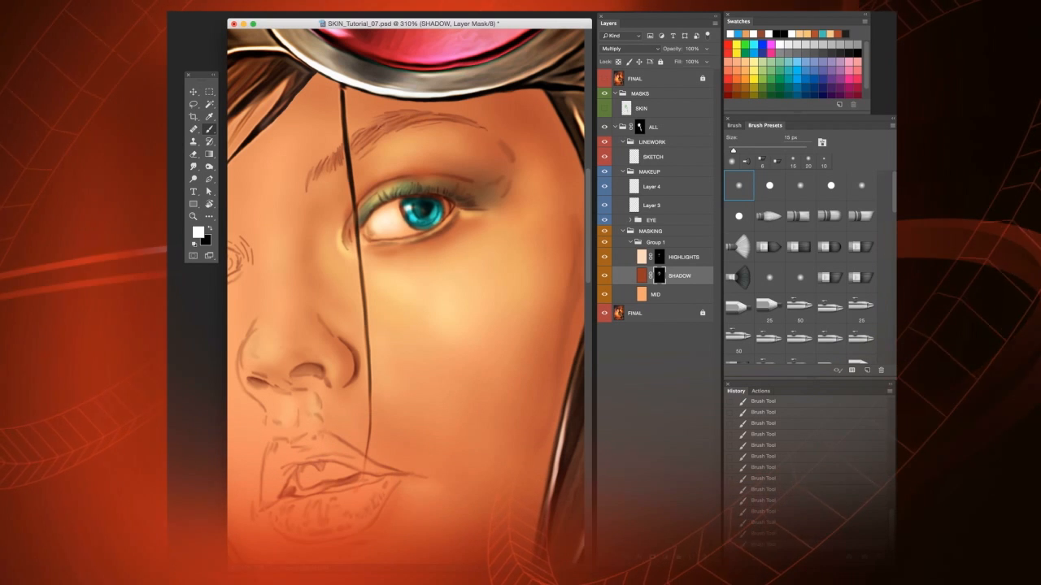
key(bracketleft)
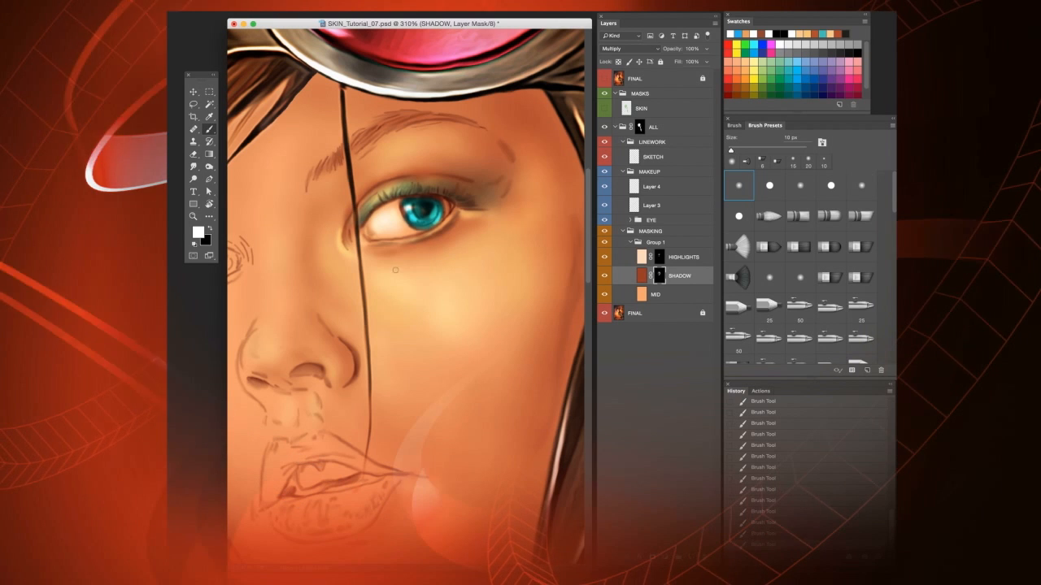
- Blend the shadow over the cheek and its outer edge with a soft 35 to 45 px brush
key(bracketright)
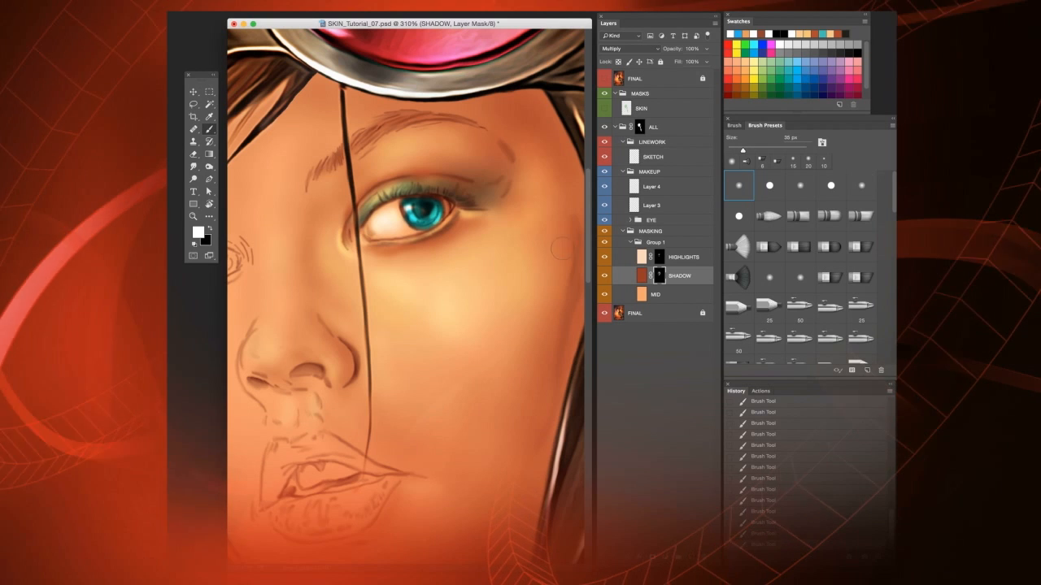
key(bracketright)
key(bracketright)
scroll(482, 323, down, 5)
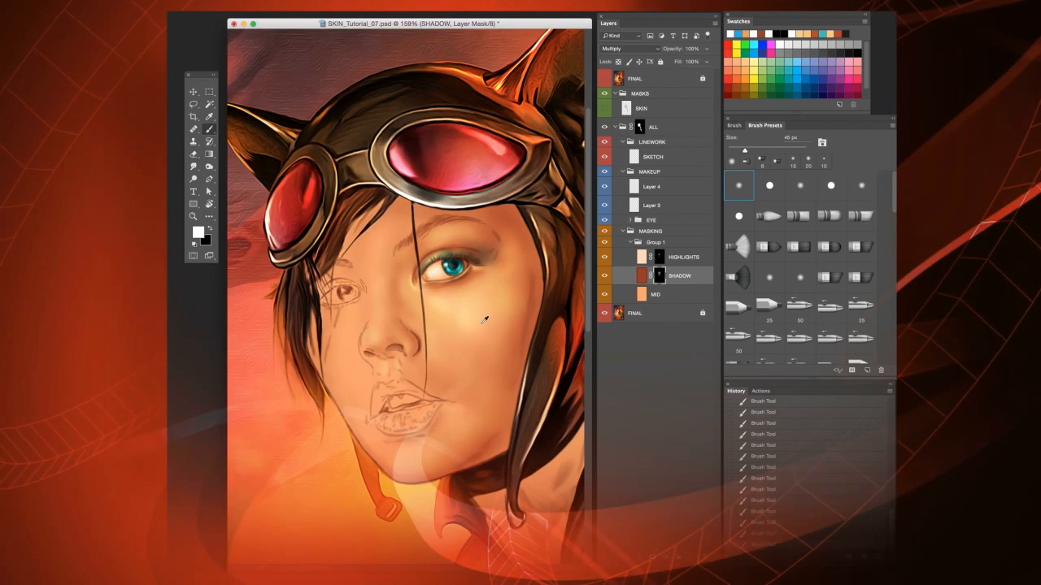
scroll(484, 320, down, 2)
drag(492, 290, 470, 289)
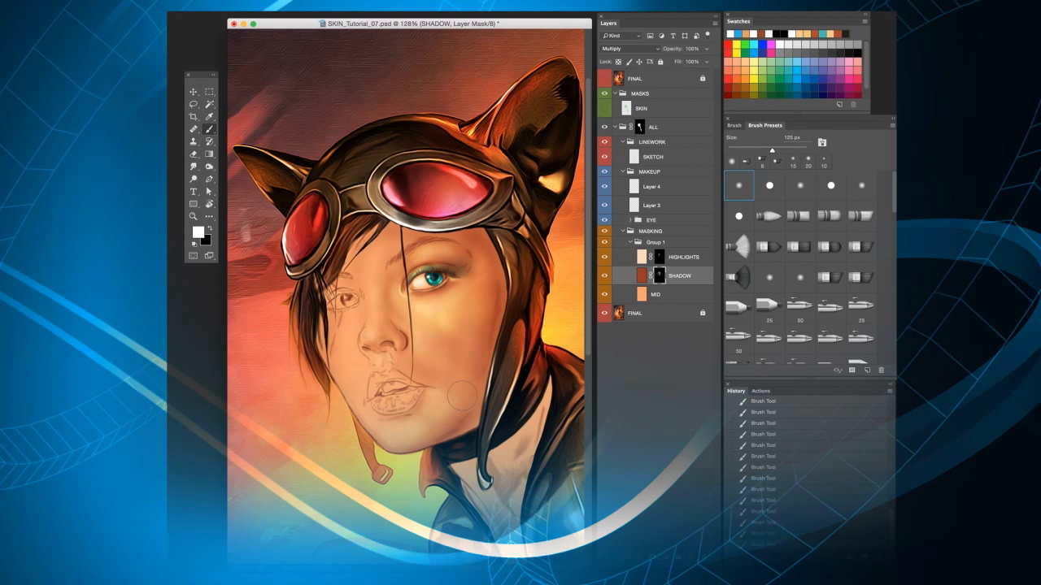
- Lighten the cheek shadow in black on the SHADOW mask with a large soft brush between 200 px and 150 px
key(bracketright)
key(bracketright)
key(bracketright)
key(x)
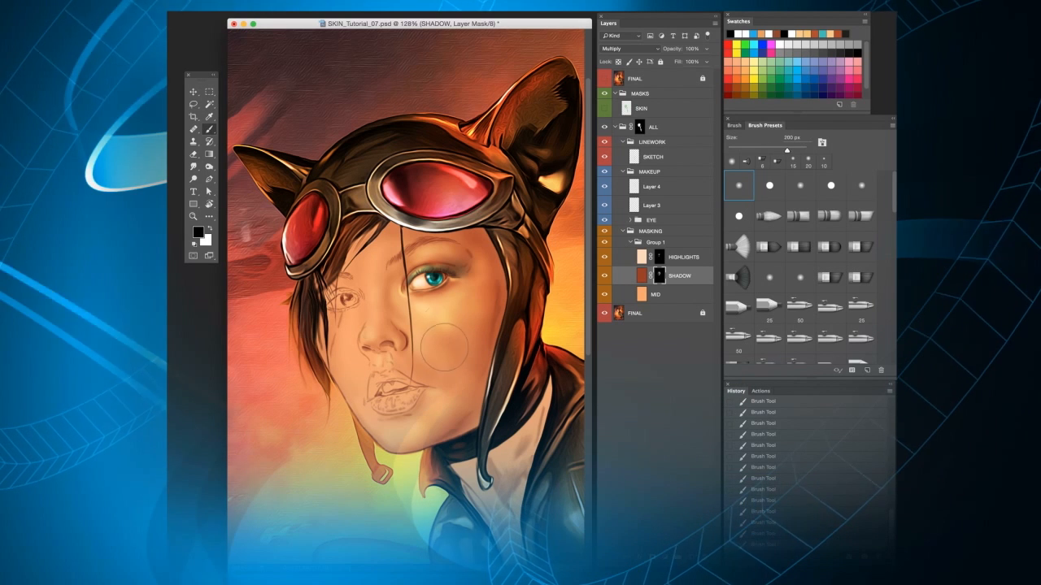
key(bracketleft)
key(bracketleft)
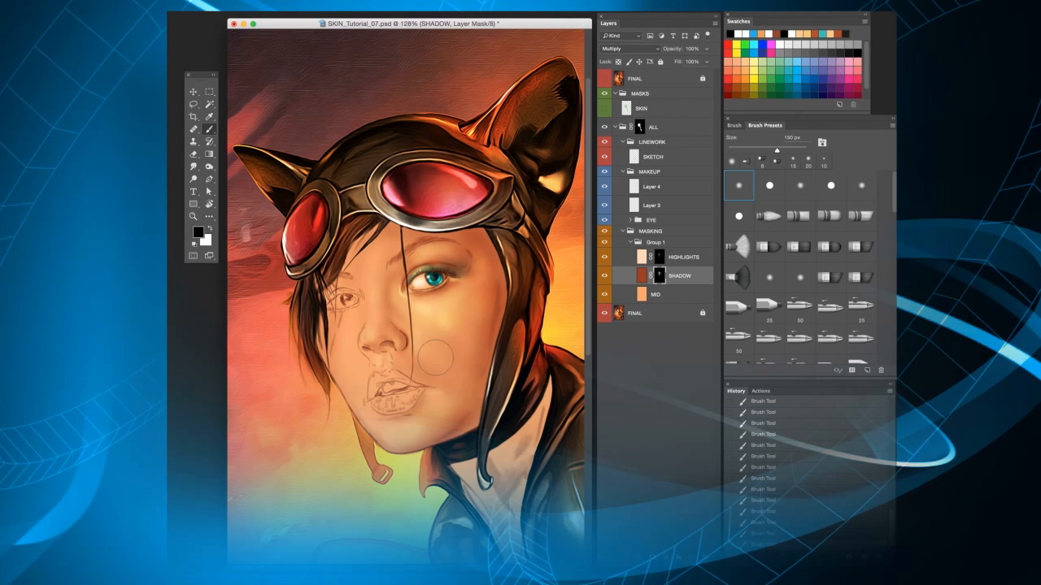
- Switch to the HIGHLIGHTS layer mask and adjust the highlight on the upper cheek with a soft brush of up to 200 px
key(alt+bracketright)
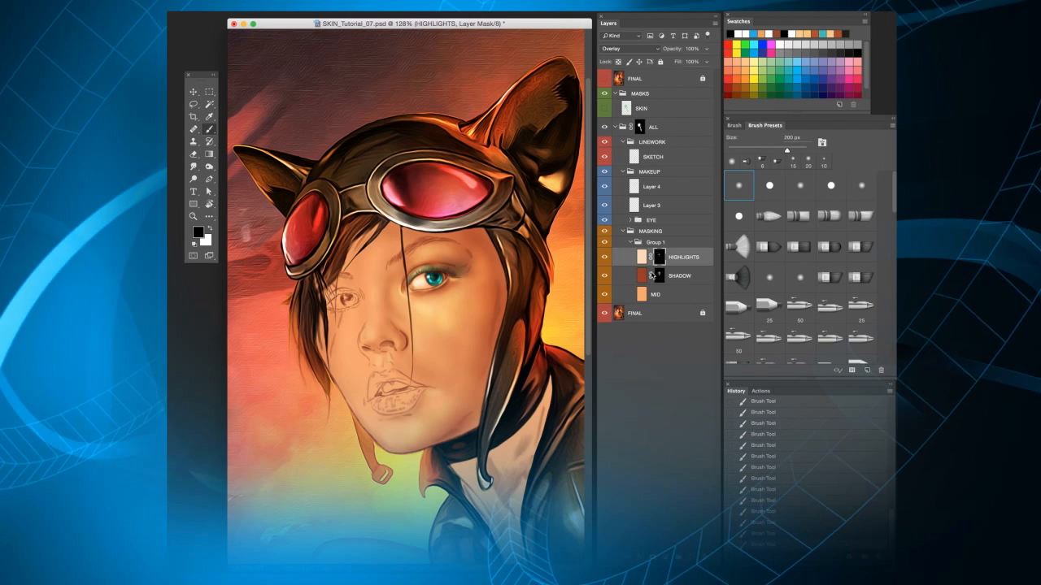
key(bracketleft)
key(bracketleft)
key(bracketleft)
key(bracketleft)
key(bracketleft)
key(bracketleft)
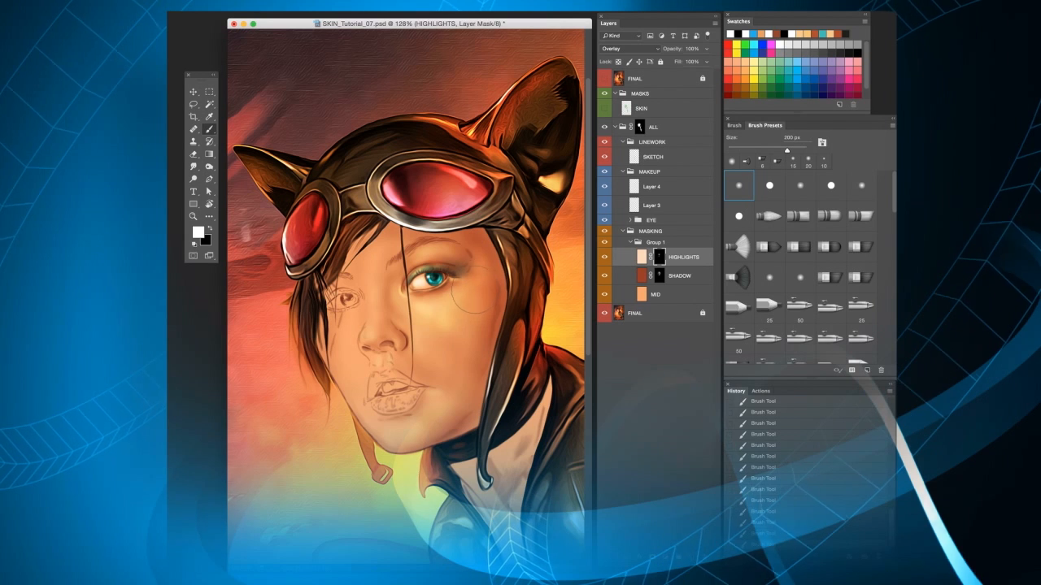
- Brighten the cheek and the area beside the mouth in white on the HIGHLIGHTS mask, varying the brush between 125 px and 70 px
key(bracketleft)
key(bracketleft)
key(bracketleft)
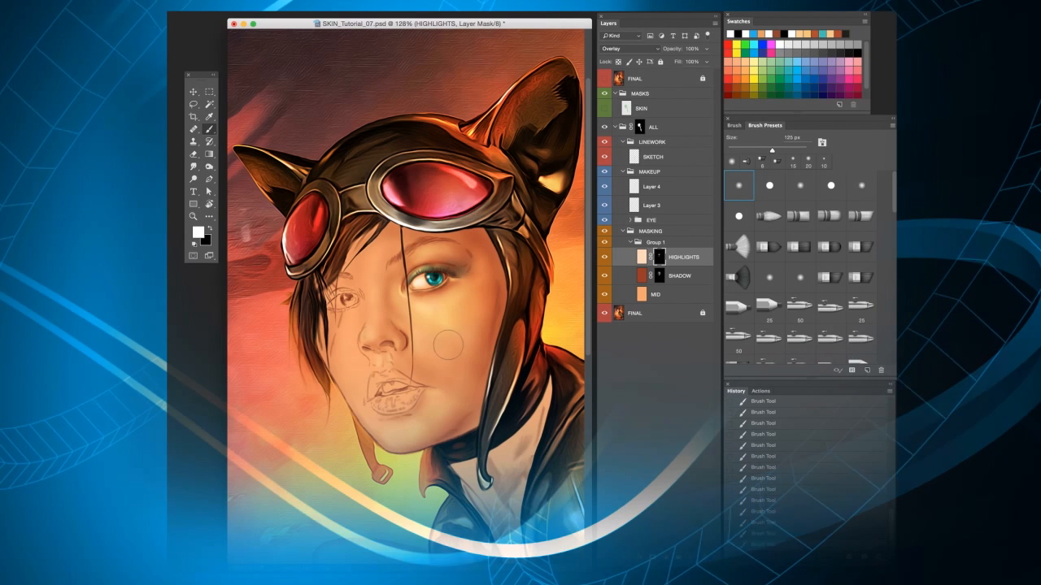
key(bracketleft)
key(bracketleft)
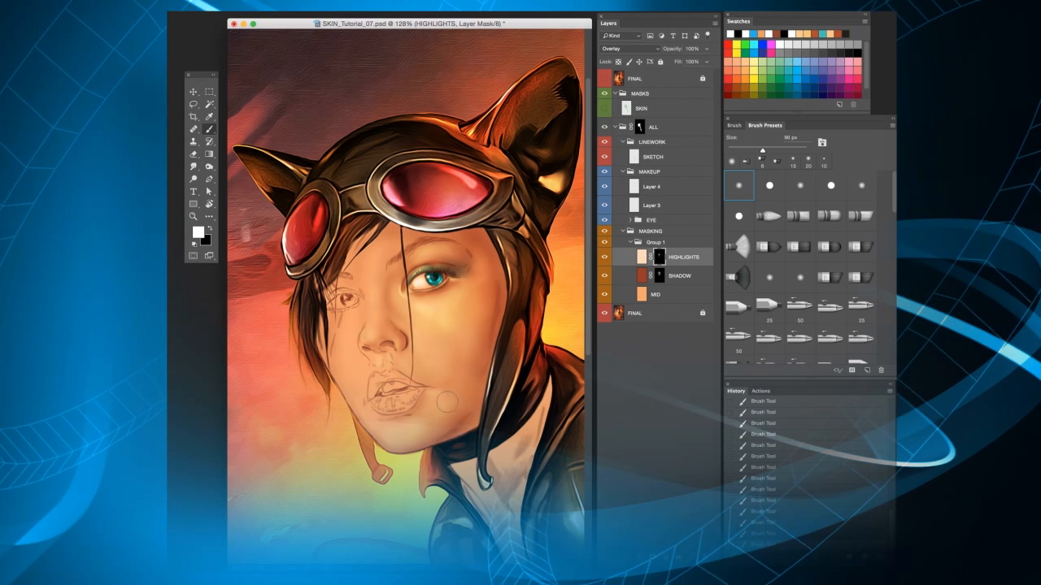
key(bracketright)
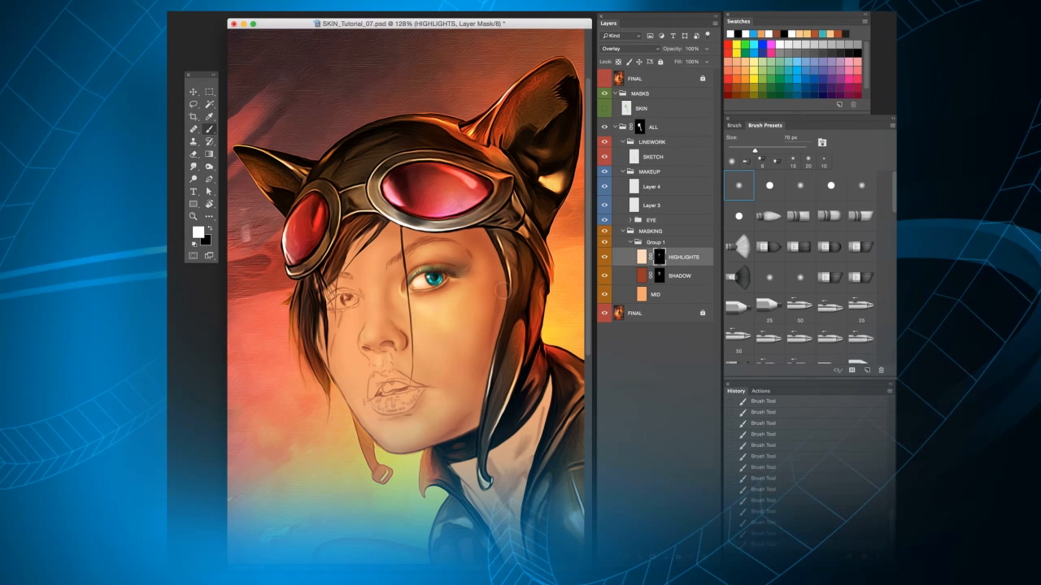
key(bracketright)
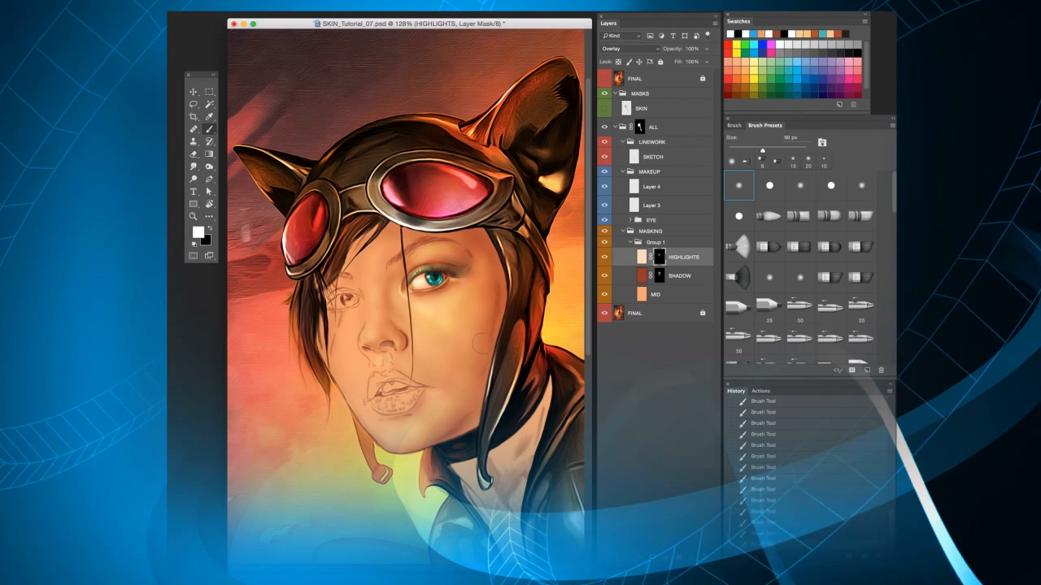
- Tone down the cheek highlights in black on the HIGHLIGHTS mask, enlarging the brush from 90 px to 100 px
key(x)
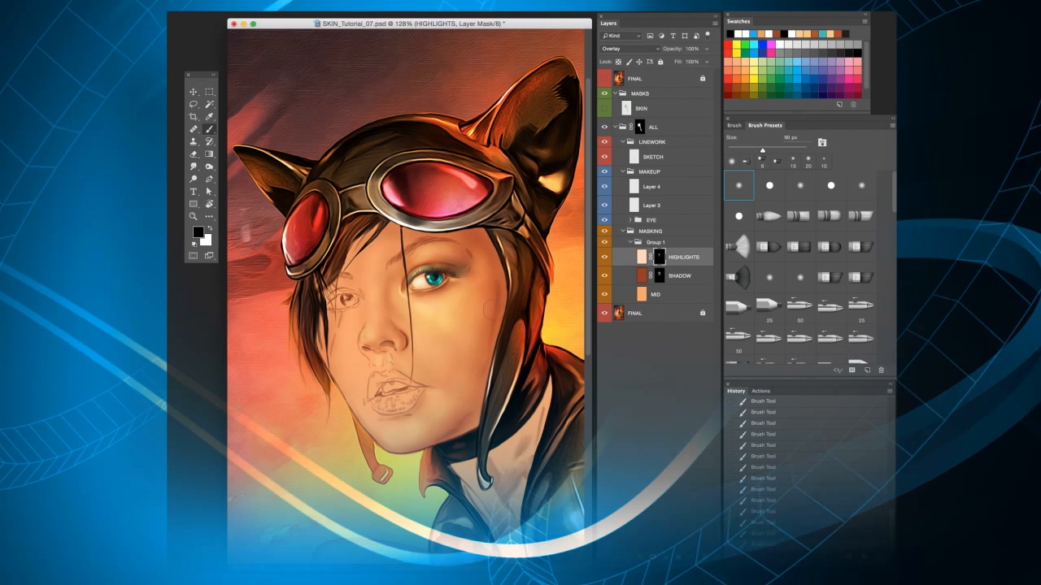
key(bracketright)
key(bracketright)
key(bracketright)
key(bracketright)
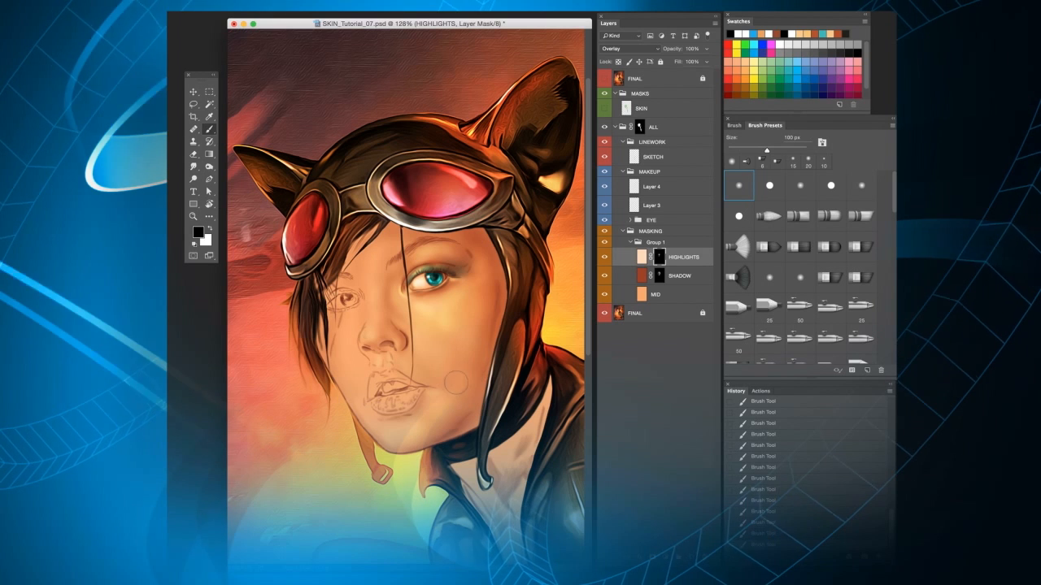
- Adjust the soft round brush to 90 px for painting the cheek highlights on the HIGHLIGHTS layer mask
key(bracketleft)
key(bracketleft)
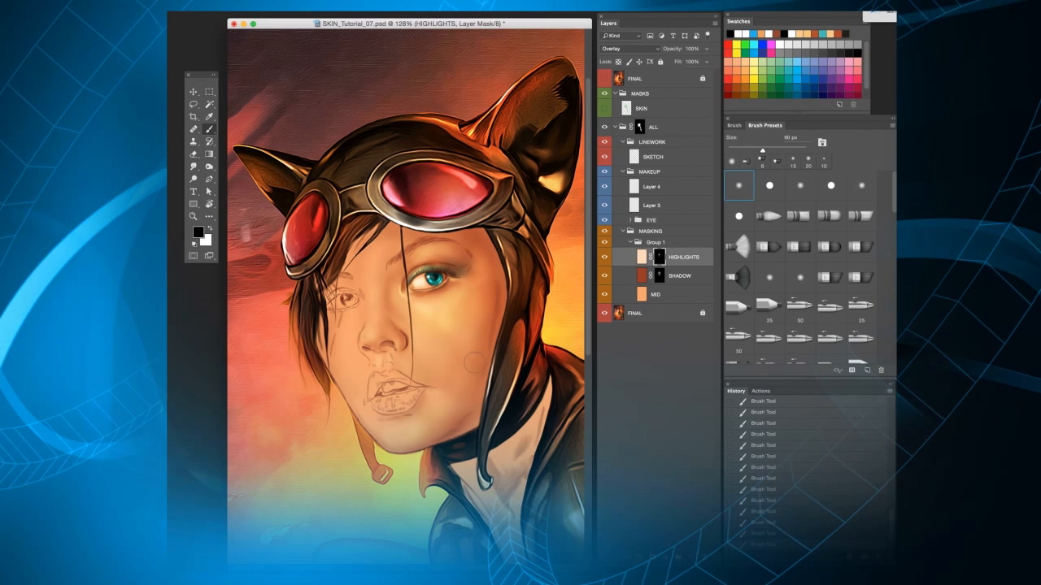
key(bracketright)
key(bracketright)
key(bracketright)
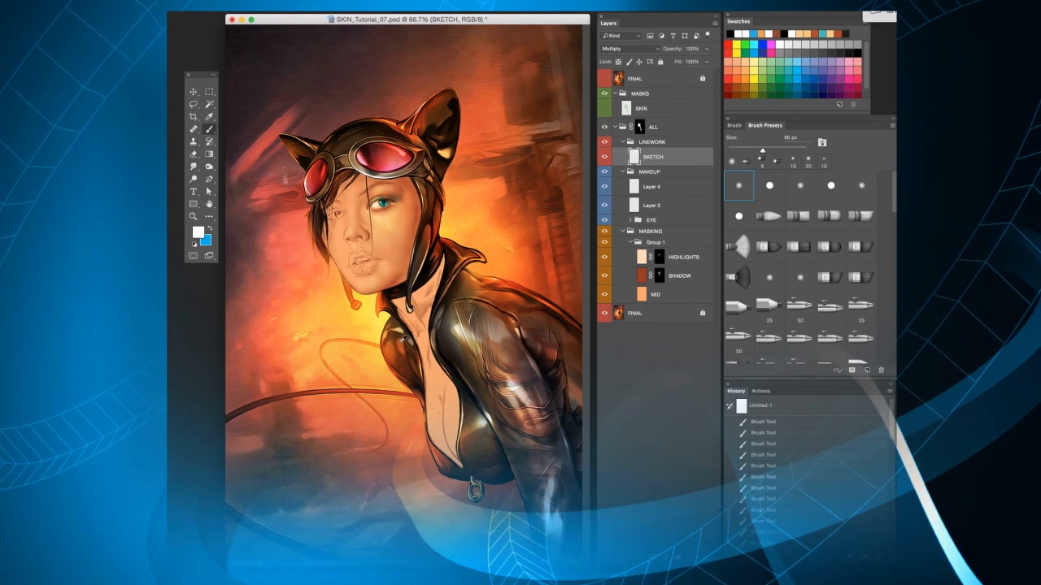
- Merge the ALL group and all of its contents down to the MID layer into a single layer
scroll(393, 348, up, 3)
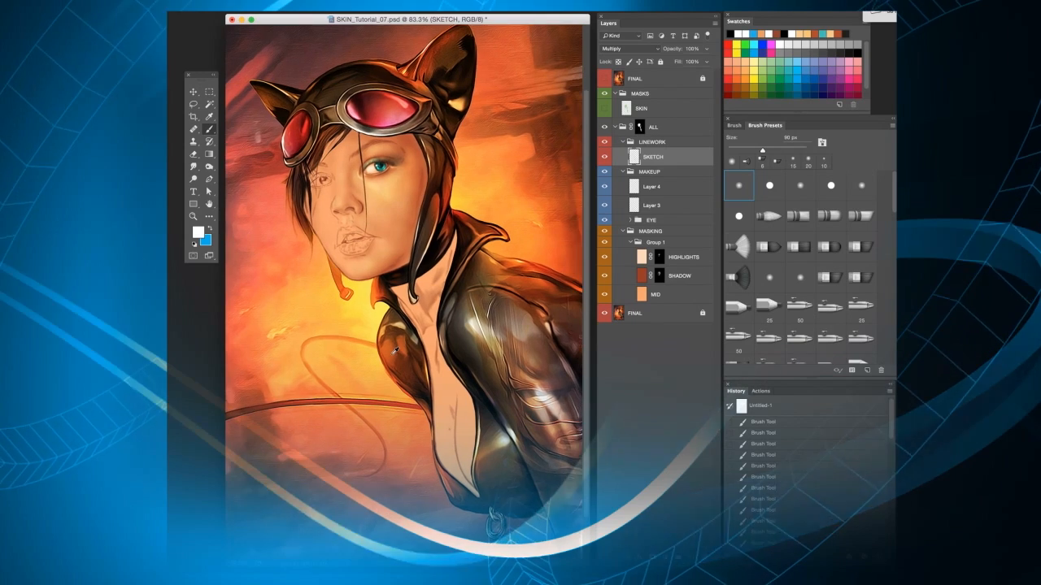
scroll(394, 349, up, 3)
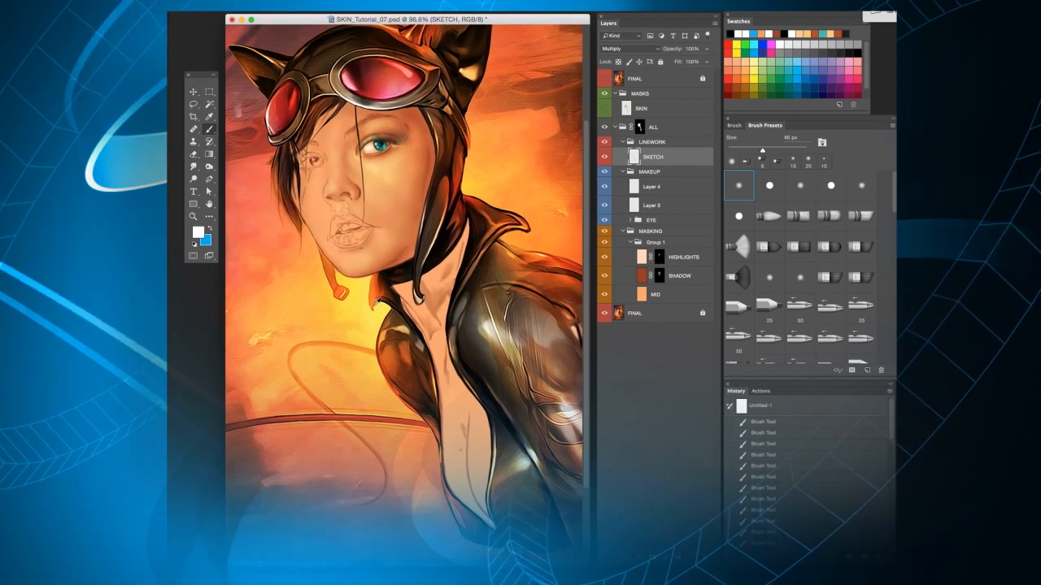
scroll(375, 302, up, 3)
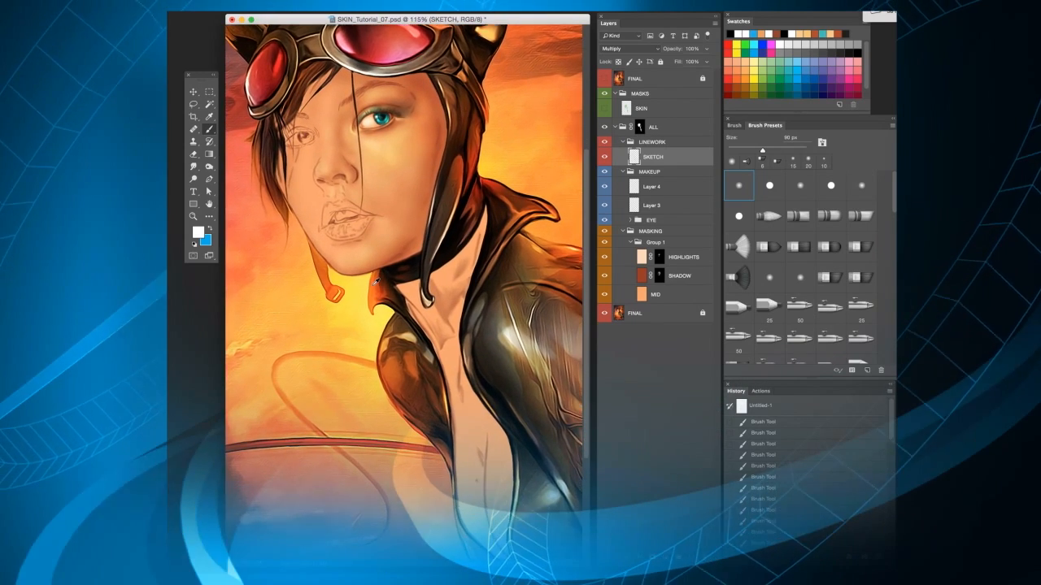
scroll(375, 280, up, 2)
drag(453, 172, 504, 335)
scroll(455, 286, up, 2)
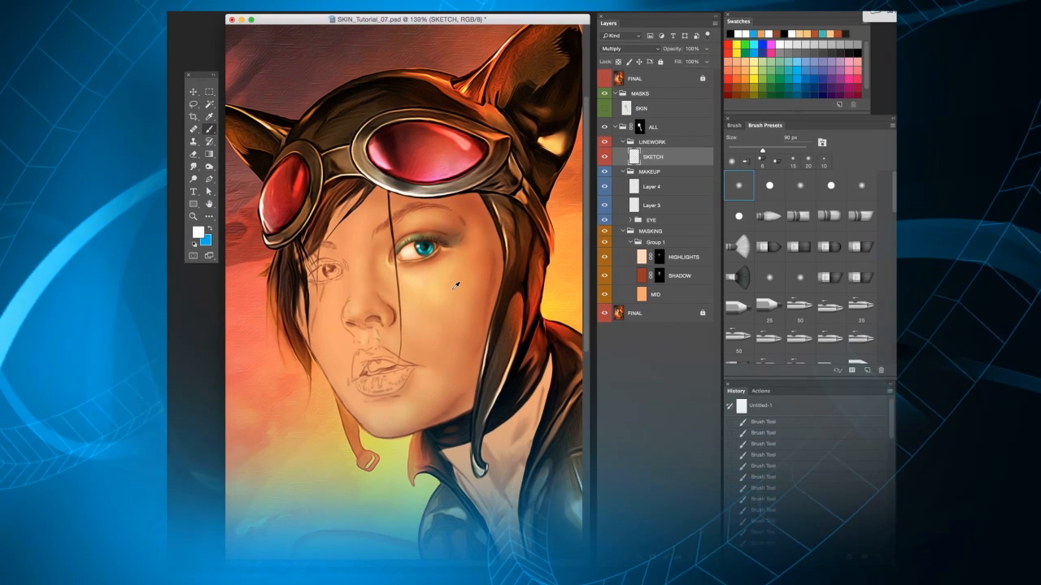
scroll(455, 286, up, 1)
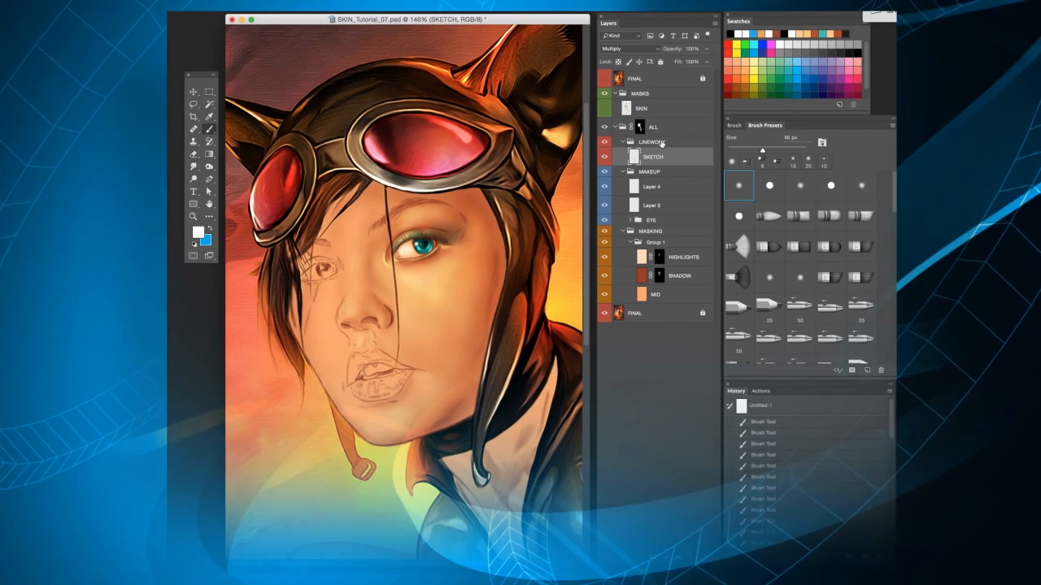
click(665, 129)
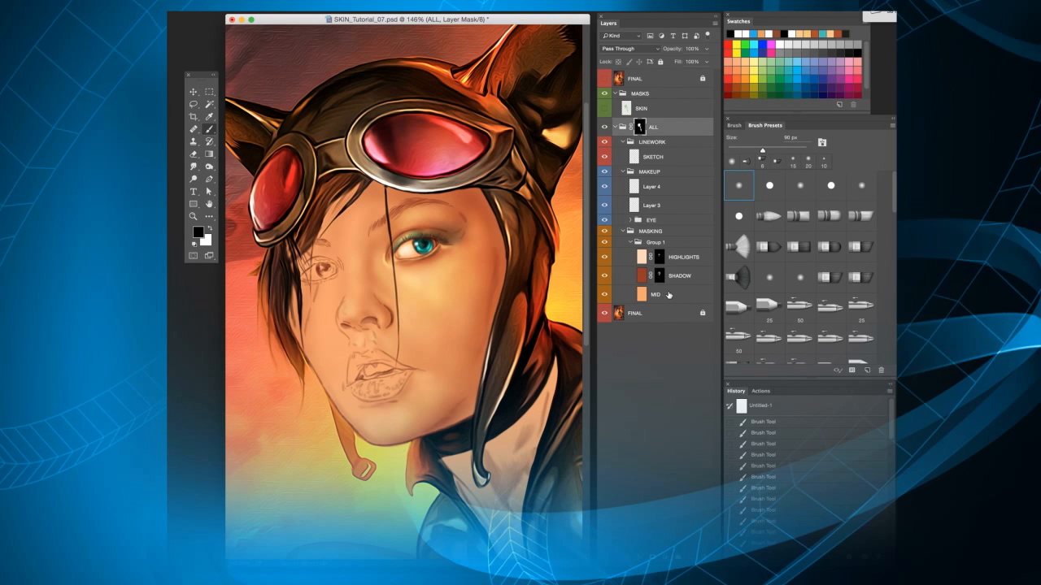
shift+click(668, 296)
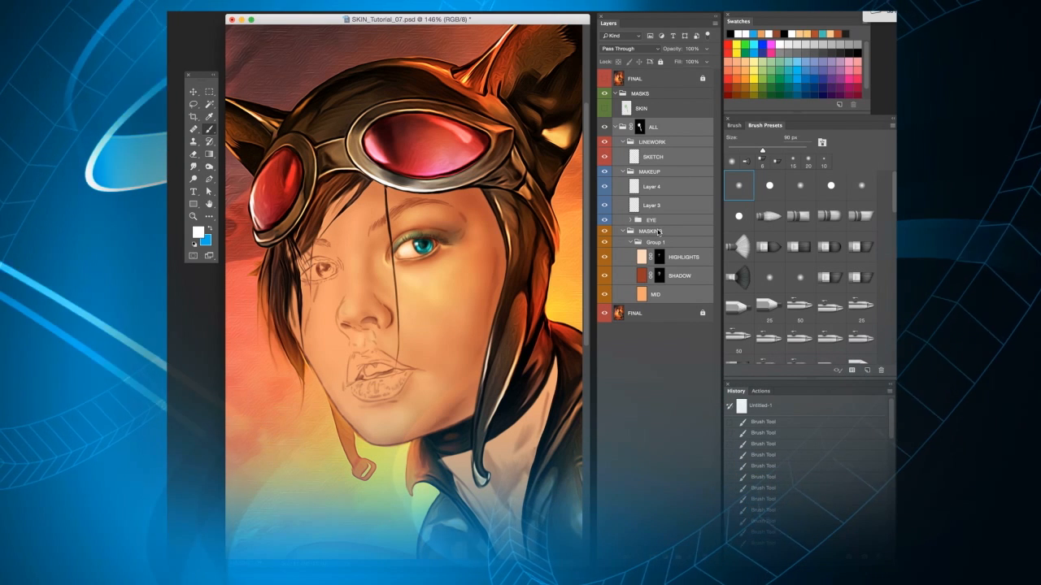
key(ctrl+e)
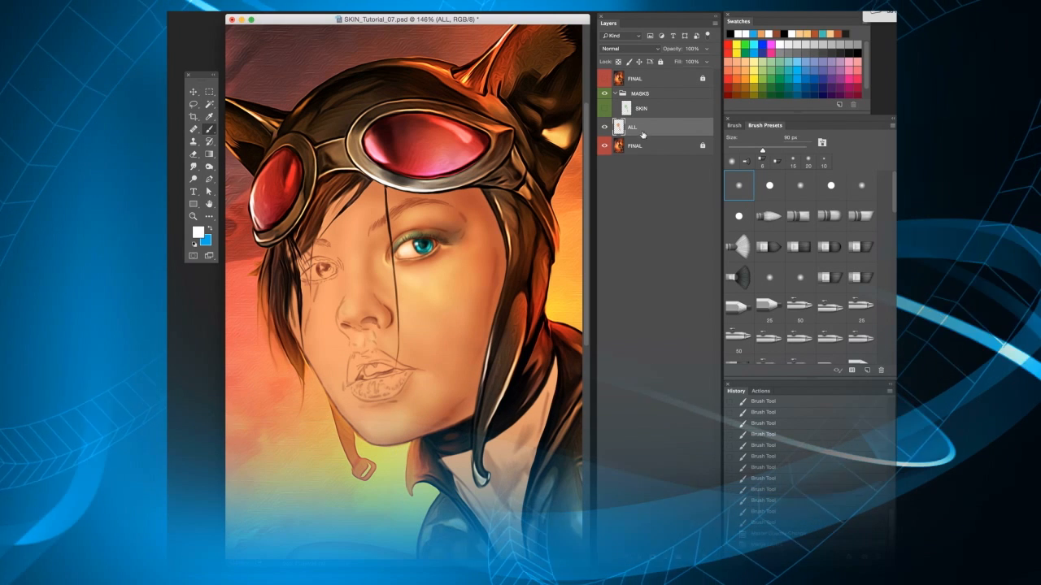
- Place the merged ALL layer inside a new group and duplicate it twice there
key(ctrl+g)
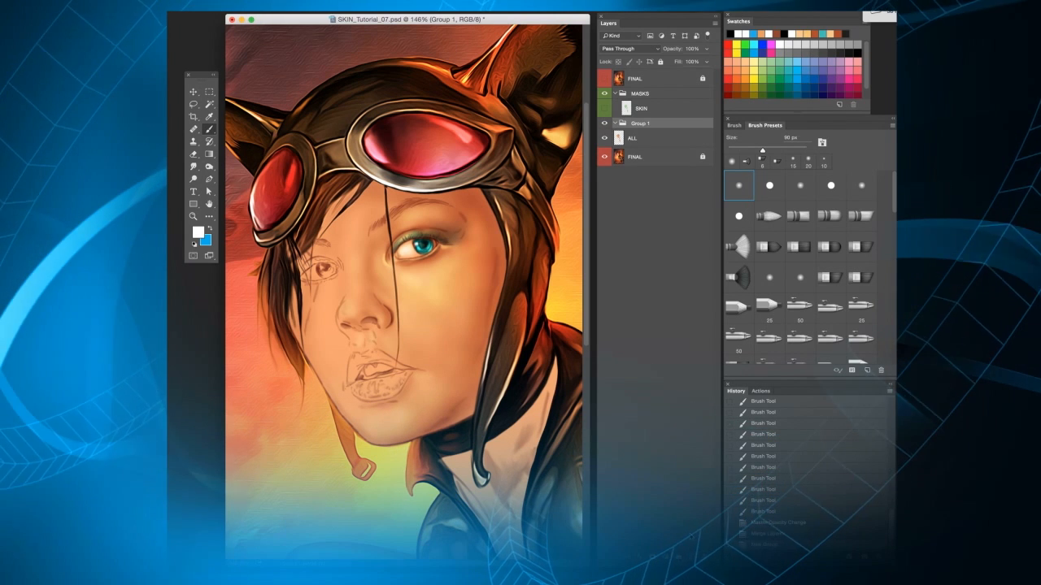
click(650, 138)
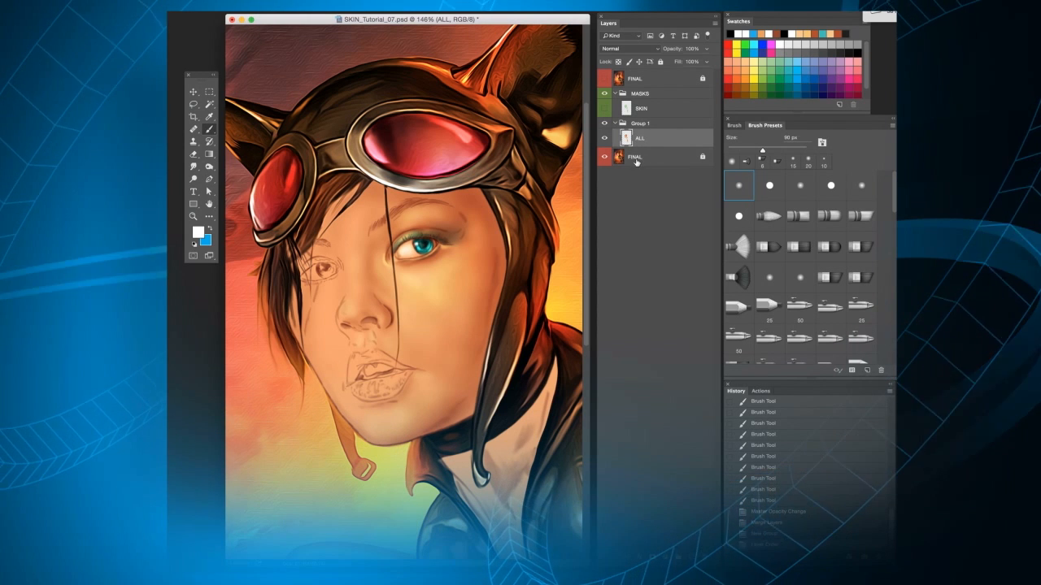
key(ctrl+j)
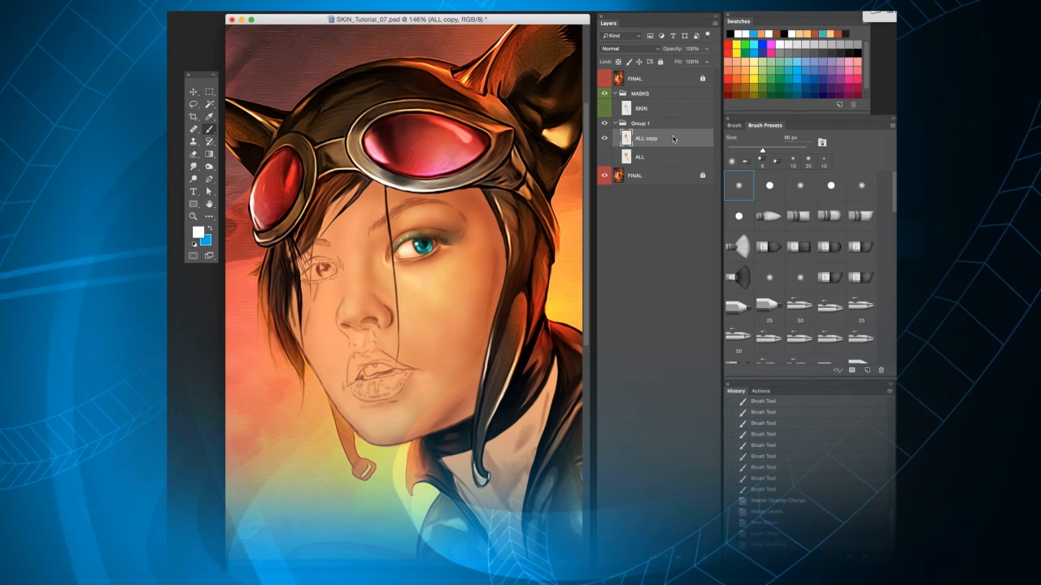
scroll(459, 248, up, 2)
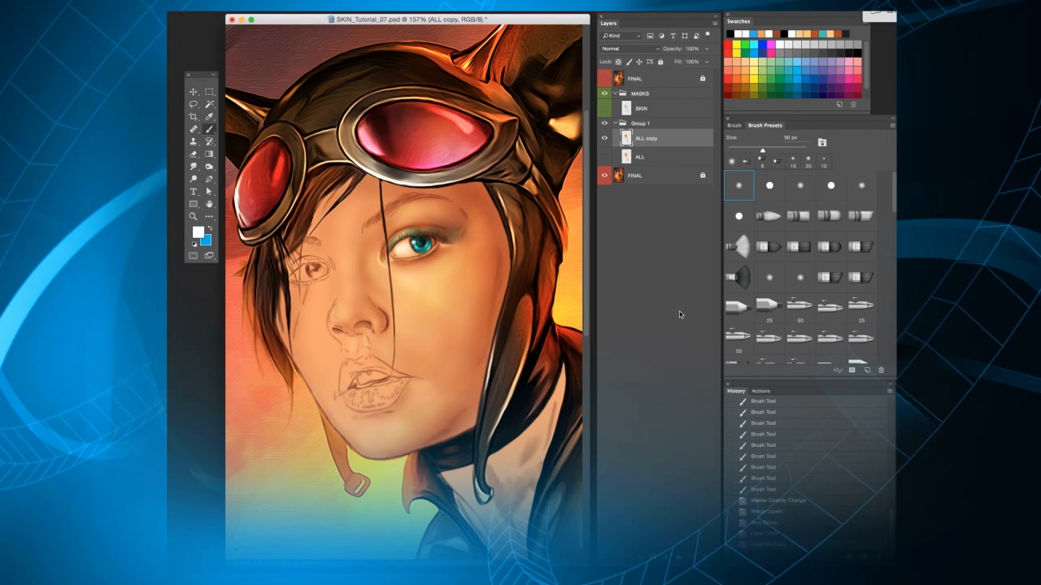
key(super+j)
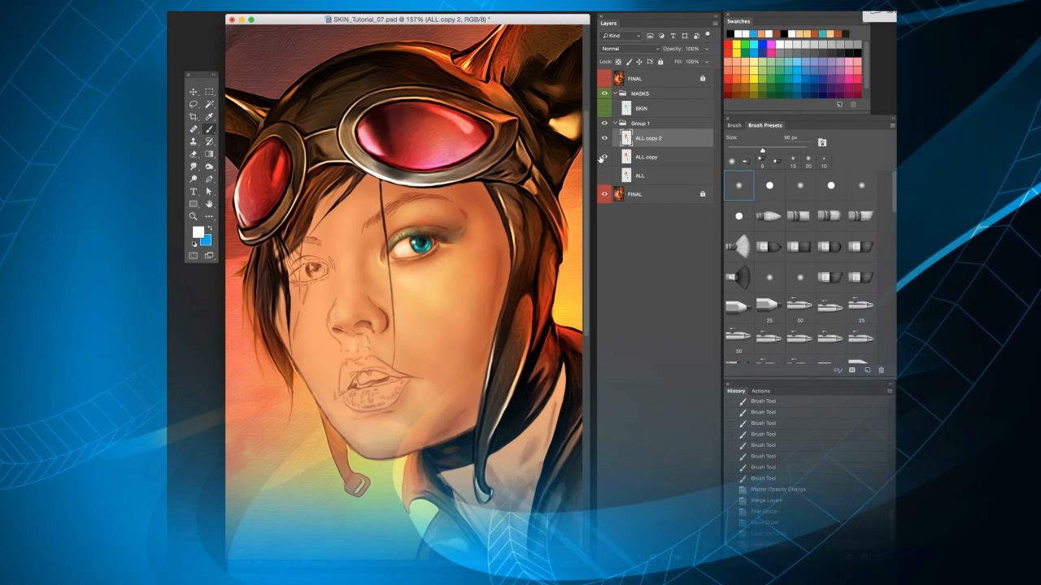
- Set the ALL copy 2 layer's blending mode to Multiply after trying Overlay, and add a layer mask inverted to black
click(655, 50)
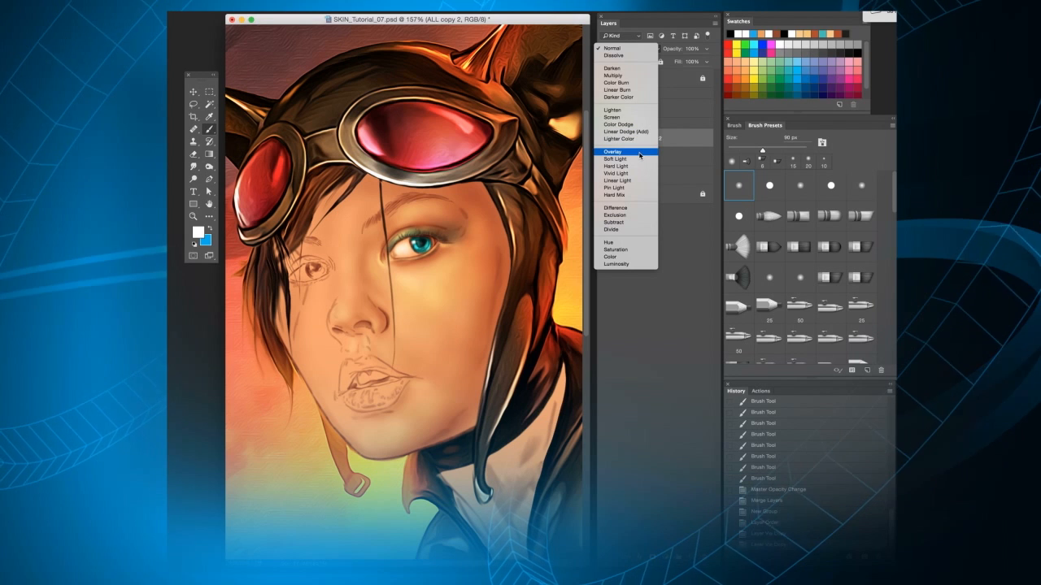
click(640, 152)
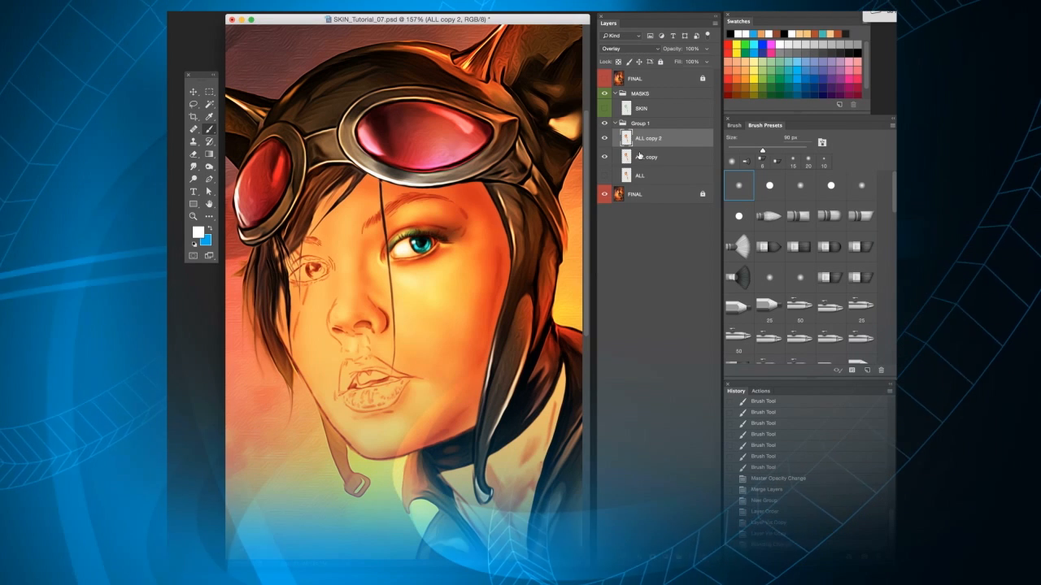
click(656, 50)
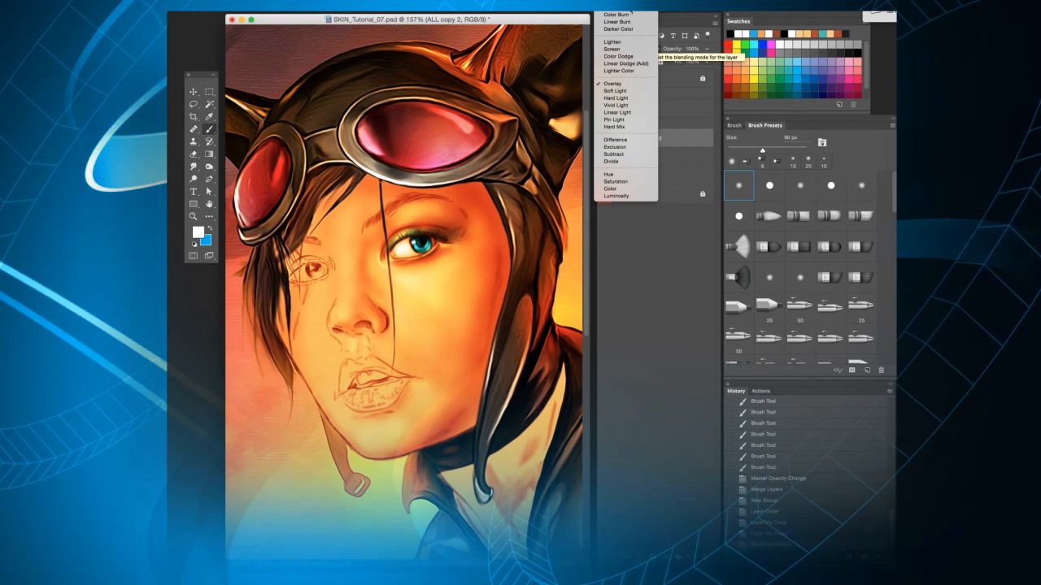
click(632, 11)
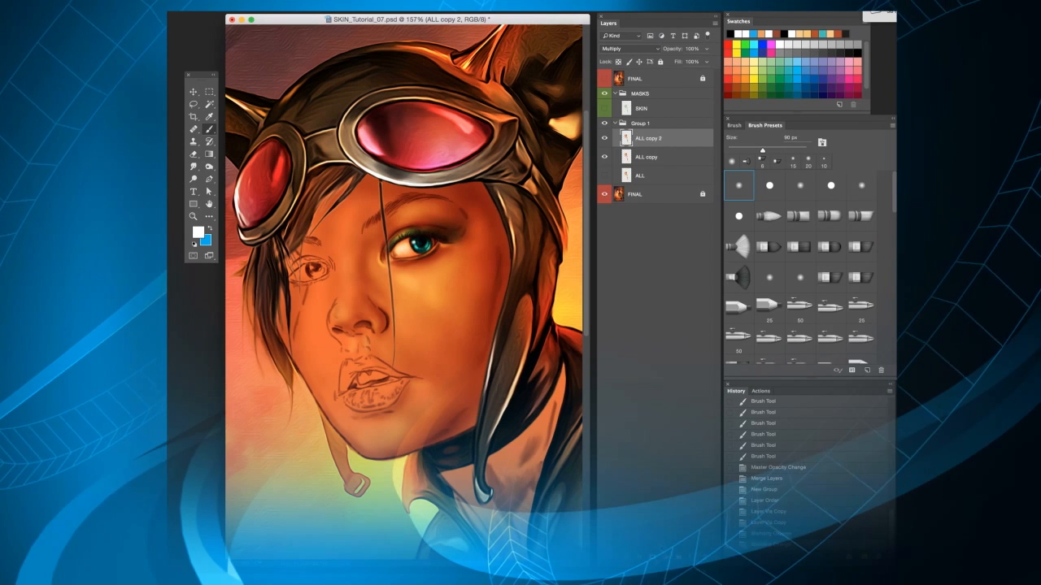
click(652, 556)
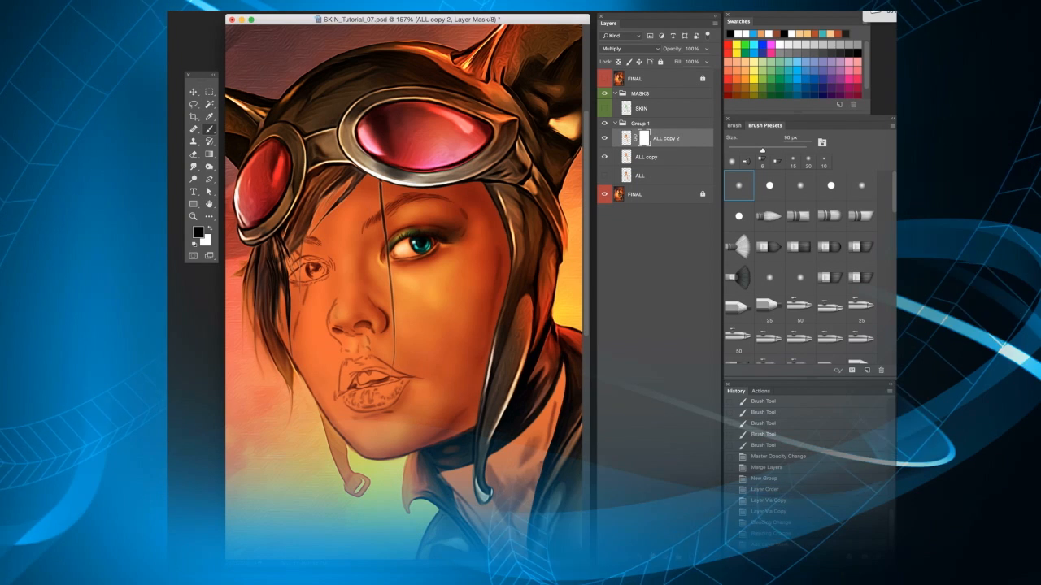
key(super+i)
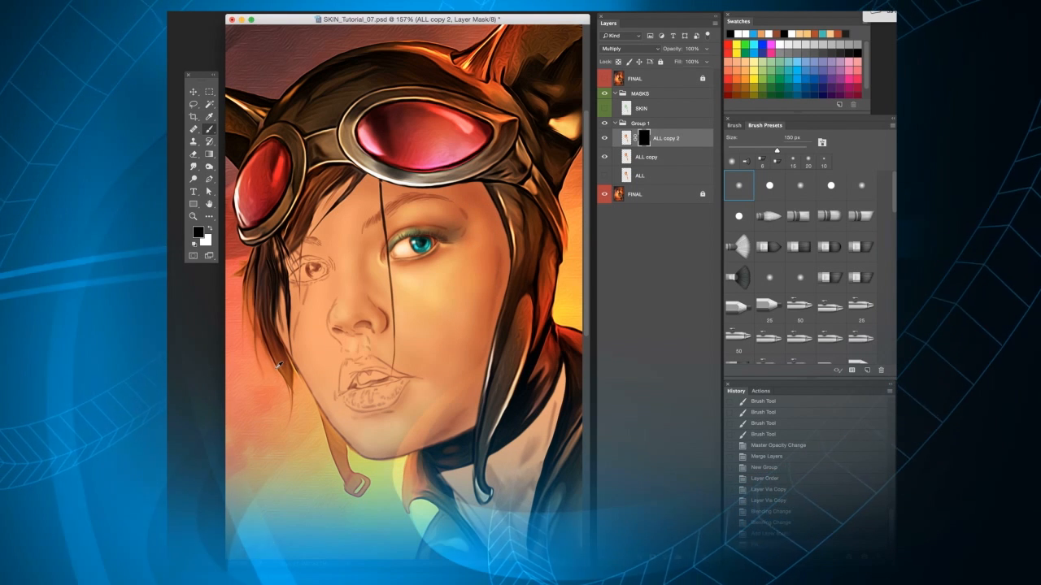
- Paint white on the ALL copy 2 mask with a 150 to 175 px soft brush to shade the temple and face edge along the hood
scroll(278, 365, up, 1)
scroll(279, 365, up, 1)
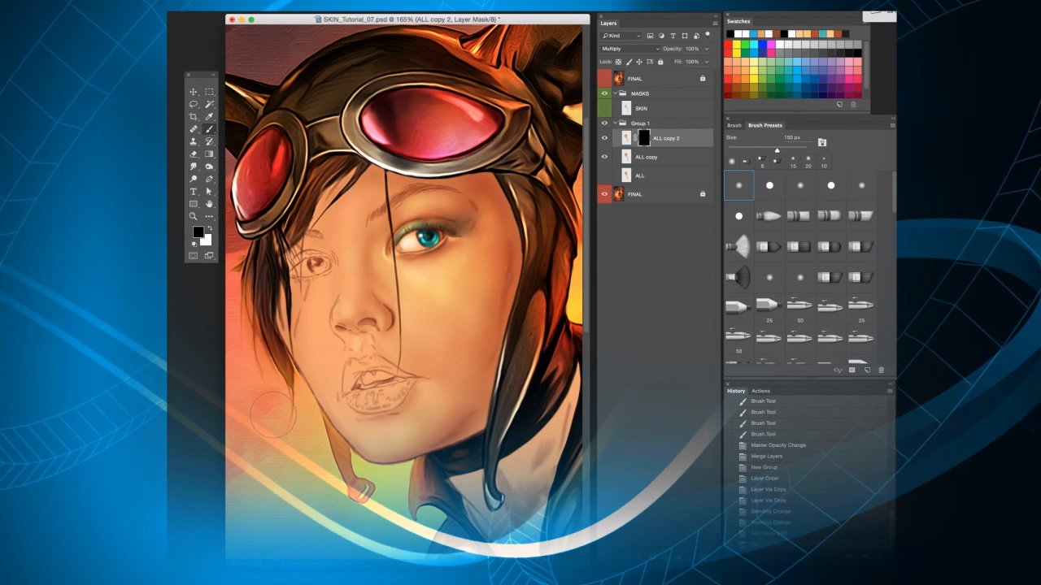
scroll(484, 229, up, 1)
drag(520, 249, 516, 255)
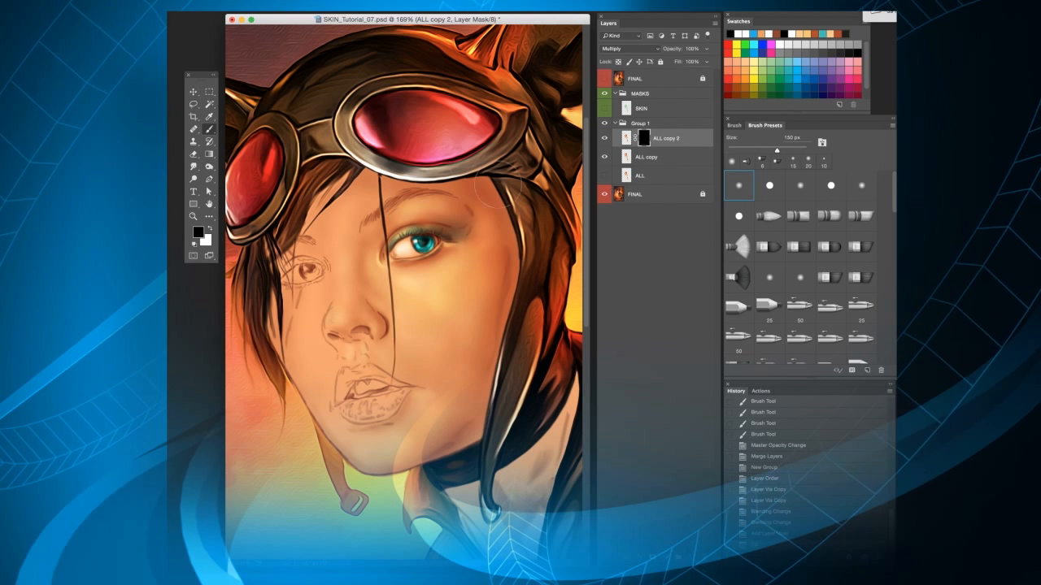
key(bracketright)
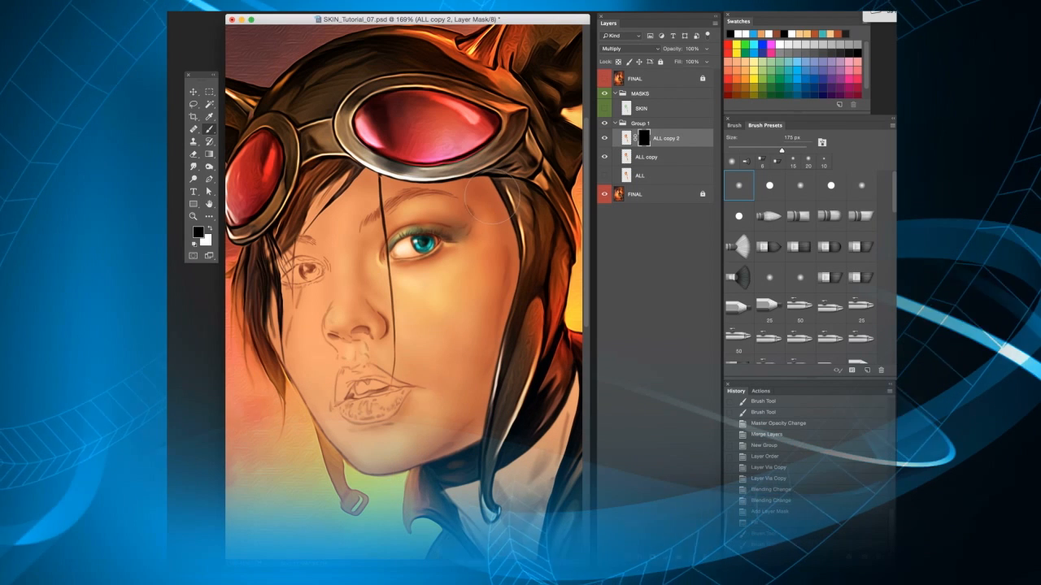
key(x)
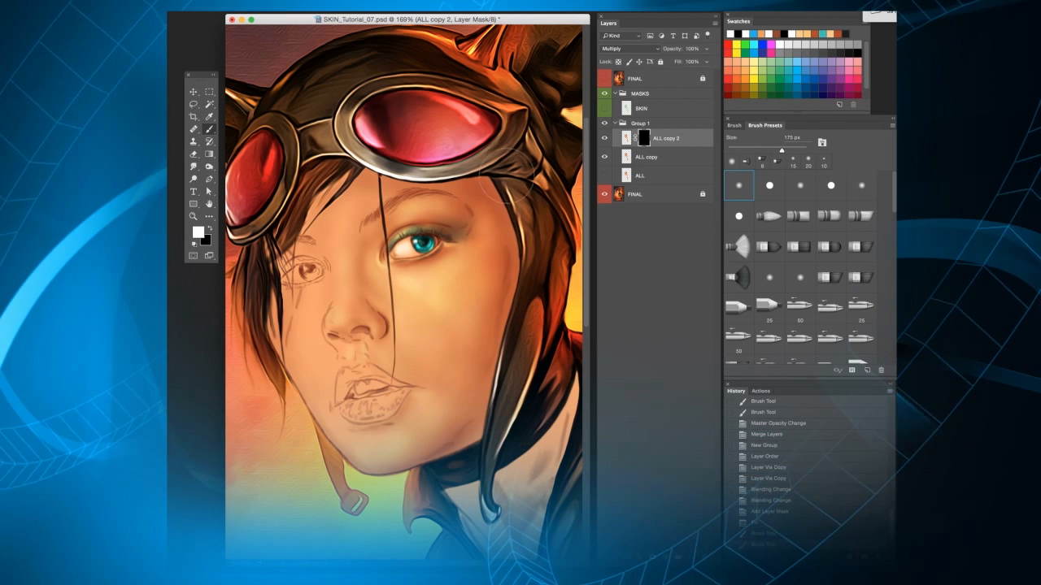
drag(505, 213, 516, 280)
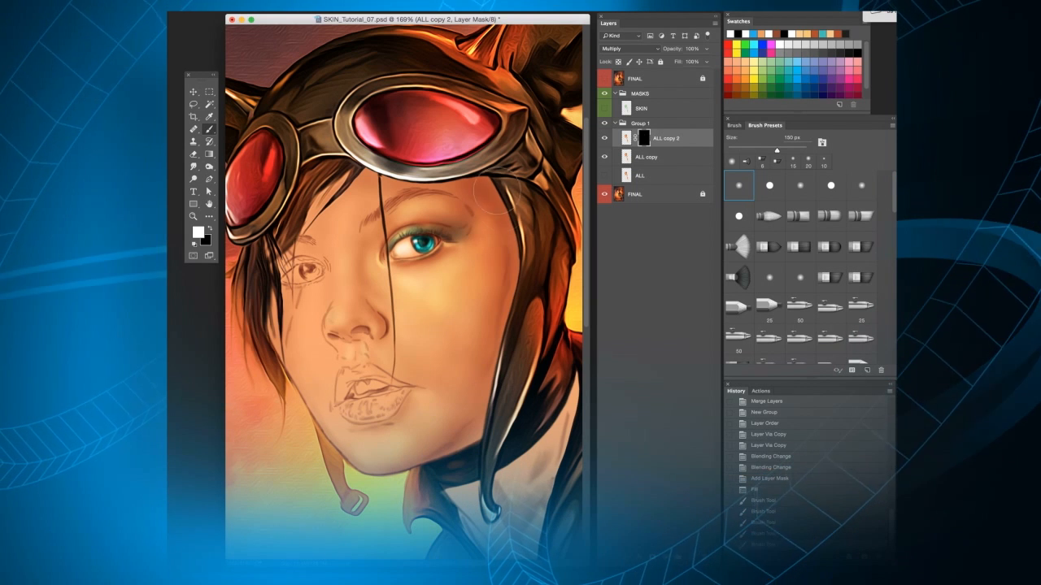
mouse_move(483, 183)
mouse_down()
mouse_move(458, 175)
mouse_move(469, 191)
mouse_move(445, 150)
mouse_move(512, 235)
mouse_up()
drag(498, 196, 510, 218)
mouse_move(483, 180)
mouse_down()
mouse_move(505, 223)
mouse_move(474, 213)
mouse_up()
key(bracketright)
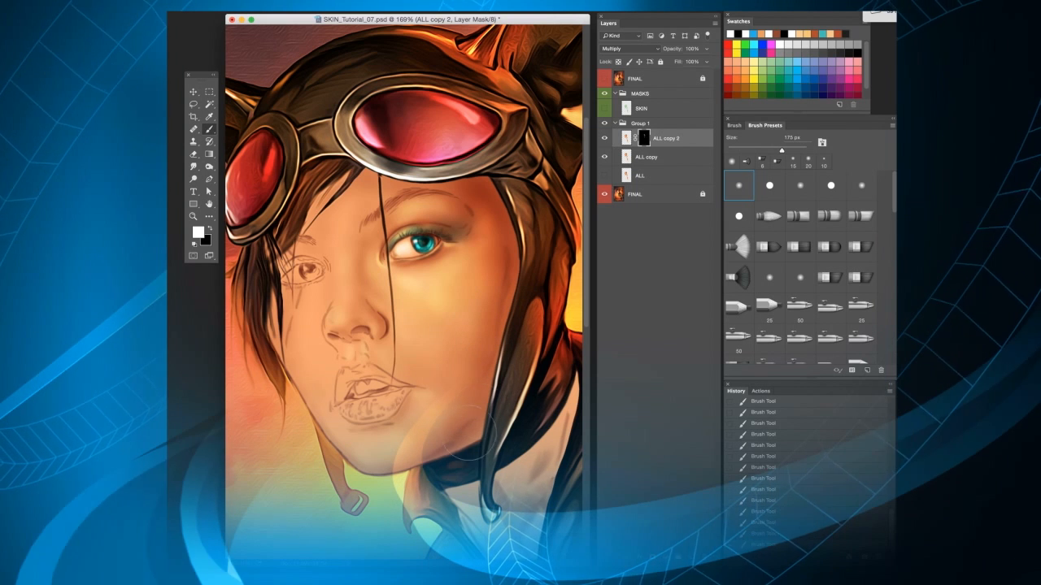
key(bracketright)
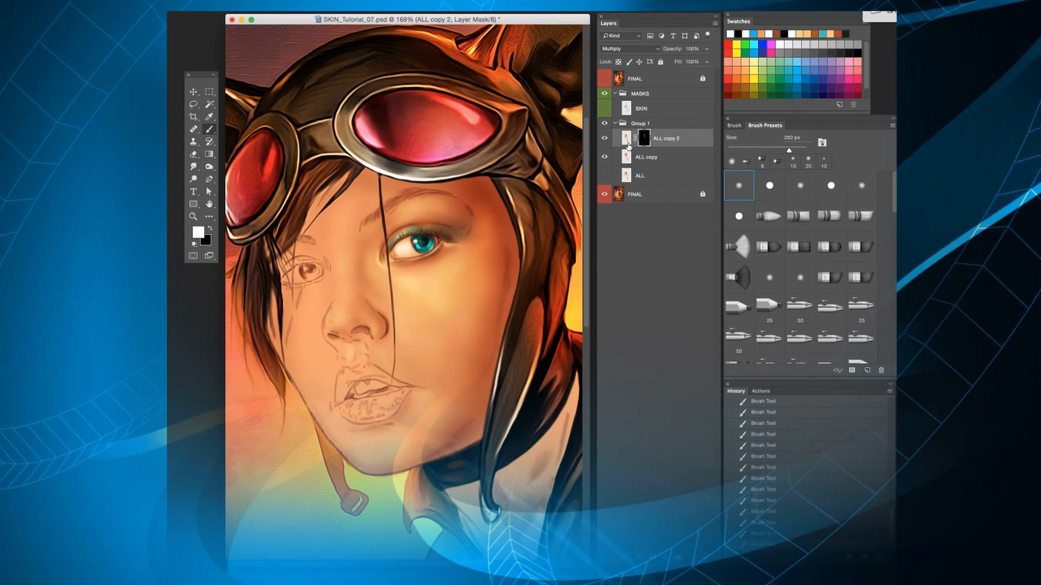
- Apply Hue/Saturation to the ALL copy 2 layer's image with Hue +14 and Lightness -43
click(626, 139)
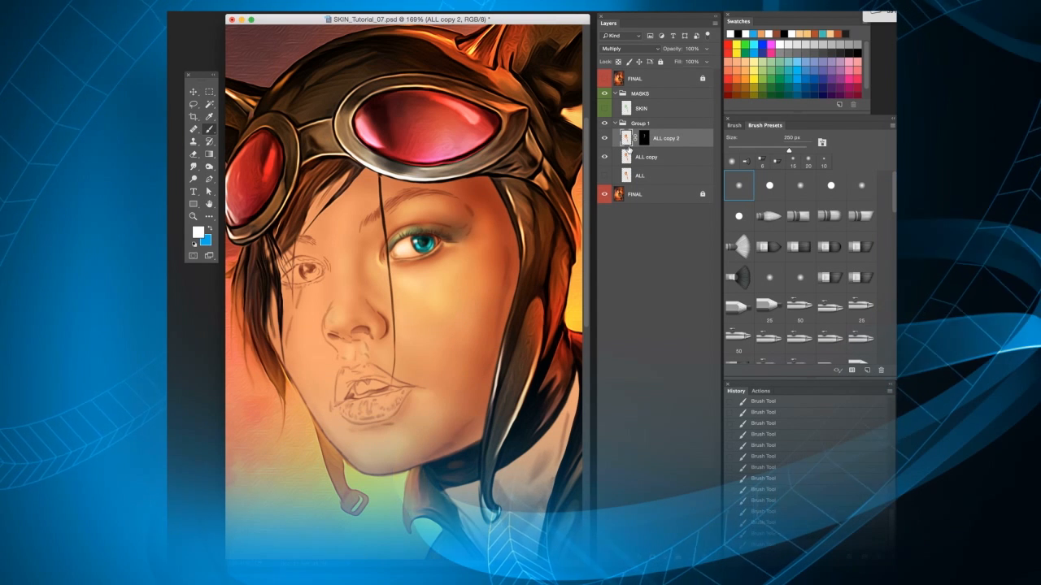
key(super+u)
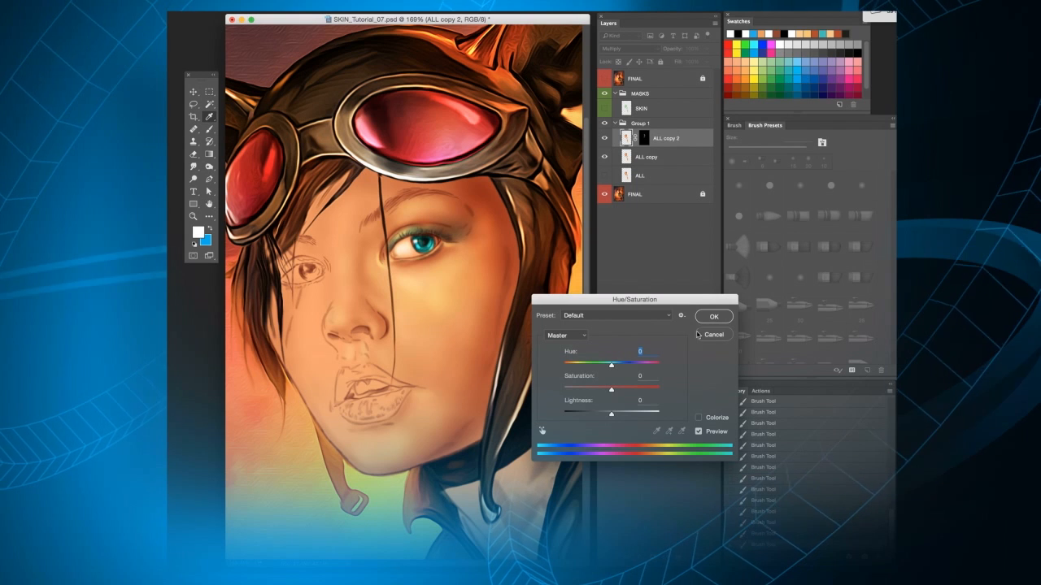
drag(612, 415, 590, 416)
click(609, 370)
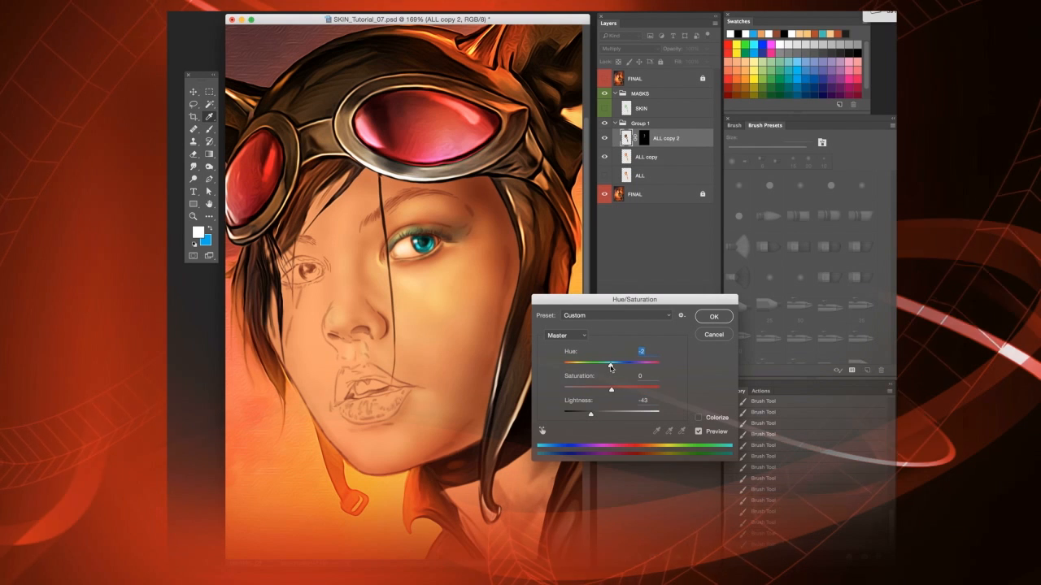
mouse_move(611, 367)
mouse_down()
mouse_move(602, 368)
mouse_move(619, 370)
mouse_up()
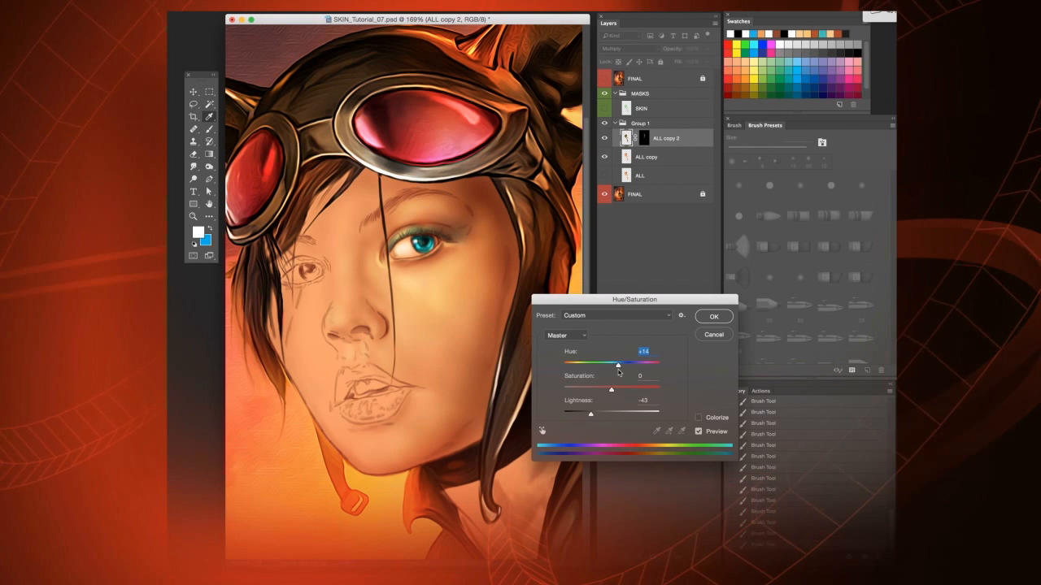
click(713, 317)
- Paint black on the ALL copy 2 layer mask with a 175 px soft brush to soften the shading near the brow and temple
click(643, 140)
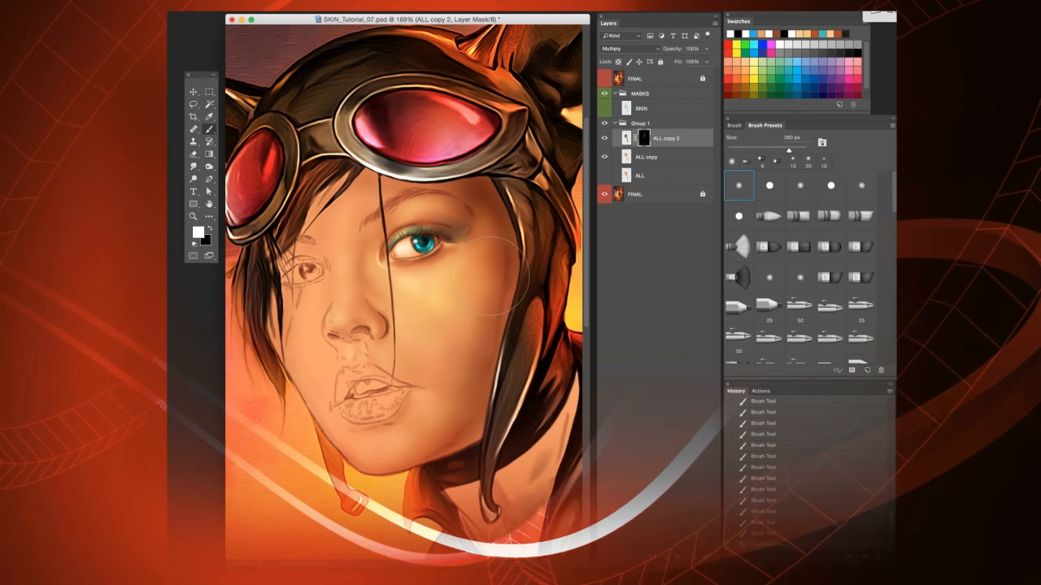
key(x)
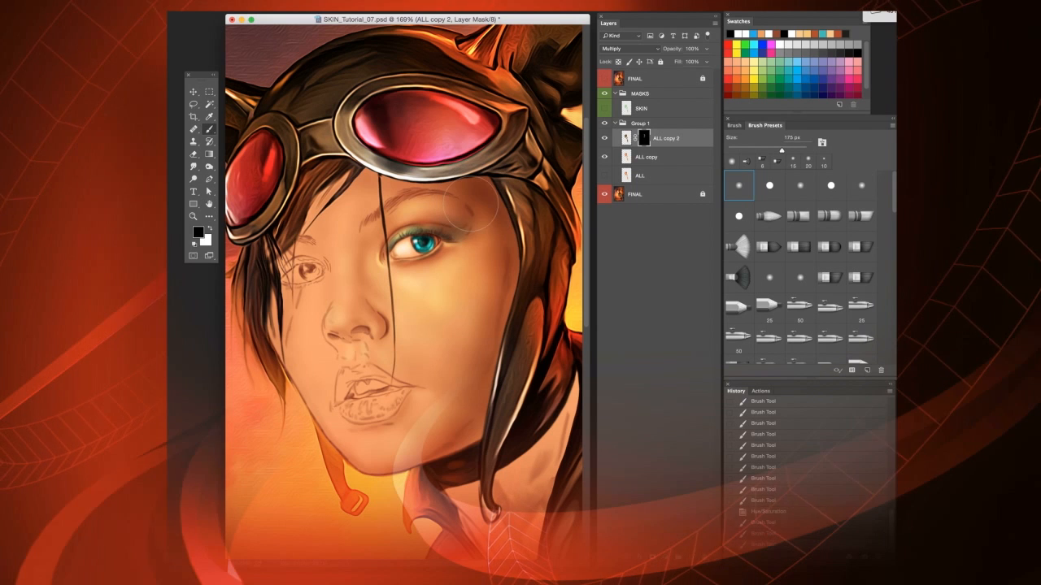
key(bracketleft)
key(bracketleft)
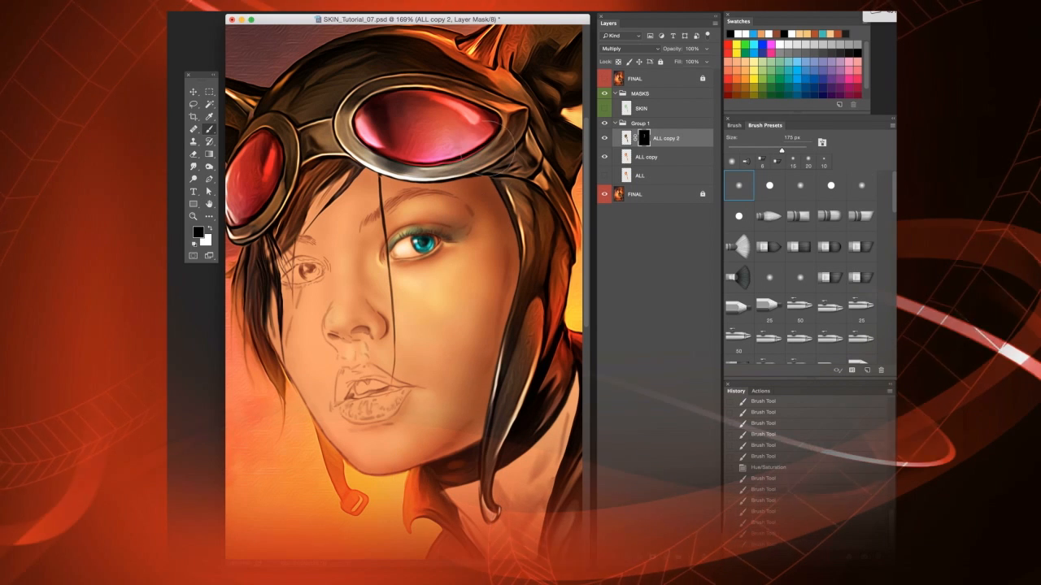
- Paint white on the ALL copy 2 mask with a 40 to 50 px brush to deepen the shadow along the face edge beside the hood
key(x)
key(bracketleft)
key(bracketleft)
key(bracketleft)
key(bracketleft)
key(bracketleft)
key(bracketleft)
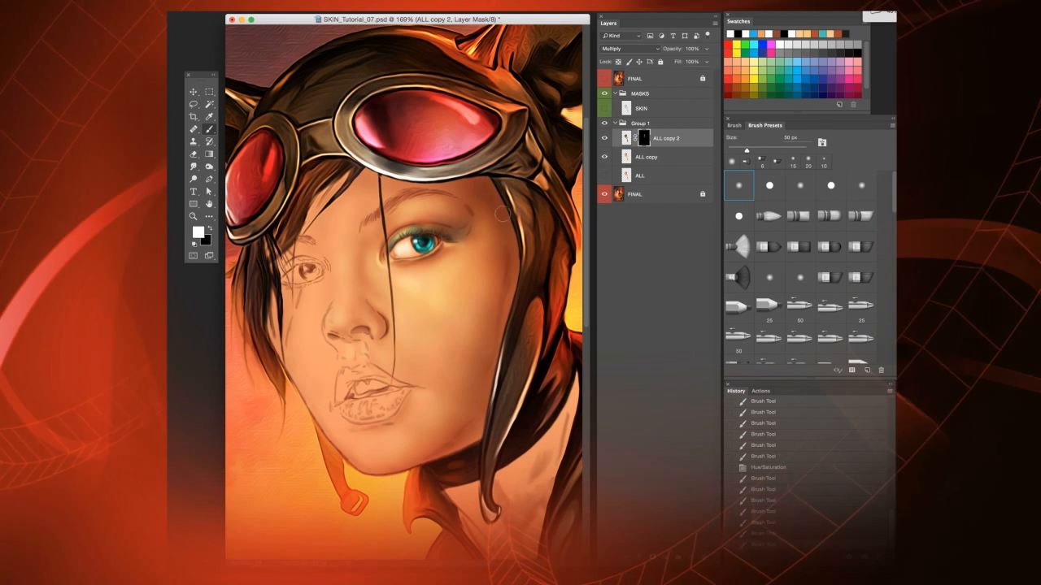
key(bracketleft)
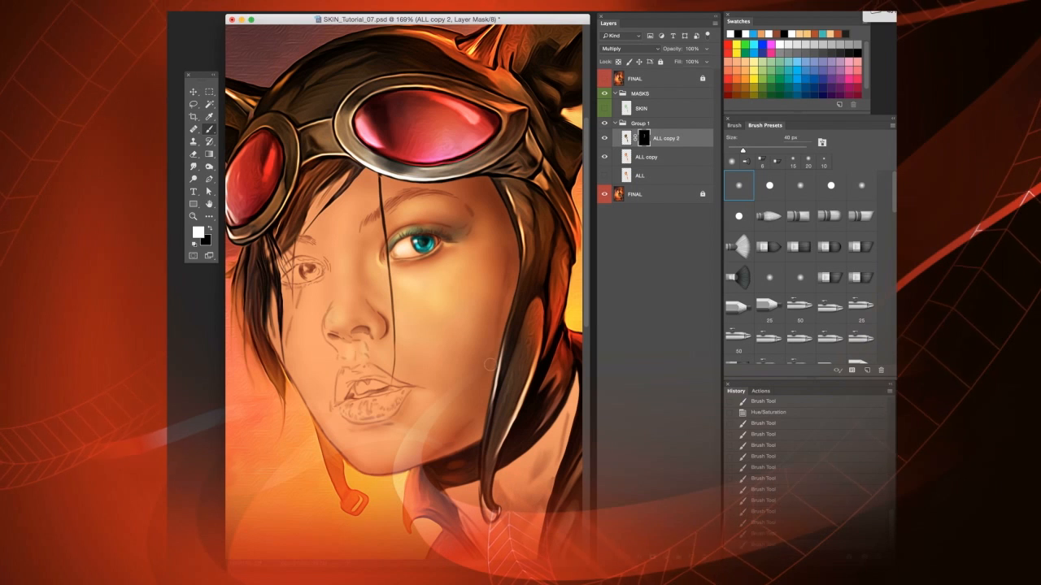
key(bracketright)
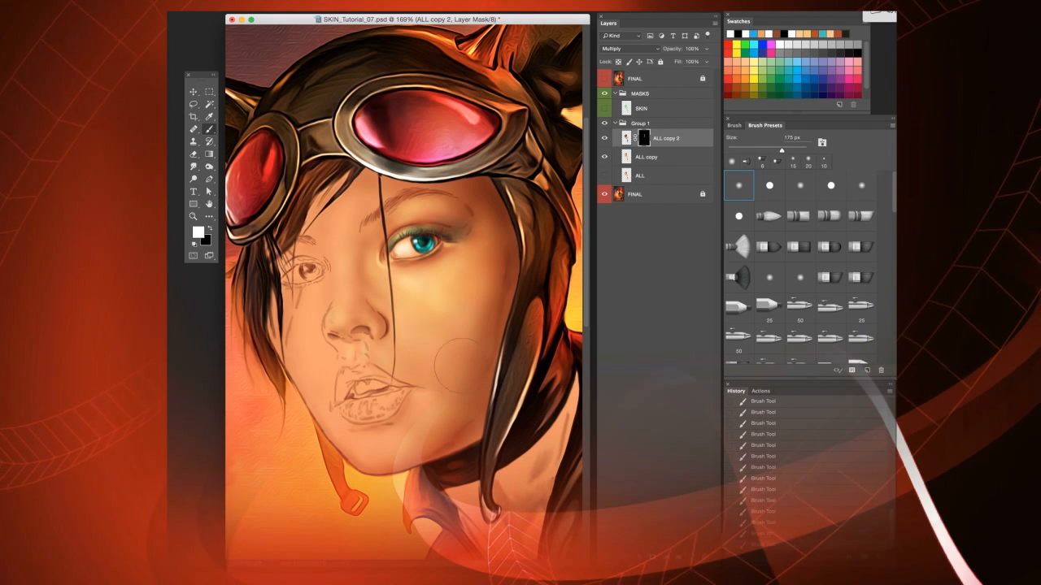
- Shade the cheek and jaw on the ALL copy 2 mask in white with a 90 to 175 px soft brush
key(bracketleft)
key(bracketleft)
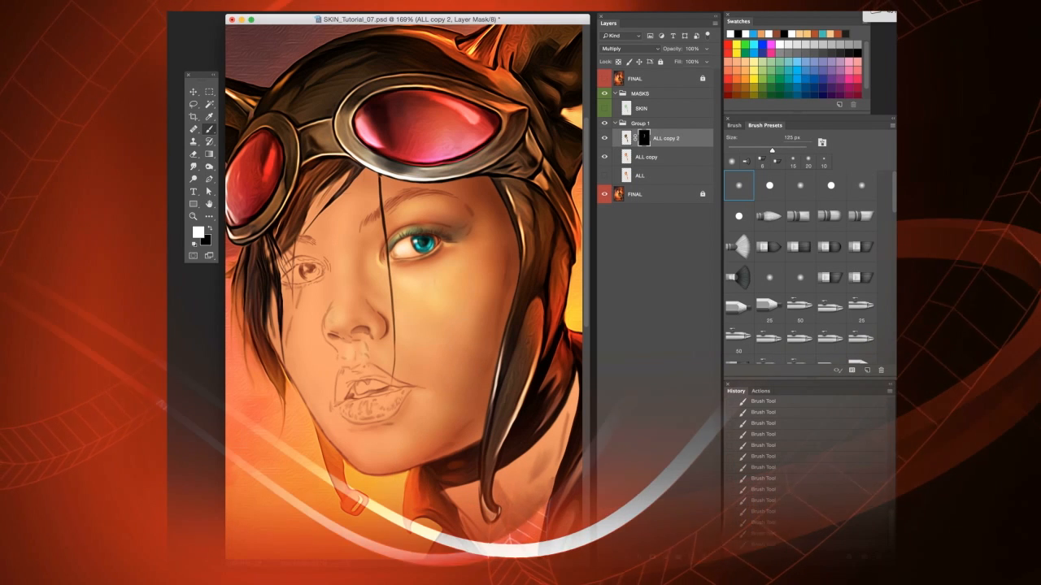
key(bracketright)
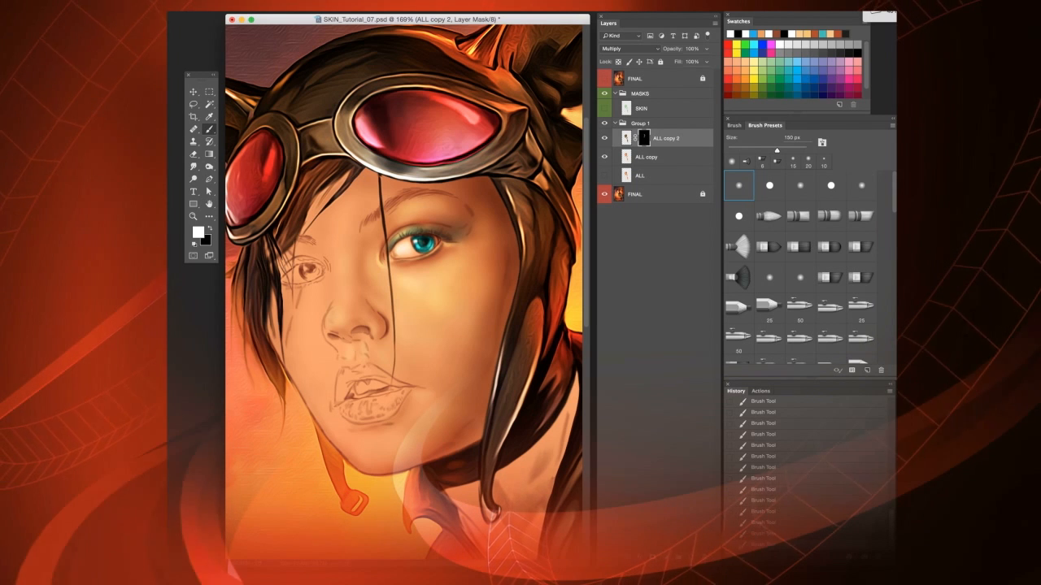
key(bracketleft)
key(bracketleft)
key(bracketleft)
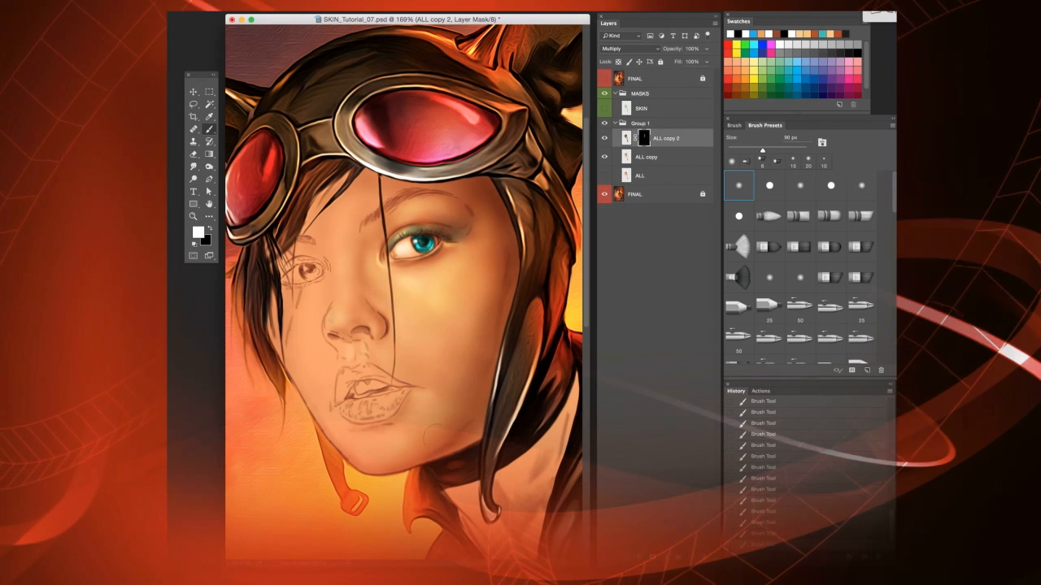
key(bracketright)
key(bracketright)
key(bracketright)
key(bracketright)
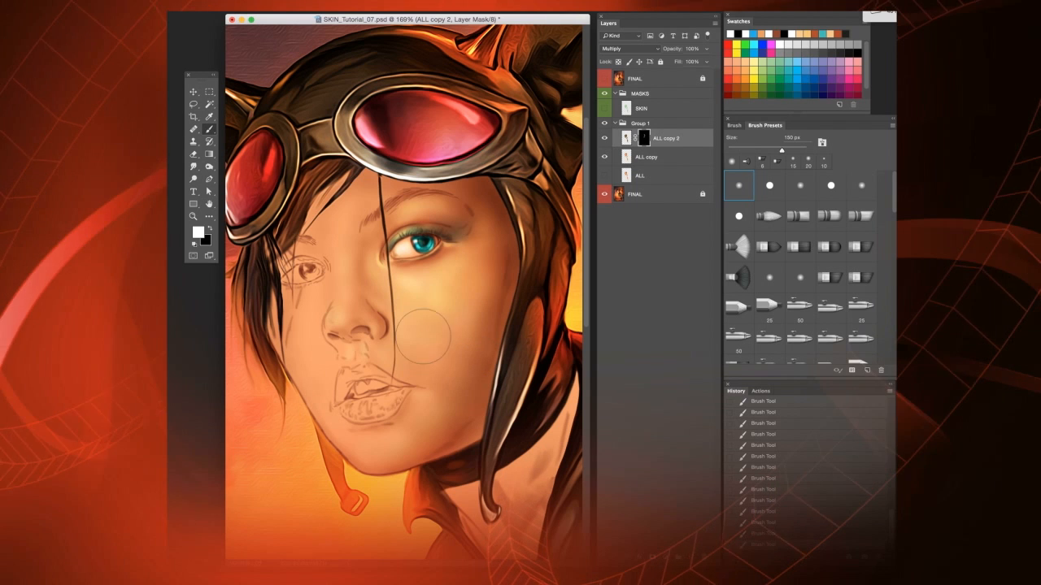
- Paint shadows along the nose bridge and inner eye corner on the mask with a 15 to 30 px brush
key(bracketleft)
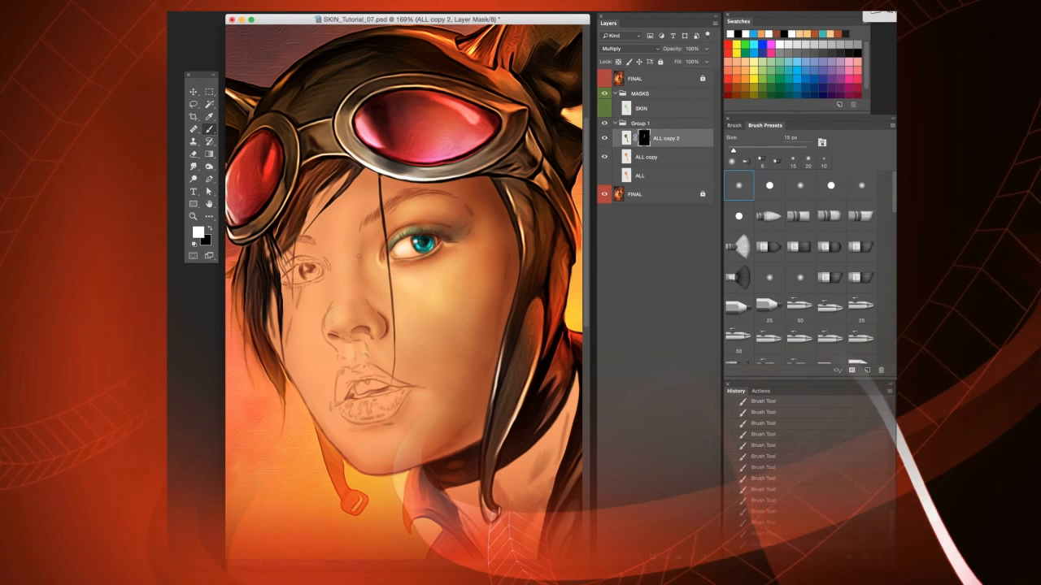
key(])
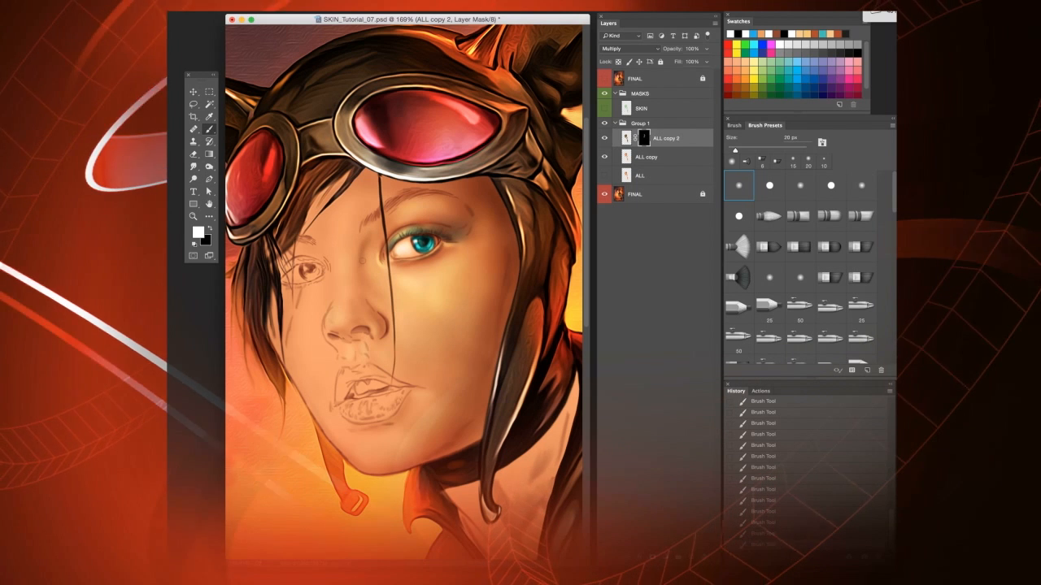
key(])
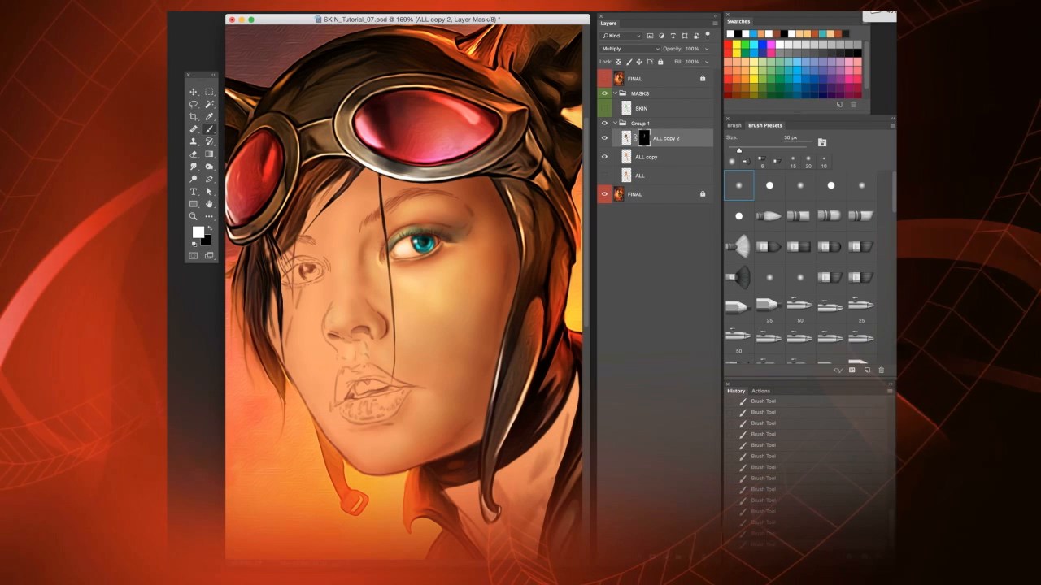
key([)
key([)
key([)
key([)
key([)
key([)
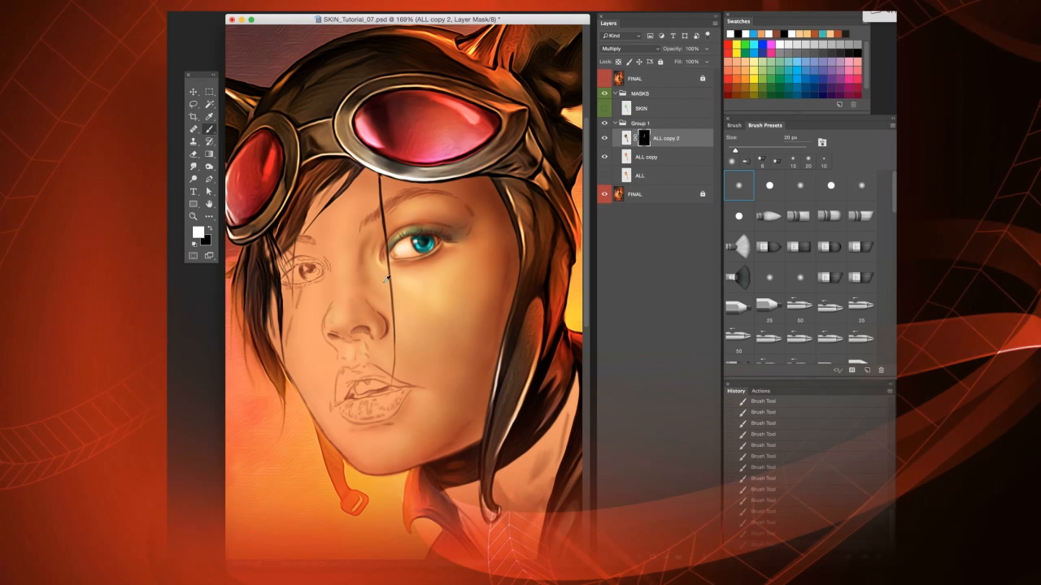
- Refine the thin shadow lines around the painted eye on the mask with a 3 to 5 px brush
scroll(387, 279, up, 3)
drag(394, 294, 377, 310)
key(bracketleft)
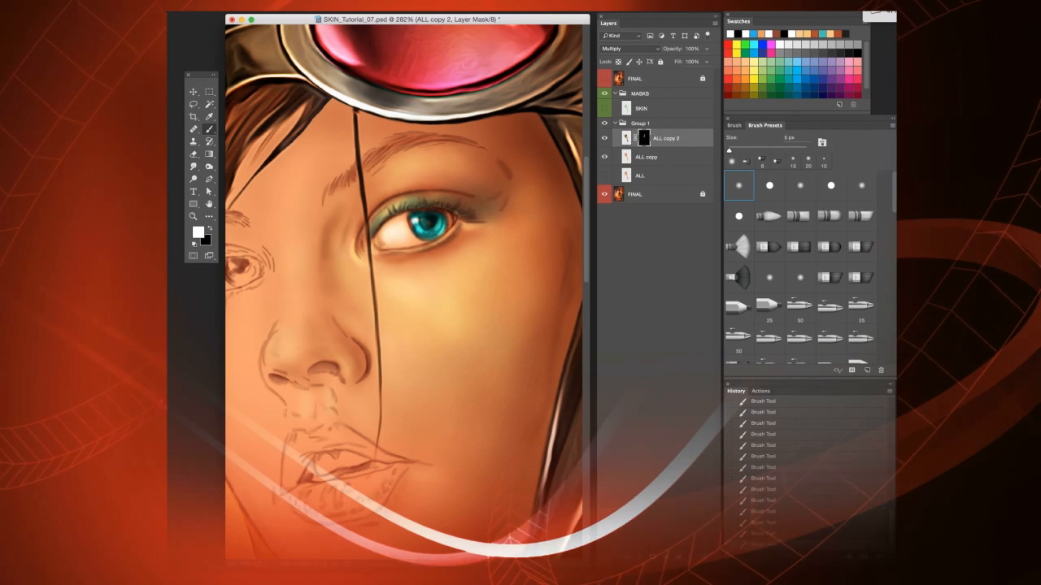
key([)
key([)
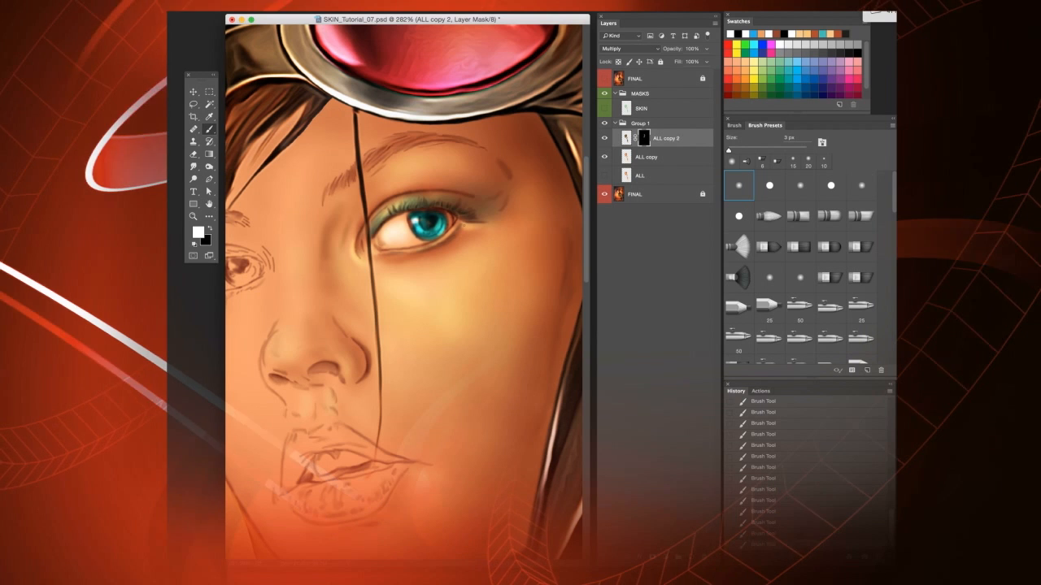
key(bracketright)
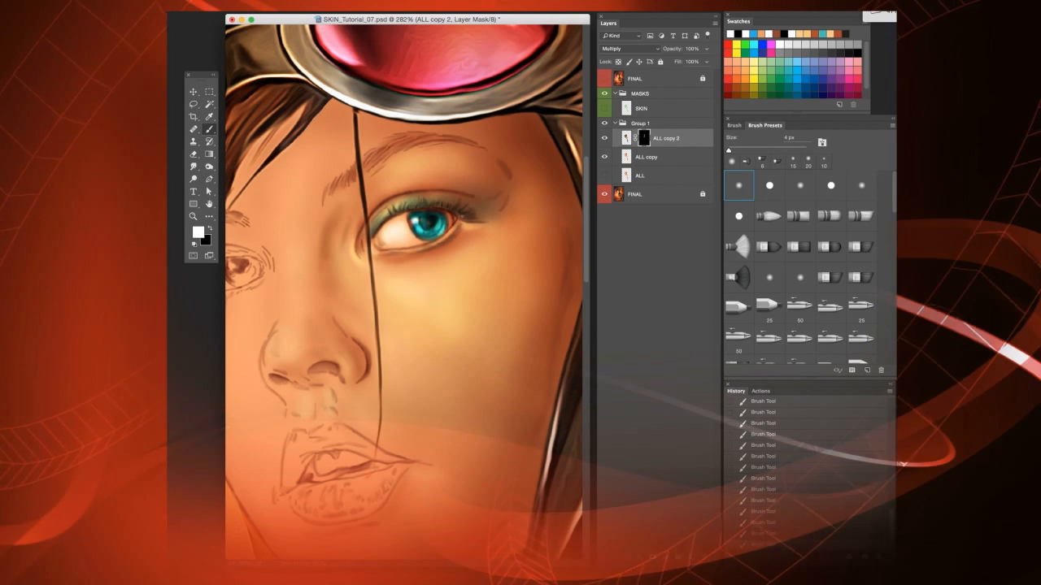
- Darken the upper eyelid and lash line on the mask with white brush strokes of 7 to 20 px
key(bracketright)
key(bracketright)
key(bracketright)
key(bracketright)
key(bracketright)
key(bracketright)
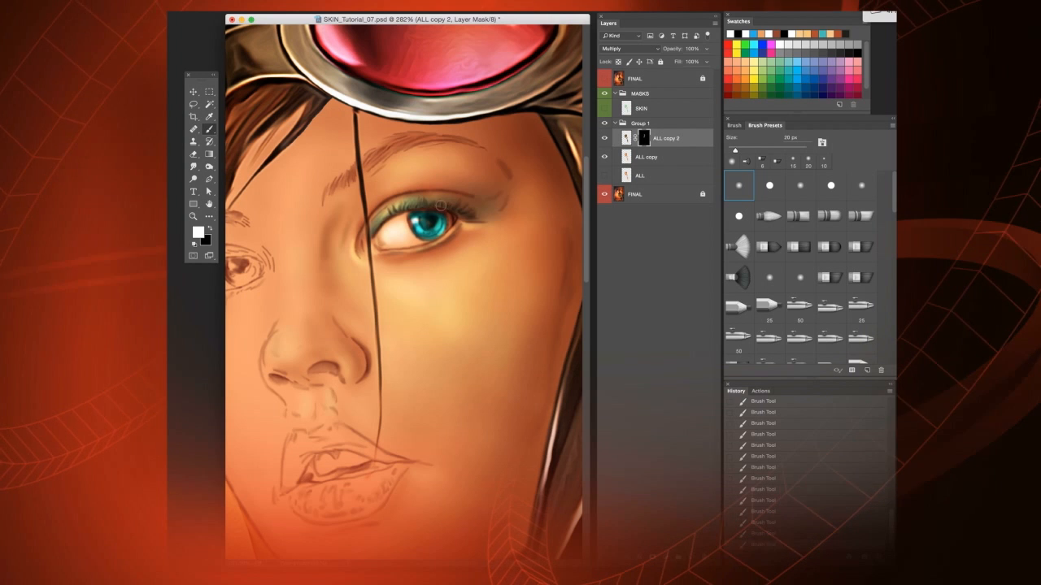
key(bracketleft)
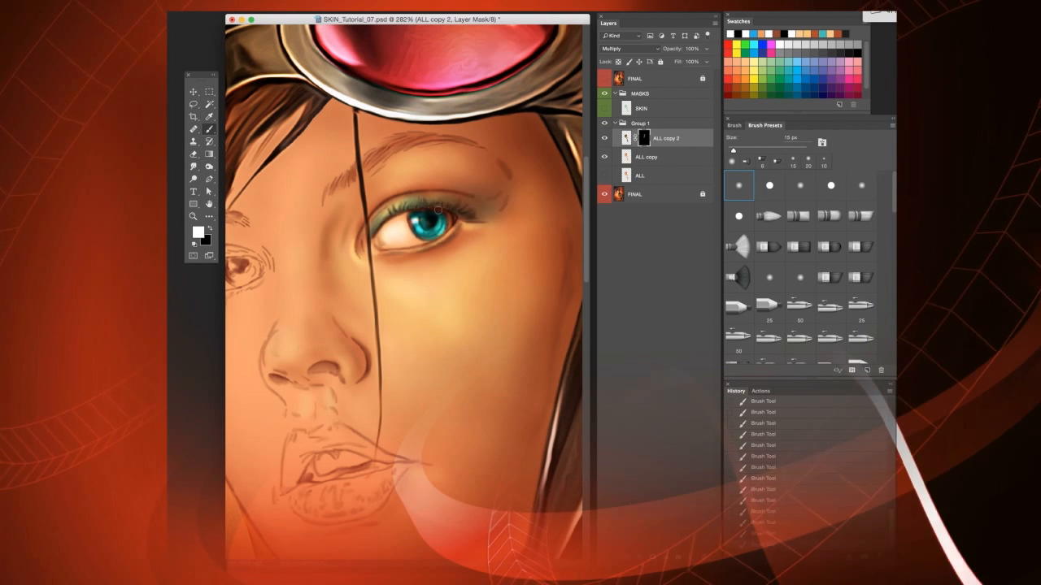
key(bracketleft)
key(bracketleft)
key(bracketleft)
key(bracketleft)
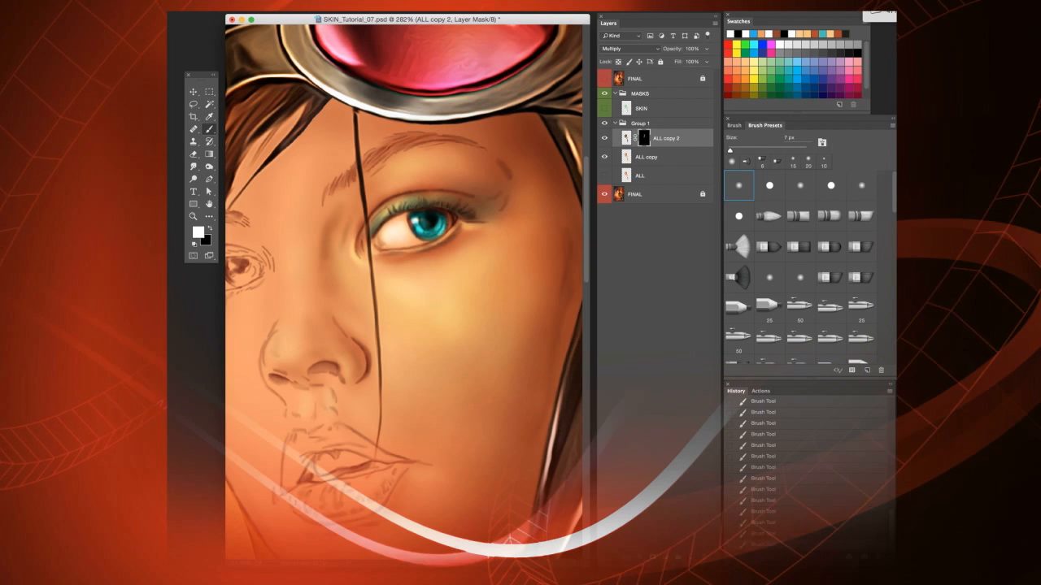
- Shade the top of the iris below the upper lid on the mask with a 20 to 25 px brush
key(bracketright)
key(bracketright)
key(bracketright)
key(bracketright)
key(bracketright)
key(bracketright)
key(bracketright)
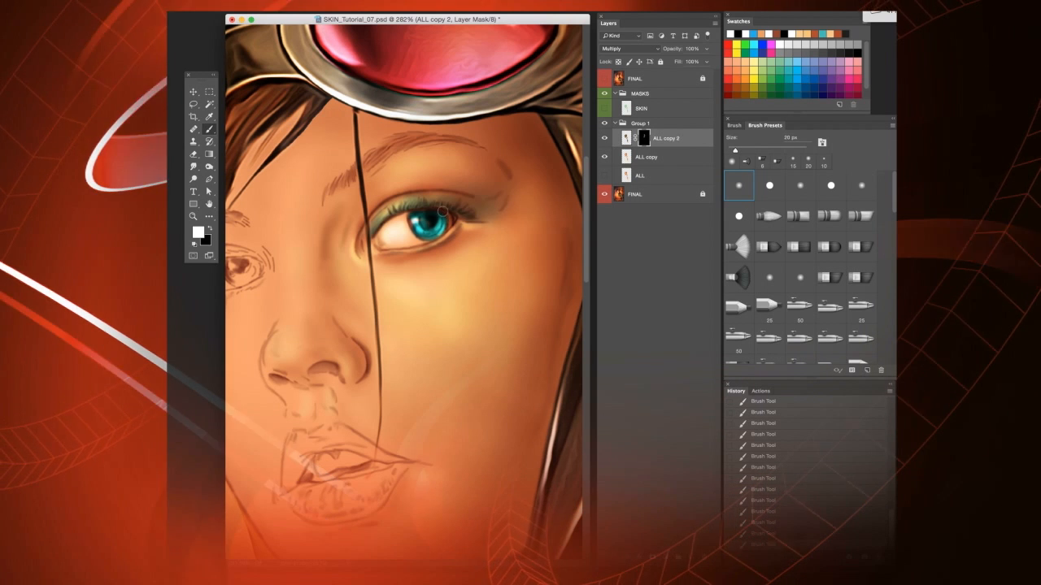
key(bracketleft)
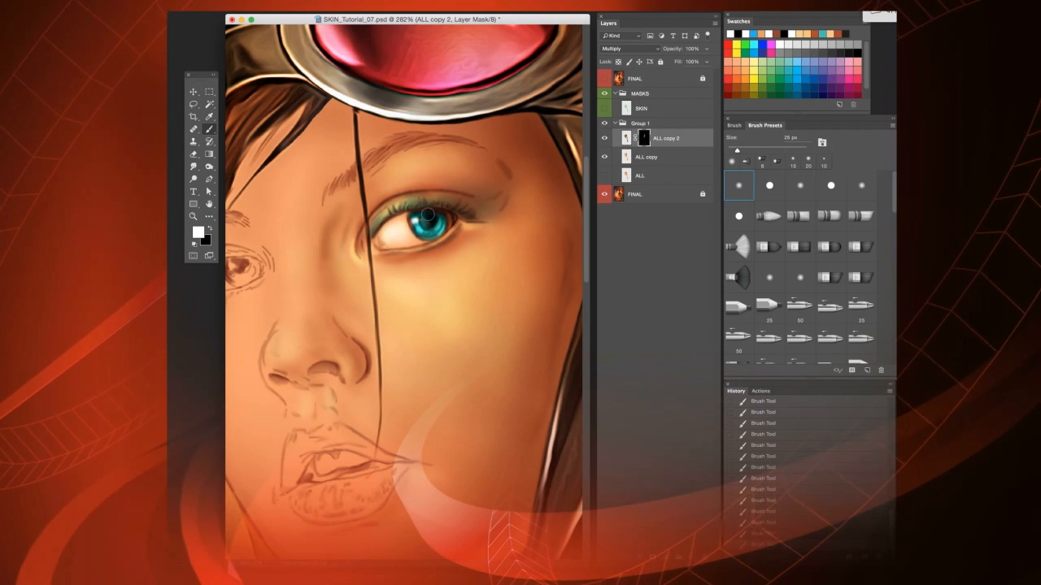
- Draw fine dark lines along the lower eyelid rim on the mask with a 2 to 3 px brush
scroll(408, 254, up, 4)
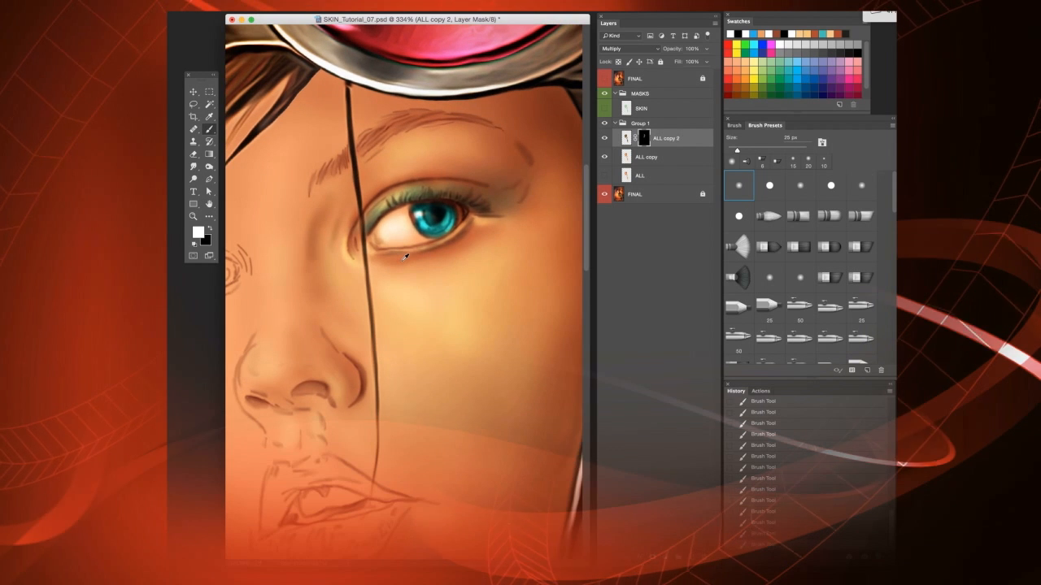
drag(499, 268, 476, 281)
scroll(469, 254, up, 1)
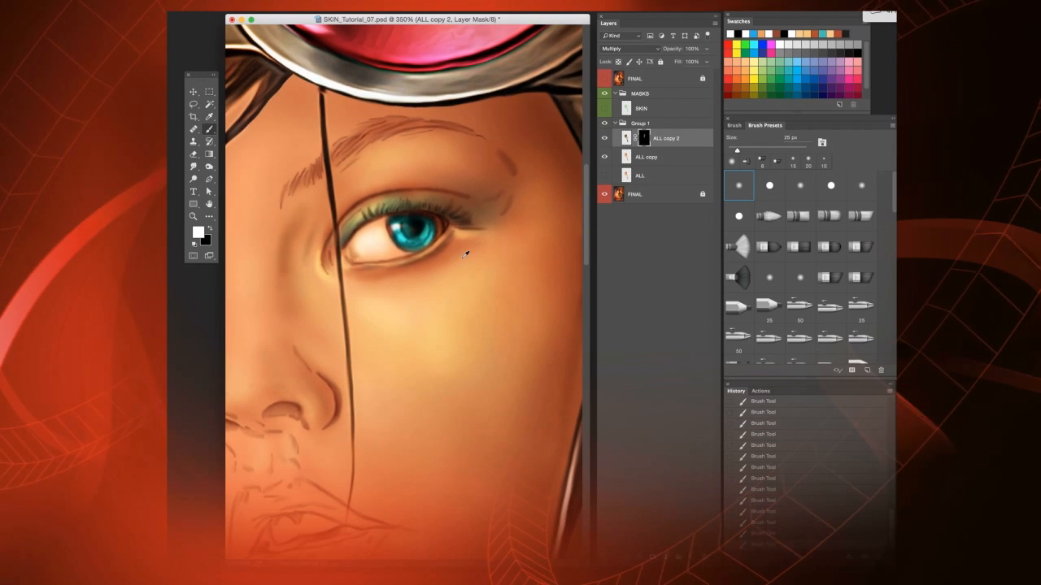
key(bracketleft)
key(bracketleft)
key(bracketleft)
key(bracketleft)
key(bracketleft)
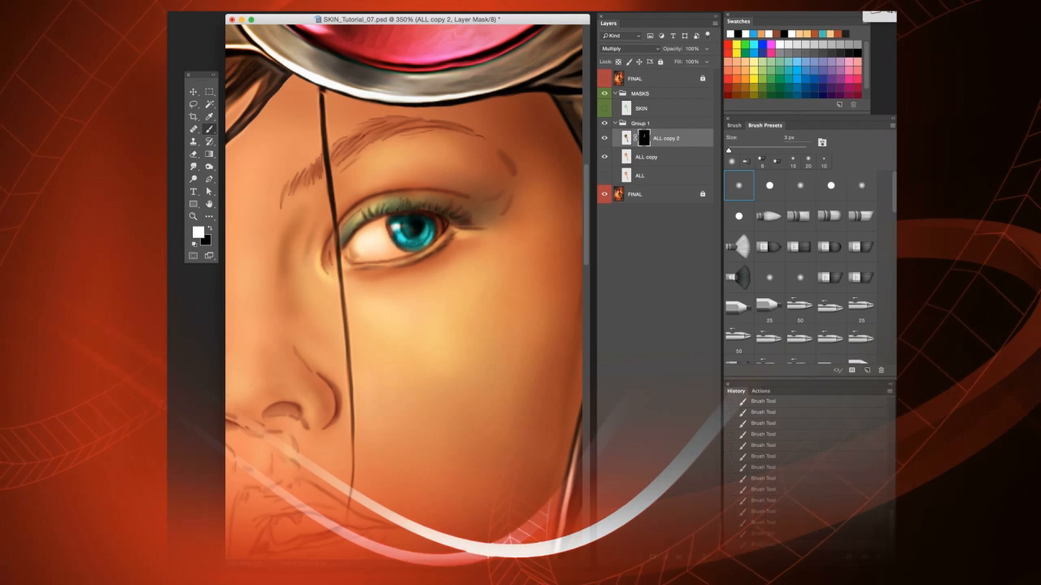
key([)
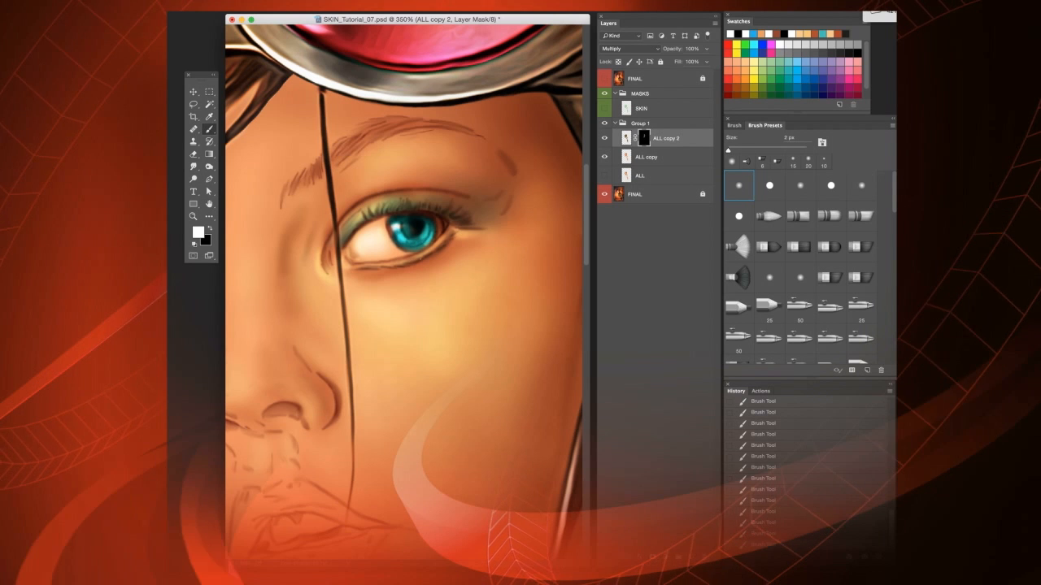
- Add fine eyelash strokes and sharpen the eyelid outlines on the mask, using a brush as small as 2 px
key(])
key(])
key(])
key(])
key(])
key(])
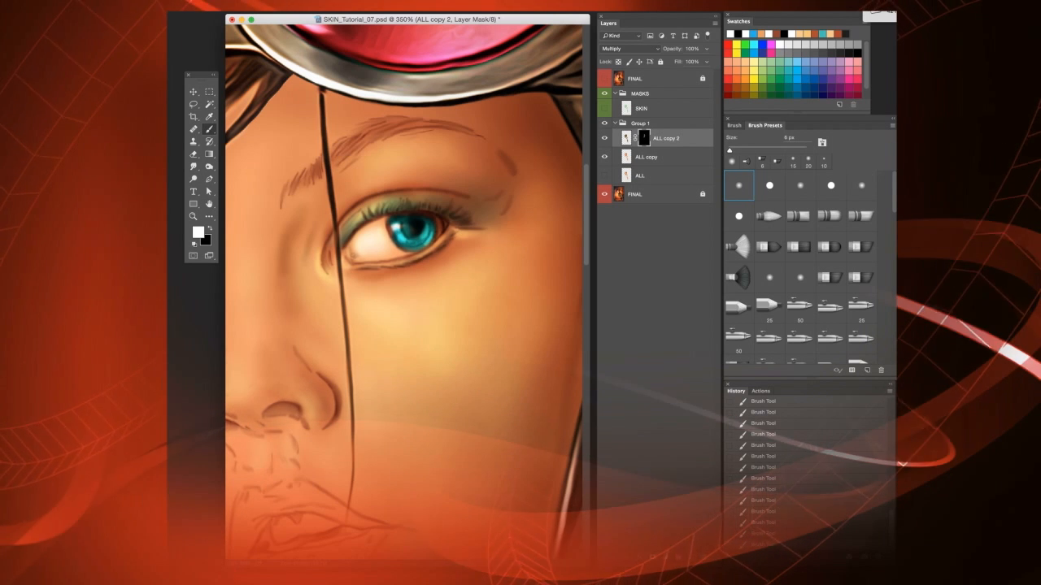
key([)
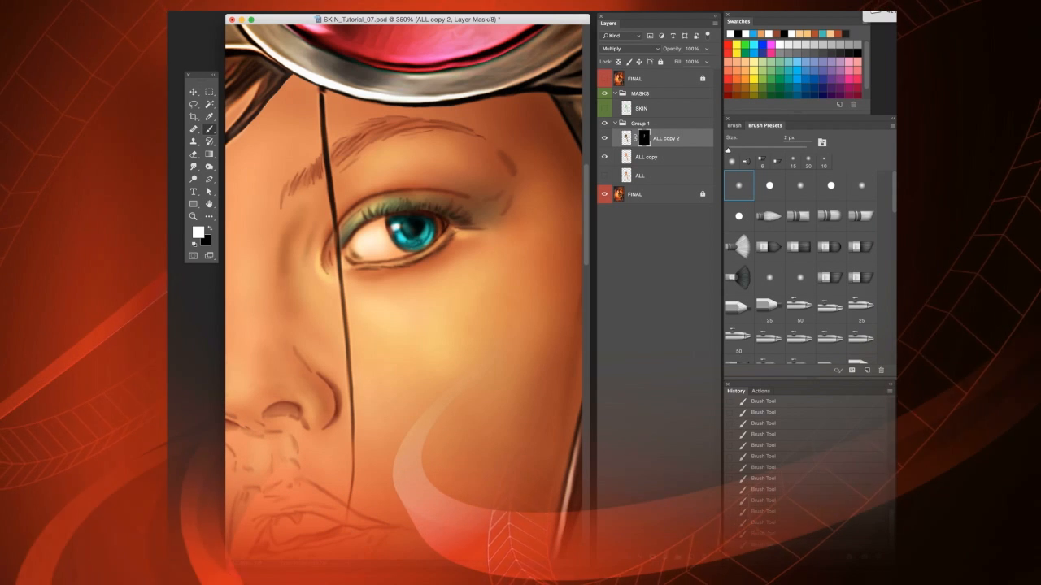
scroll(431, 265, up, 4)
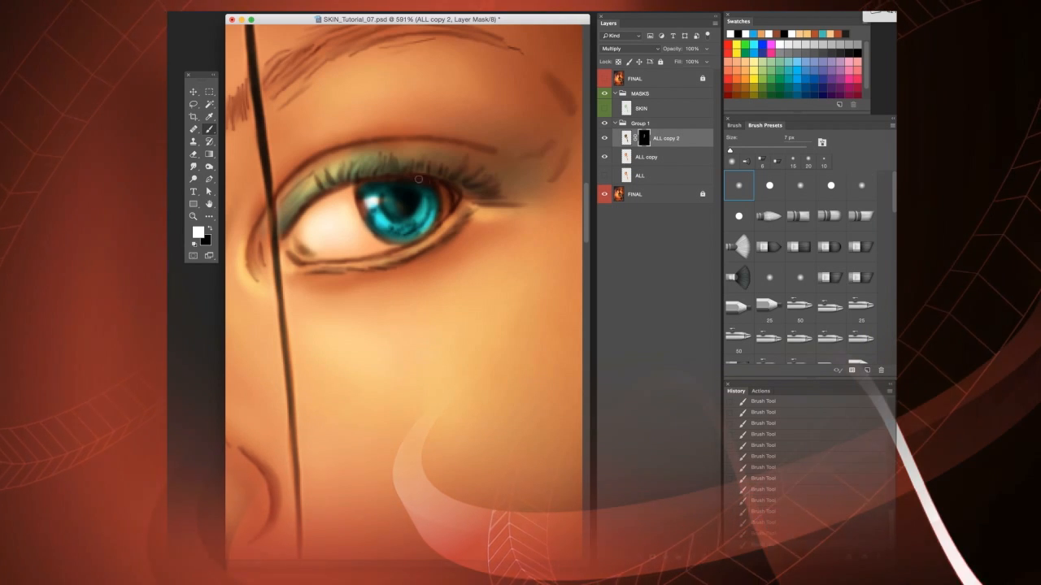
- Deepen the shadow where the upper lid meets the eyeball and iris on the mask with a 4 to 15 px brush
key([)
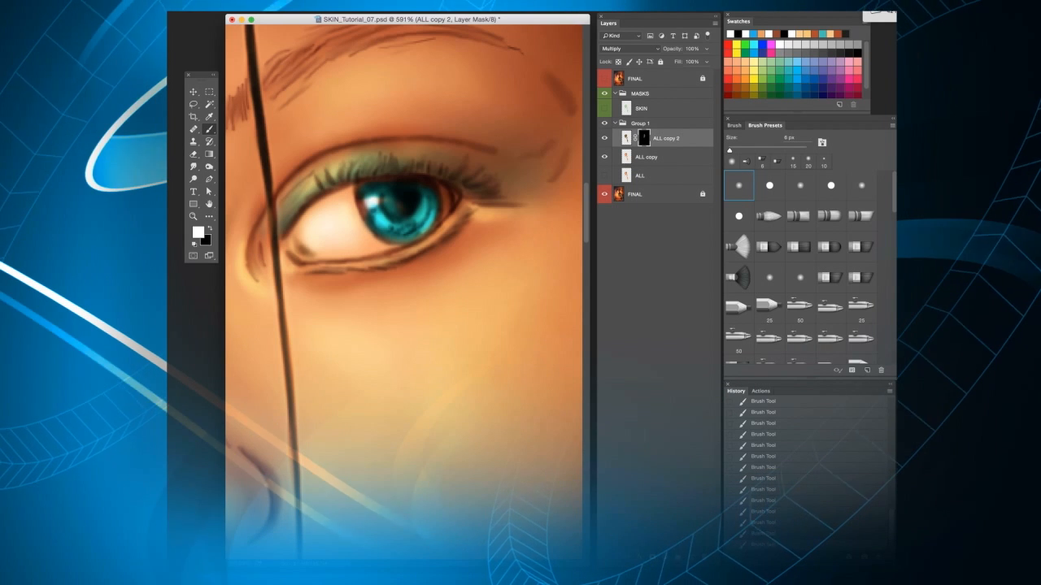
key([)
key([)
key(bracketright)
key(bracketright)
key(bracketright)
key(bracketright)
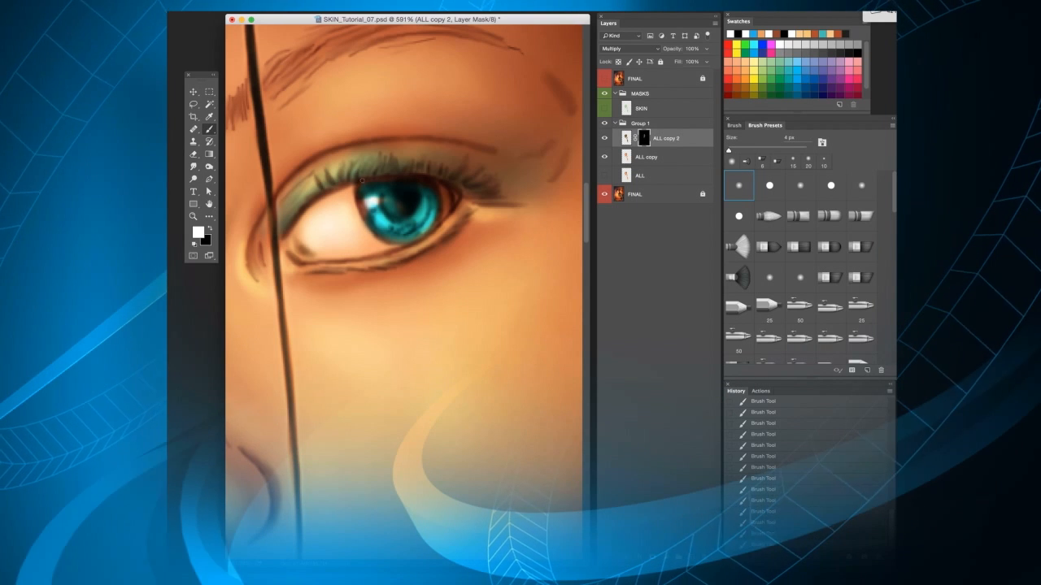
key(bracketright)
key(bracketright)
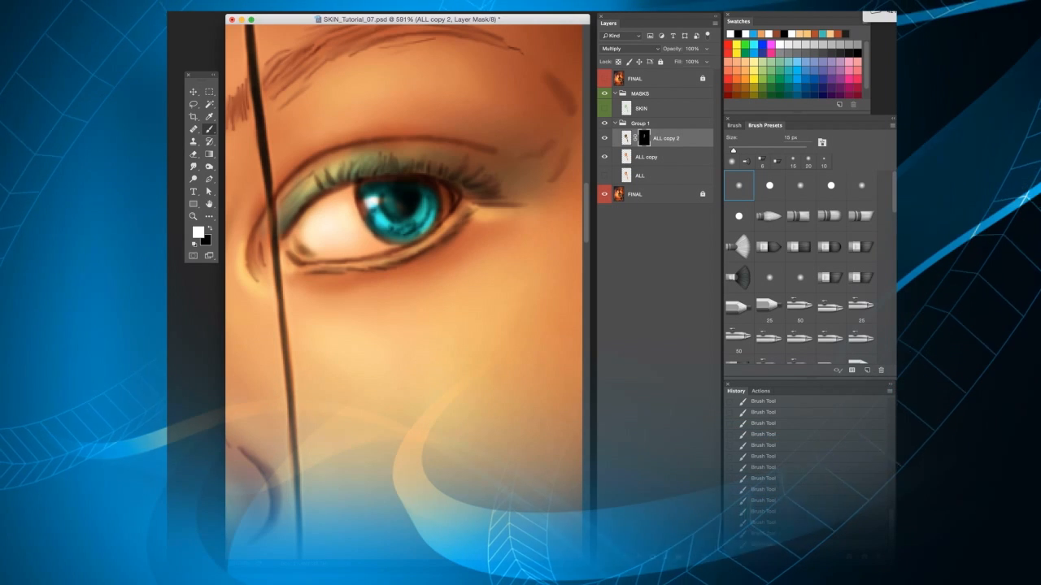
- Reselect the ALL copy 2 layer mask and shade the eyeball beside the iris with a white 20 px brush
key(bracketright)
key(bracketright)
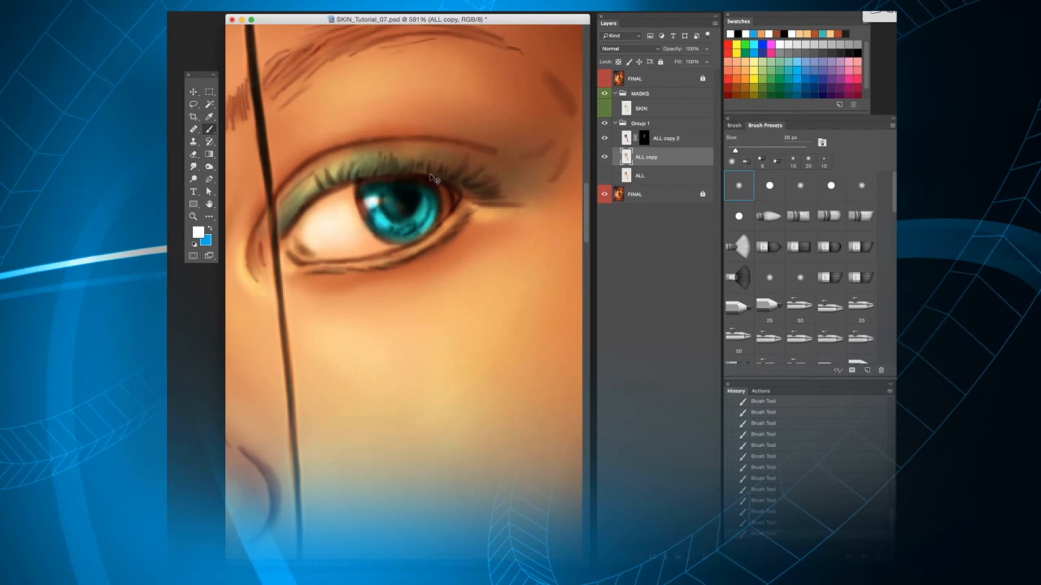
super+click(644, 138)
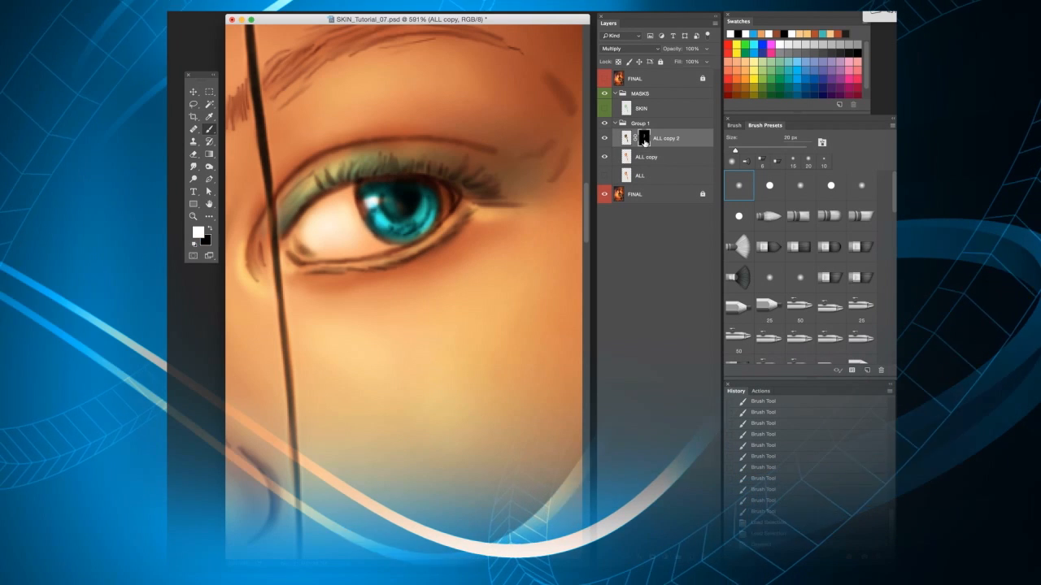
click(644, 138)
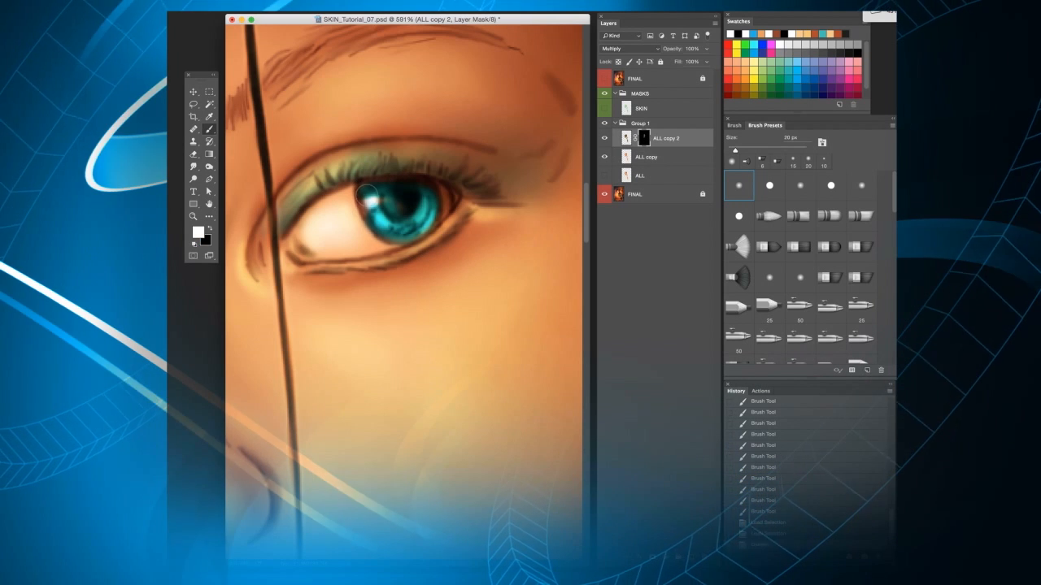
drag(344, 201, 357, 221)
- Shade the white of the eye along the upper lid on the mask with a 10 px brush
key(bracketleft)
key(bracketleft)
key(bracketleft)
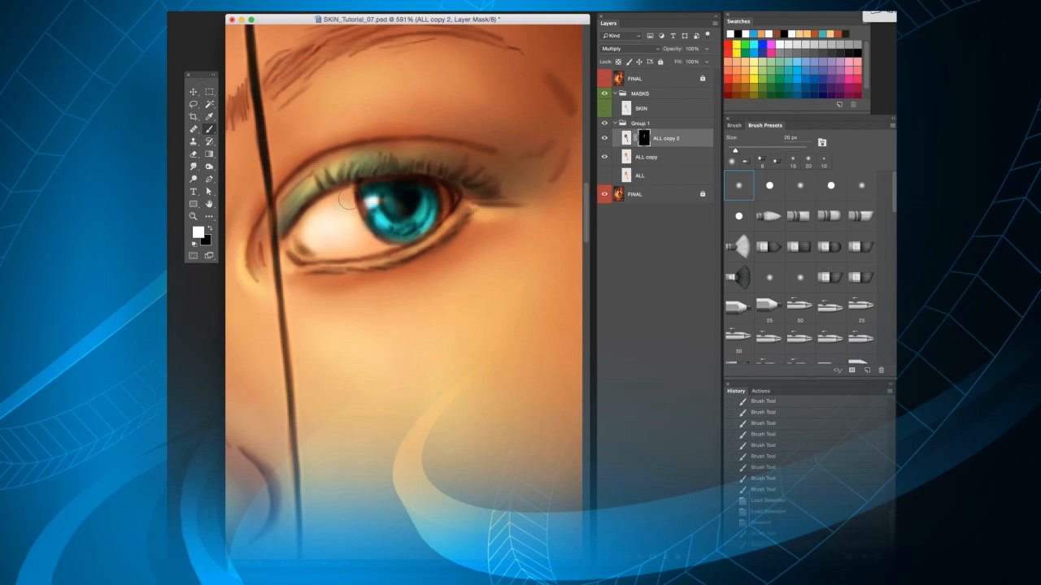
key(bracketright)
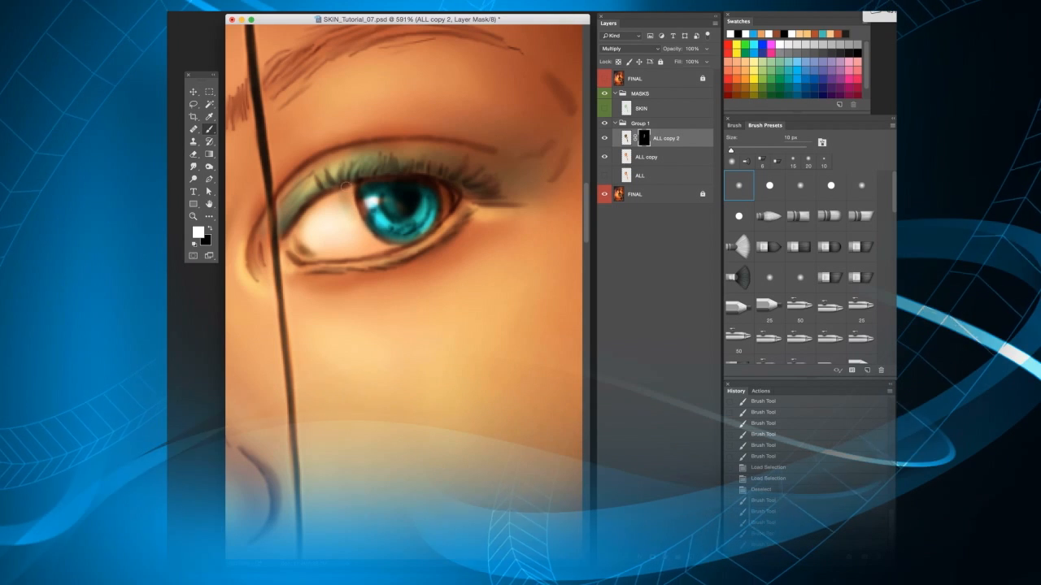
drag(356, 200, 354, 190)
drag(352, 192, 323, 200)
key(bracketright)
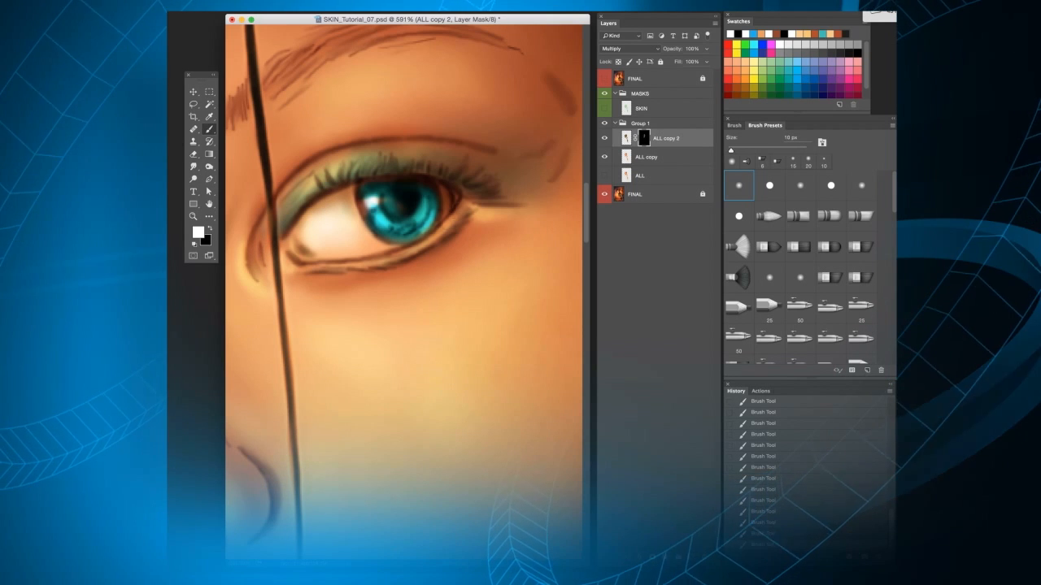
key(bracketright)
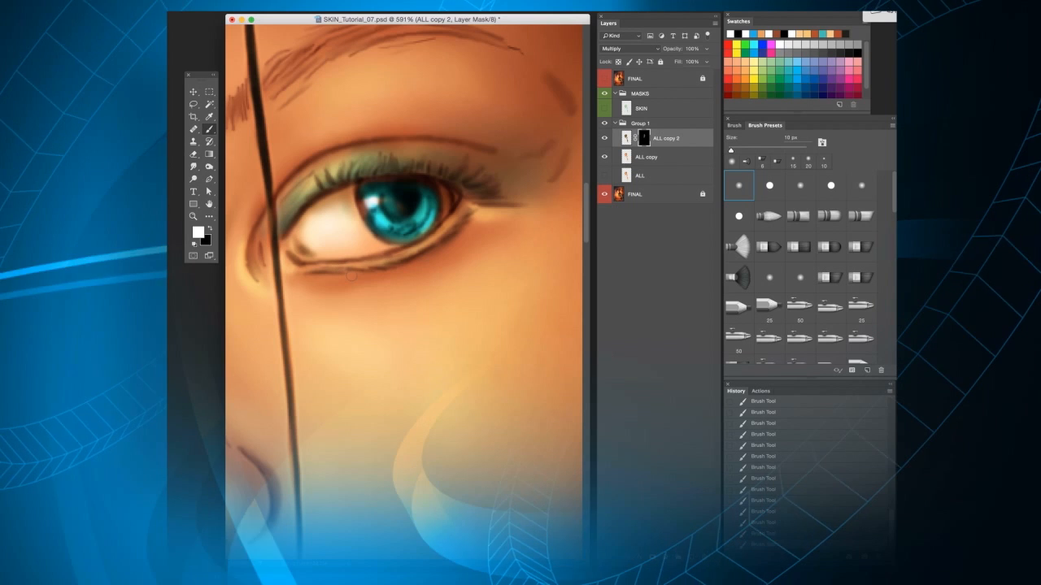
- Fill in the eyebrow with soft dark strokes on the mask using a 10 to 15 px brush
scroll(405, 253, down, 6)
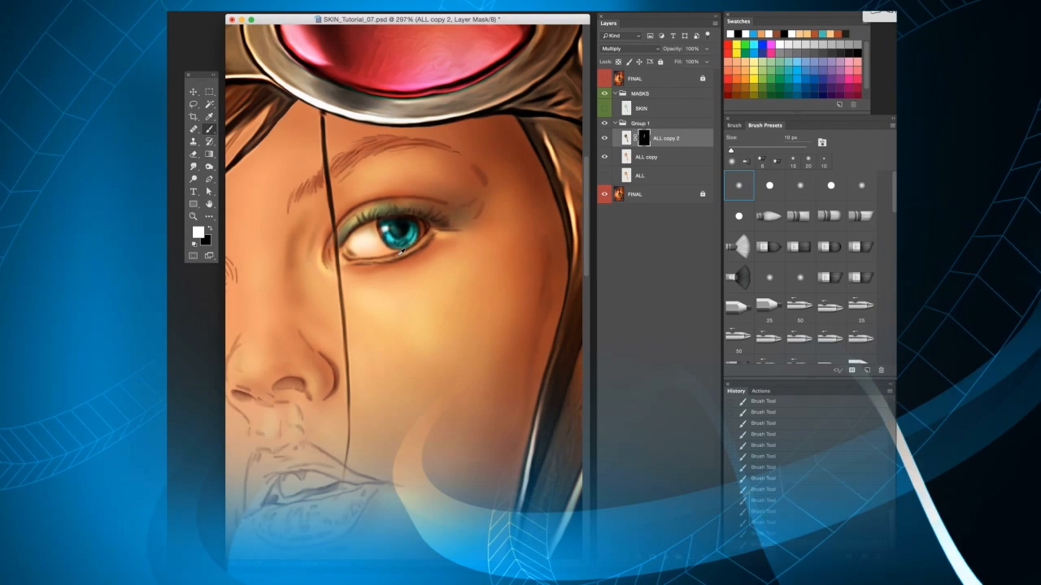
key(bracketright)
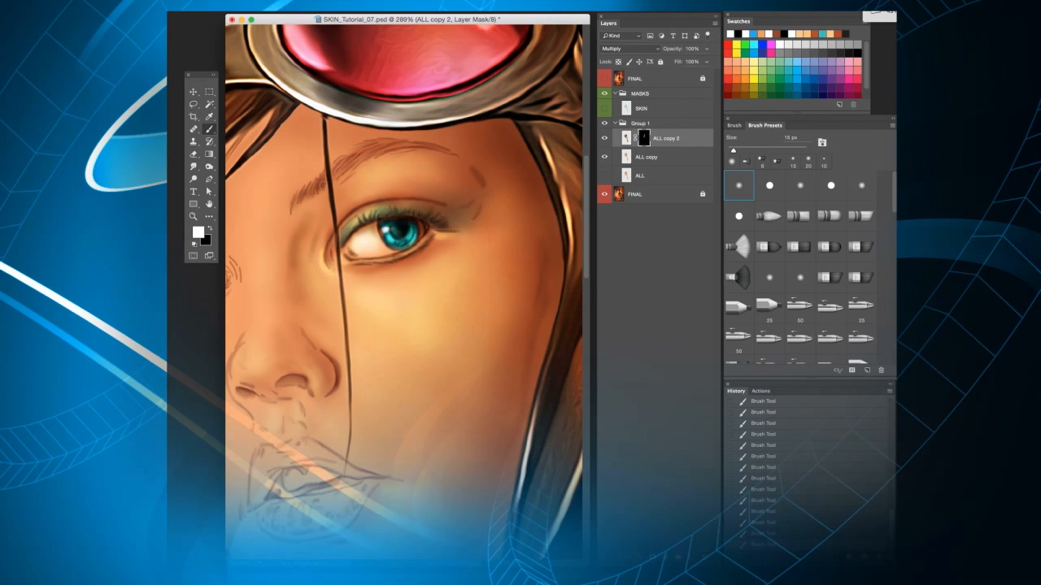
key(bracketleft)
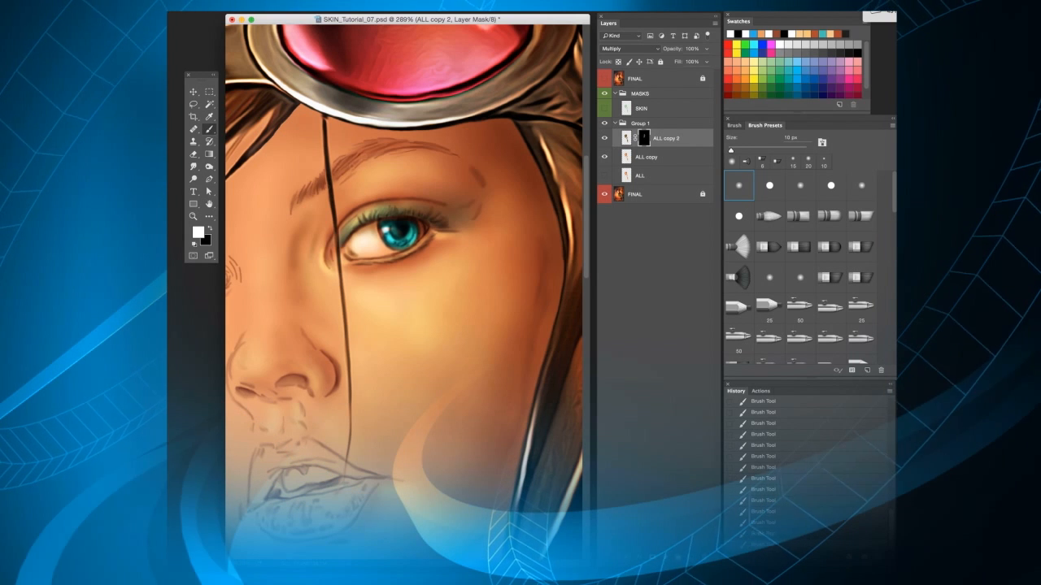
key(bracketright)
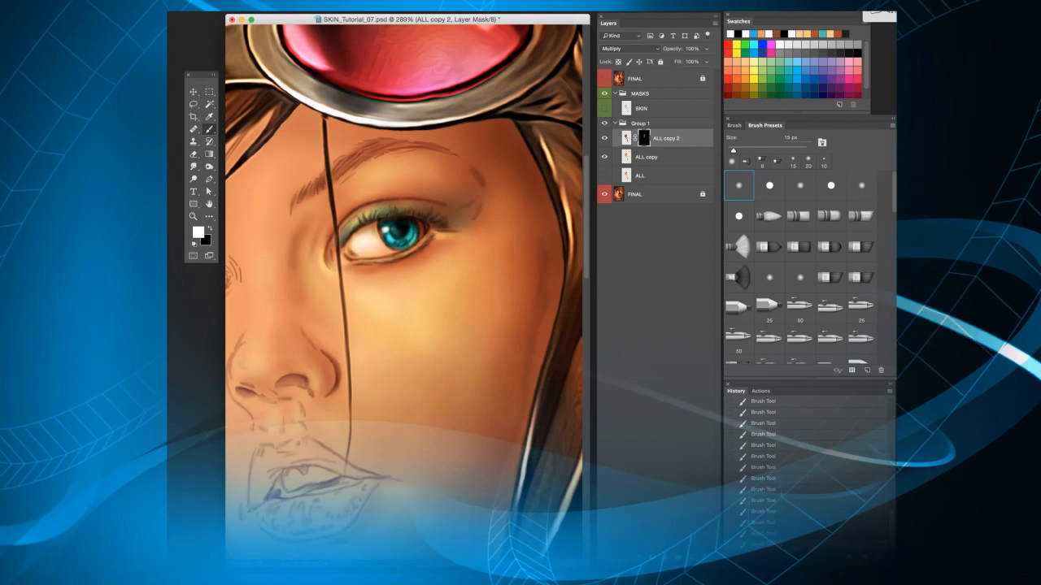
key(bracketleft)
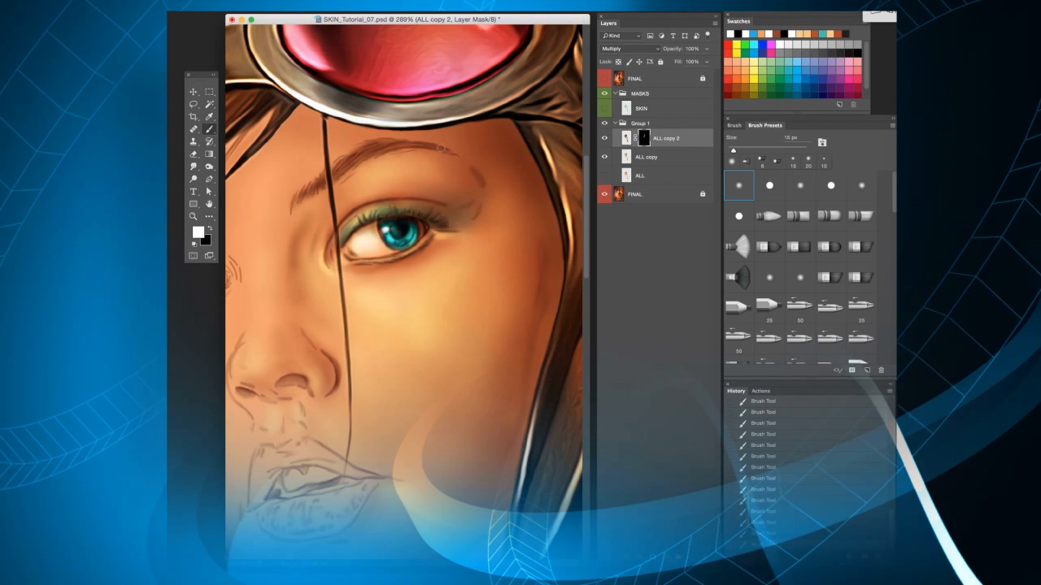
- Shade the outer eyelid corner and the outer end of the eyebrow on the mask with a 20 to 35 px brush
scroll(451, 176, down, 2)
key(])
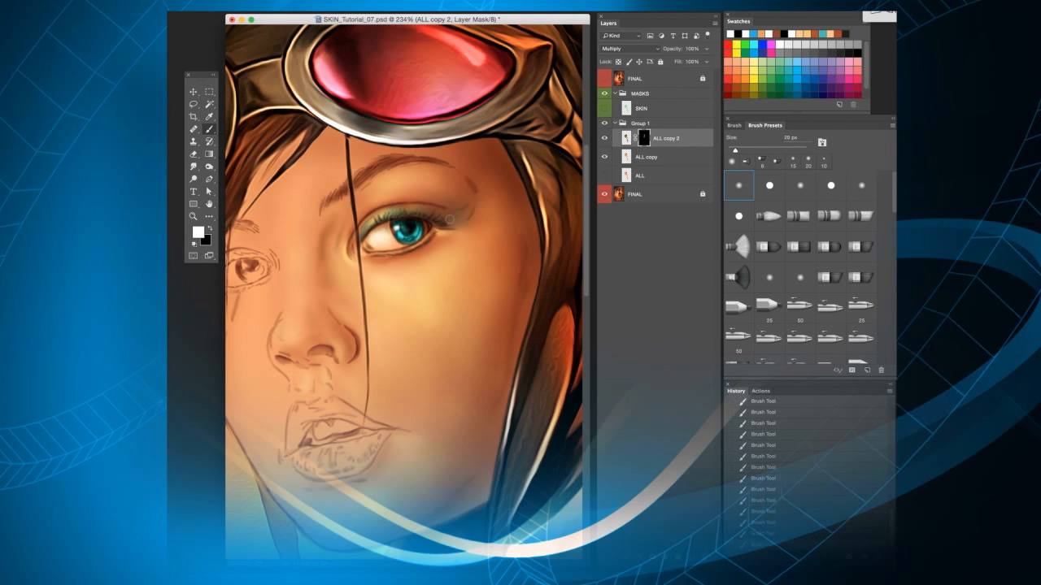
key(])
key(])
key(])
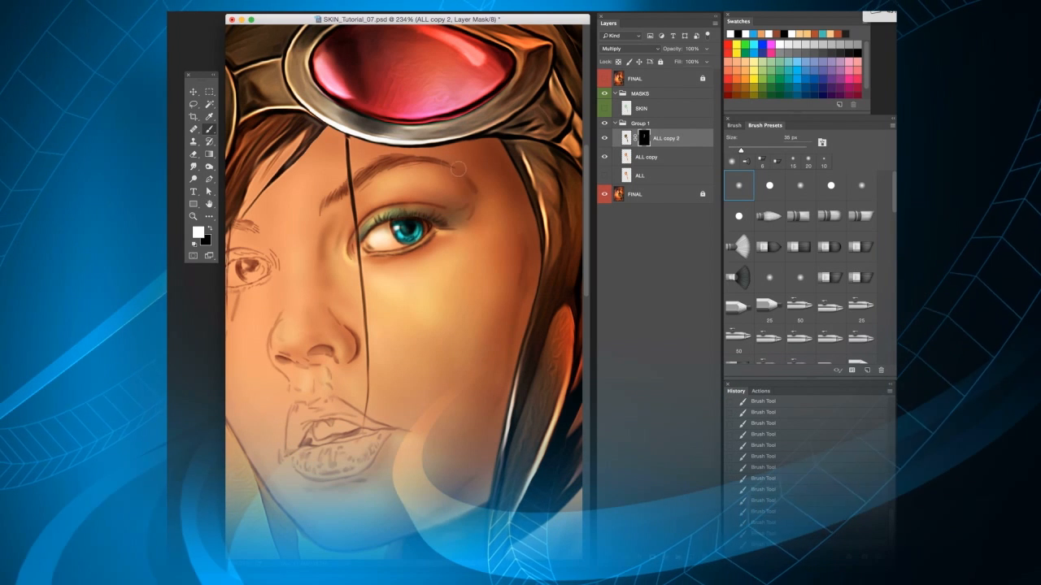
- Soften the shading beneath the outer end of the eyebrow by painting black on the mask with a 40 px brush
key(x)
key(])
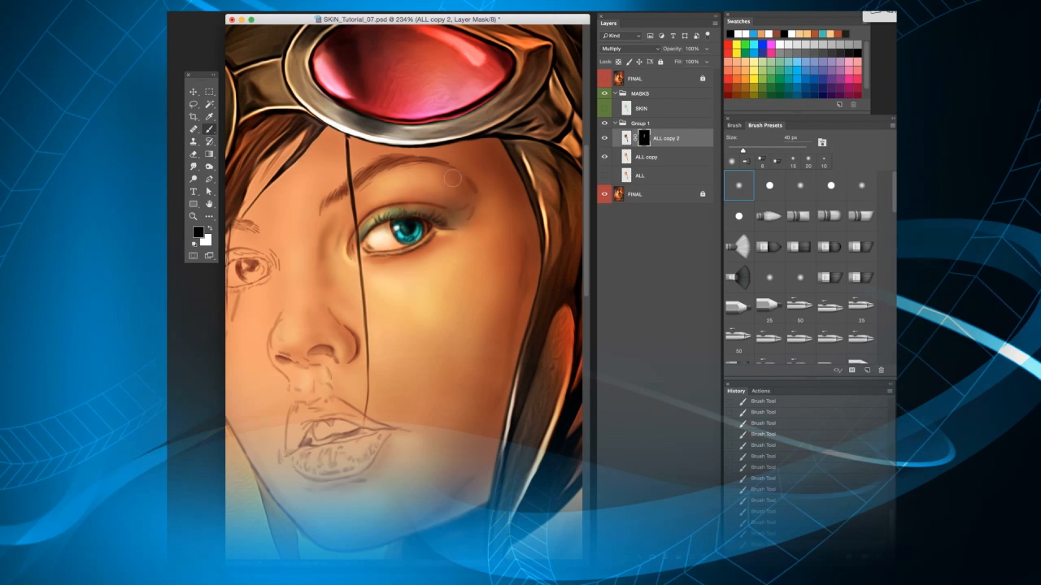
key(])
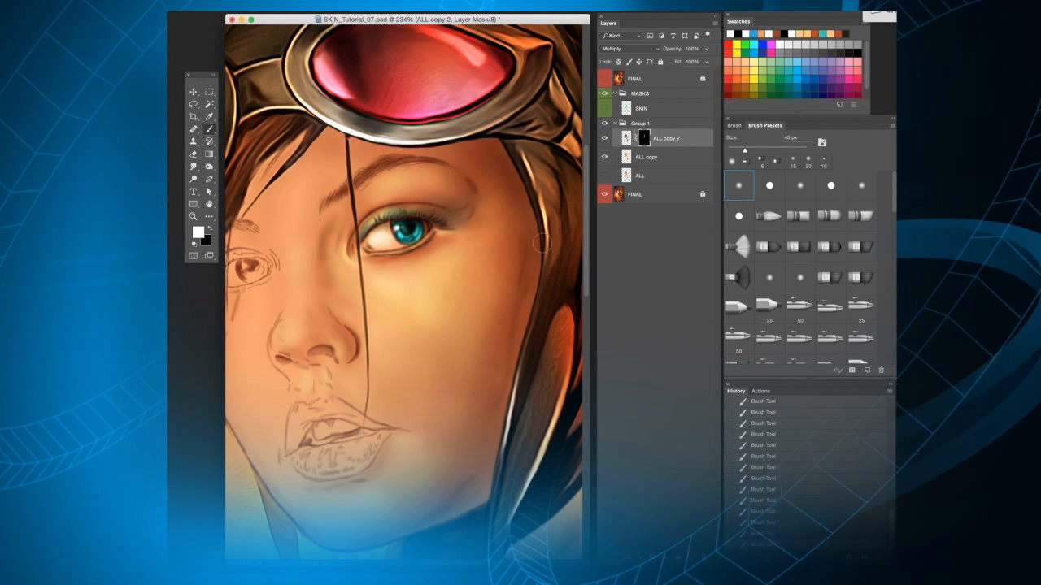
- Darken the edge of the face along the helmet strap on the mask with a white 25 to 45 px brush
key(bracketleft)
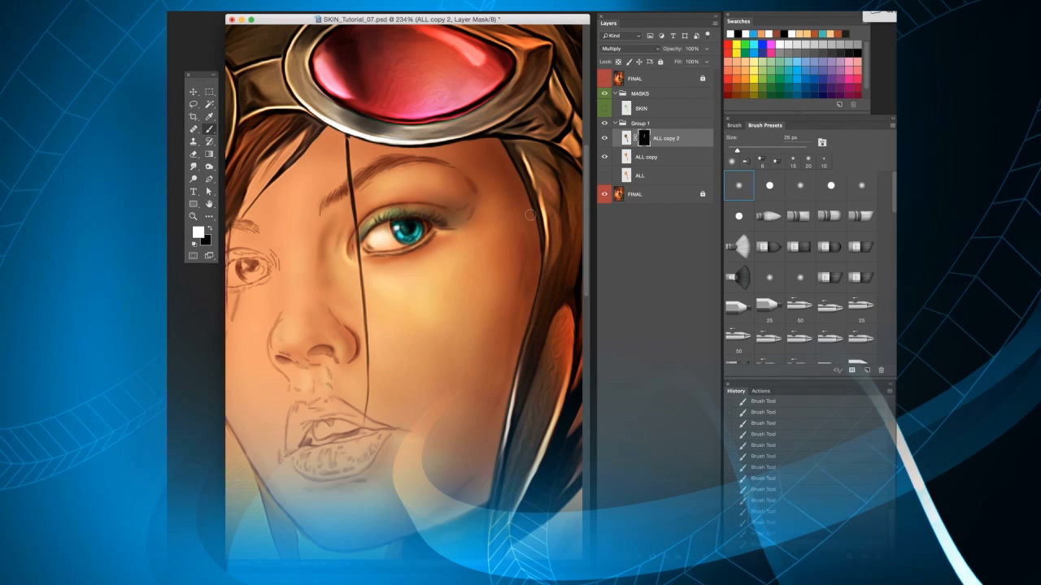
key(bracketright)
key(bracketright)
key(bracketright)
key(bracketright)
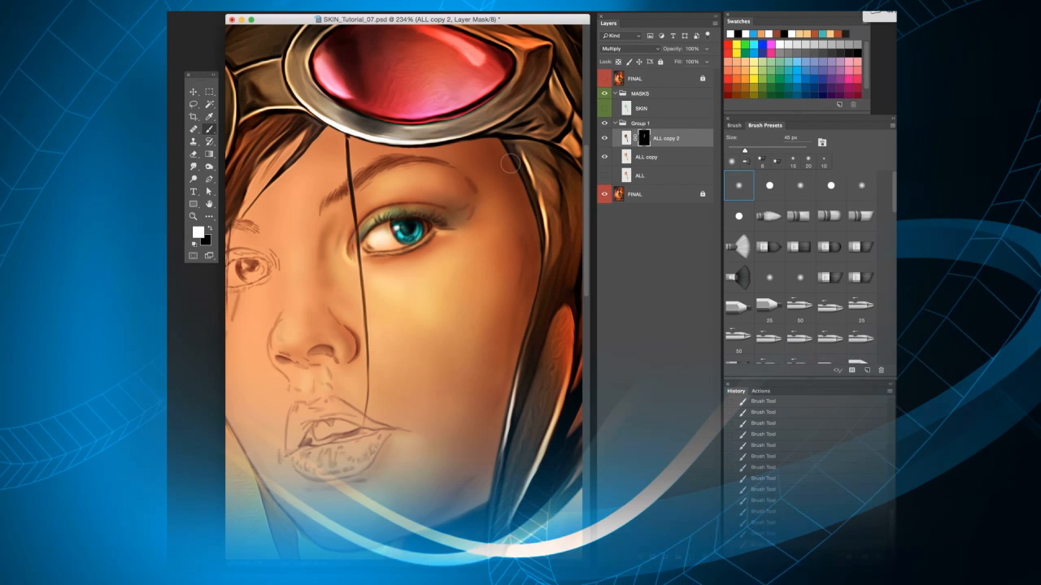
key(bracketleft)
key(bracketleft)
key(bracketleft)
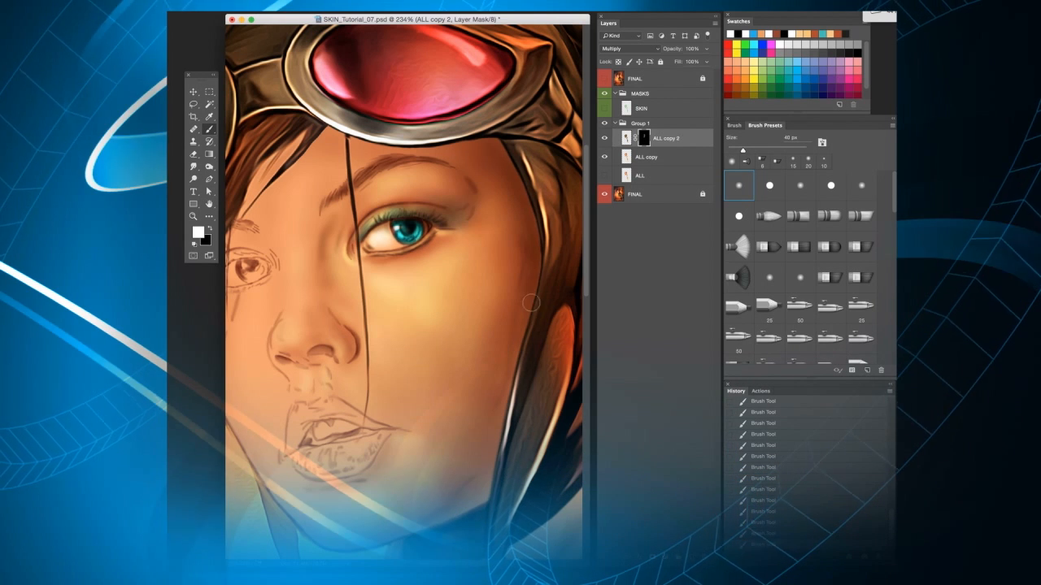
key(bracketright)
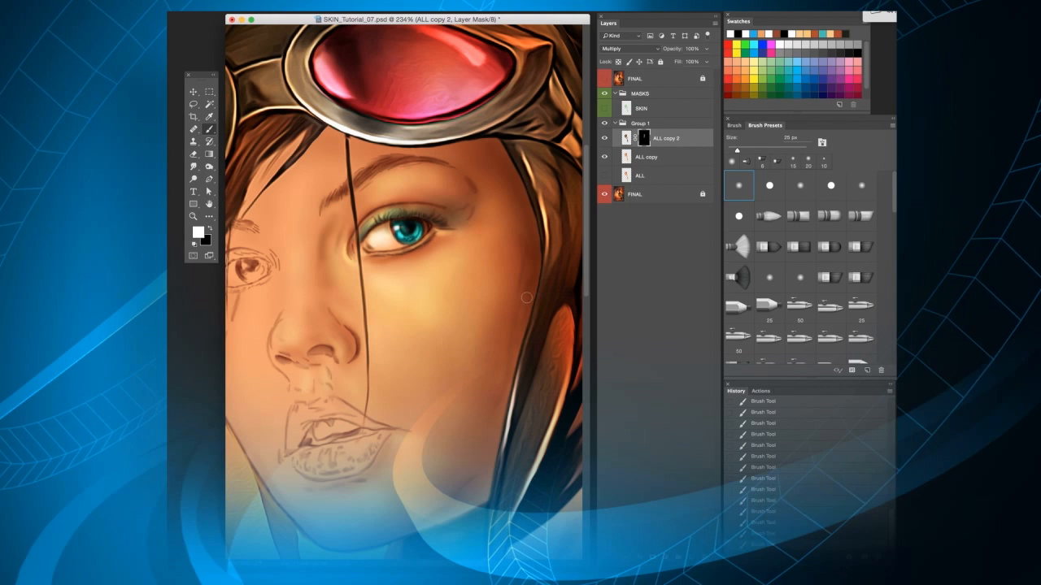
- Build up broad shading over the outer cheek on the mask with a white 50 to 90 px brush
key(bracketright)
key(bracketright)
key(bracketright)
key(bracketright)
key(bracketright)
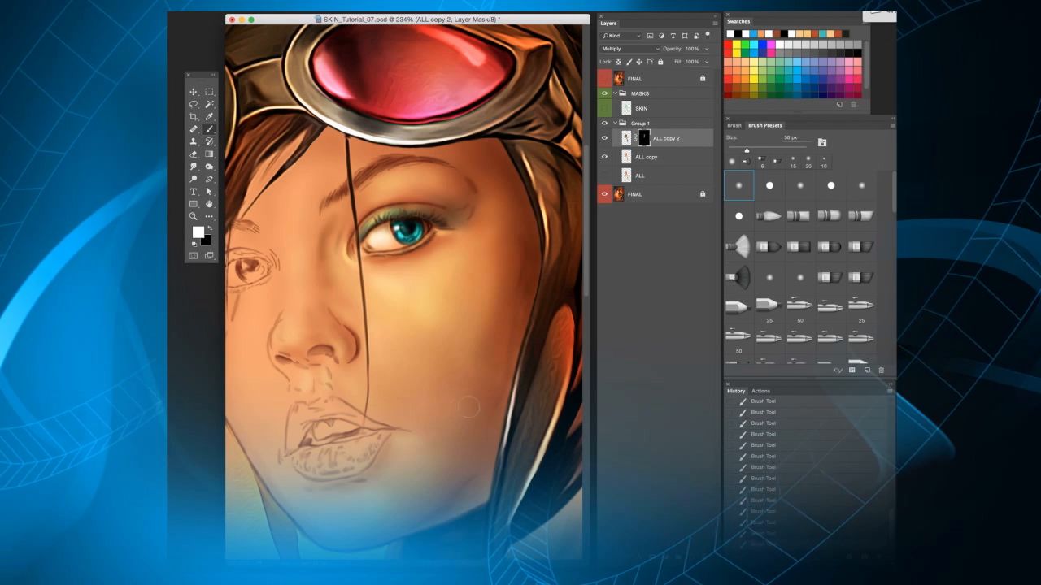
key(bracketleft)
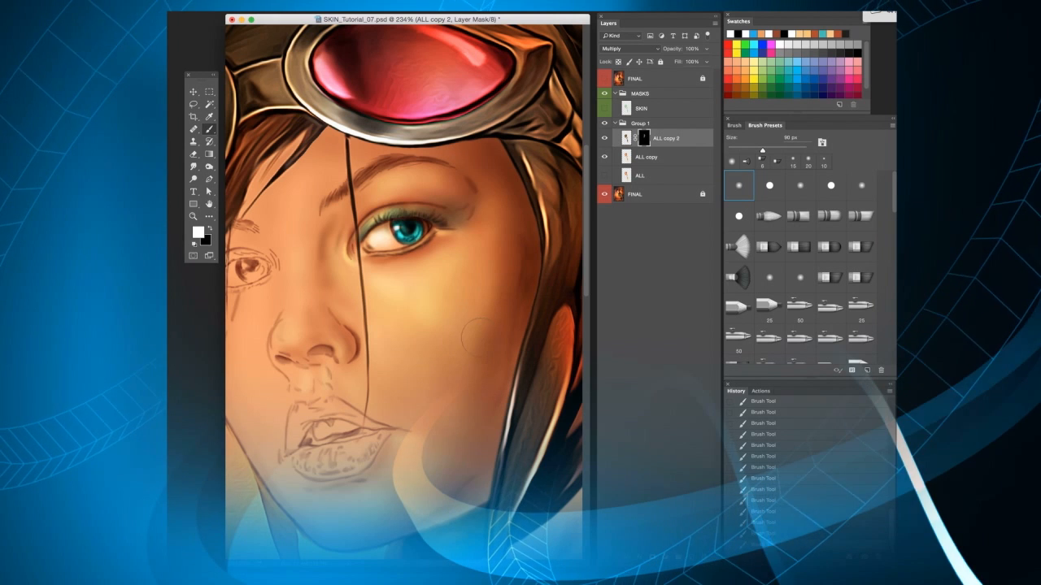
- Blend back the cheek shading by painting black on the mask with an 80 to 100 px brush
key(x)
key(bracketright)
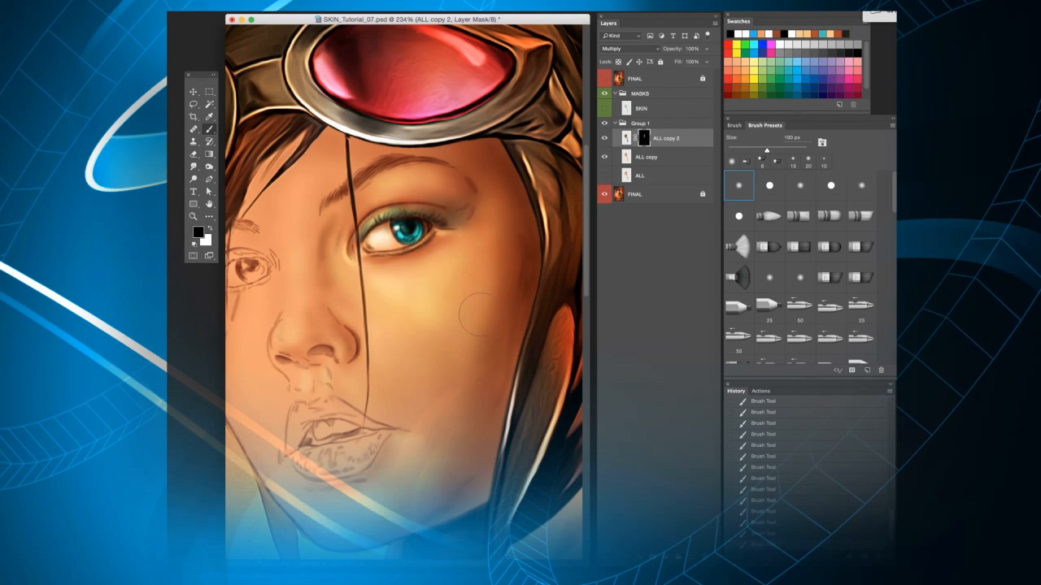
key(bracketleft)
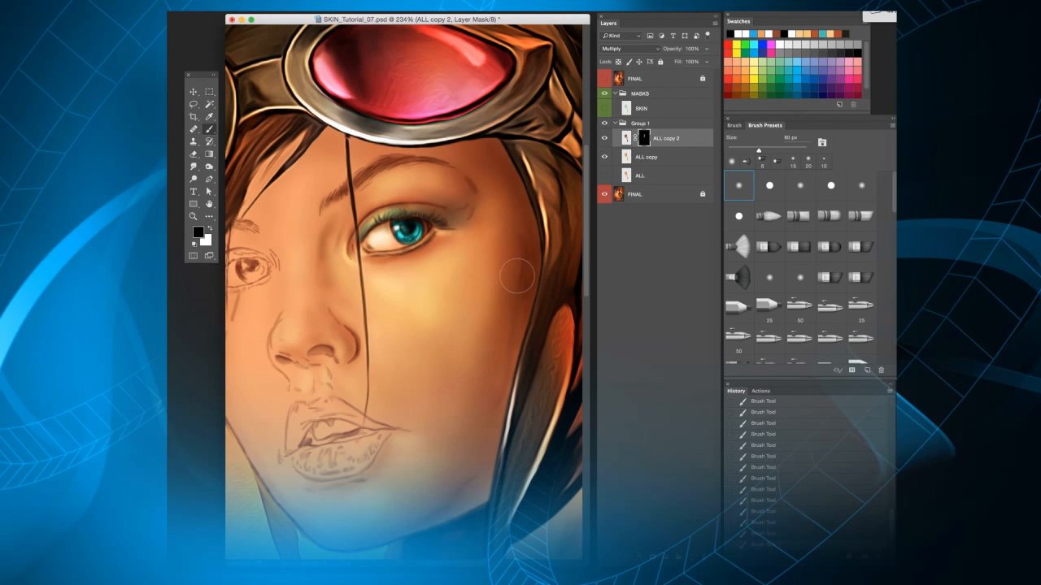
key(bracketleft)
- Refine the shading of the cheek and lower face on the mask, alternating white and black with a 20 to 60 px brush
key(x)
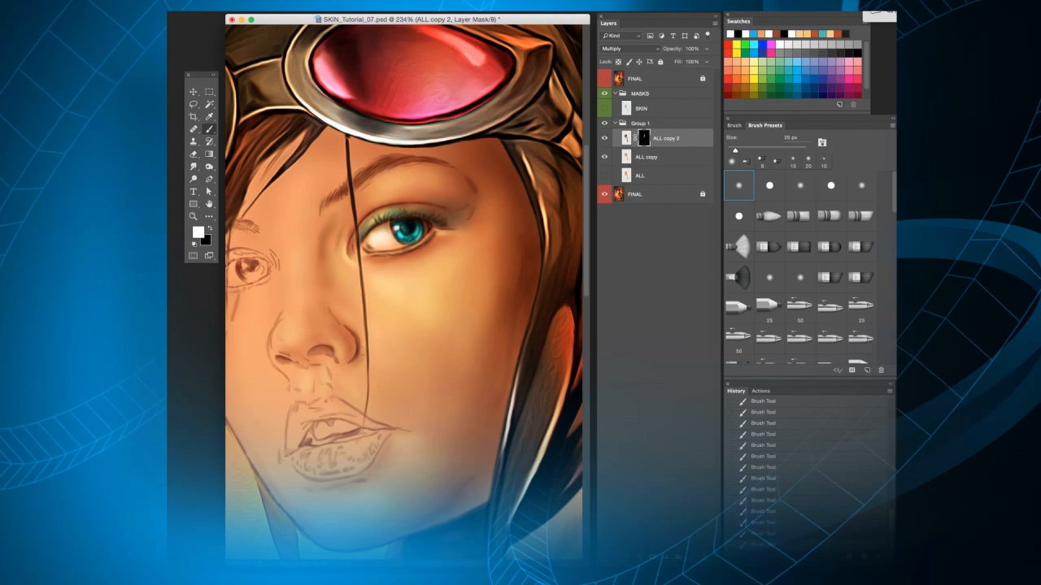
key(bracketright)
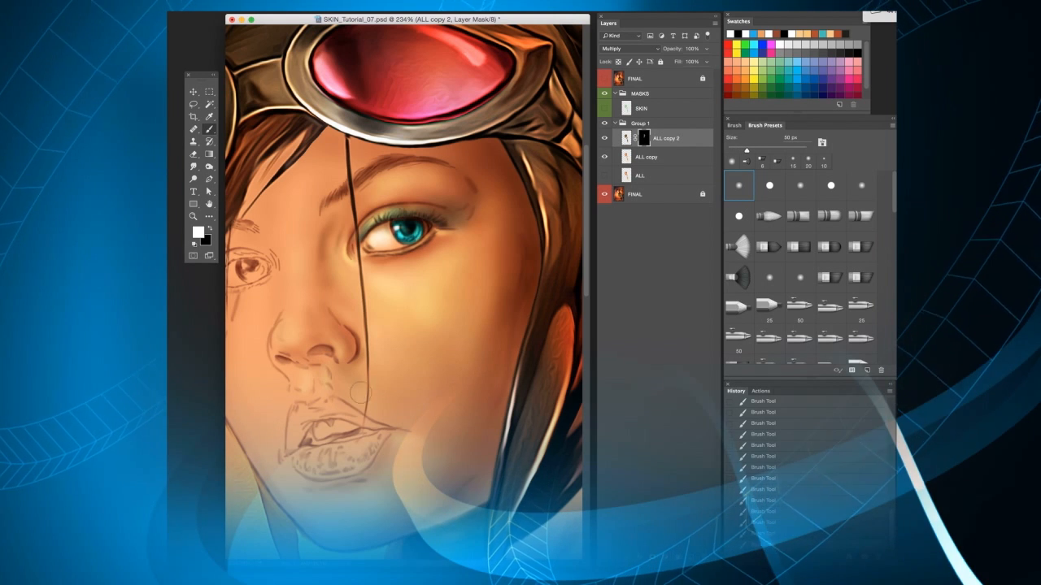
key(x)
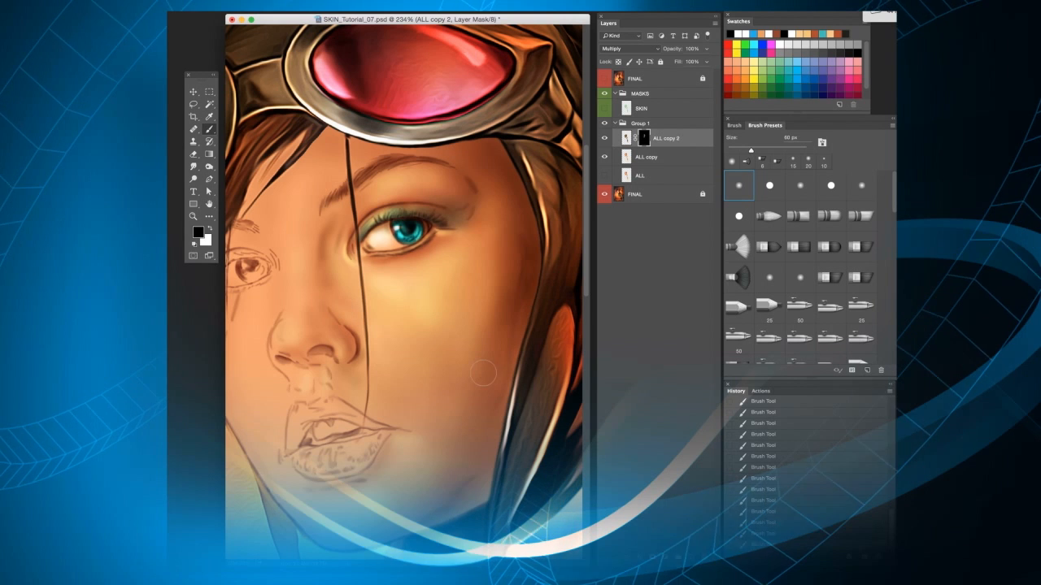
key(bracketleft)
key(bracketleft)
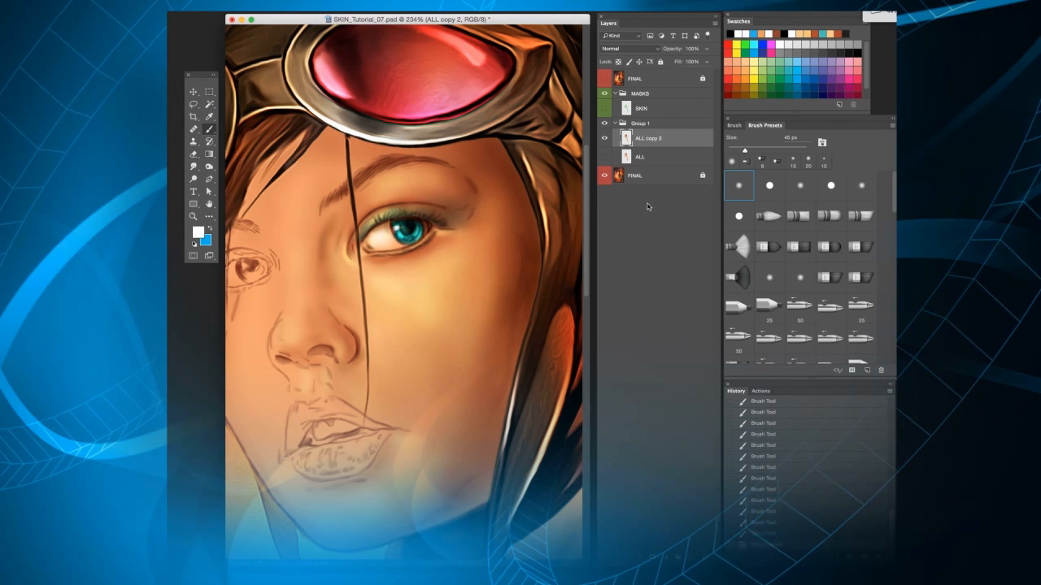
- Duplicate the merged ALL copy 2 layer in Overlay mode and hide the copy behind a layer mask inverted to black
key(ctrl+j)
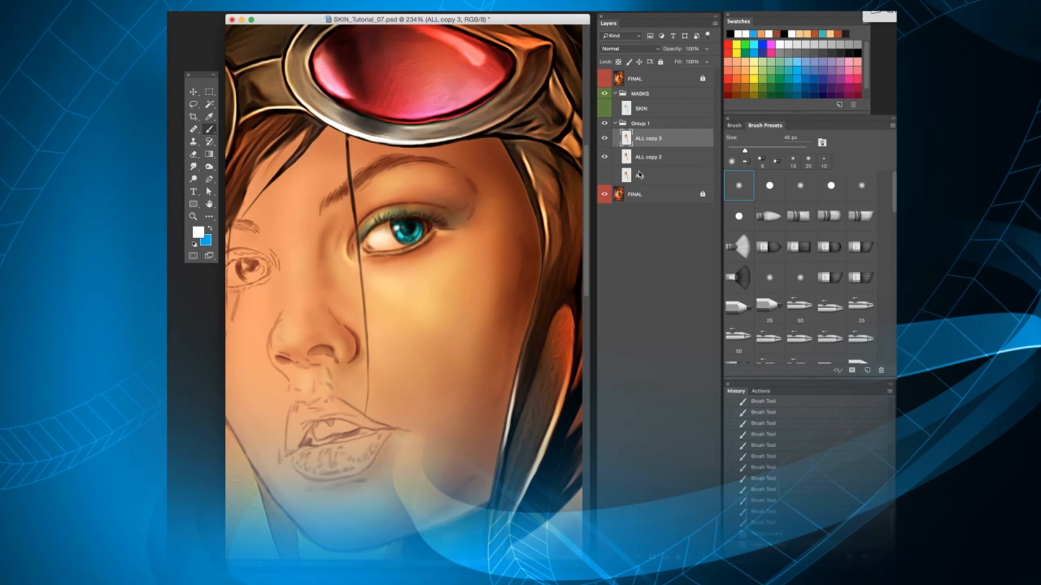
click(628, 49)
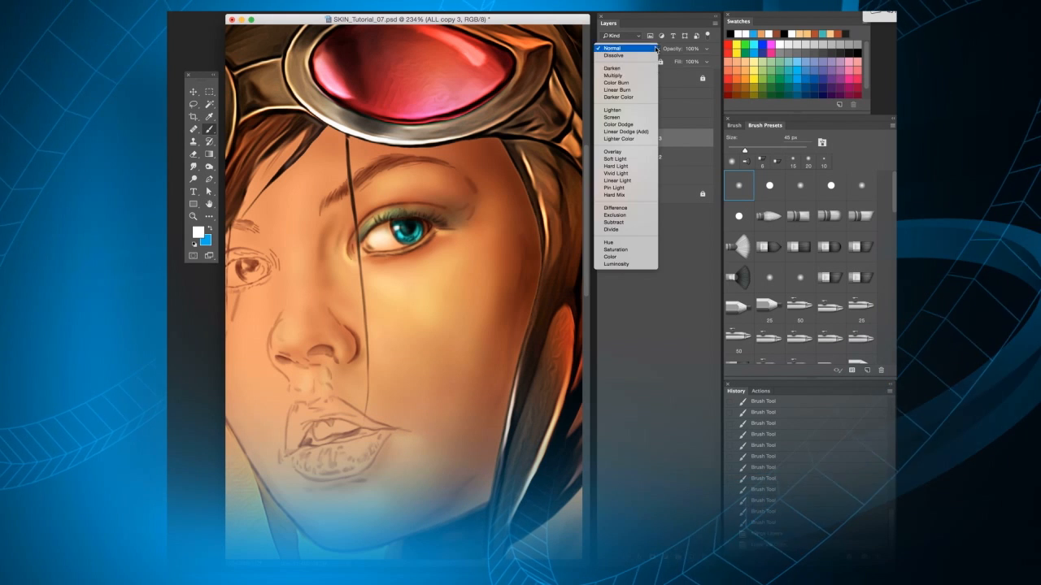
click(626, 153)
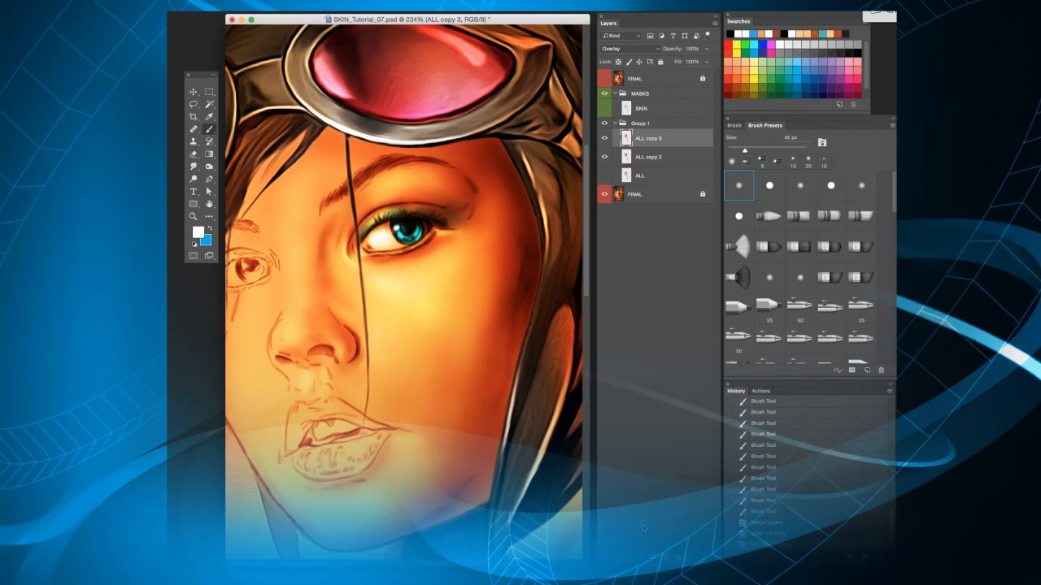
click(652, 557)
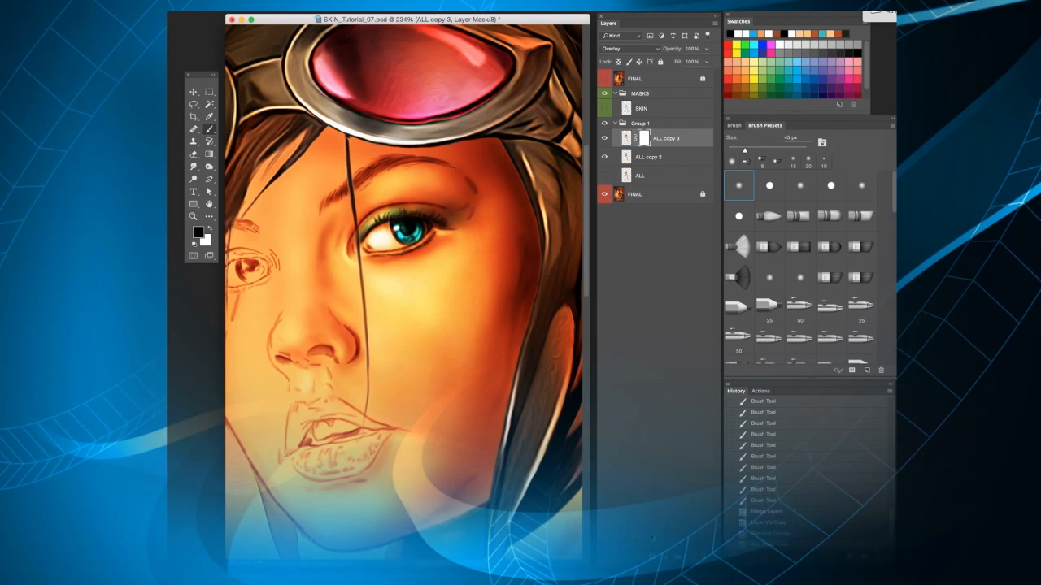
key(super+i)
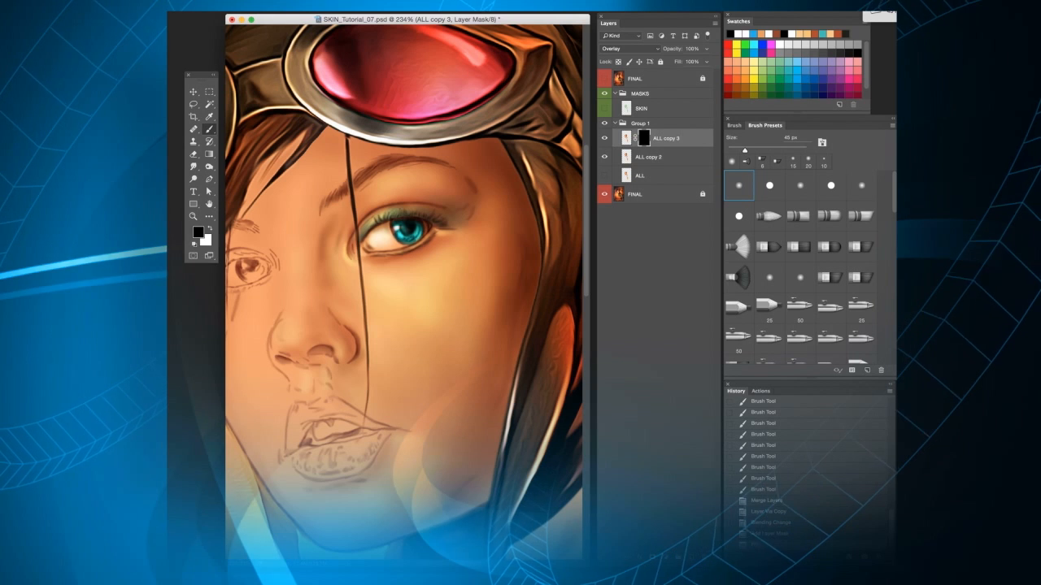
- Paint white on the Overlay copy's mask with a 90 px brush to brighten the area beneath the eyebrow
key(bracketright)
key(bracketright)
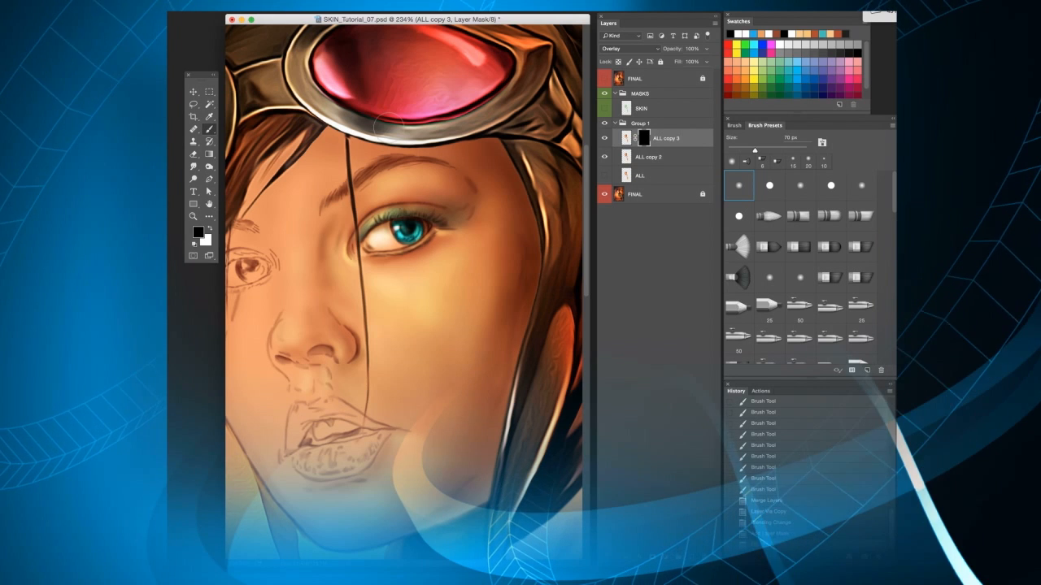
key(bracketright)
key(bracketright)
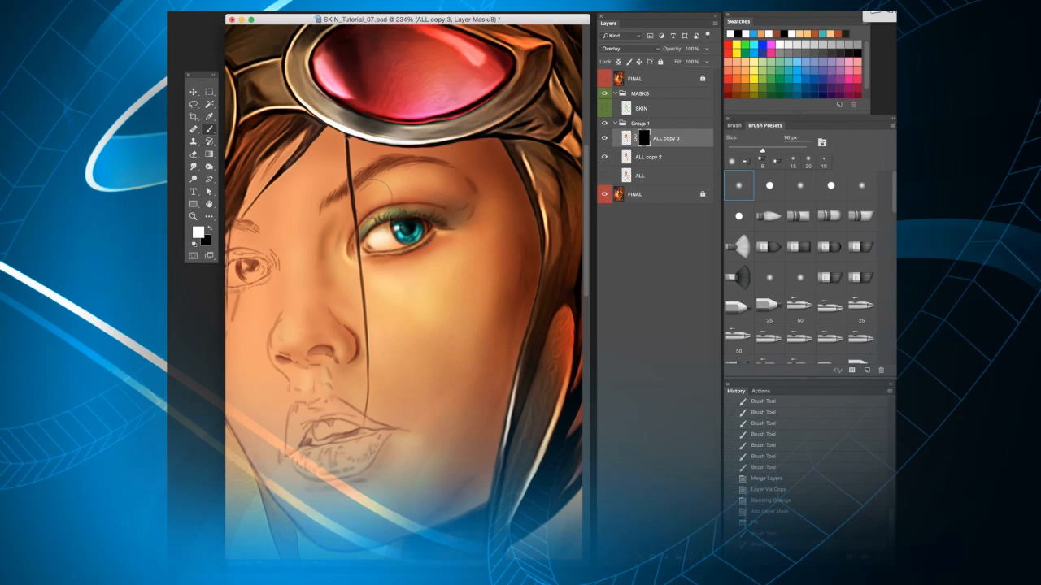
key(x)
drag(392, 173, 439, 181)
drag(411, 178, 430, 175)
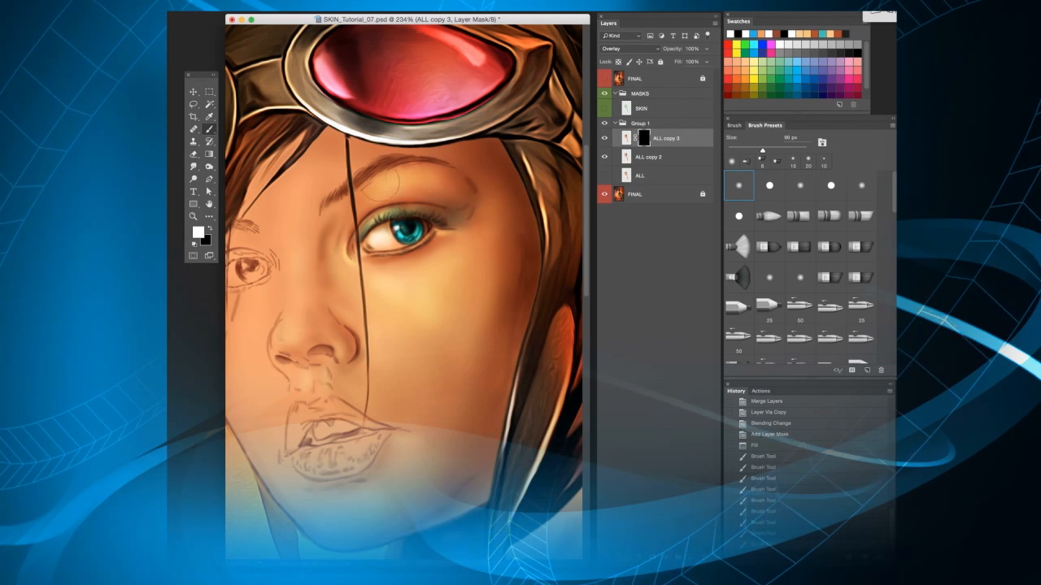
- Paint white on the mask over the forehead beside the inner eyebrow with a 100 px brush
key(bracketright)
drag(345, 158, 338, 167)
drag(345, 157, 336, 169)
mouse_move(344, 156)
mouse_down()
mouse_move(335, 169)
mouse_move(340, 156)
mouse_up()
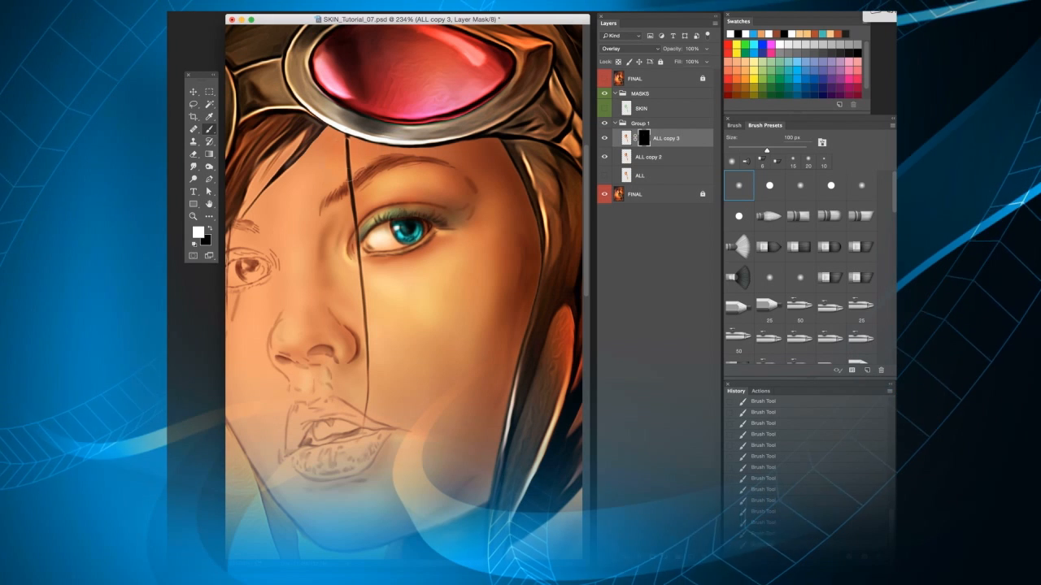
key(bracketright)
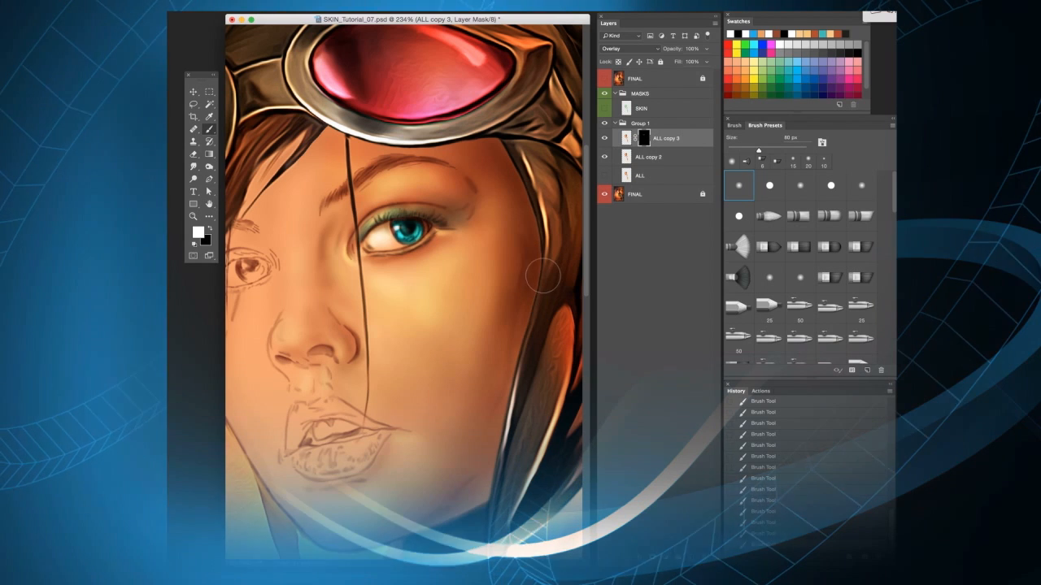
- Build up the warm Overlay glow across the face and nose with a white 60 to 90 px brush on the mask
key(bracketright)
key(bracketright)
key(bracketright)
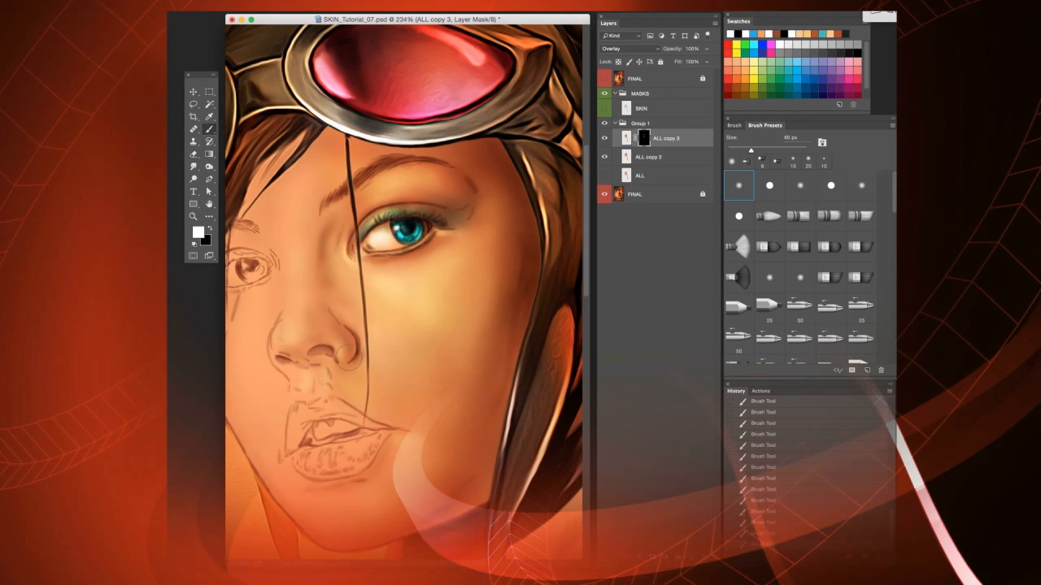
key(bracketright)
key(bracketright)
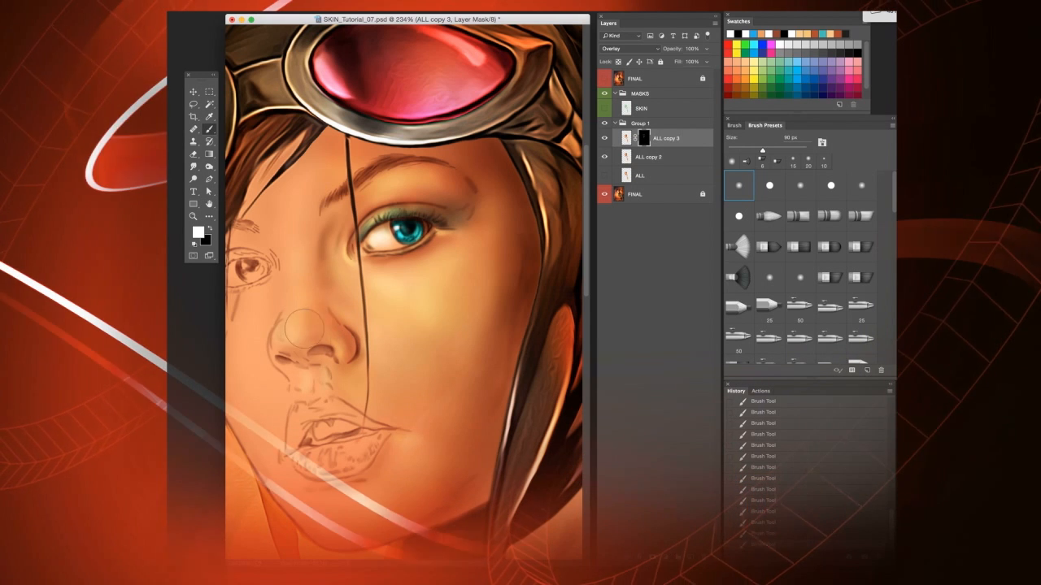
key(bracketleft)
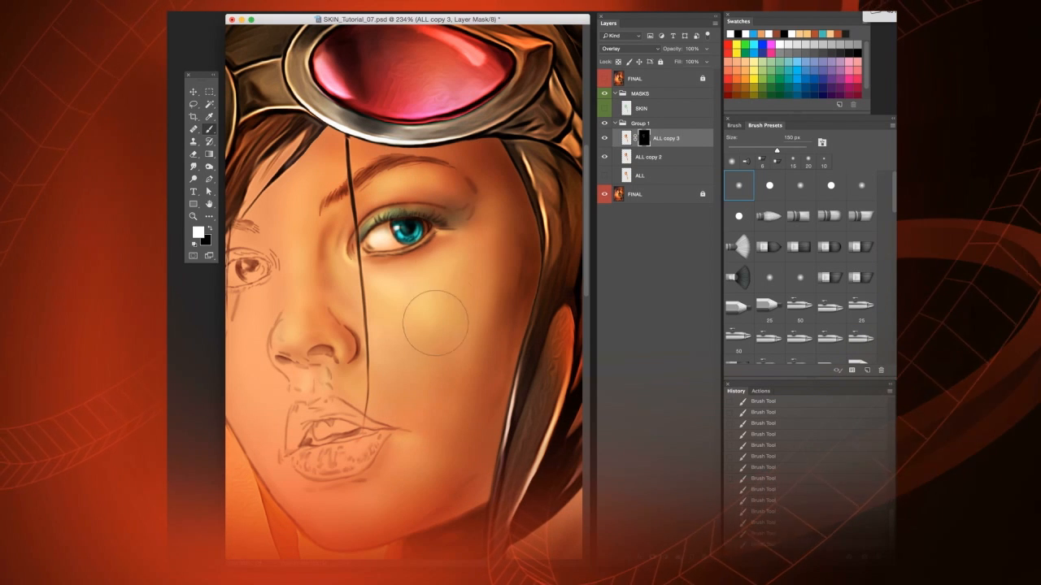
- Refine the Overlay glow on the cheek and around the eye, painting white with brushes from 45 to 150 px
key(bracketright)
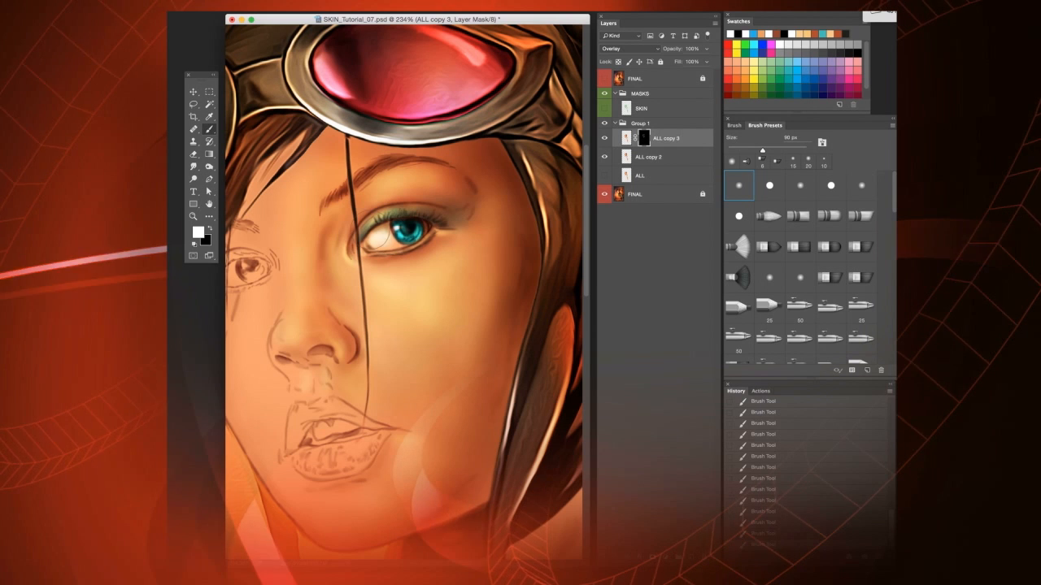
key(bracketleft)
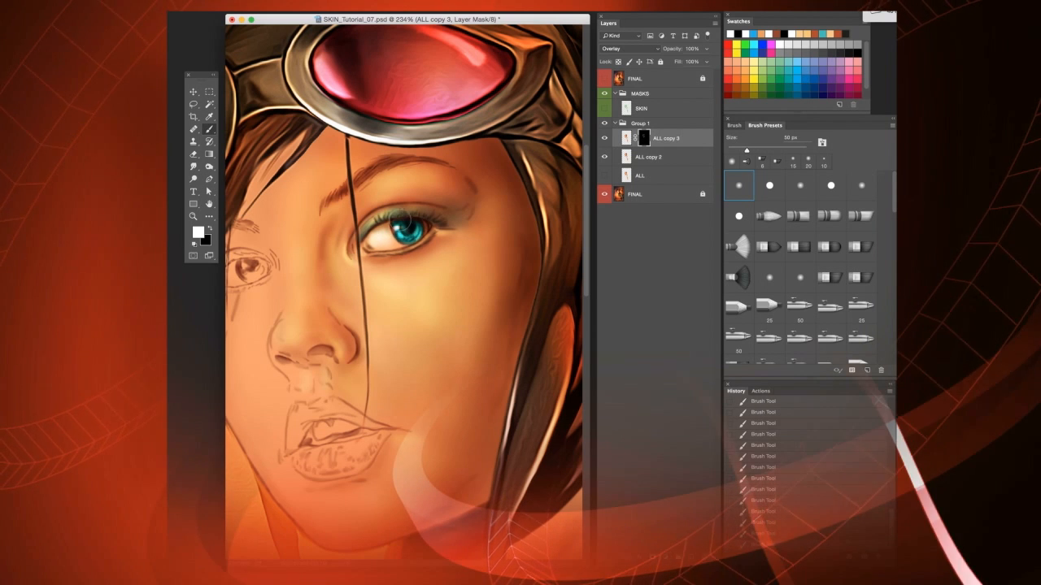
key(bracketleft)
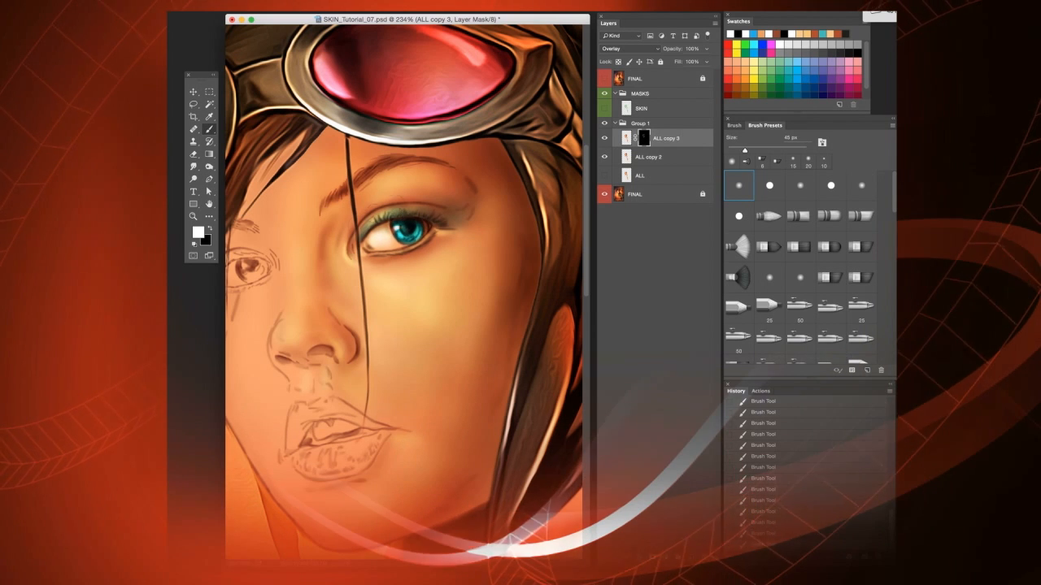
key(bracketright)
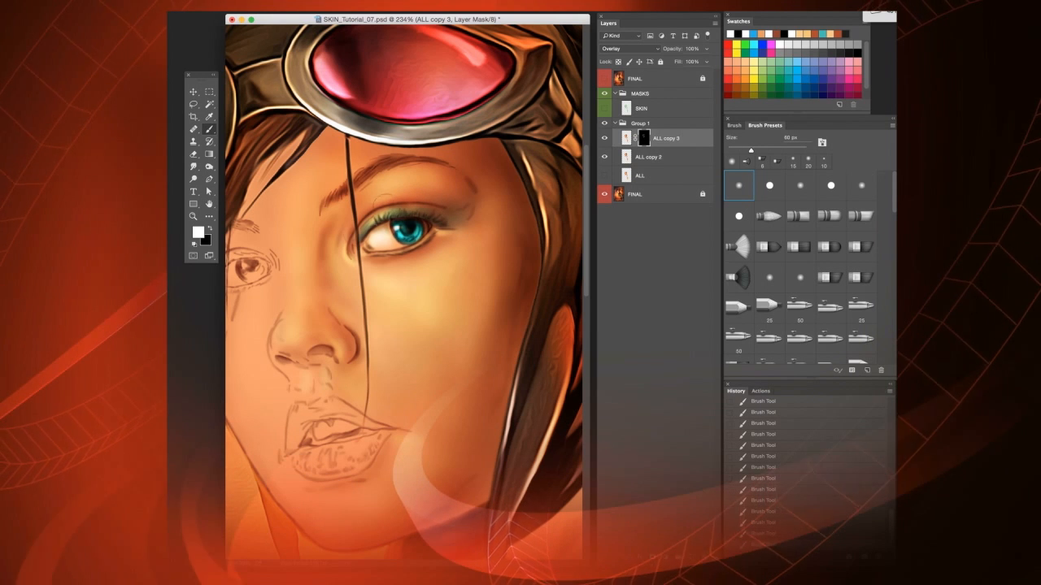
key(bracketright)
key(bracketright)
key(bracketright)
key(bracketright)
key(bracketright)
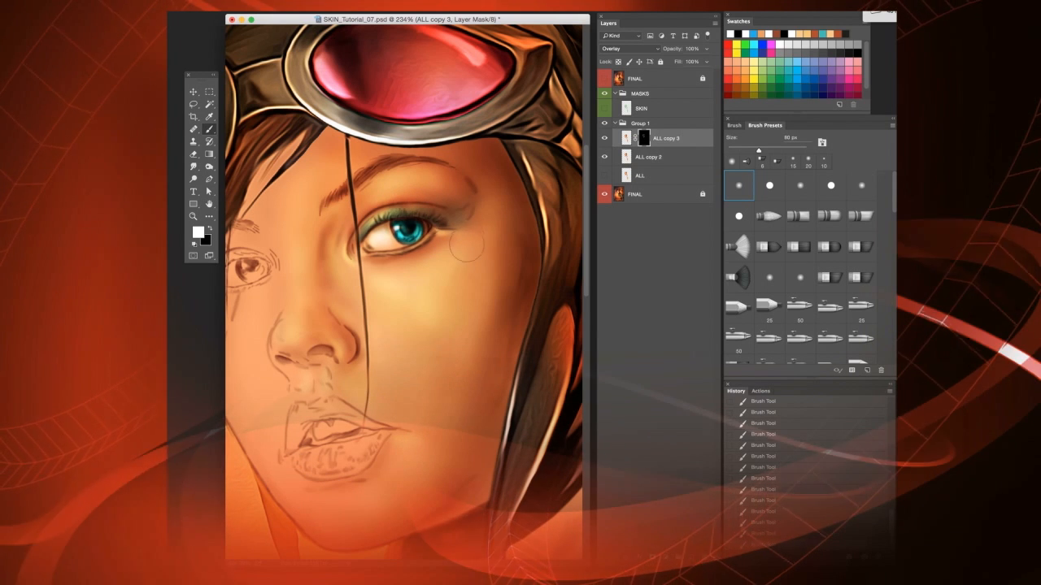
- Blend the glow broadly over the cheek and toward the mouth on the mask with a white 90 to 175 px brush
key(bracketright)
key(bracketright)
key(bracketright)
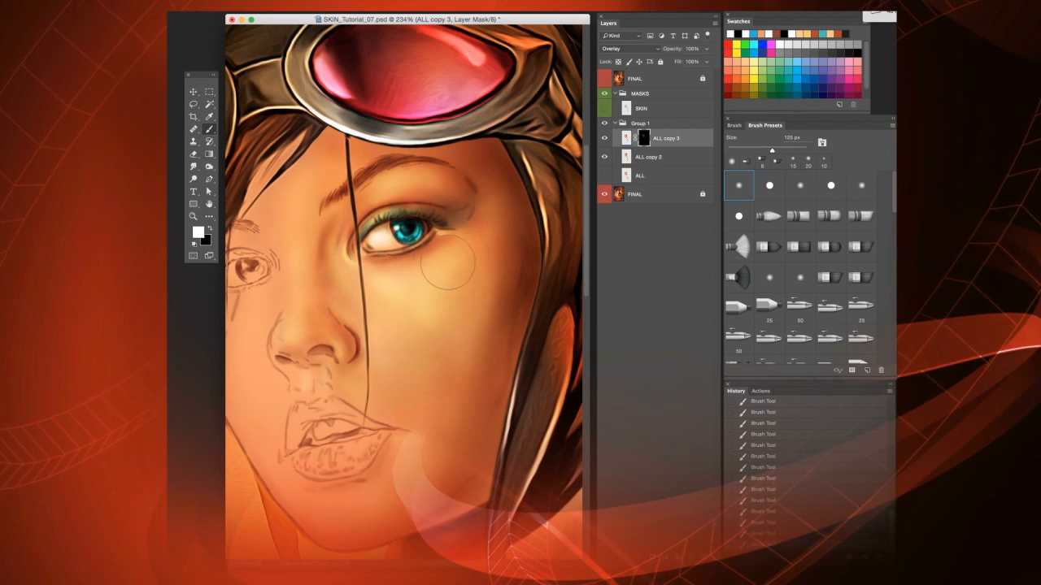
key(bracketleft)
key(bracketleft)
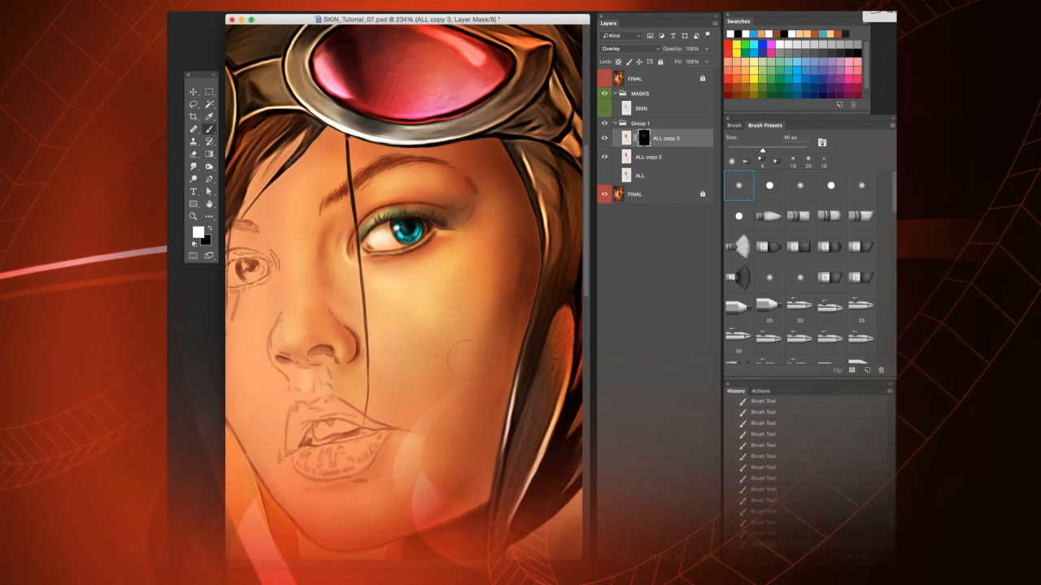
key(bracketright)
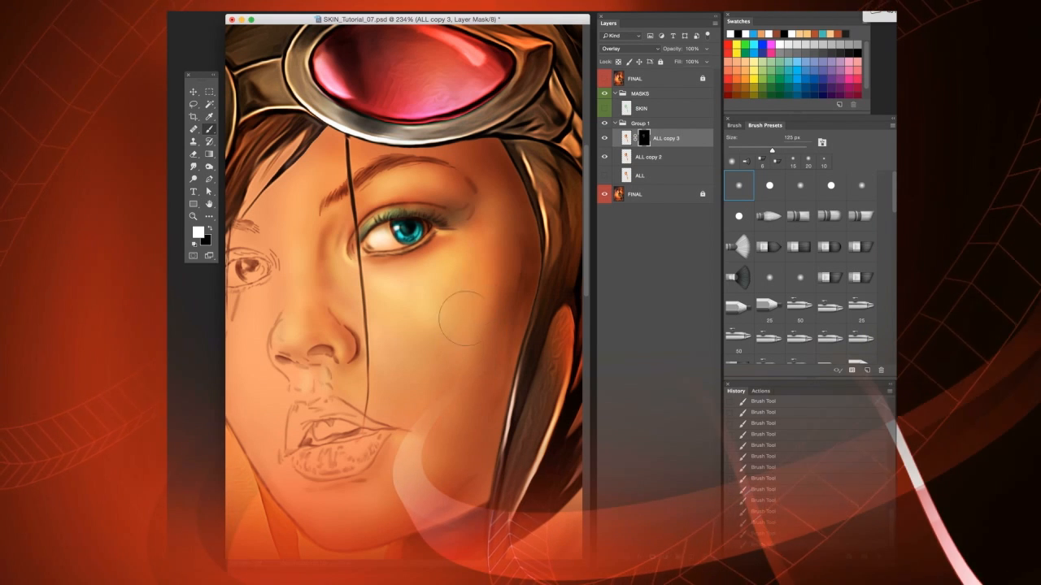
key(bracketright)
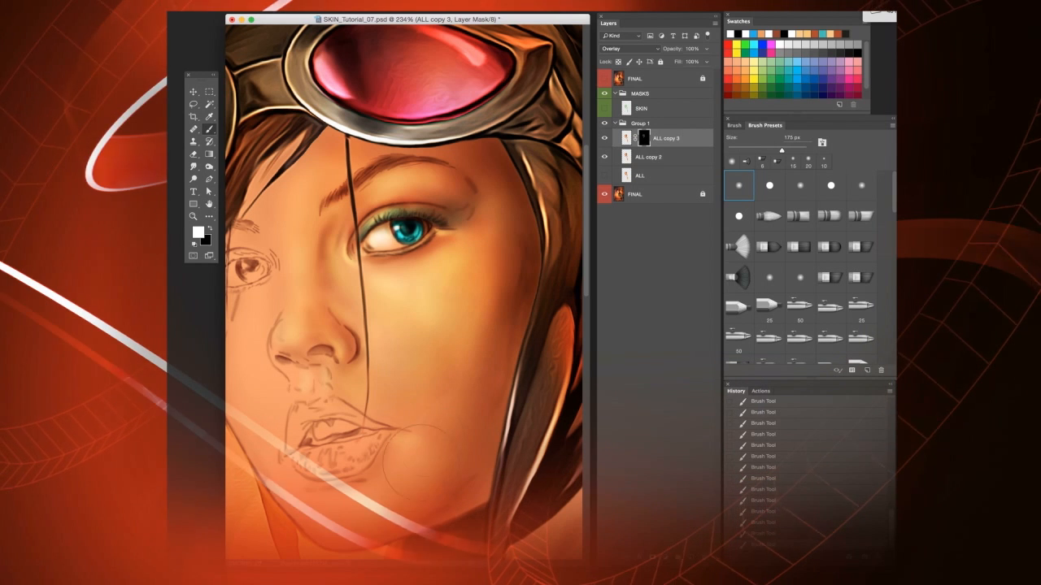
key(bracketleft)
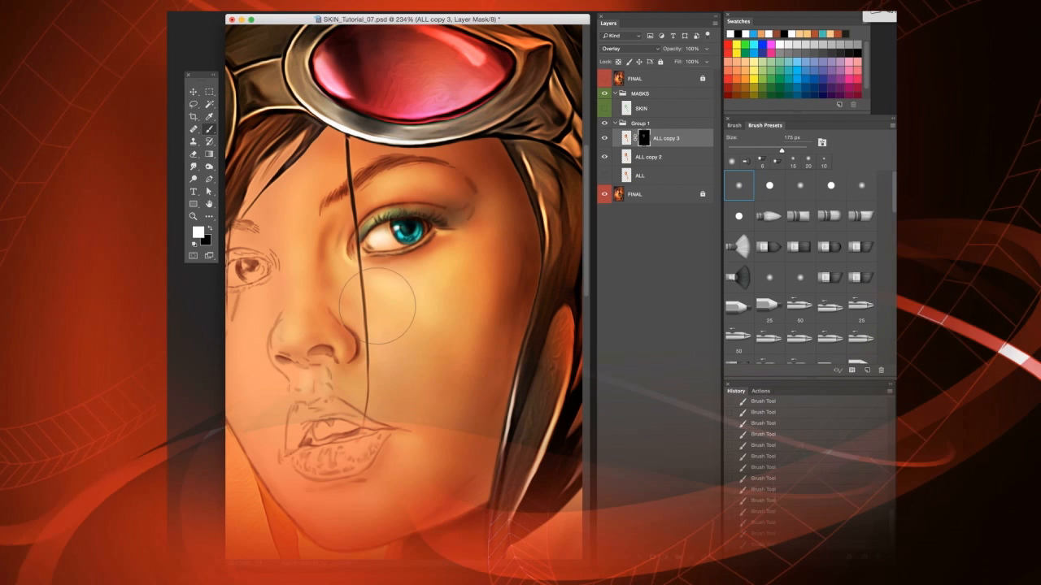
key(bracketright)
key(bracketright)
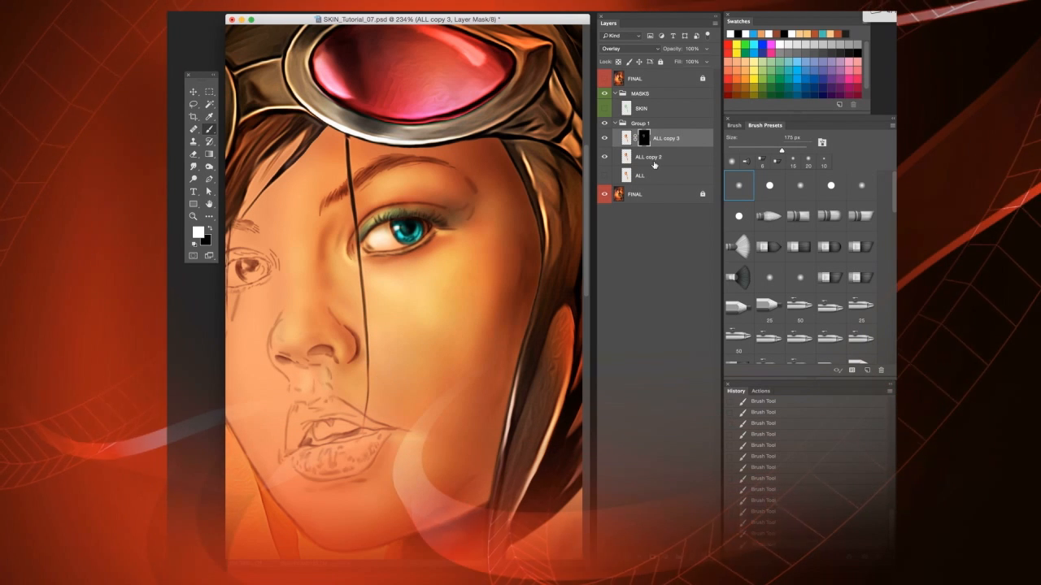
- Merge ALL copy 3 with ALL copy 2 and duplicate the merged layer
shift+click(661, 160)
key(super+e)
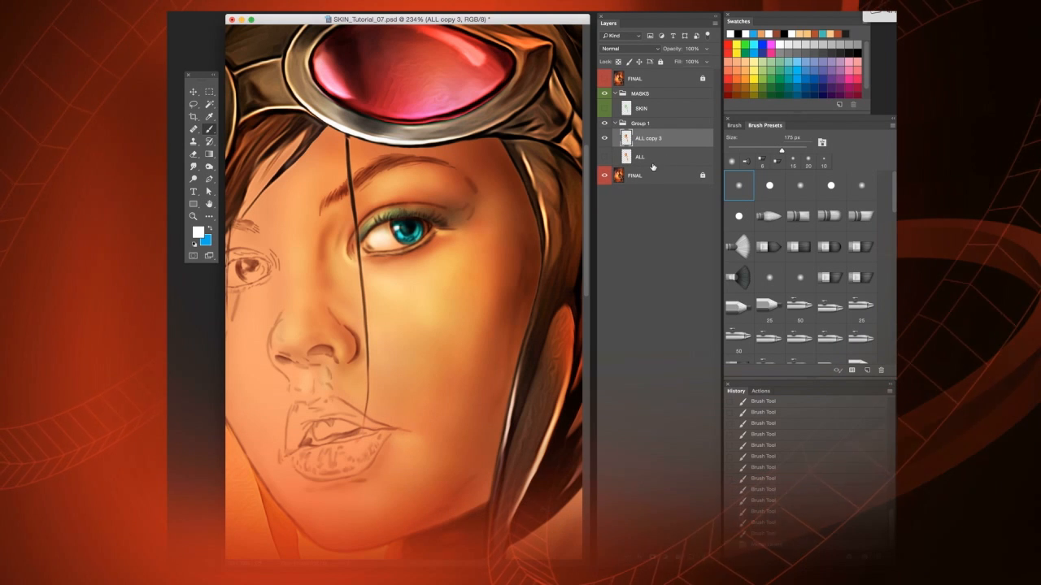
key(super+j)
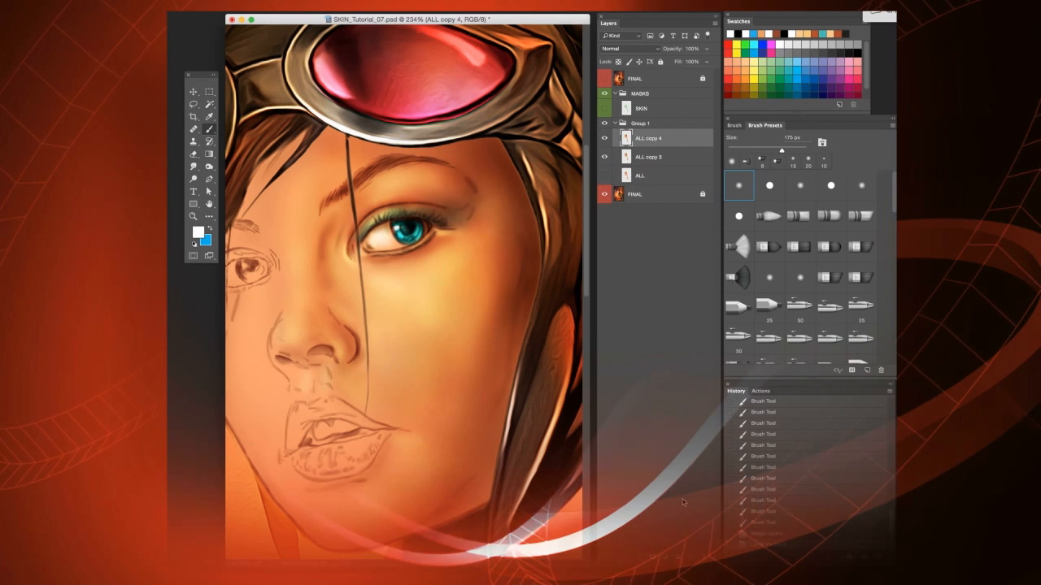
- Dodge small highlights on the duplicated layer with the Dodge tool and a small soft round brush
key(bracketleft)
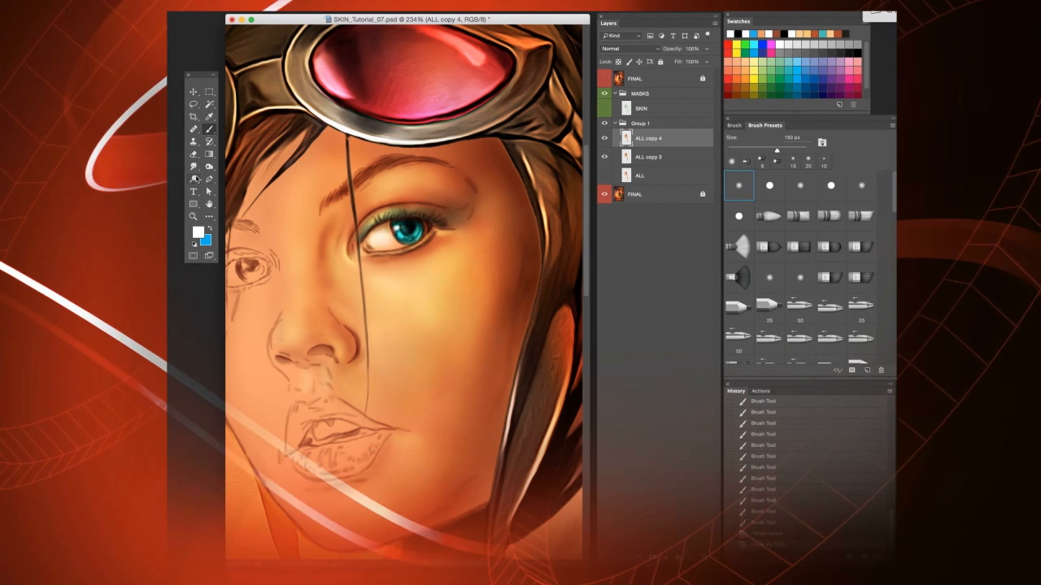
click(195, 178)
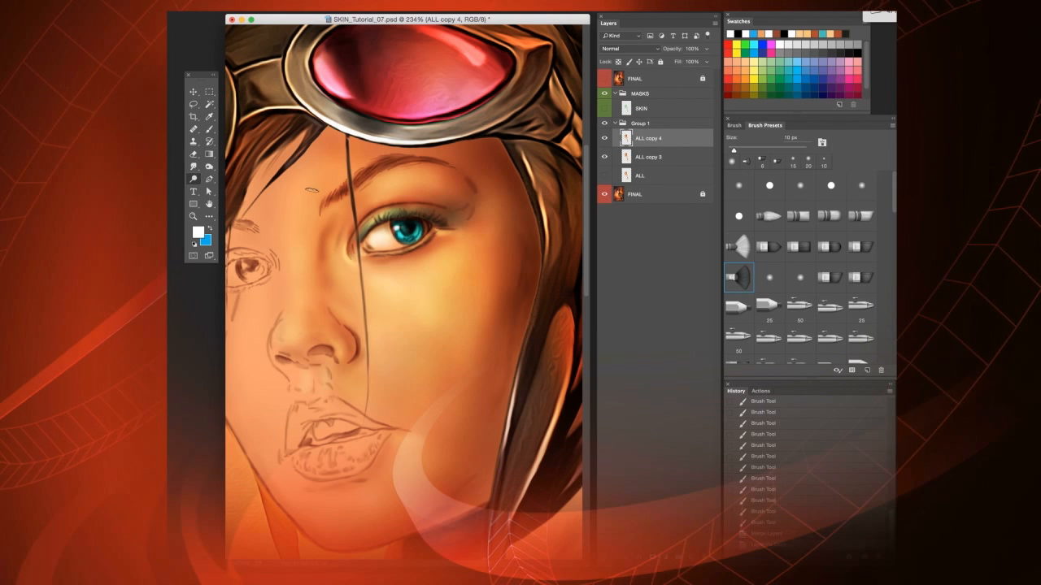
click(740, 184)
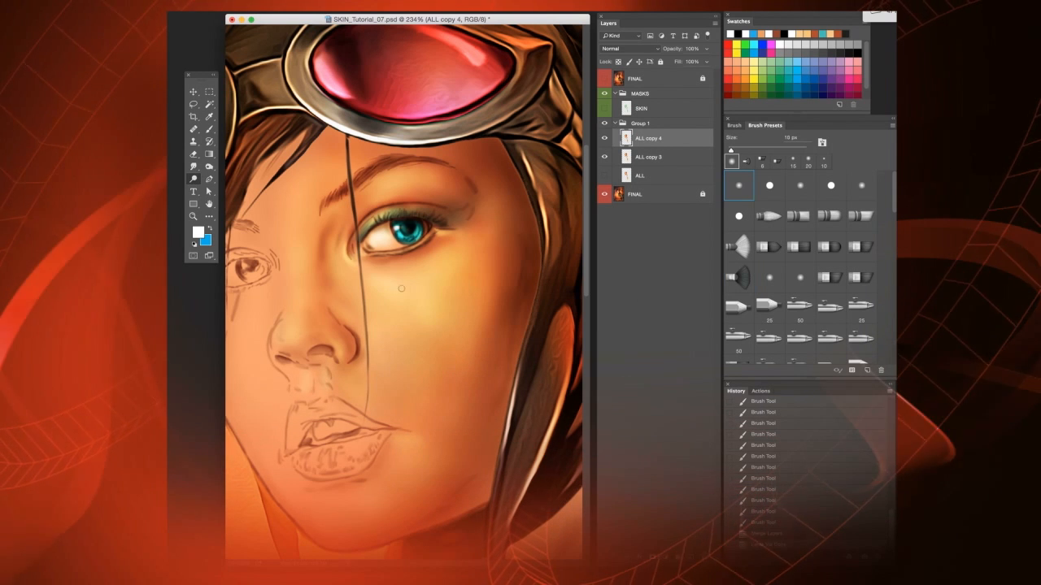
key(bracketright)
key(bracketright)
key(bracketright)
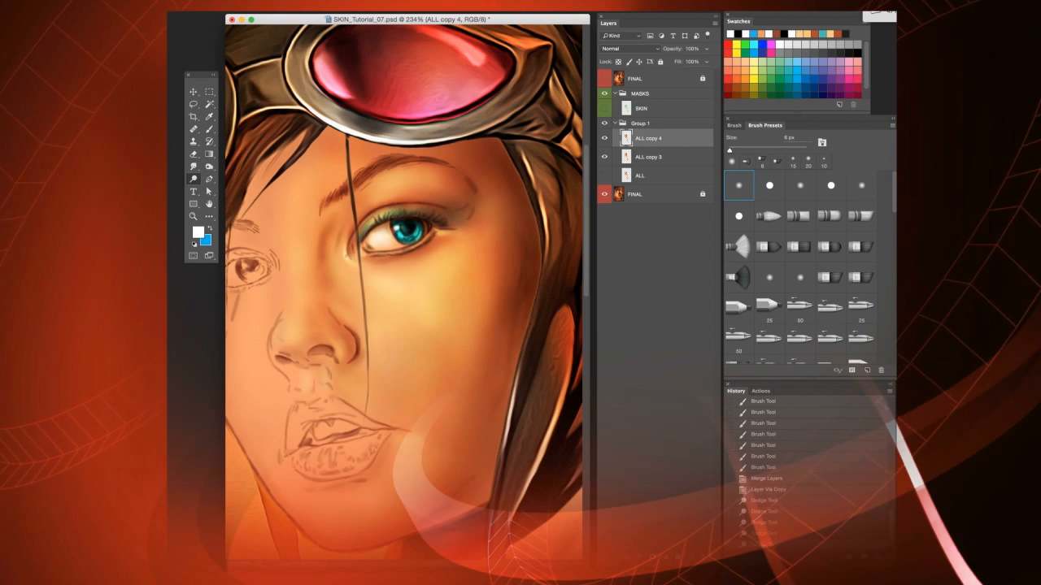
drag(560, 350, 545, 415)
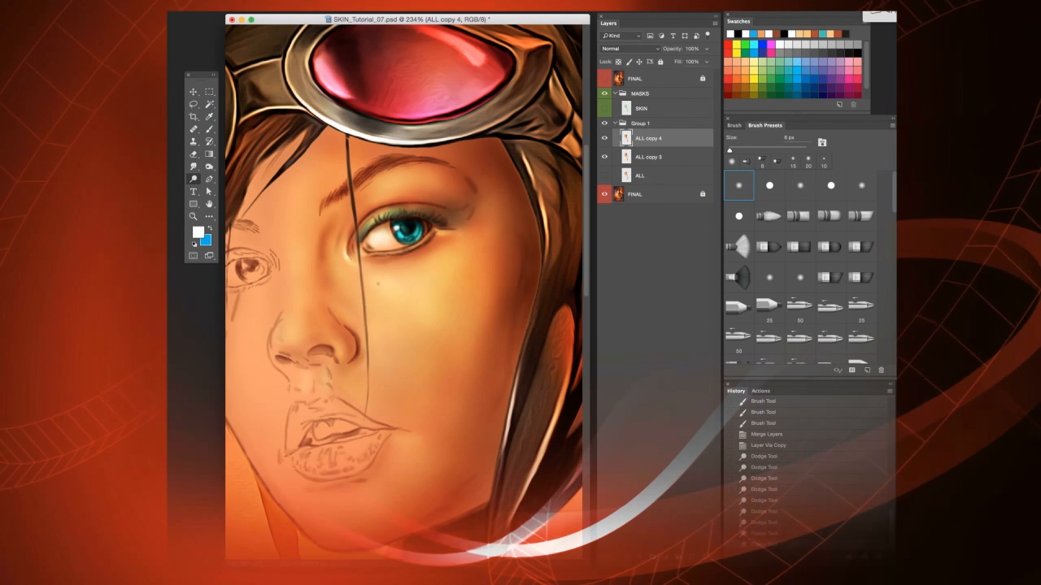
- Dodge a soft highlight on the upper cheek below the eye, enlarging the brush from 35 to 70 px
key(bracketright)
key(bracketright)
key(bracketright)
key(bracketright)
key(bracketright)
key(bracketright)
mouse_move(394, 295)
mouse_down()
mouse_move(373, 278)
mouse_move(397, 292)
mouse_up()
key(bracketright)
key(bracketright)
key(bracketright)
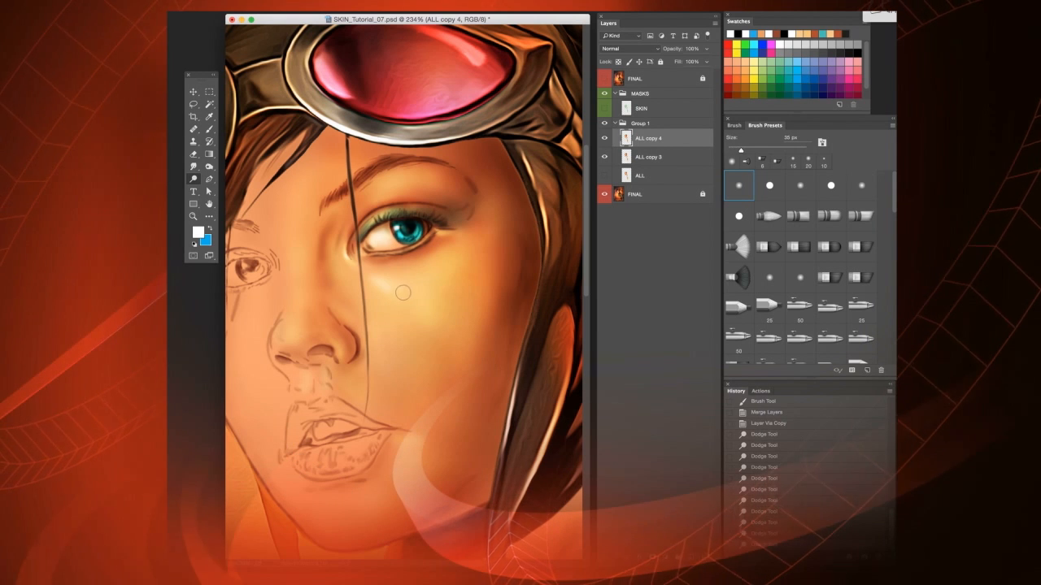
key(bracketright)
key(bracketright)
key(bracketright)
key(bracketright)
key(bracketright)
drag(406, 295, 416, 310)
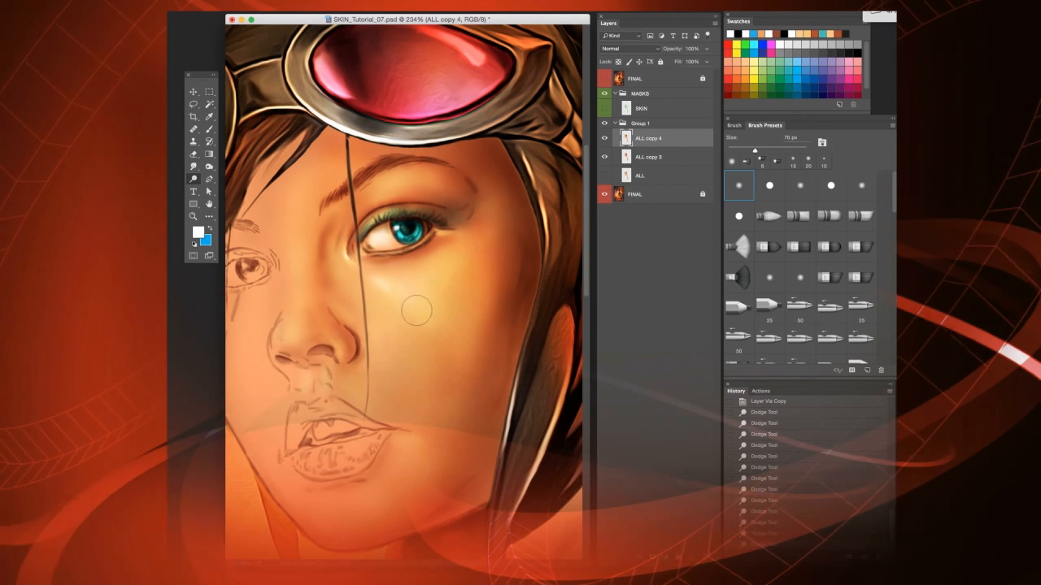
- Dodge the skin between the eyebrow and the upper eyelid with a 30 px brush
key(bracketleft)
key(bracketleft)
key(bracketleft)
key(bracketleft)
key(bracketleft)
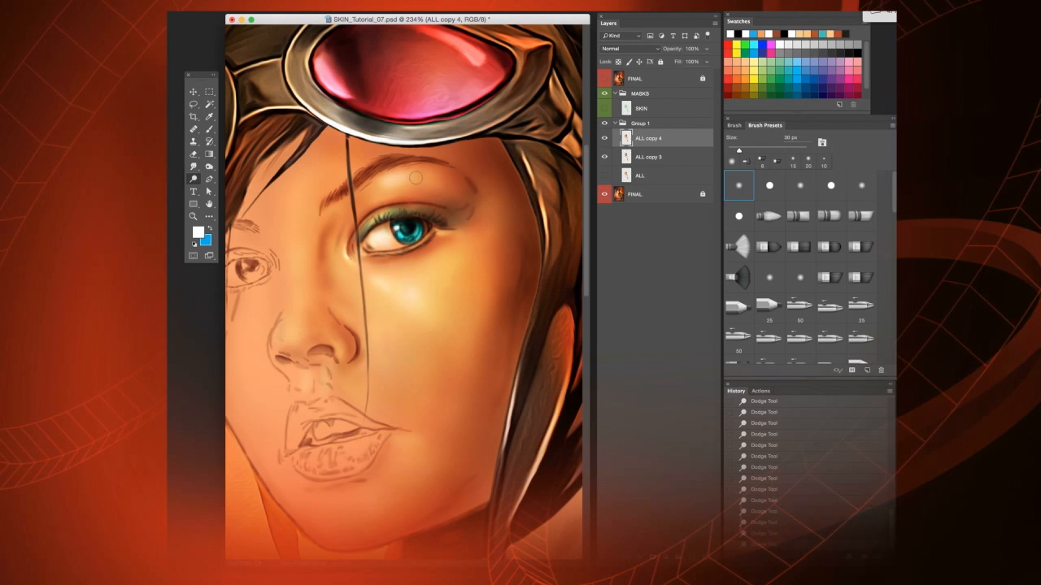
key(bracketright)
key(bracketright)
key(bracketright)
key(bracketright)
key(bracketright)
key(bracketright)
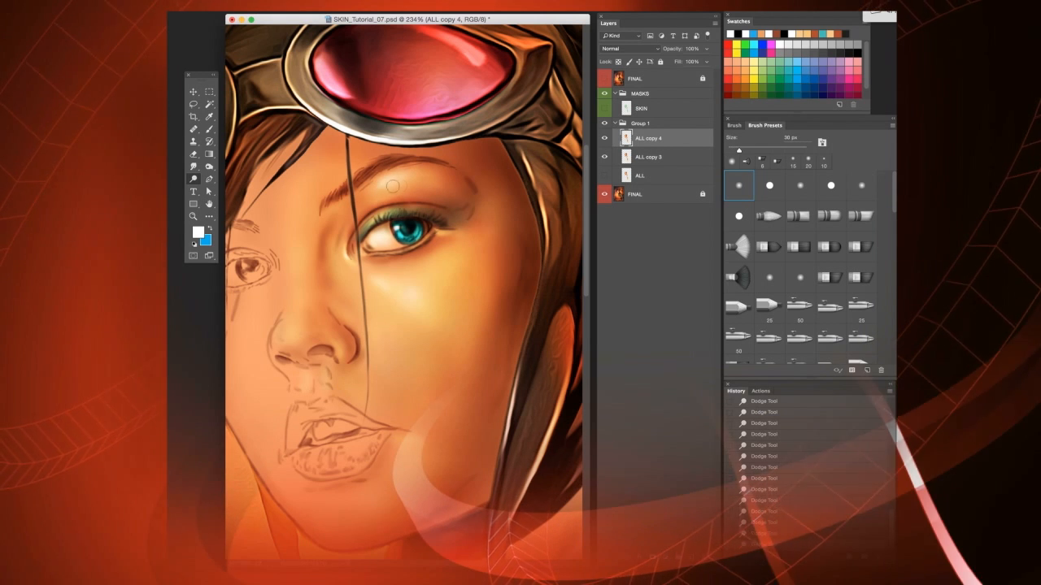
- Dodge highlights in the white of the eye and along the lower eyelid with a 7 to 15 px brush
key(bracketleft)
key(bracketleft)
key(bracketleft)
key(bracketleft)
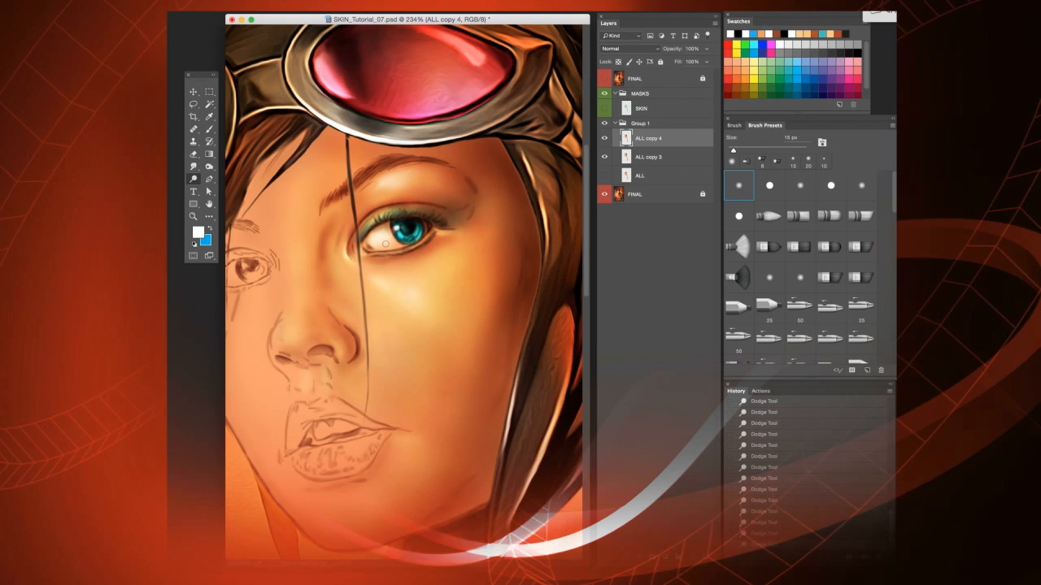
key(bracketleft)
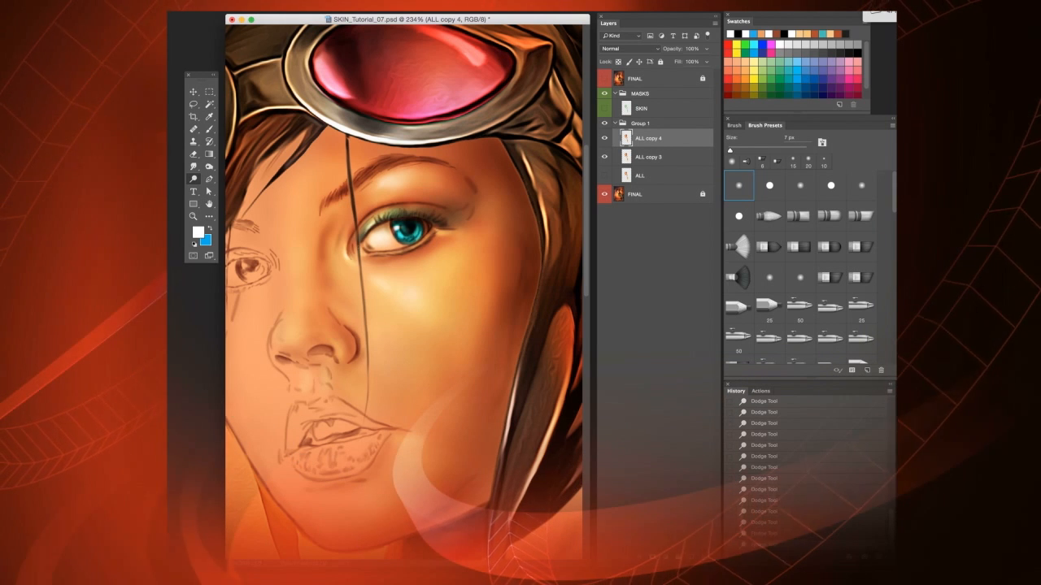
- Dodge fine highlights around the eye and its lids with a 5 to 10 px brush
scroll(358, 238, up, 3)
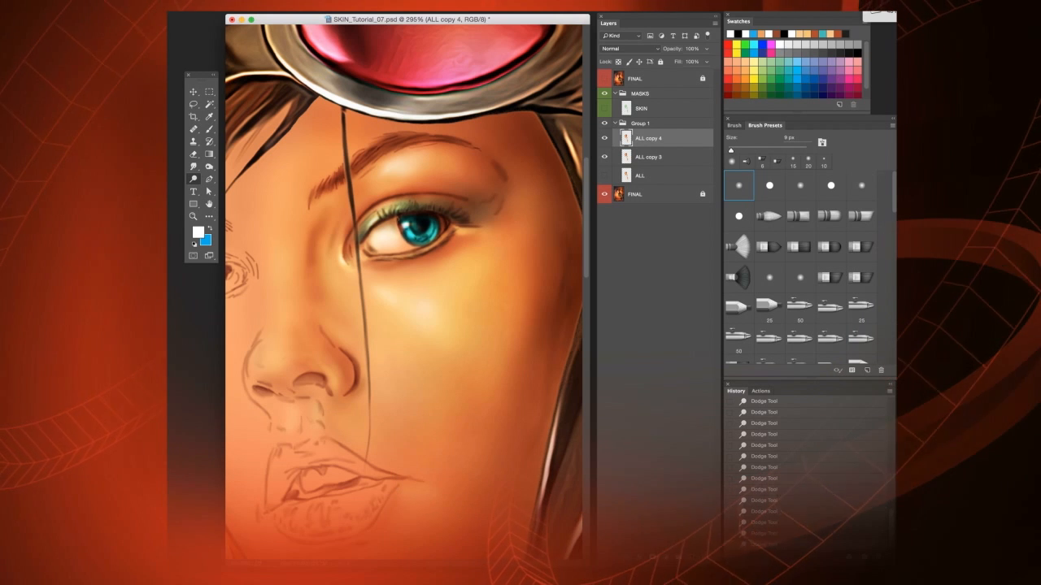
key(bracketleft)
key(bracketleft)
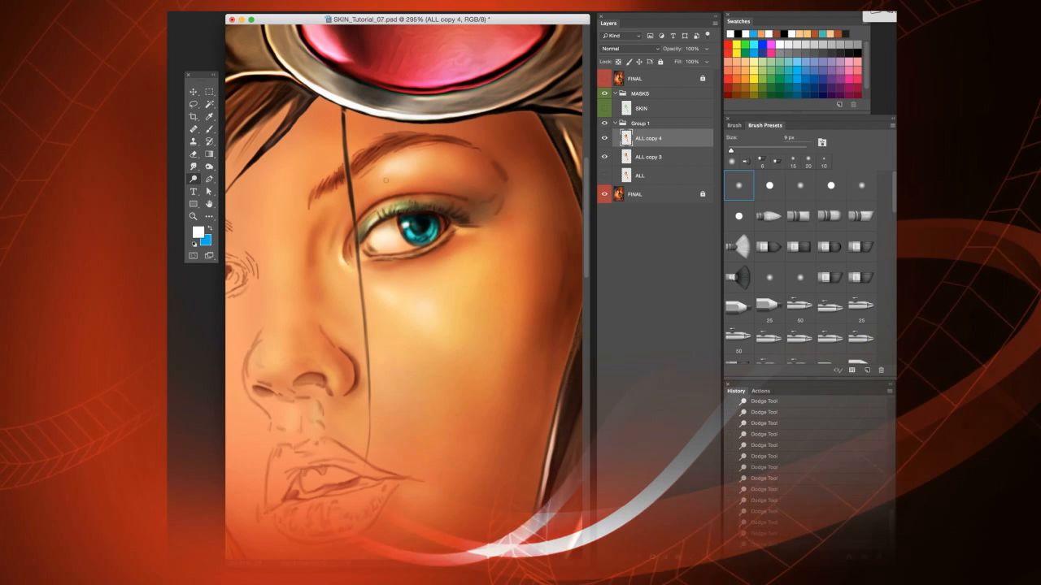
key(bracketleft)
key(bracketleft)
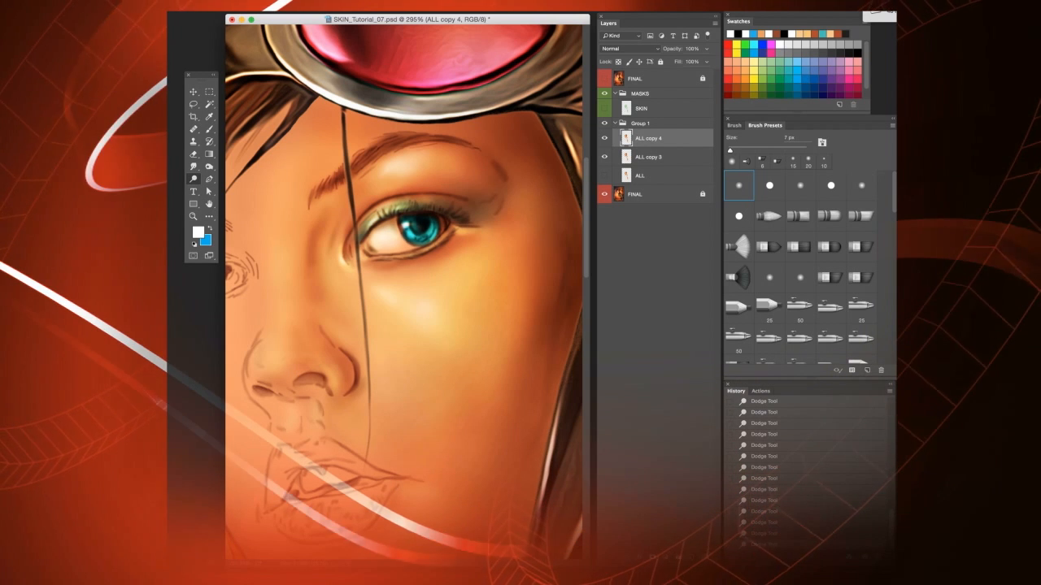
key(bracketleft)
key(bracketleft)
key(bracketleft)
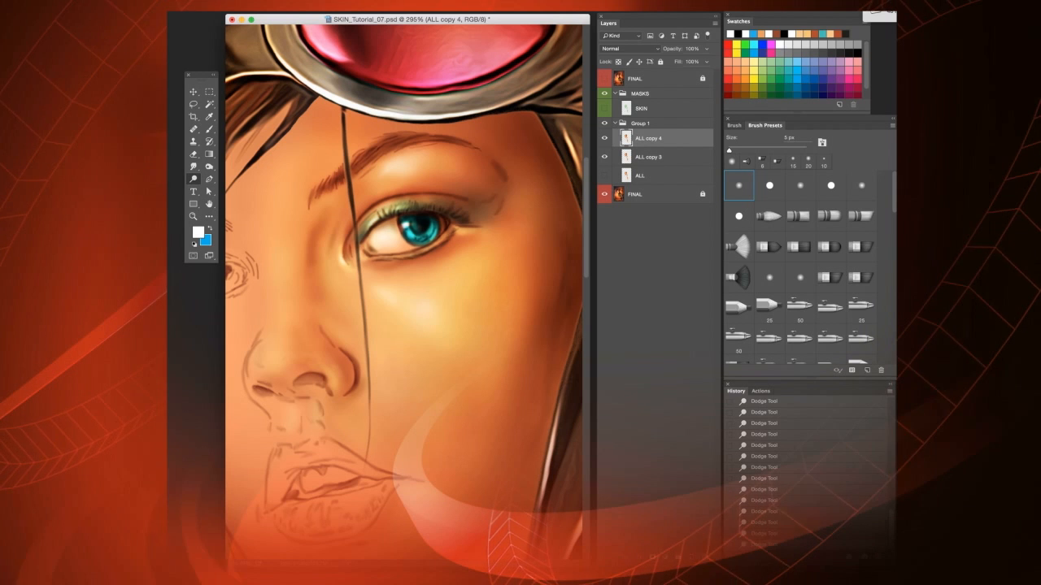
key(bracketright)
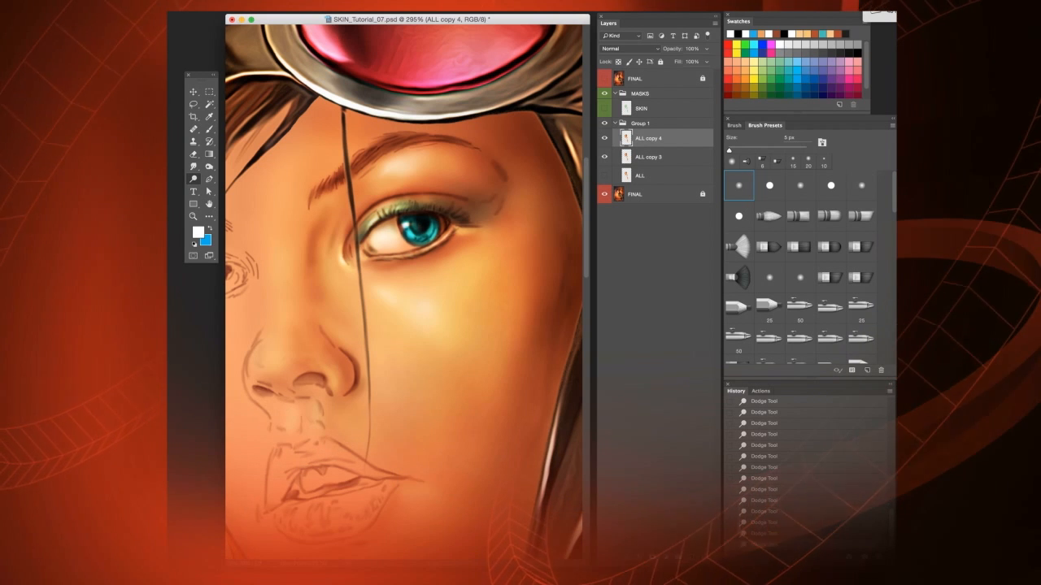
key(bracketright)
key(bracketright)
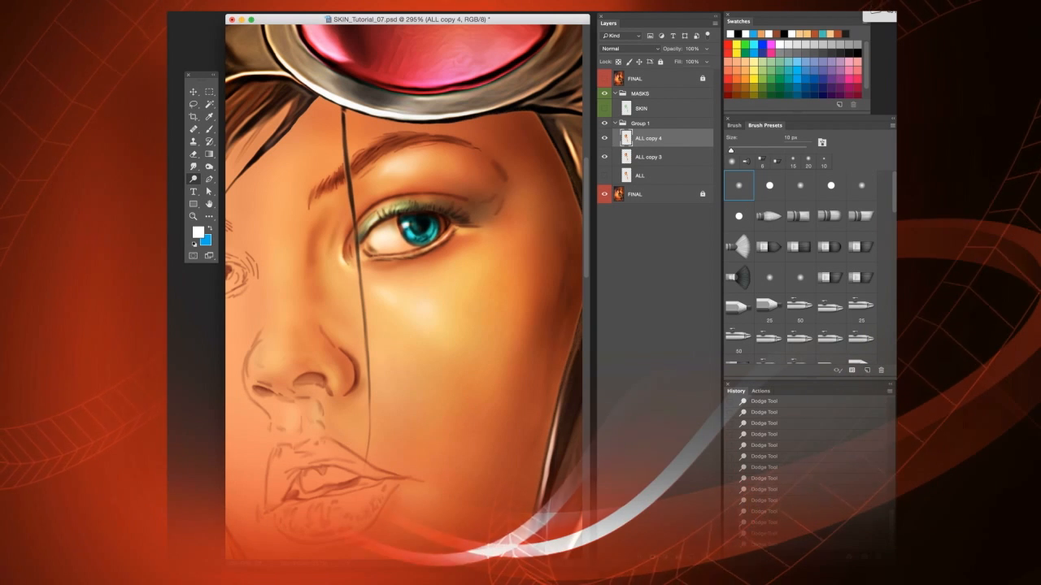
- Dodge the skin between the eyebrow and the upper eyelid with a 45 px brush
scroll(424, 277, down, 5)
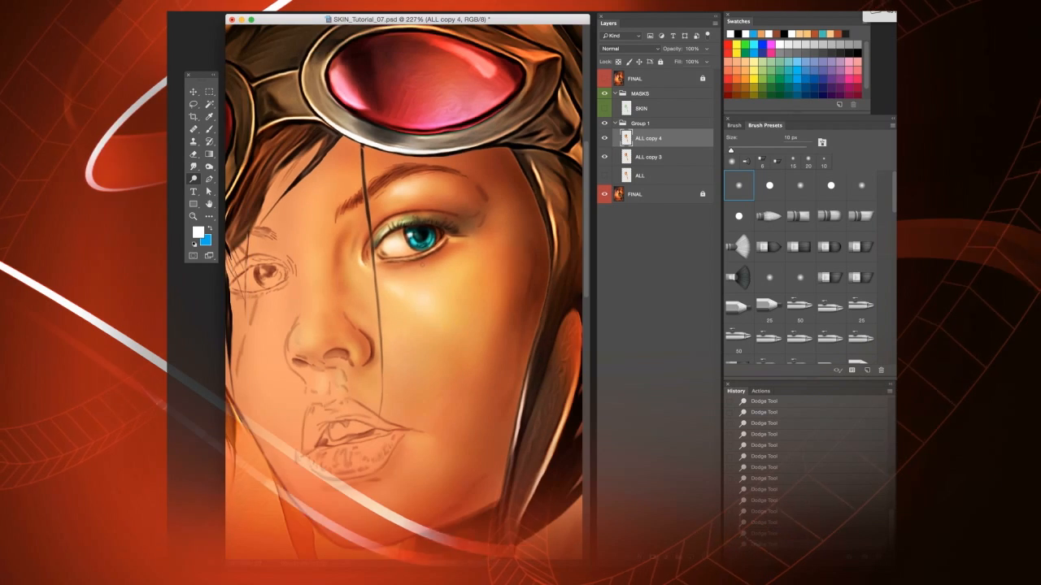
scroll(427, 459, down, 3)
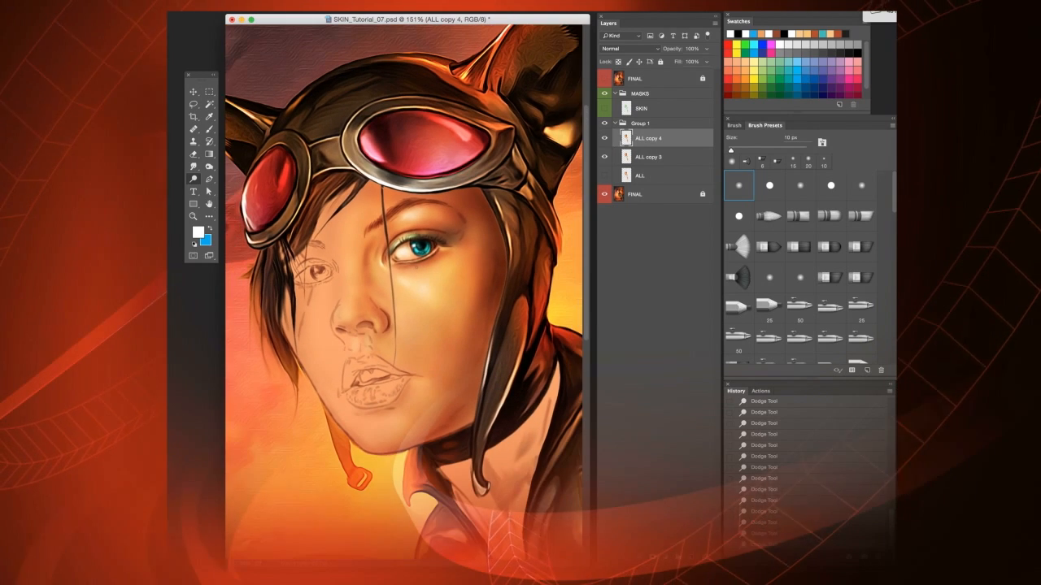
scroll(415, 270, up, 3)
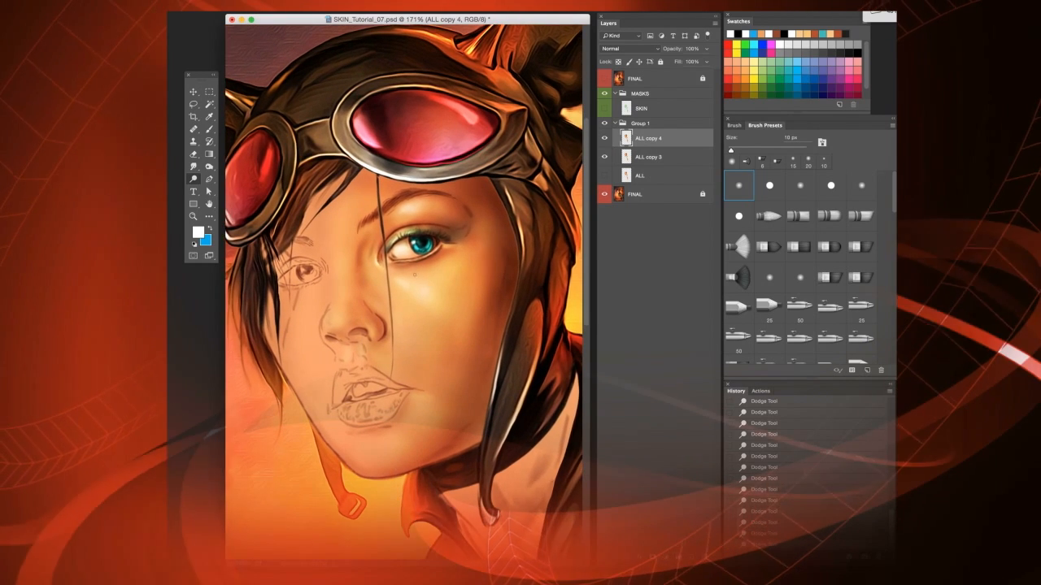
scroll(419, 276, up, 3)
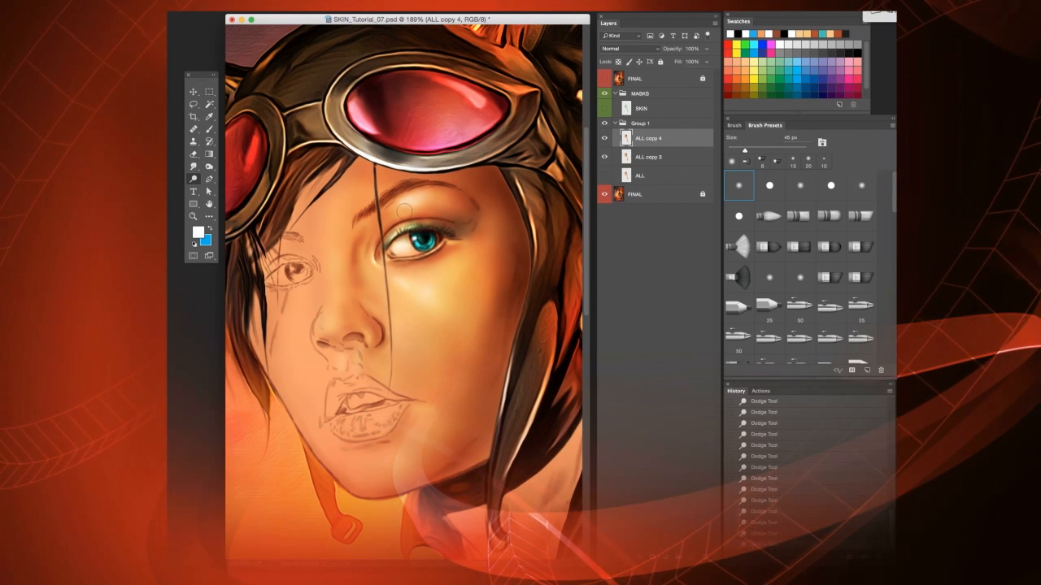
key(bracketright)
key(bracketright)
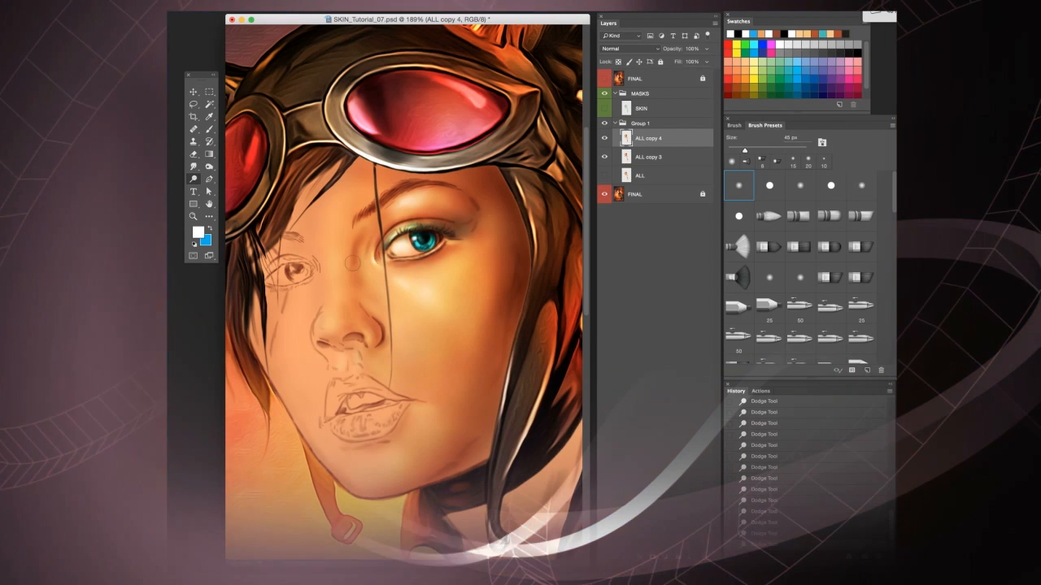
- Dodge the area between the eyebrows and down the nose bridge with a soft 50 to 90 px brush
key(bracketright)
key(bracketright)
key(bracketright)
key(bracketleft)
key(bracketleft)
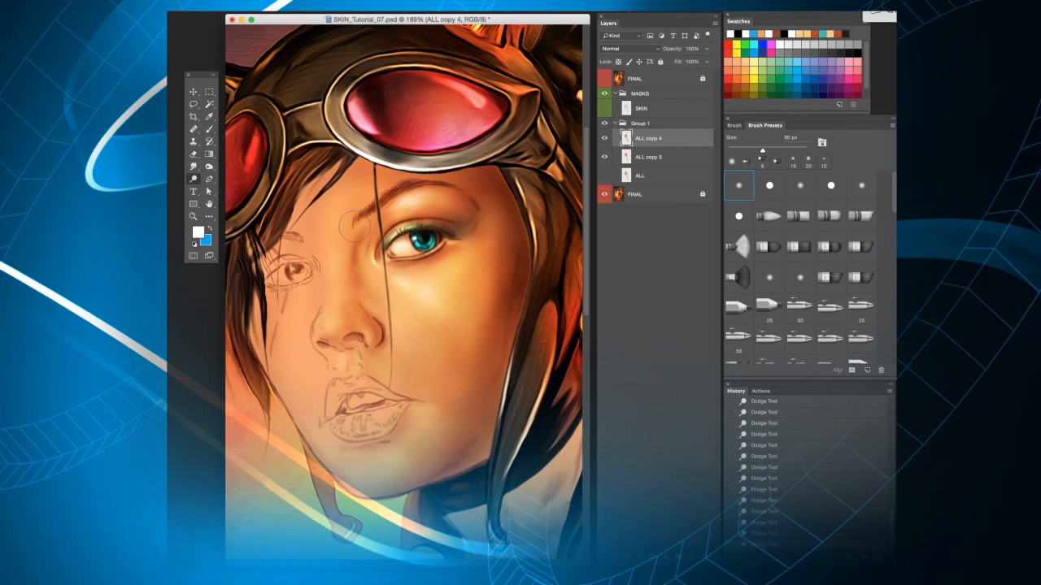
key(bracketright)
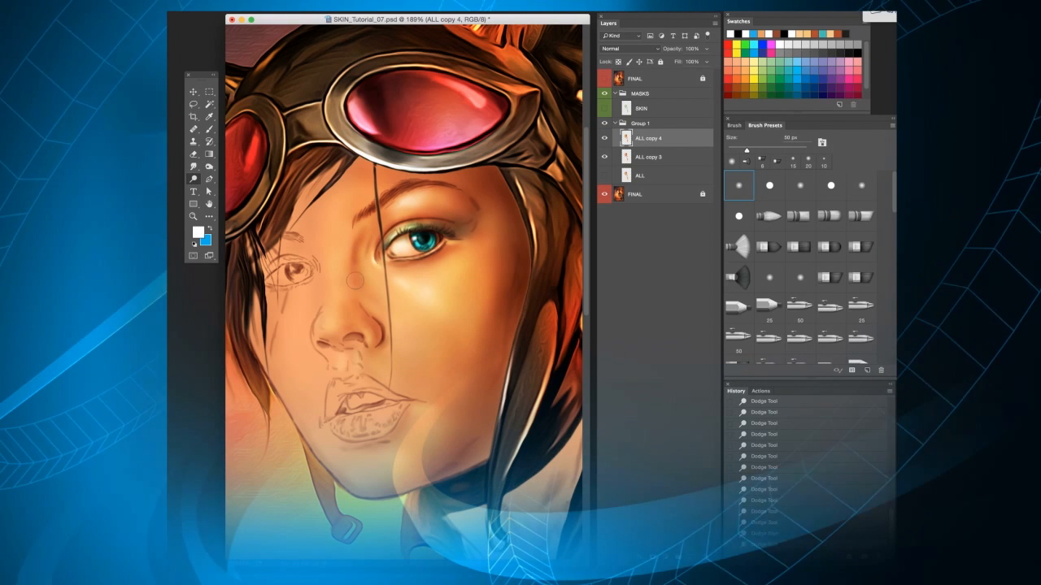
key(bracketleft)
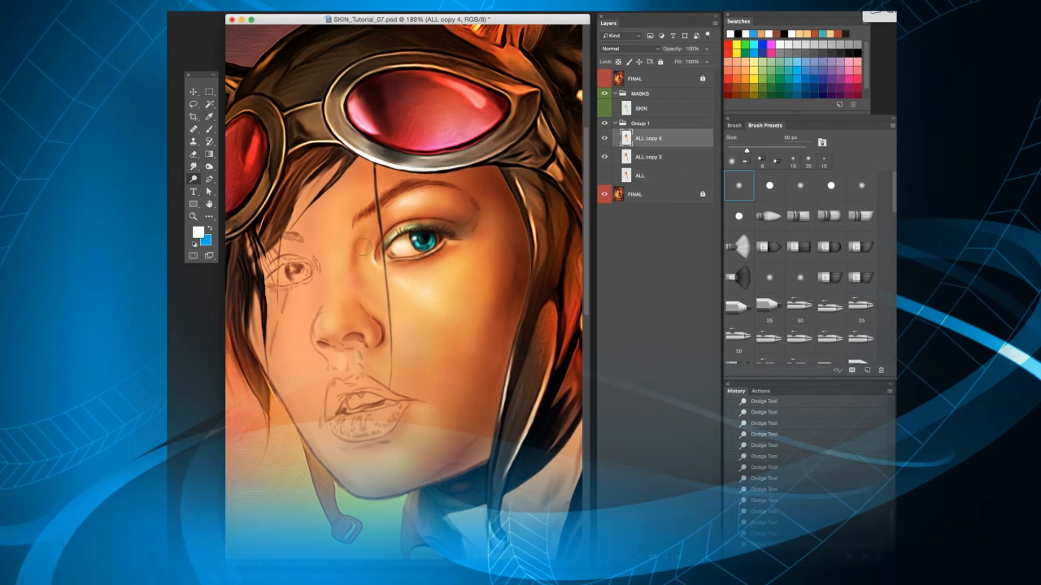
- Dodge the side of the nose bridge next to the inner eye corner with a 30 to 40 px brush
scroll(354, 295, up, 3)
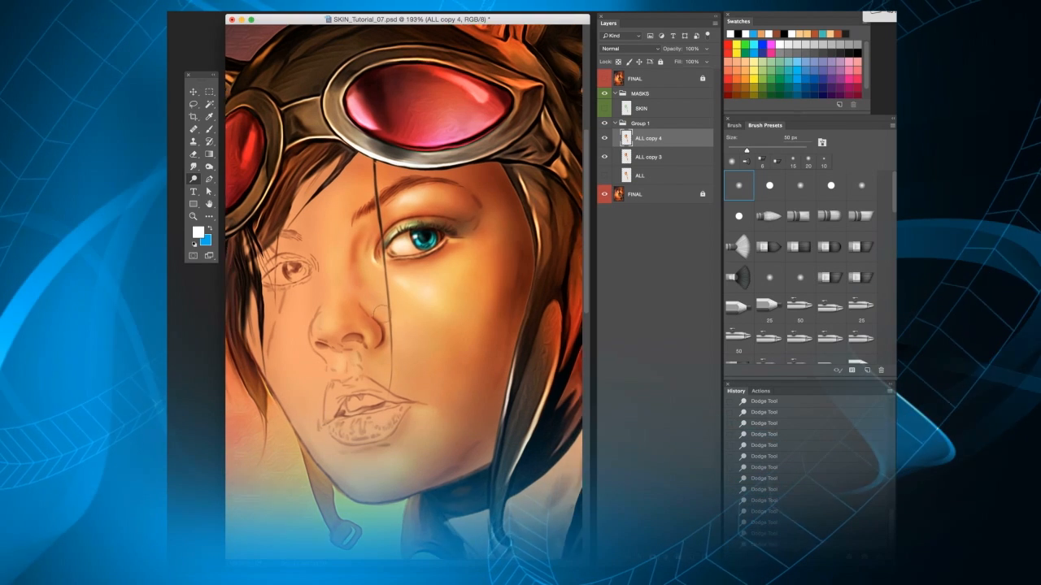
scroll(358, 306, up, 2)
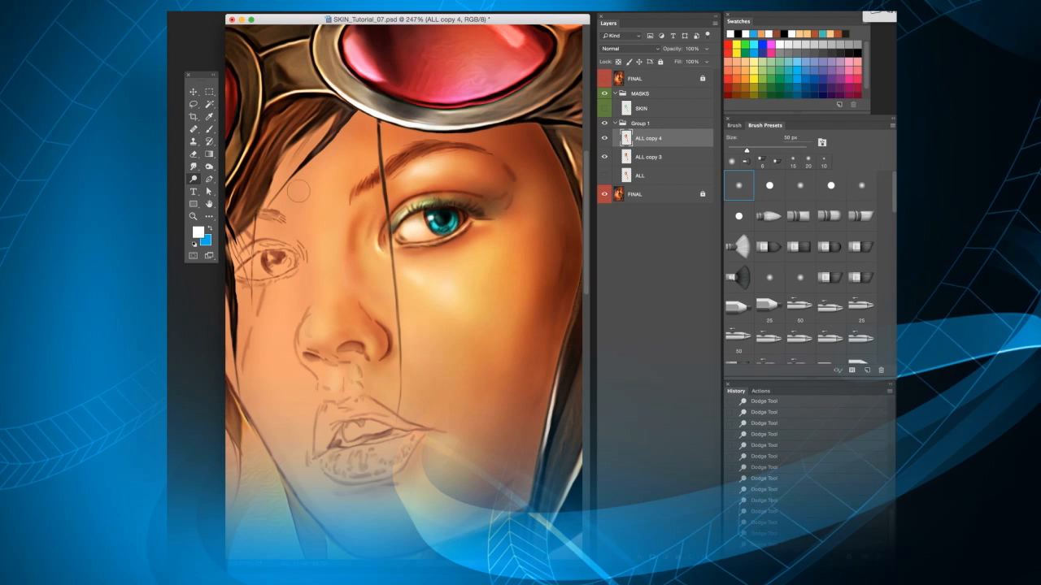
key(bracketleft)
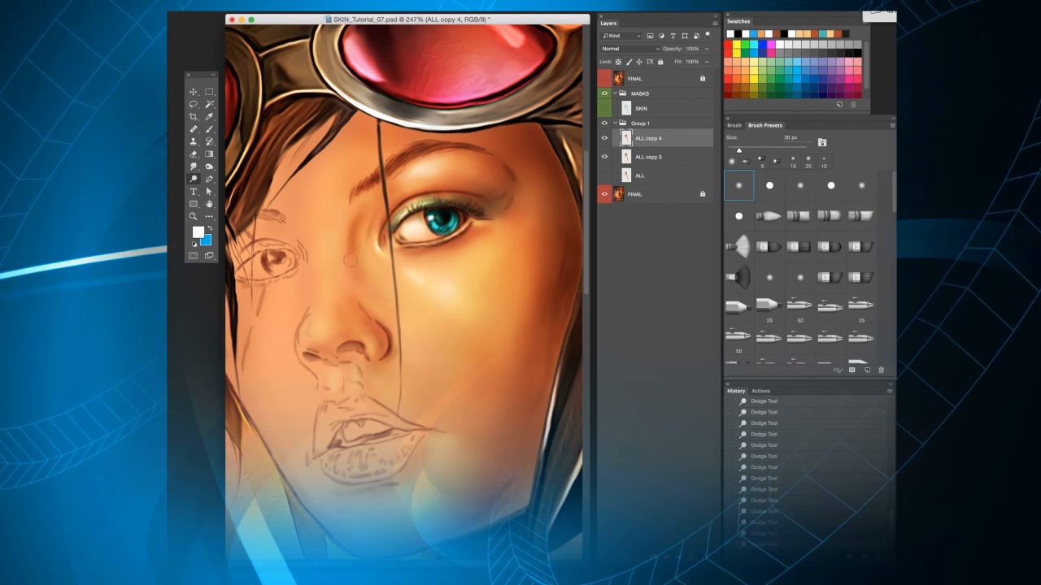
key(bracketright)
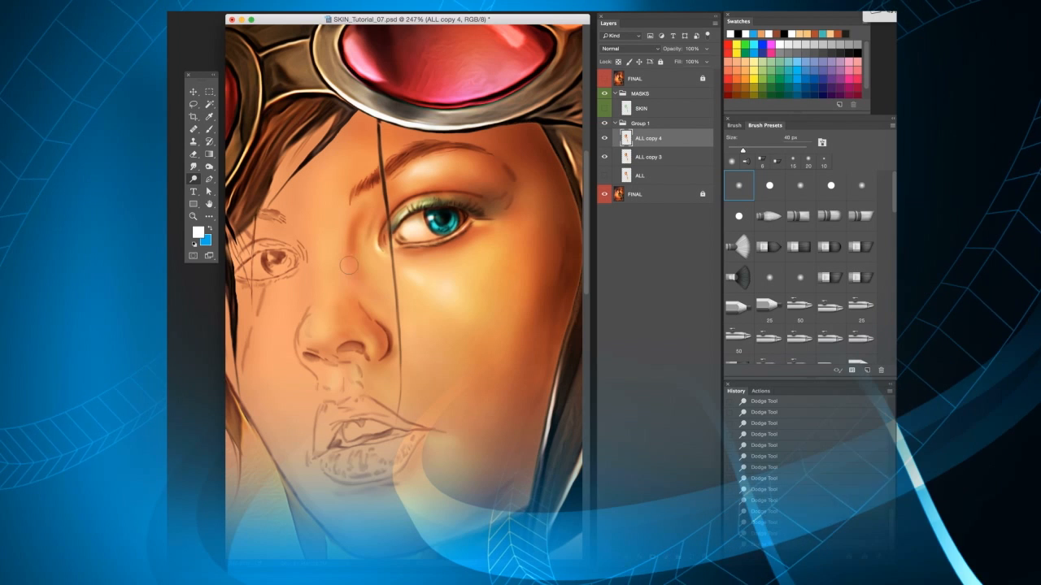
key(bracketleft)
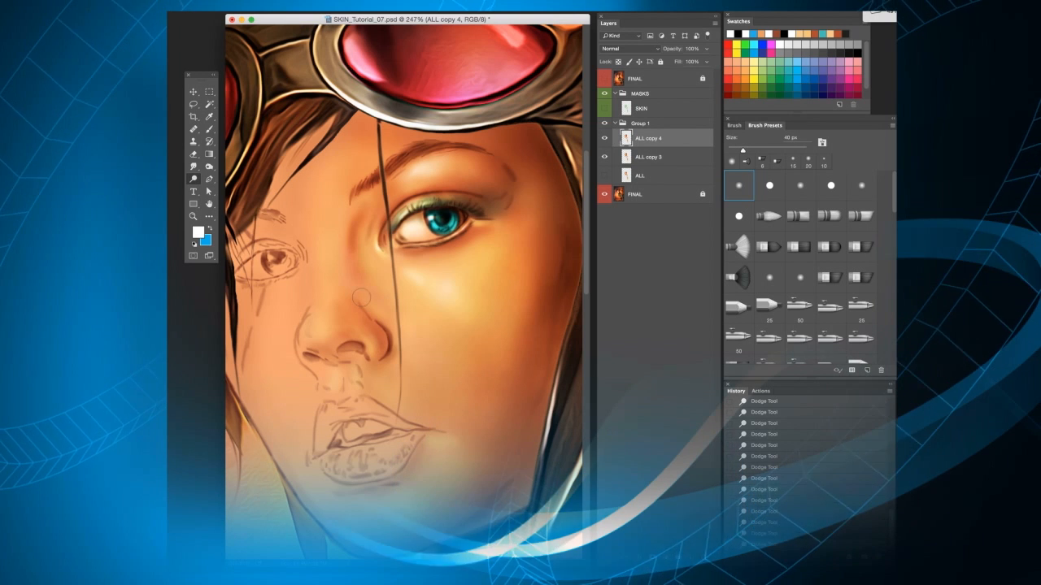
- Dodge a small highlight on the tip of the nose, varying the brush between 7 and 25 px
key(bracketleft)
key(bracketleft)
key(bracketleft)
key(bracketleft)
key(bracketleft)
key(bracketleft)
key(bracketleft)
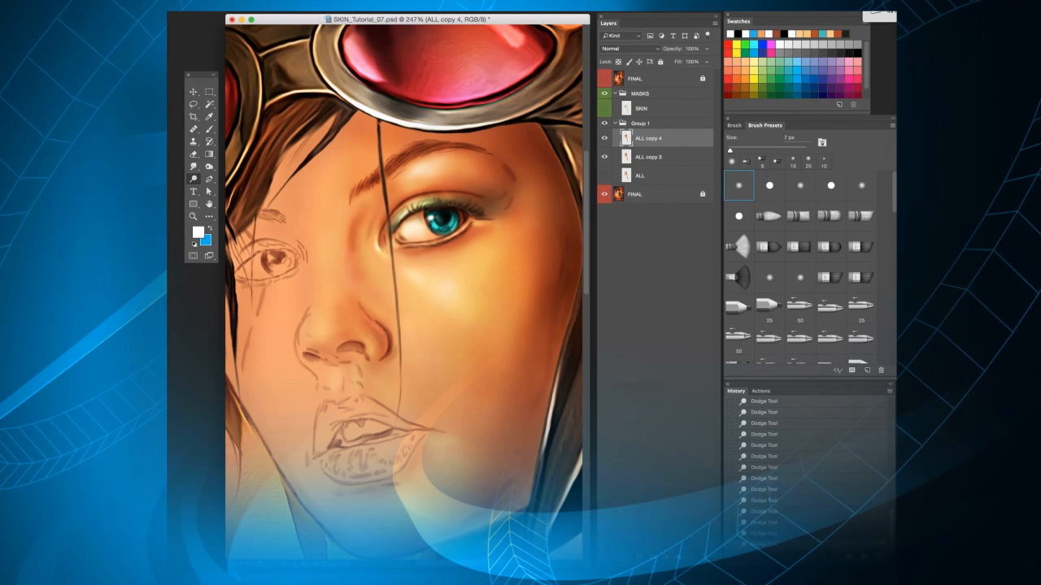
key(bracketright)
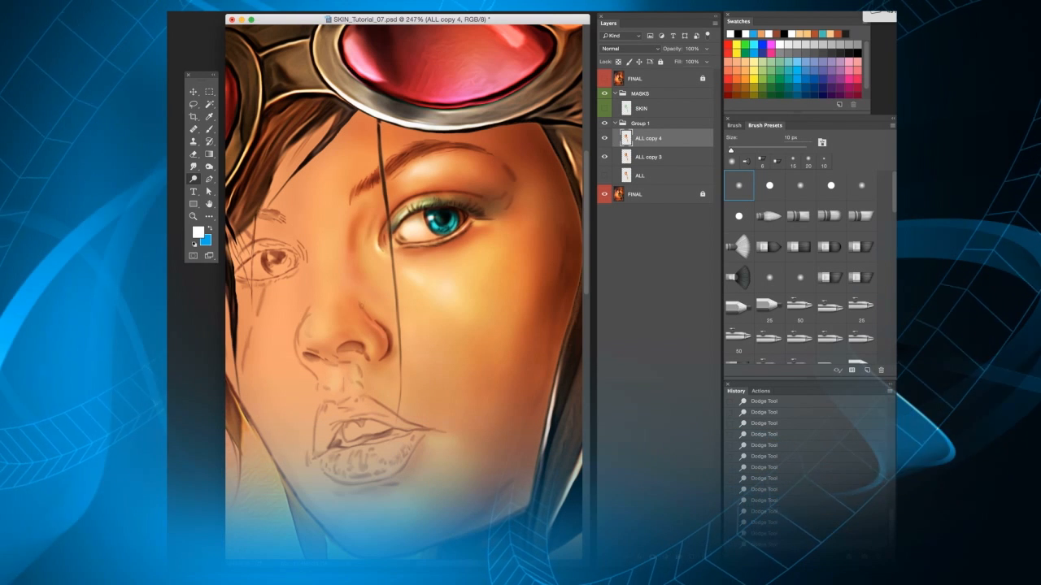
key(bracketright)
key(bracketright)
key(bracketright)
key(bracketright)
key(bracketright)
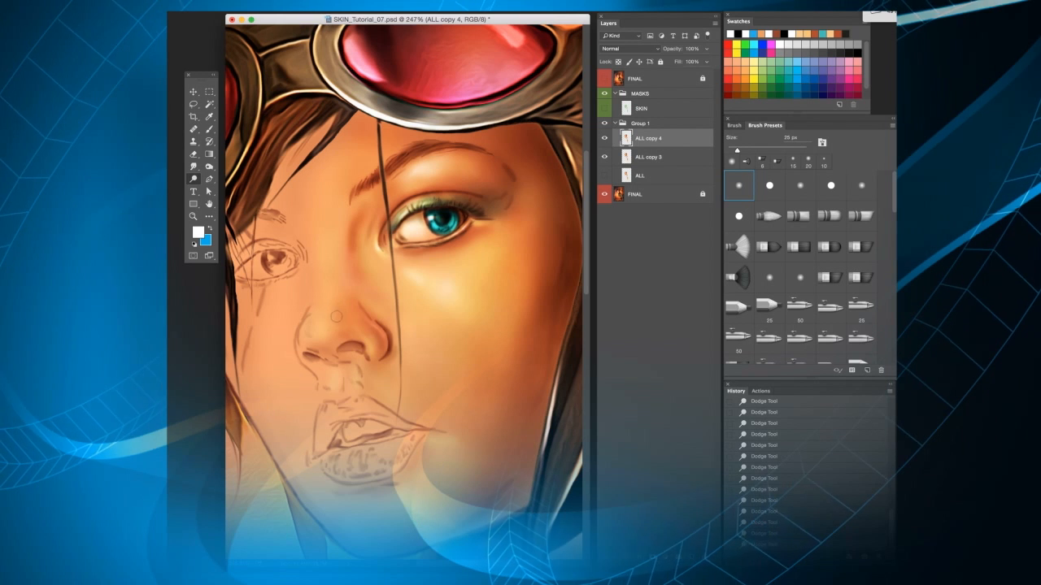
key(bracketright)
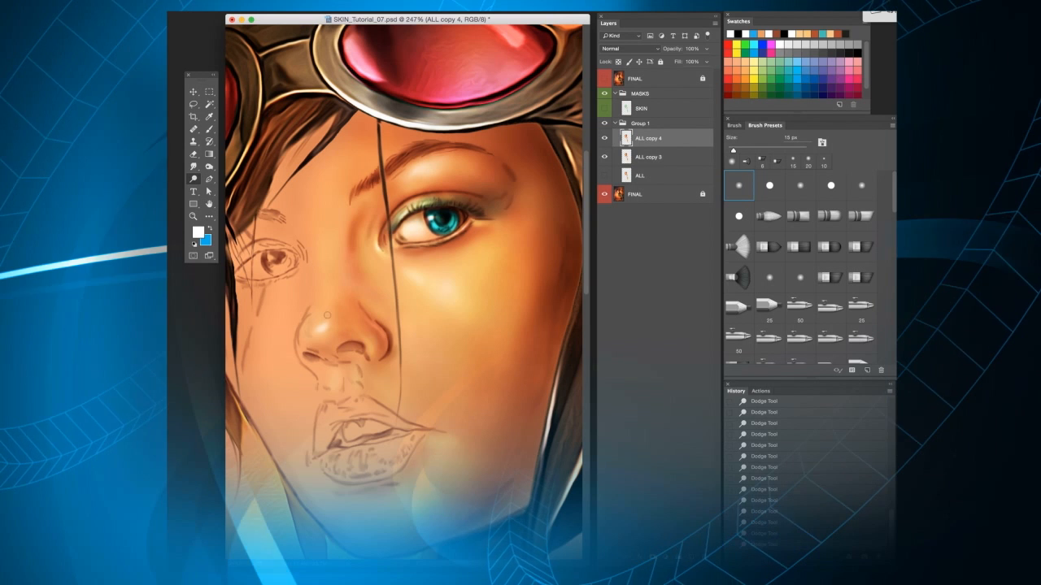
- Strengthen the nose-tip highlight with a soft 45 px brush, then refine the nose highlights with a 7 px brush
key(bracketright)
key(bracketright)
key(bracketright)
key(bracketright)
key(bracketright)
key(bracketright)
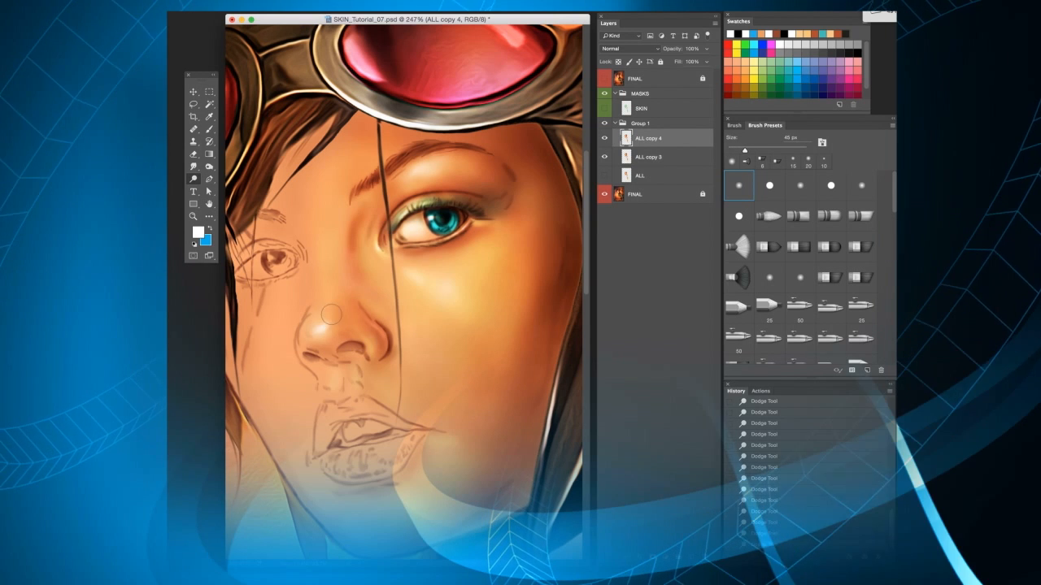
key(bracketleft)
key(bracketleft)
key(bracketleft)
key(bracketleft)
key(bracketleft)
key(bracketleft)
key(bracketleft)
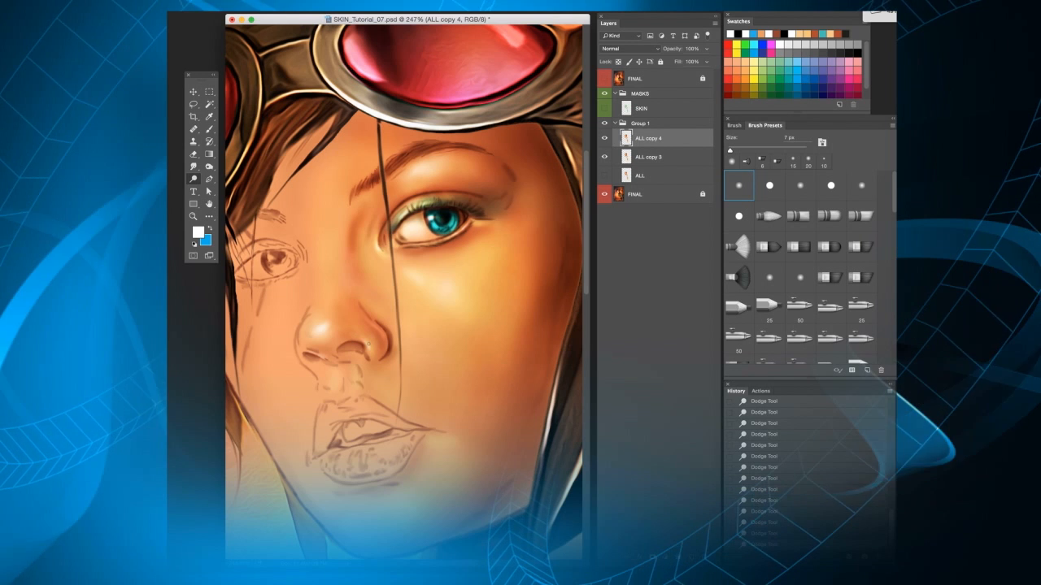
- Dodge the nostril wing and the upper part of the nose tip with a 45 px brush
key(bracketright)
key(bracketright)
key(bracketright)
key(bracketright)
key(bracketright)
key(bracketright)
key(bracketright)
key(bracketright)
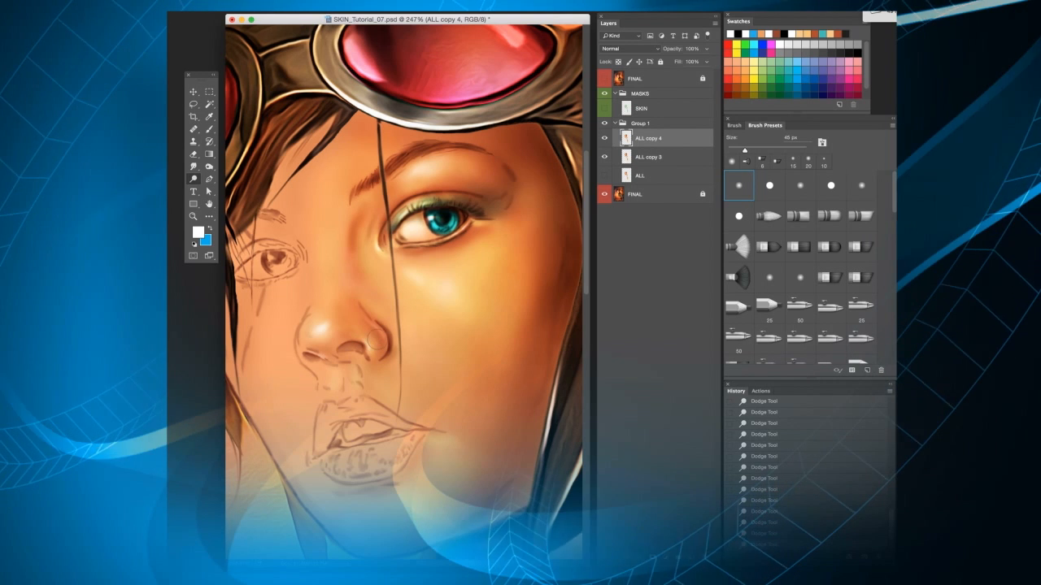
key(bracketright)
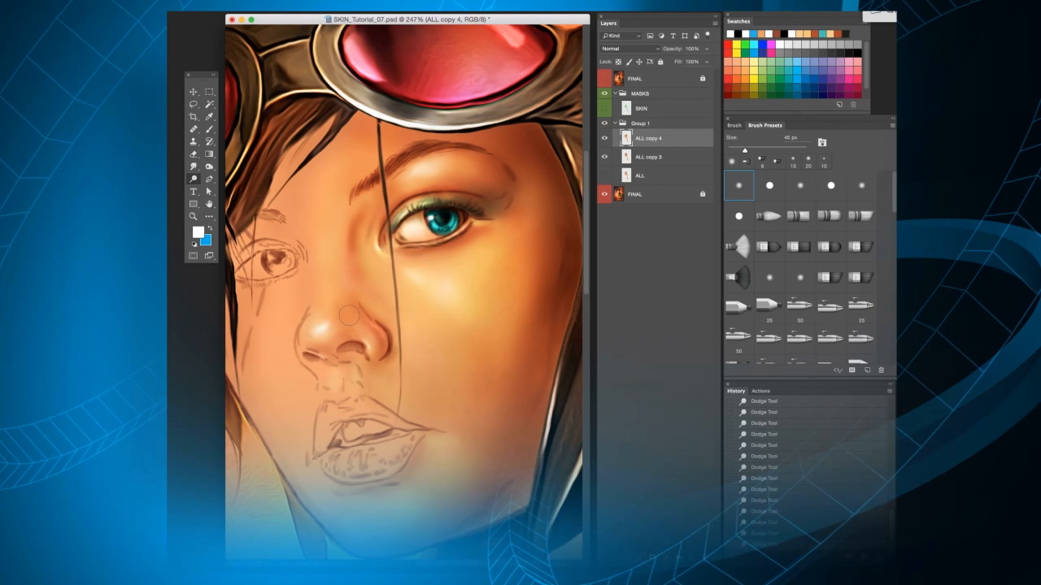
drag(326, 334, 330, 334)
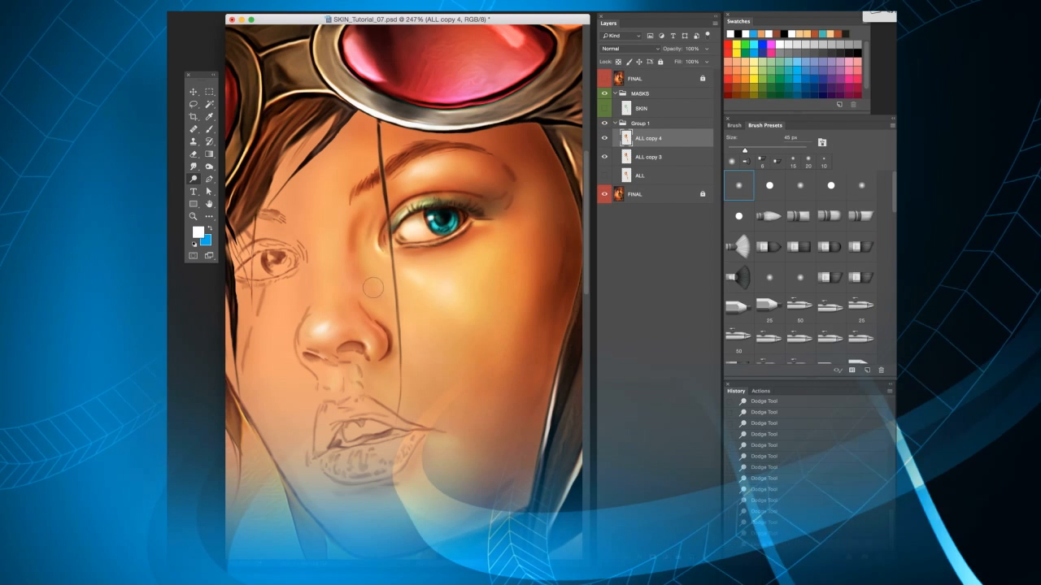
- Dodge the skin around the inner corner of the eye with a 20 to 35 px brush
key(bracketleft)
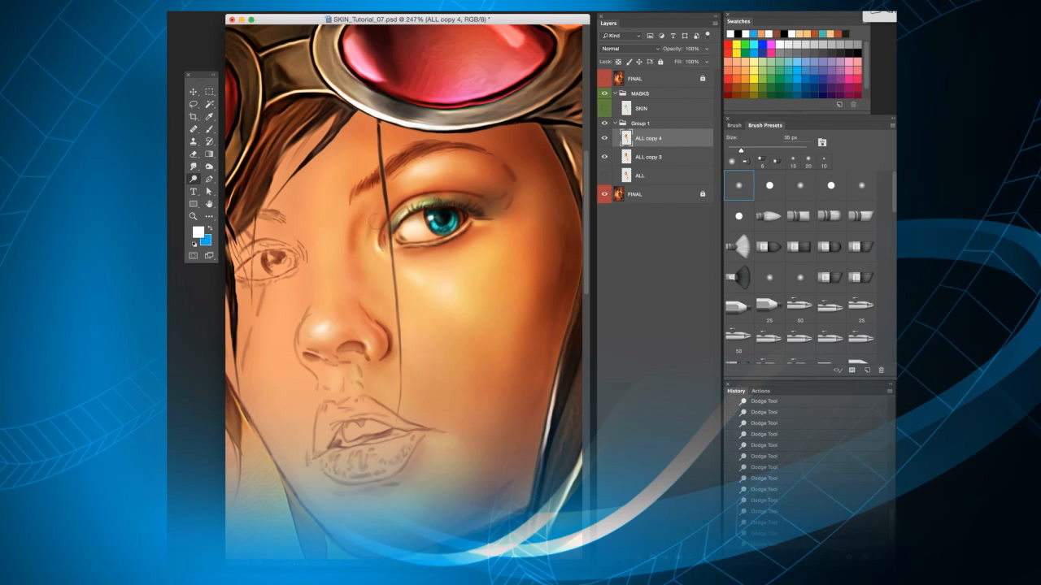
key(bracketleft)
key(bracketleft)
key(bracketleft)
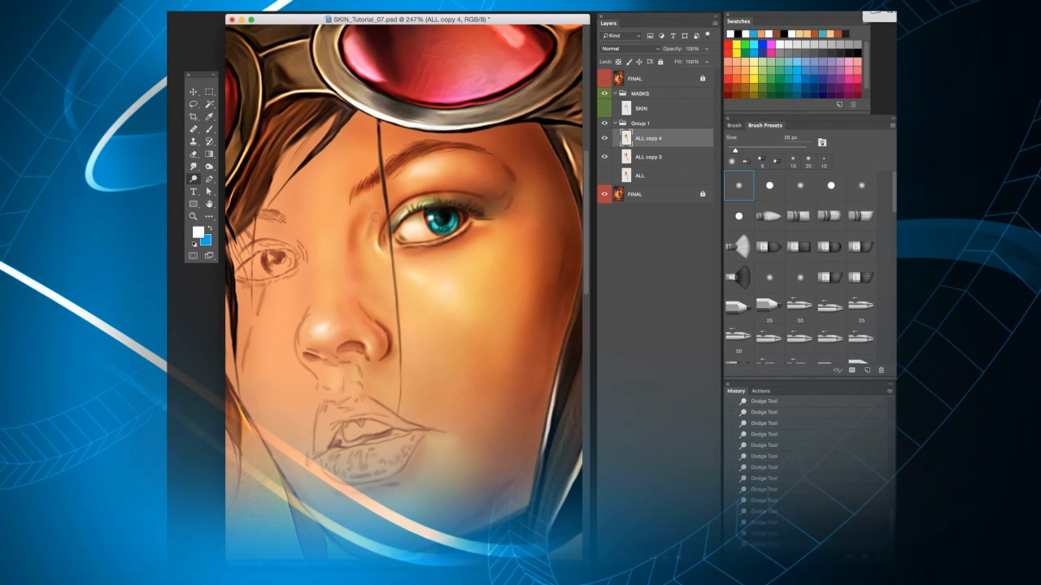
key(bracketright)
key(bracketright)
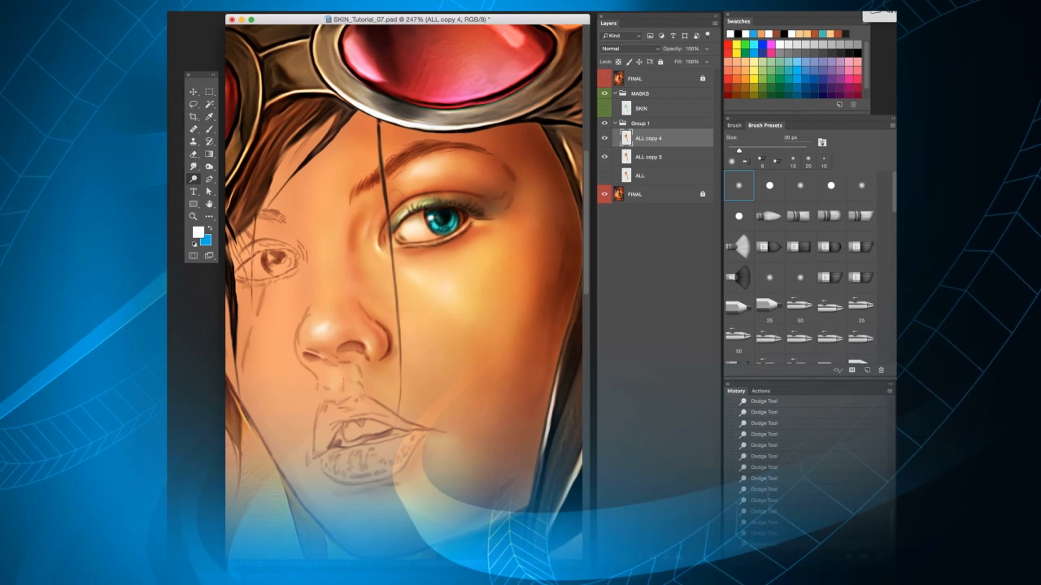
- Dodge the brow bone under the outer end of the eyebrow with a 40 to 50 px brush
key(bracketright)
key(bracketright)
key(bracketright)
key(bracketright)
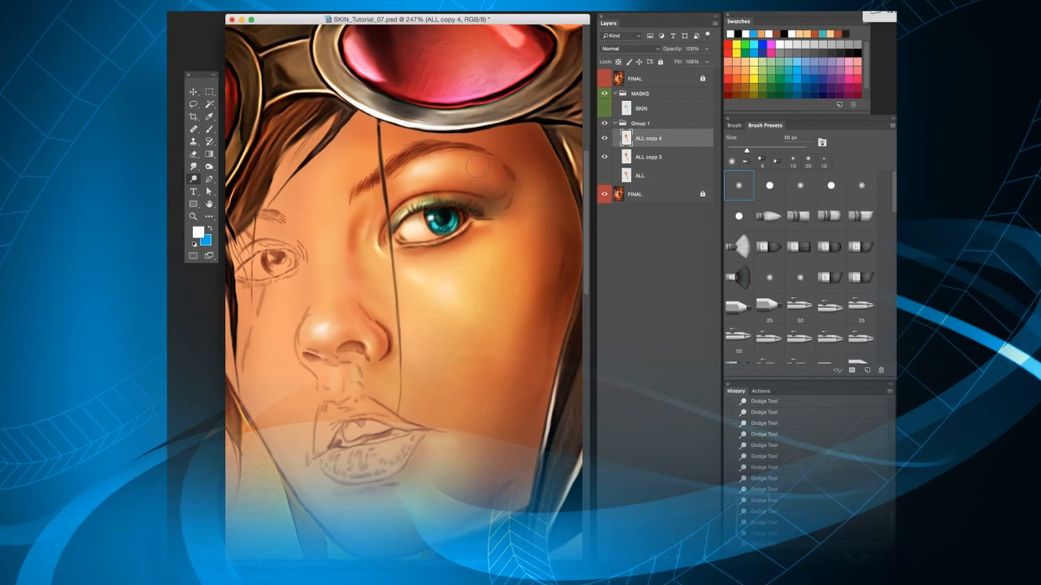
key(bracketright)
key(bracketleft)
key(bracketleft)
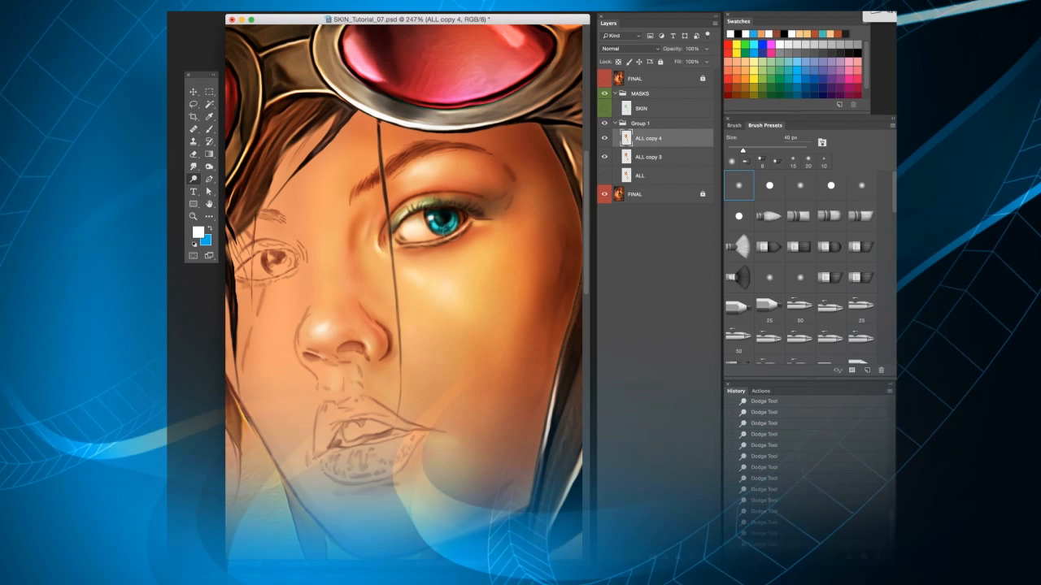
- Dodge the skin around the eye with a 20 to 35 px brush
scroll(477, 192, up, 3)
scroll(477, 192, up, 2)
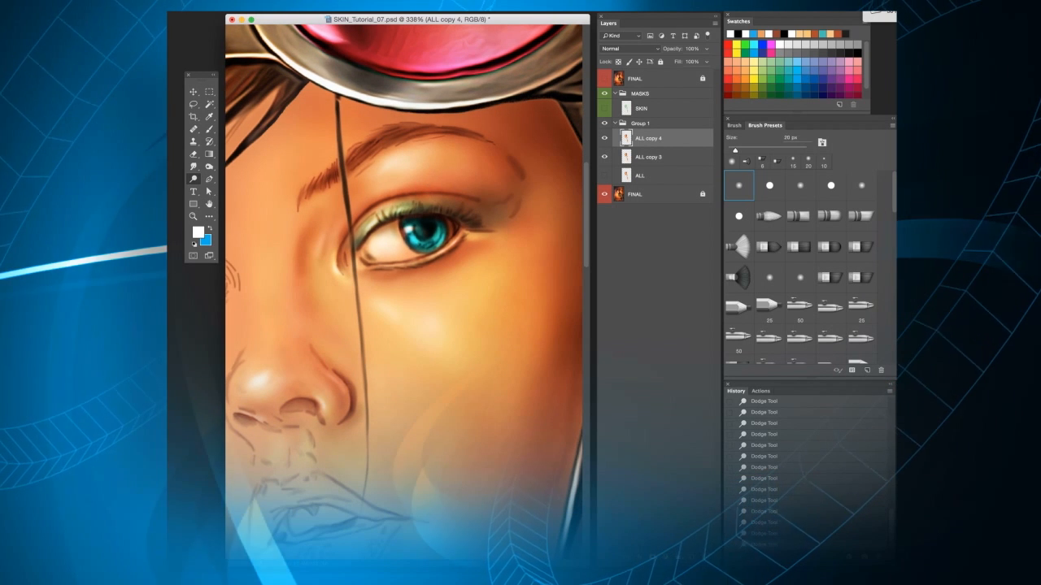
key(bracketright)
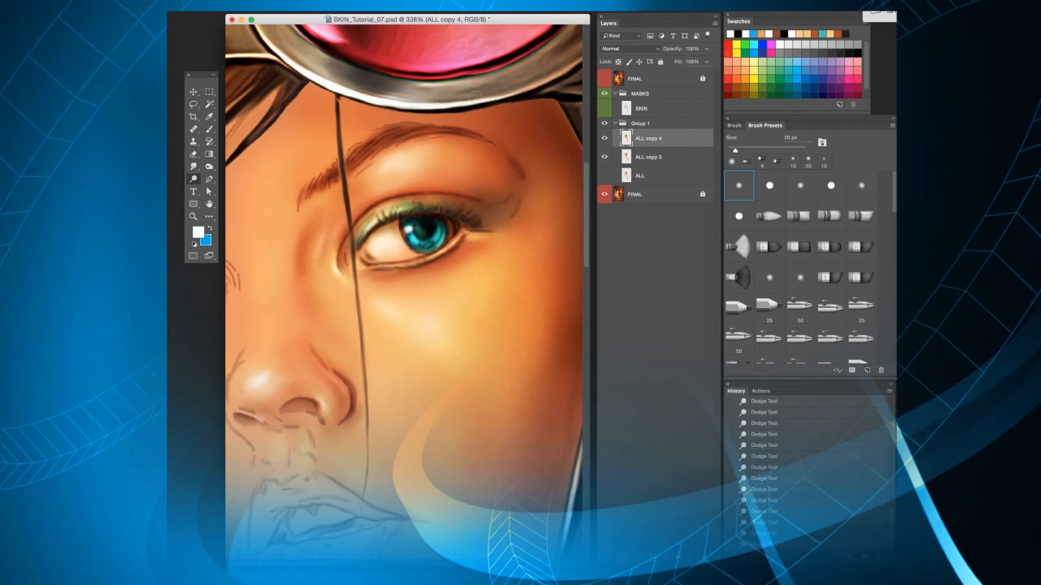
scroll(450, 261, down, 3)
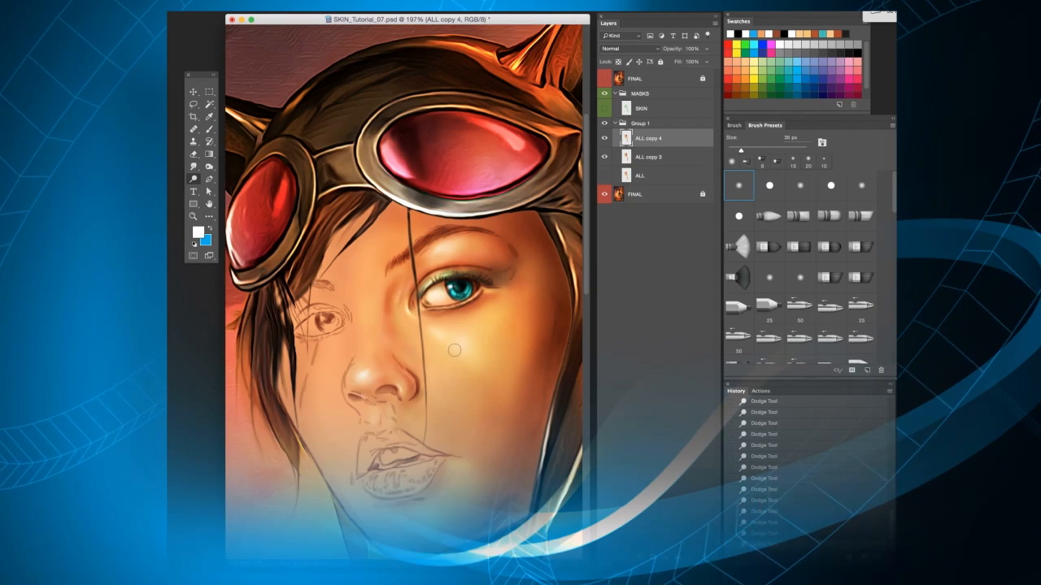
- Dodge the temple beyond the outer end of the eyebrow with a 45 to 50 px brush
drag(487, 250, 417, 238)
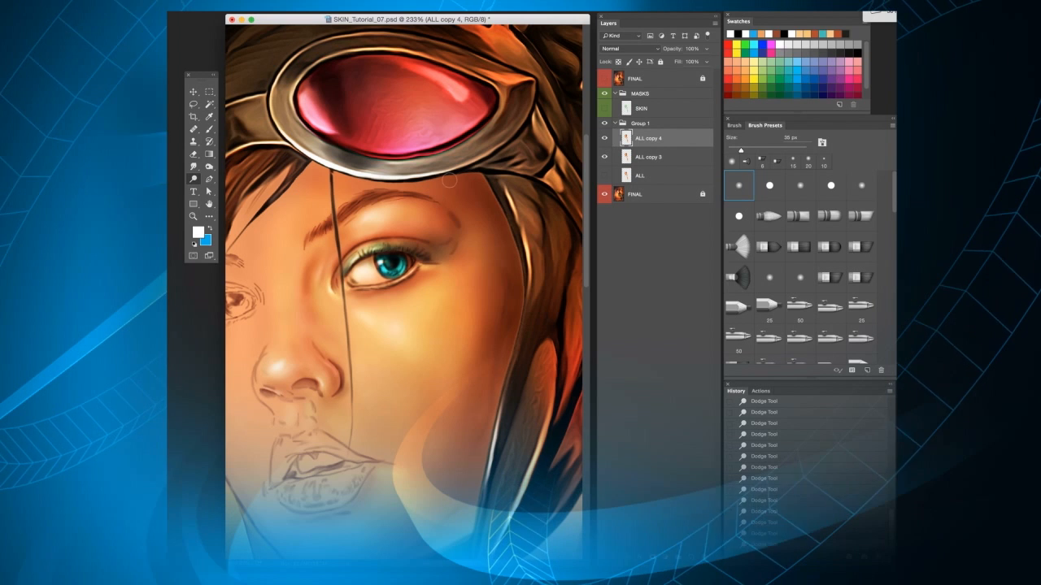
key(bracketright)
key(bracketright)
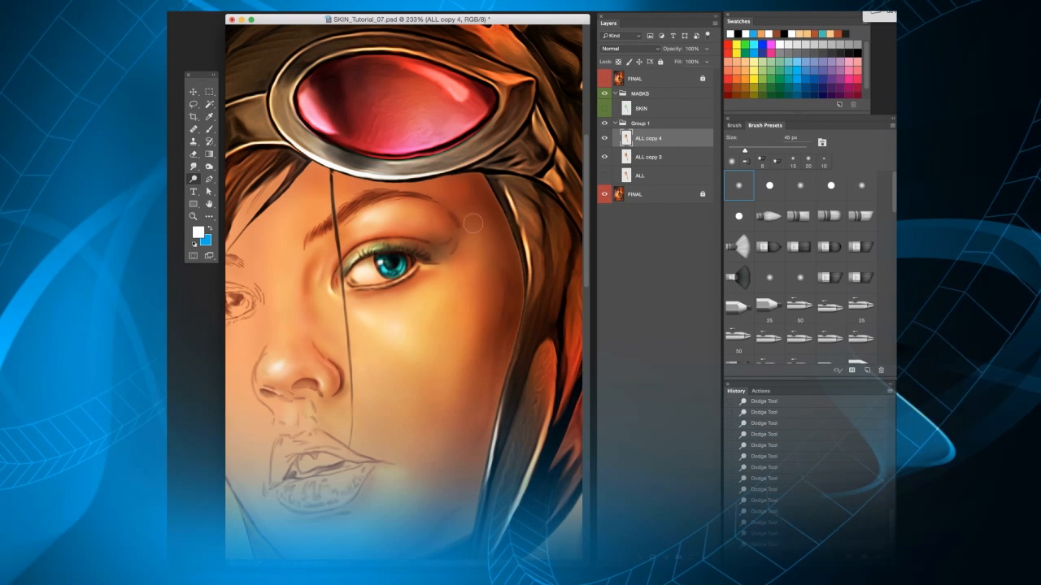
key(bracketright)
key(bracketleft)
key(bracketleft)
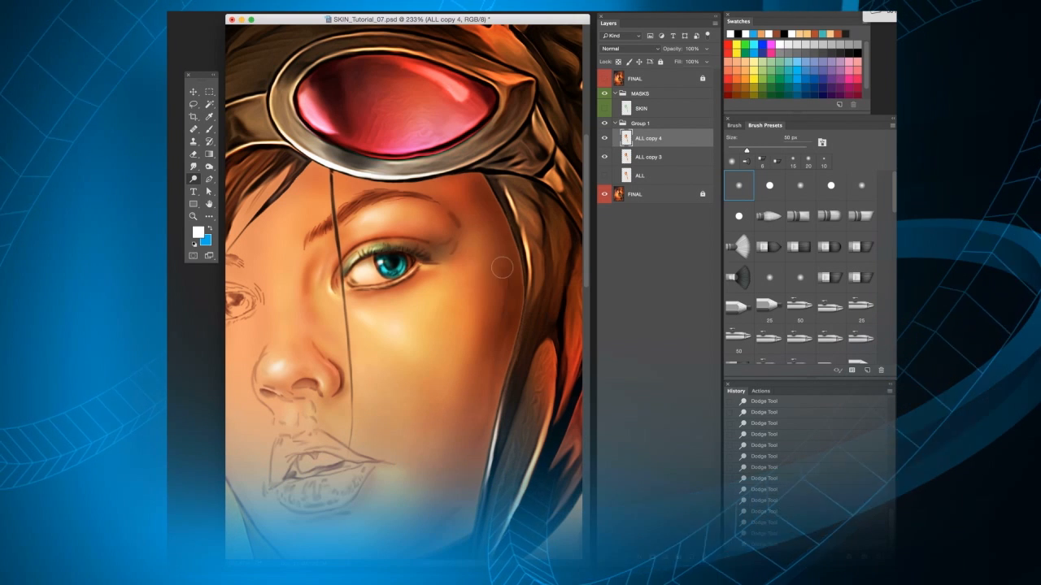
- Dodge the skin from the outer brow down to the outer cheek with a 60 to 80 px brush
key(bracketright)
key(bracketright)
key(bracketright)
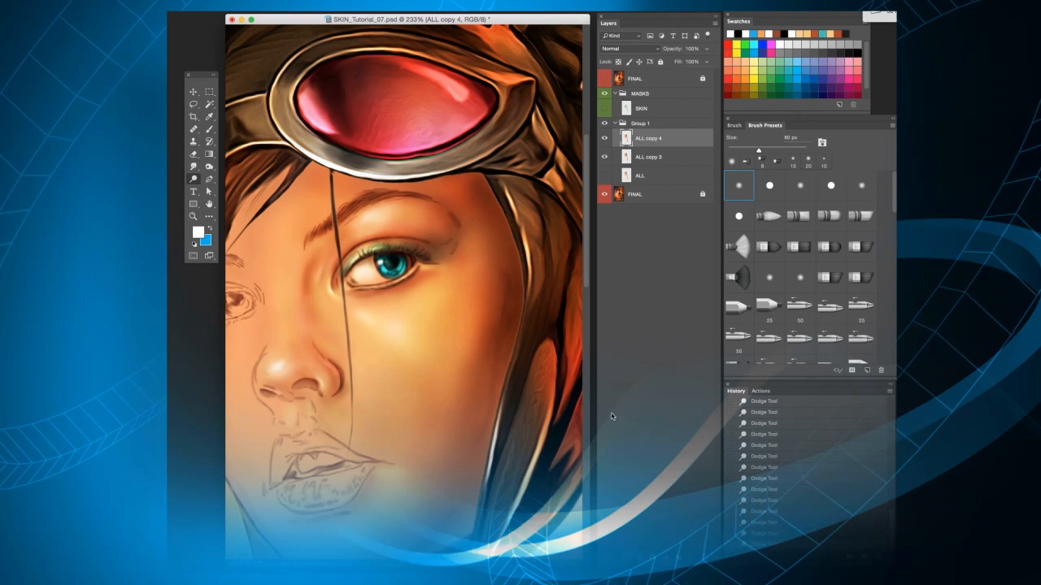
key(bracketleft)
key(bracketleft)
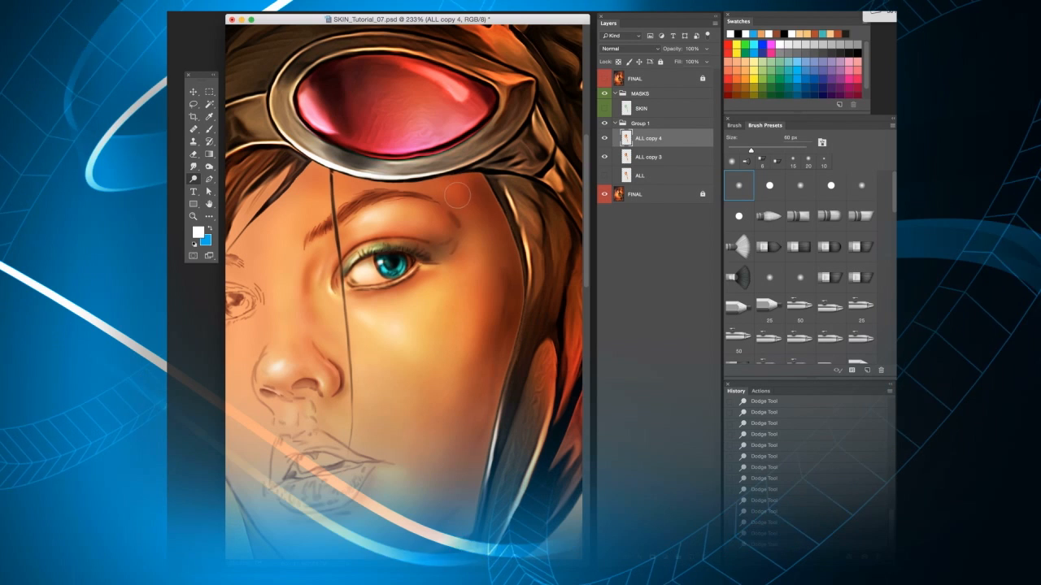
key(bracketright)
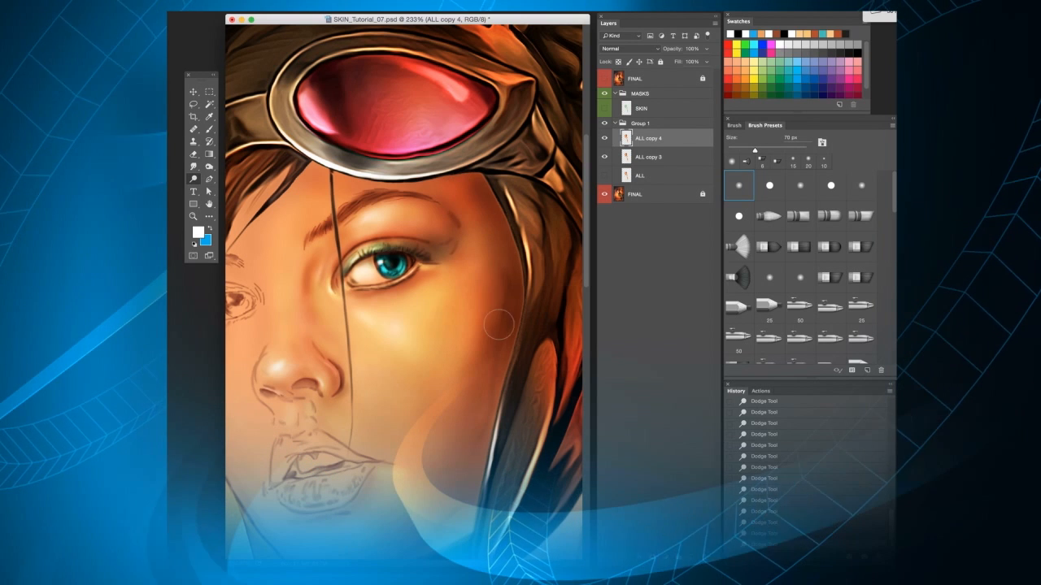
key(bracketright)
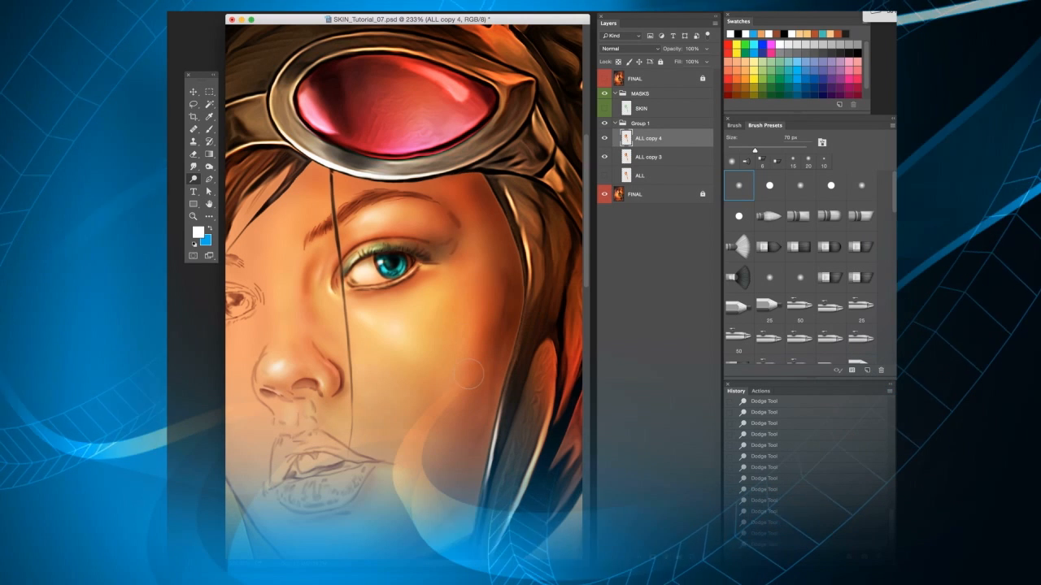
- Dodge the lower cheek broadly with a soft 90 to 125 px brush
key(bracketright)
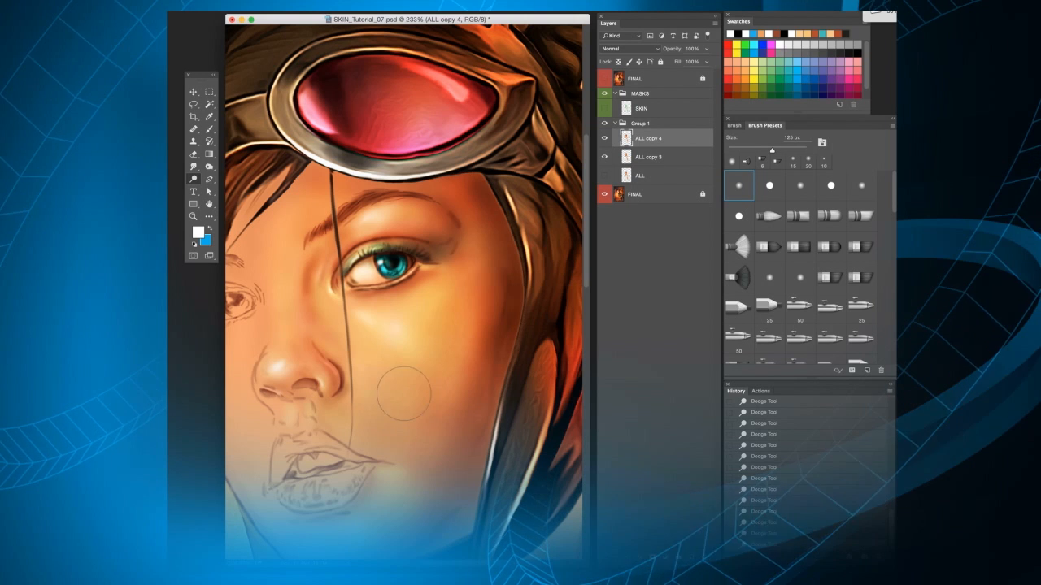
key(bracketleft)
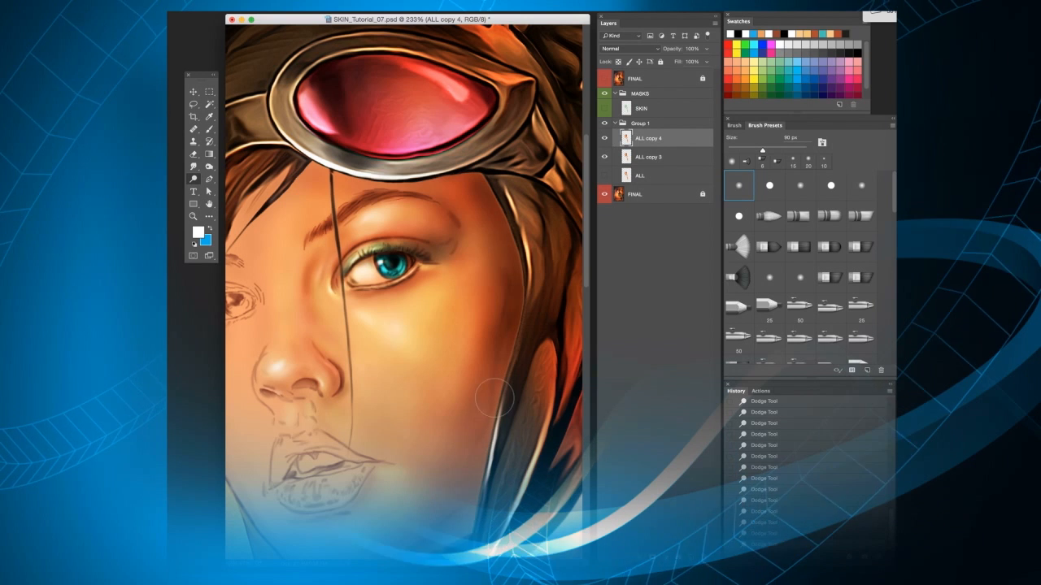
key(bracketright)
key(bracketright)
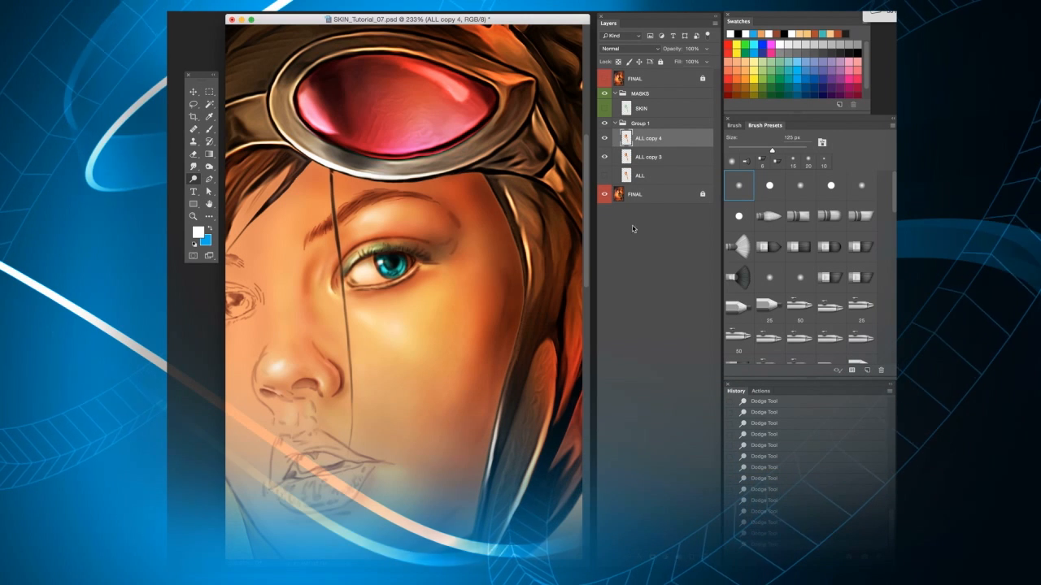
- Sample the reddish-brown shadow tone near the temple and paint it along the face edge with a 45 px Brush
click(210, 128)
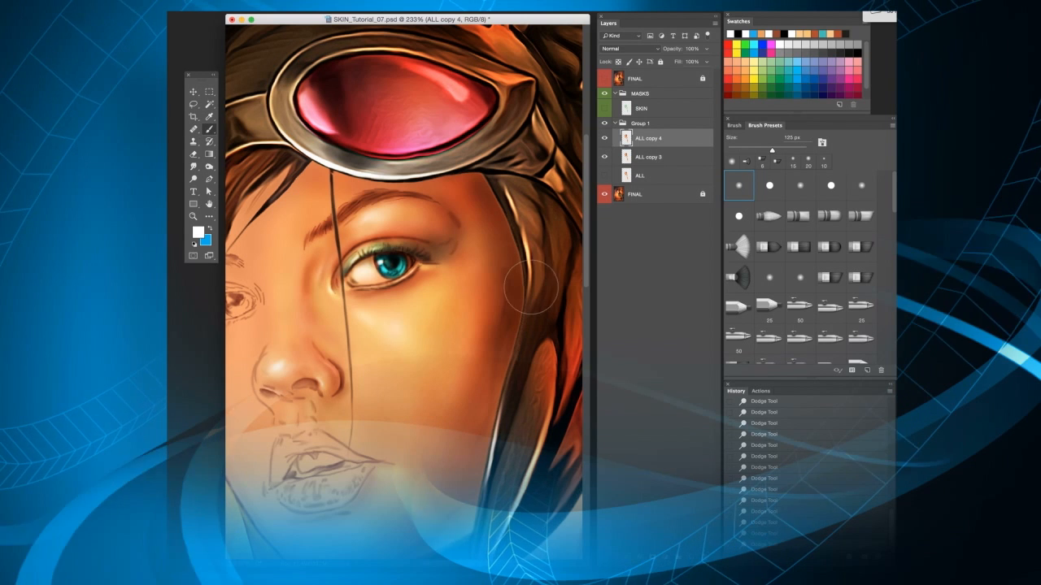
key(bracketleft)
key(bracketleft)
key(bracketleft)
key(bracketleft)
key(bracketleft)
key(bracketleft)
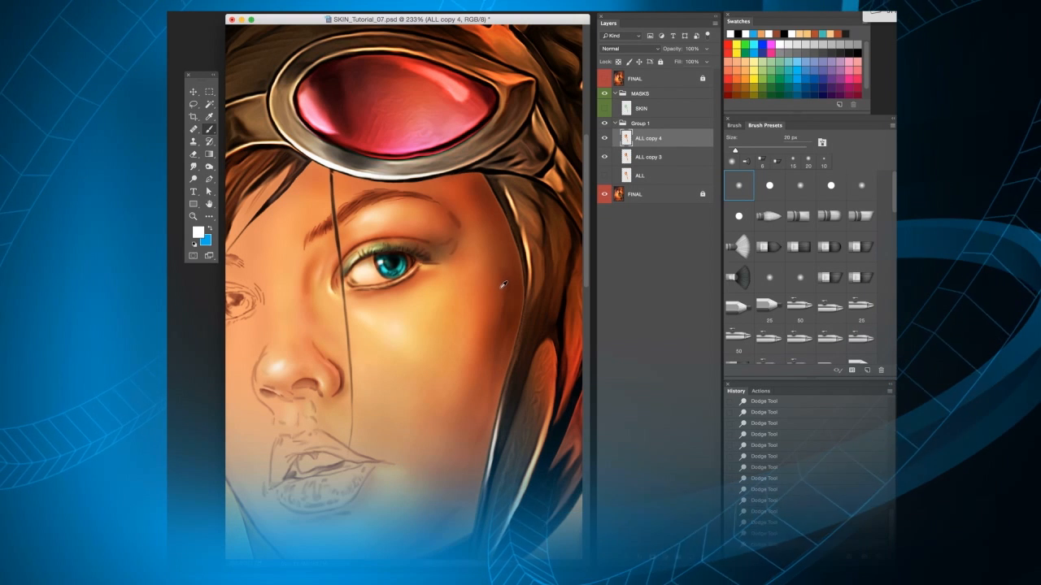
alt+click(504, 282)
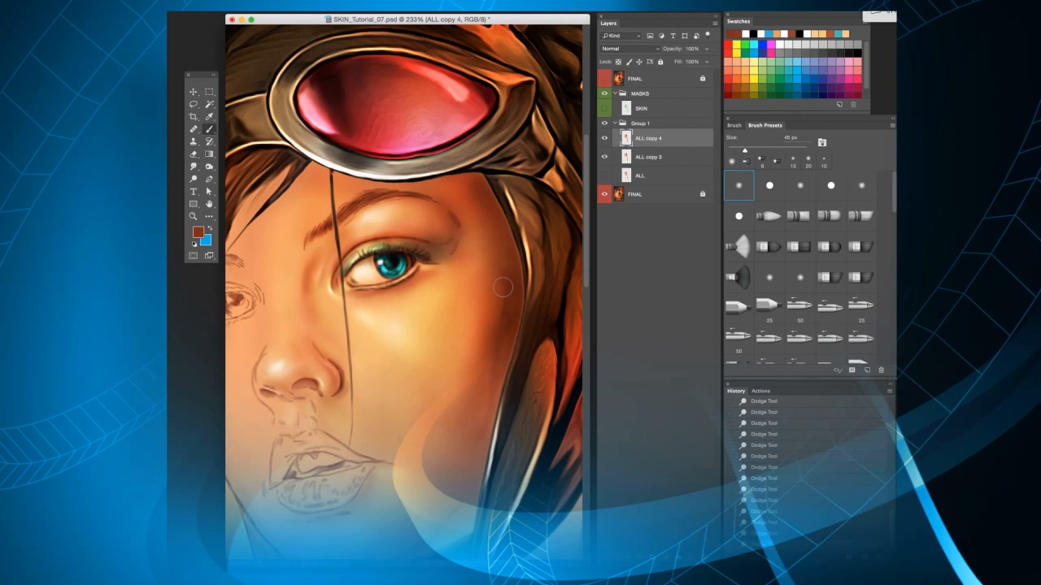
drag(506, 280, 504, 295)
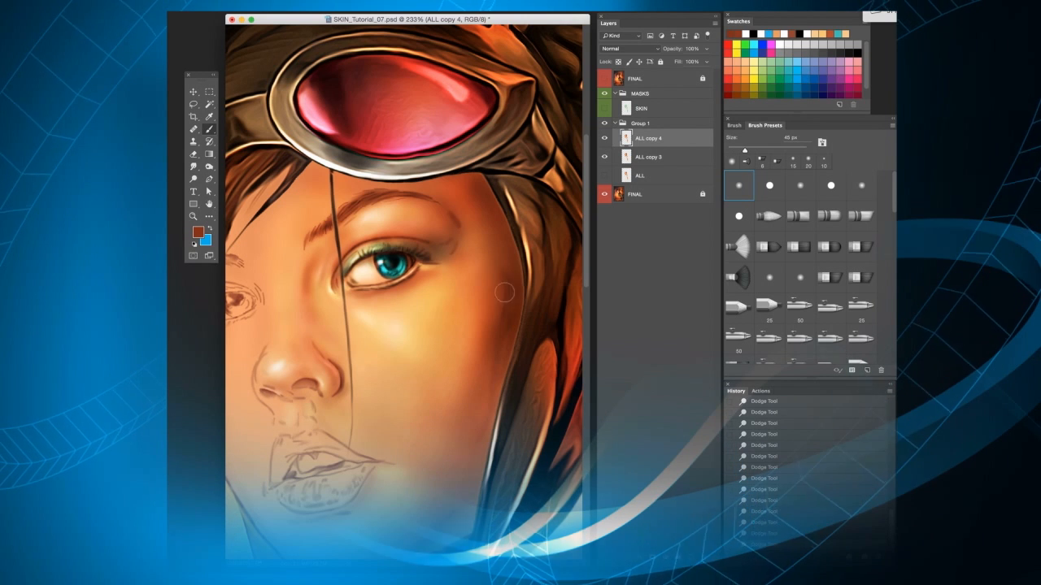
- Smooth the shadow between the temple and the outer cheek with a soft 35 to 45 px brush
key(bracketleft)
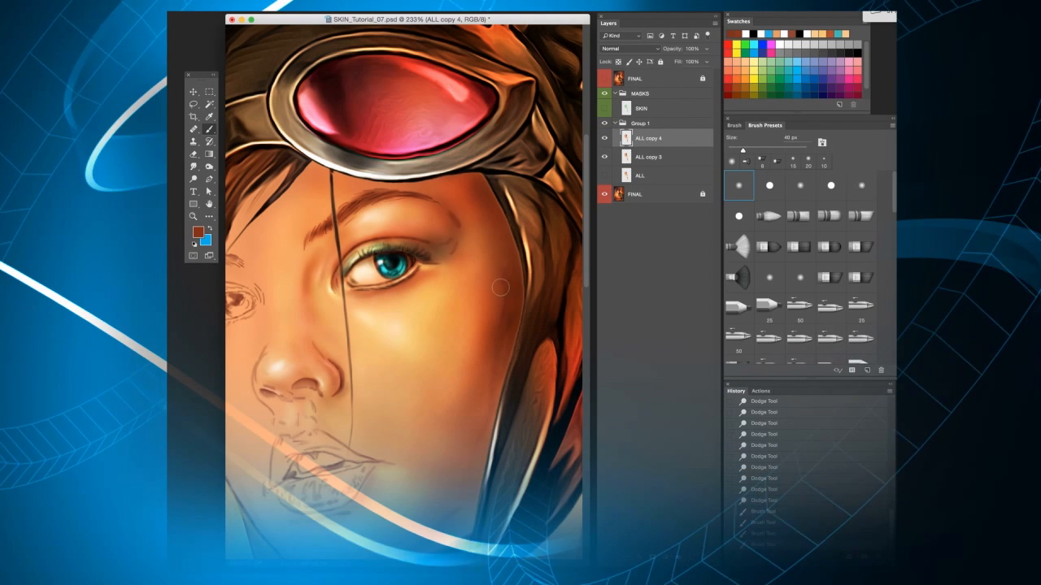
mouse_move(499, 307)
mouse_down()
mouse_move(504, 267)
mouse_move(498, 335)
mouse_move(508, 304)
mouse_move(503, 310)
mouse_up()
key(bracketright)
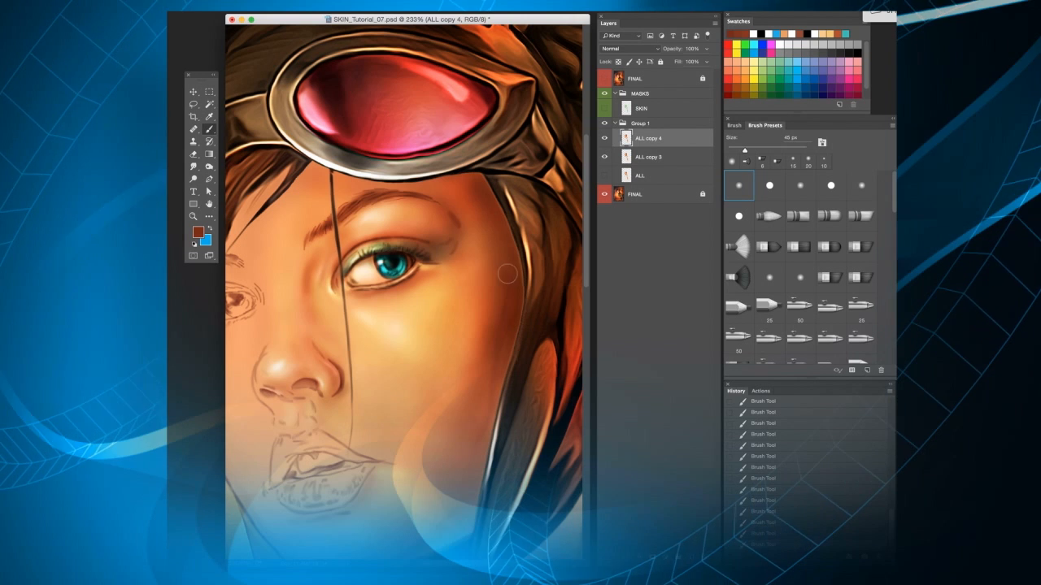
key(bracketleft)
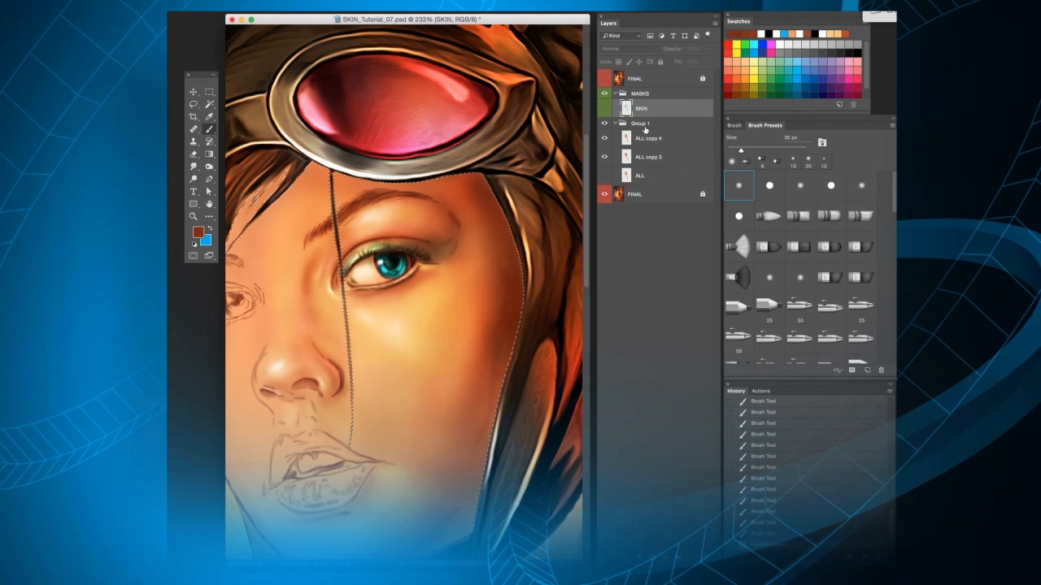
- Add a layer mask to Group 1 from the SKIN layer's selection, then hide the ALL copy 3 layer
click(645, 124)
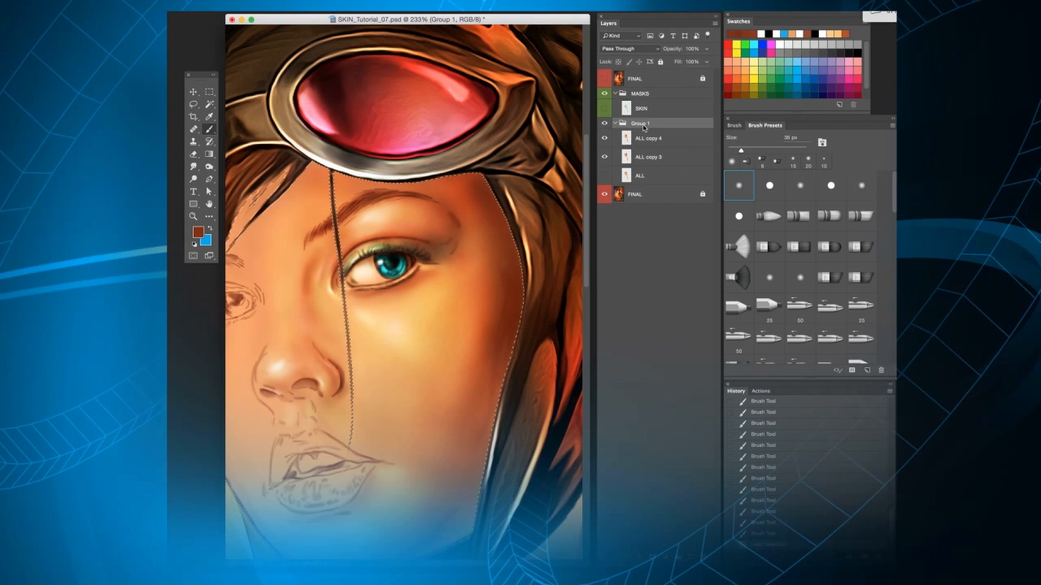
click(605, 109)
click(605, 109)
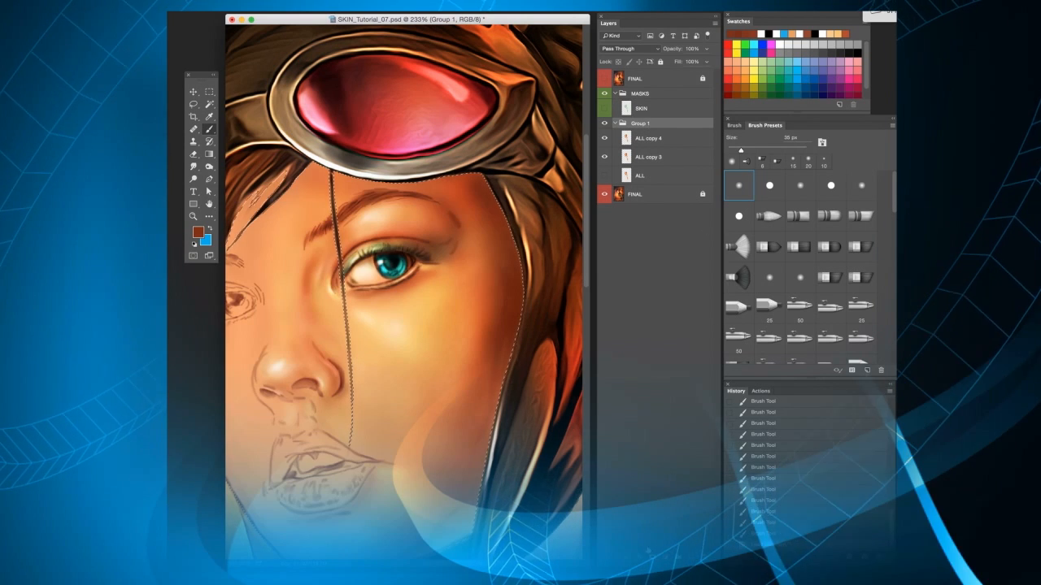
click(645, 147)
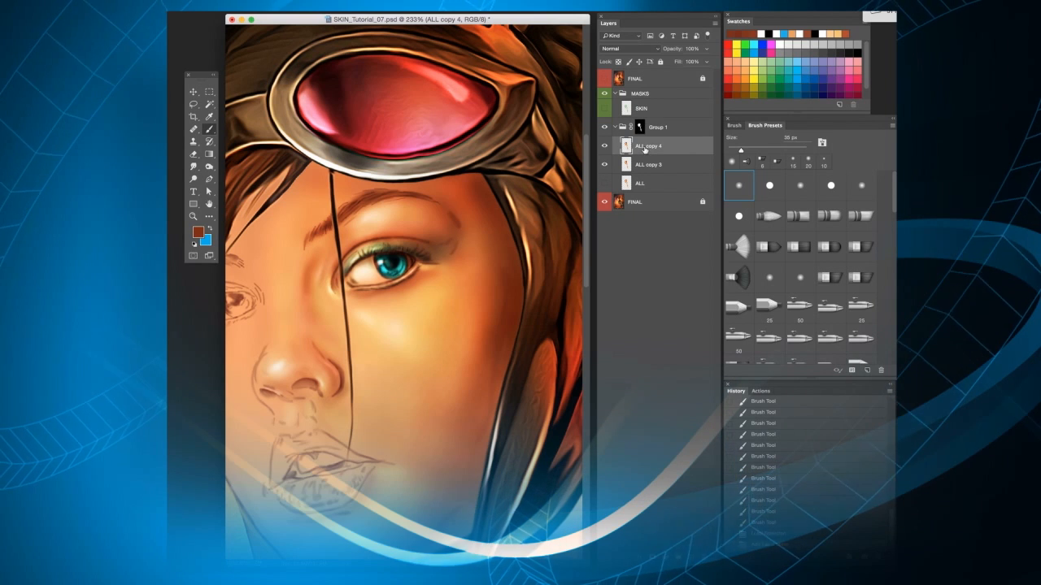
click(604, 163)
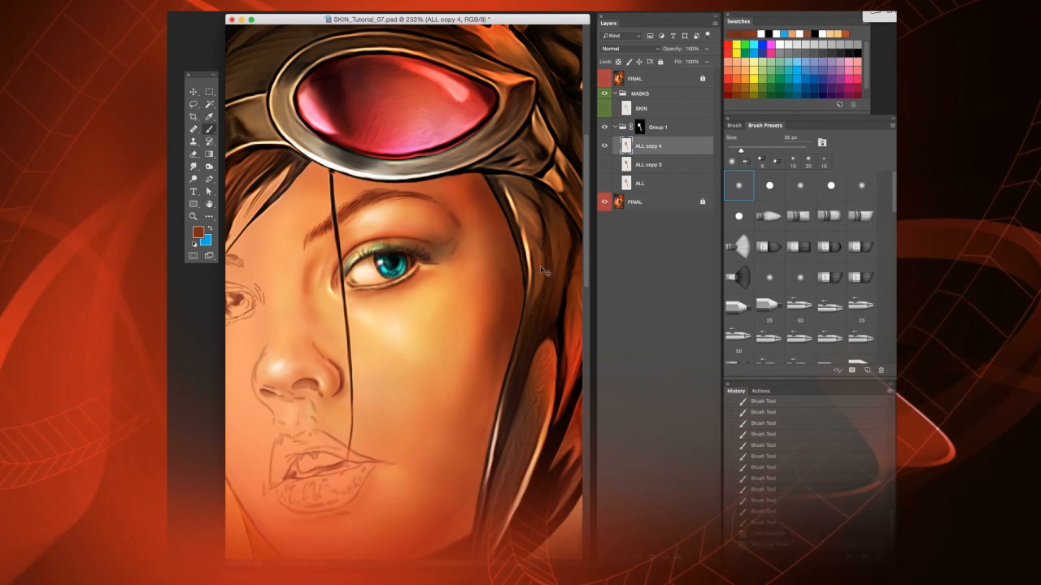
- Paint reddish-brown shadow on ALL copy 4 along the outer cheek with a 20 to 35 px Brush
click(209, 92)
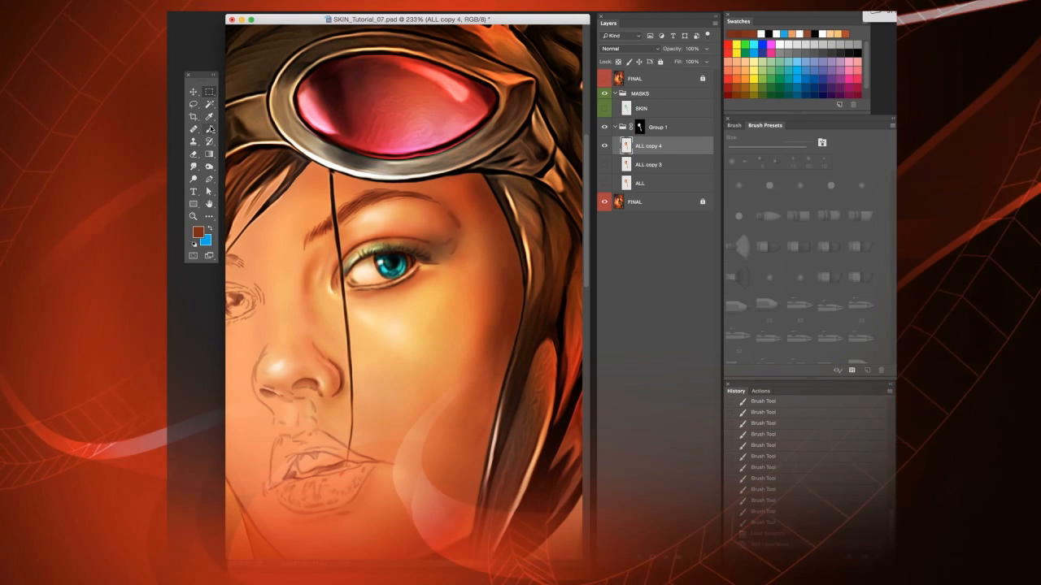
click(210, 128)
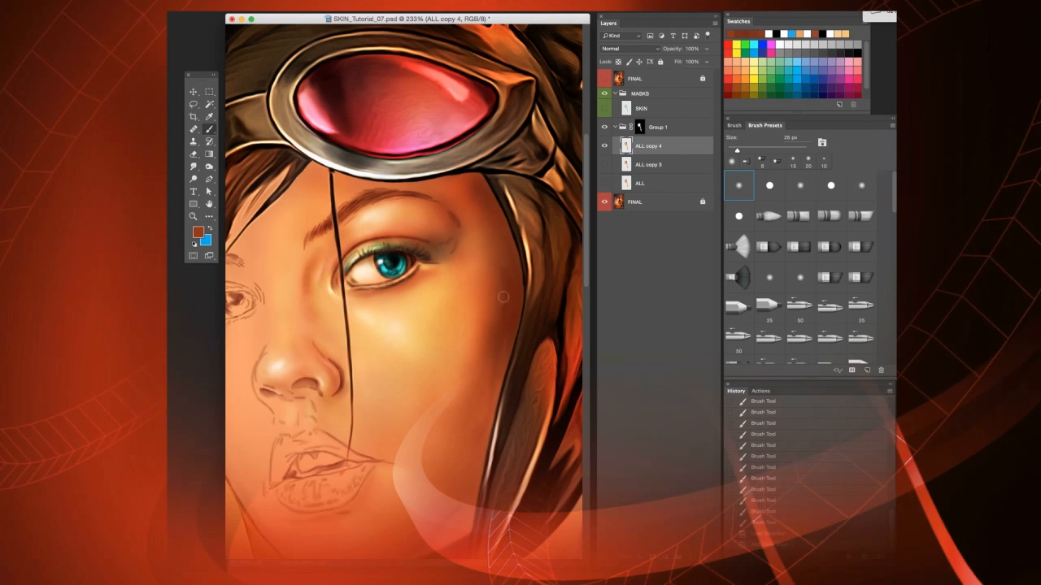
key(bracketright)
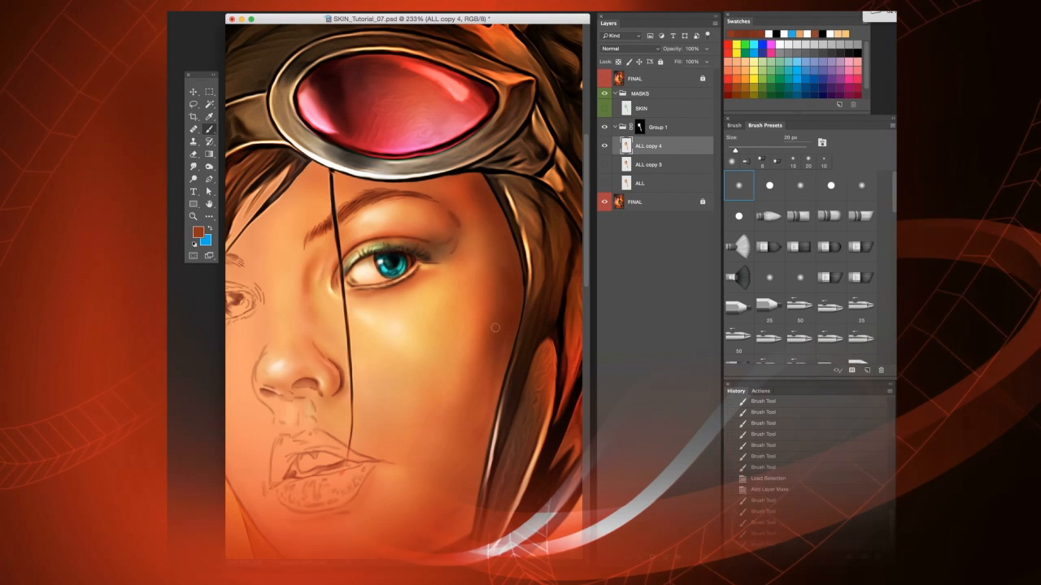
mouse_move(505, 281)
mouse_down()
mouse_move(508, 317)
mouse_move(475, 406)
mouse_move(494, 355)
mouse_up()
drag(498, 333, 489, 367)
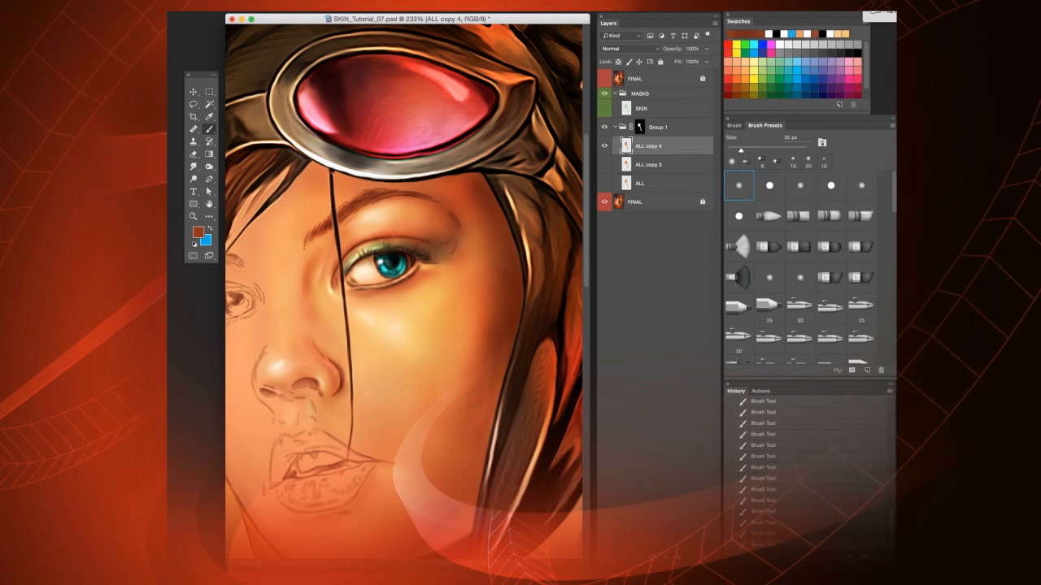
- Sample an orange skin tone from the outer cheek and set the Brush to 70 px for blending
key(bracketright)
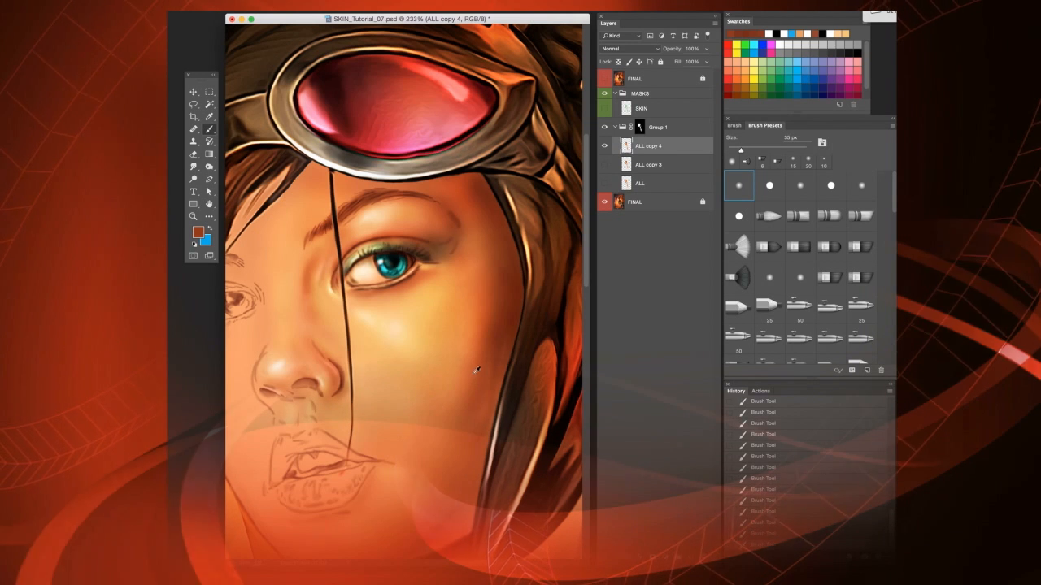
alt+click(469, 375)
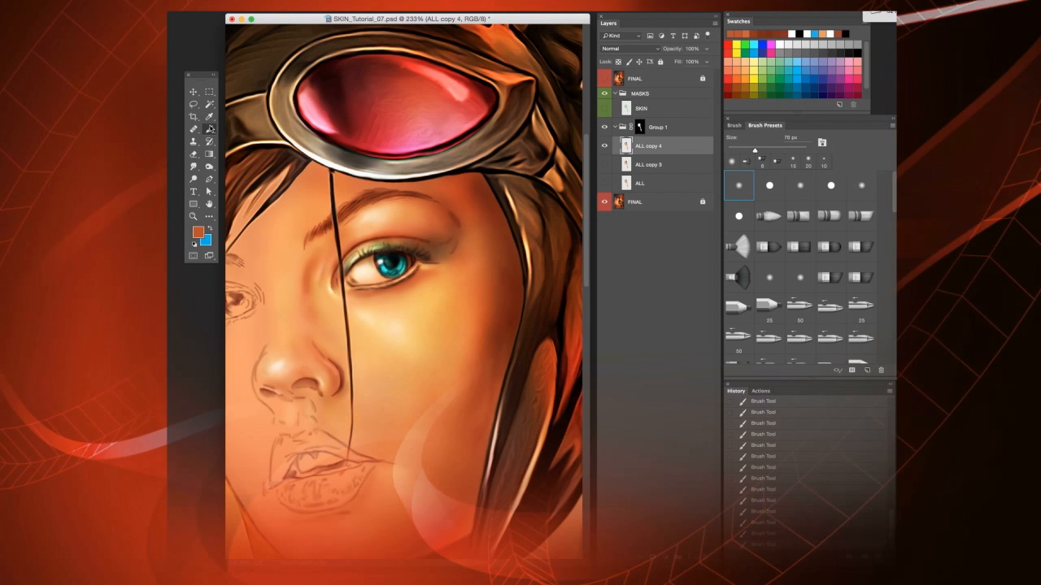
drag(210, 133, 244, 132)
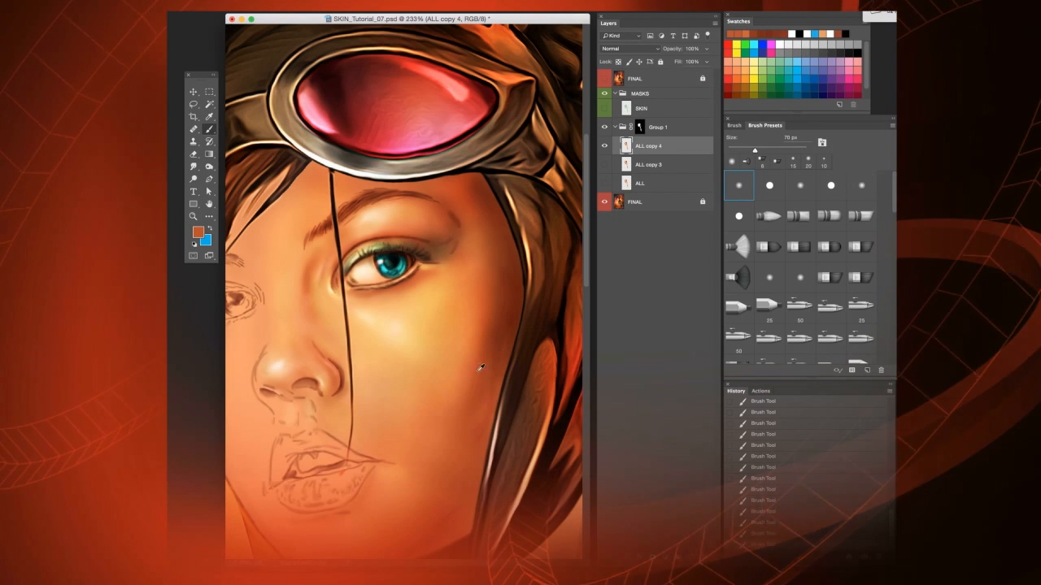
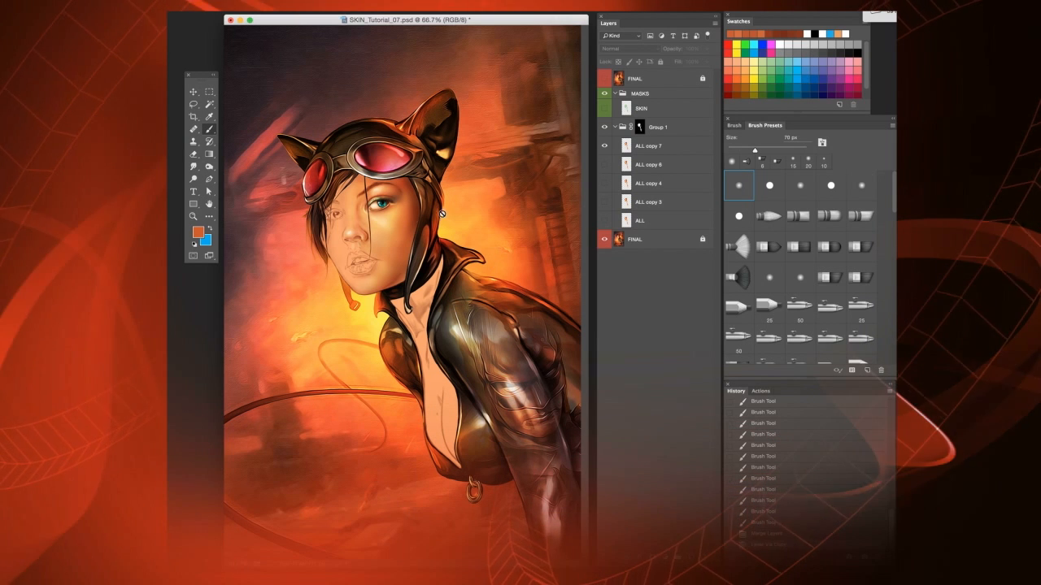
- Duplicate the ALL copy 7 layer and apply Hue/Saturation to the copy with Hue -4 and Saturation -5
click(665, 149)
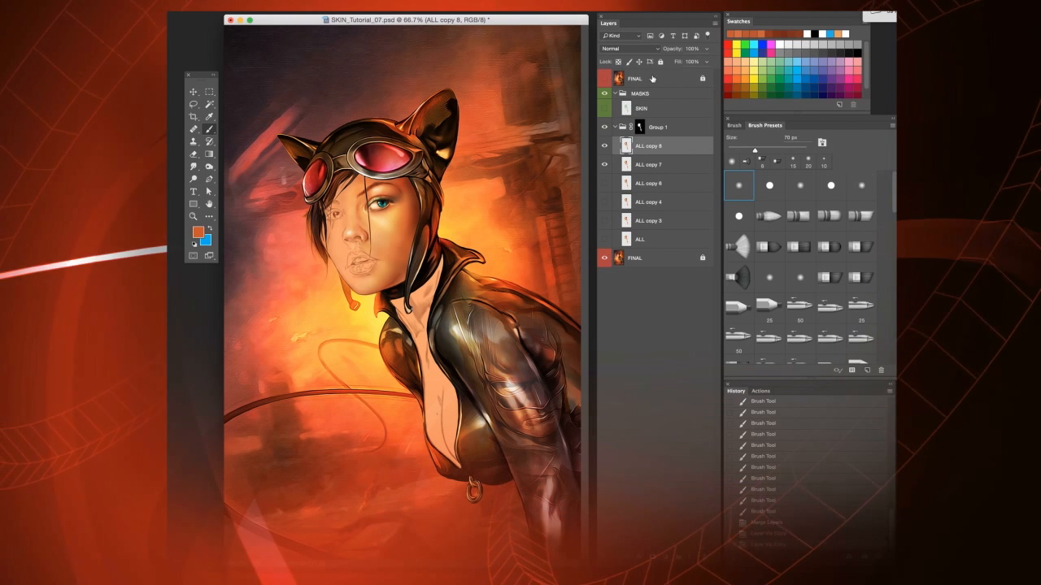
key(ctrl+u)
drag(634, 300, 588, 262)
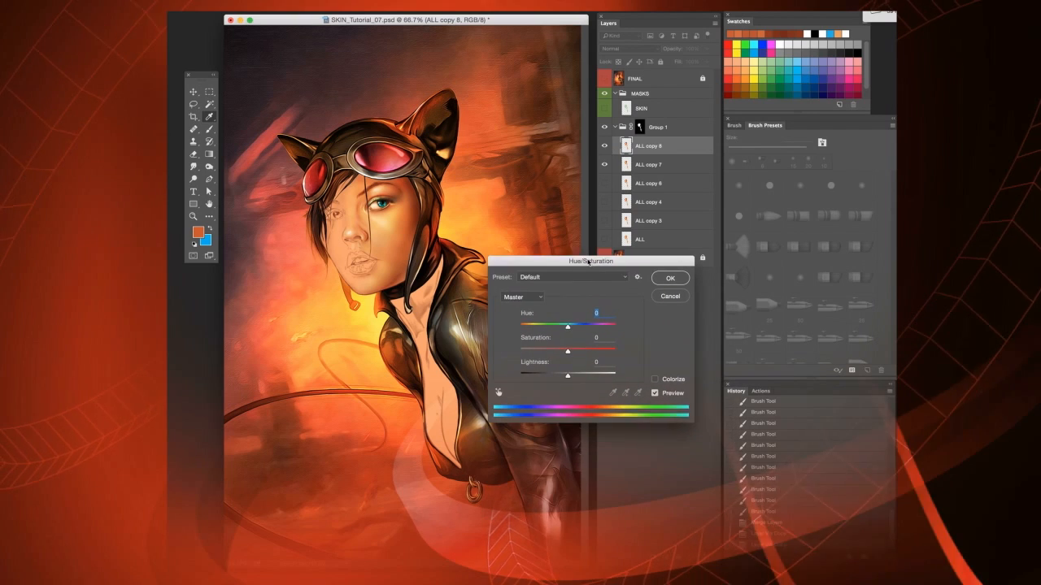
scroll(396, 212, up, 3)
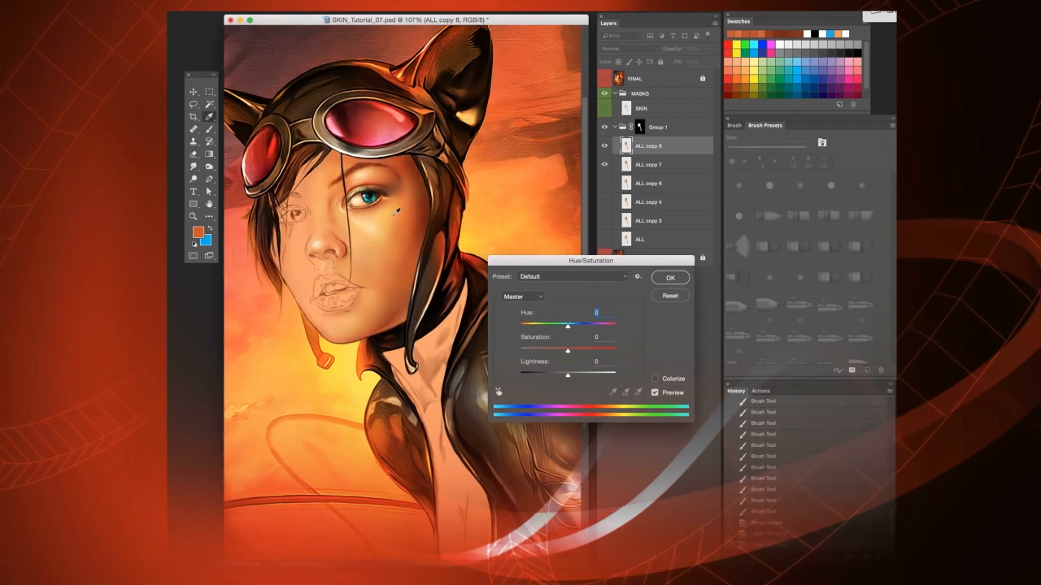
scroll(396, 211, up, 1)
drag(423, 195, 470, 203)
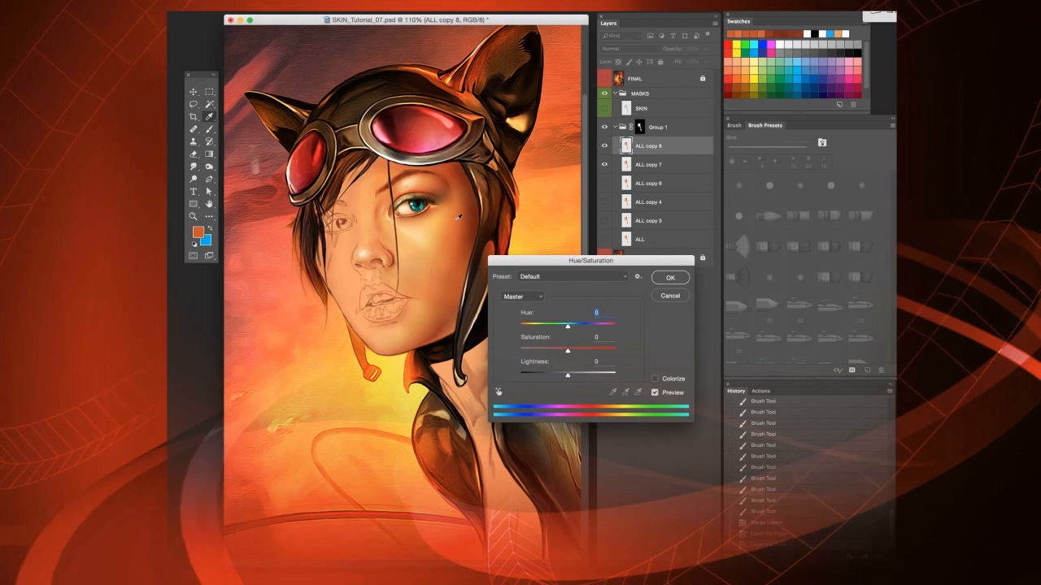
click(568, 327)
drag(569, 329, 567, 330)
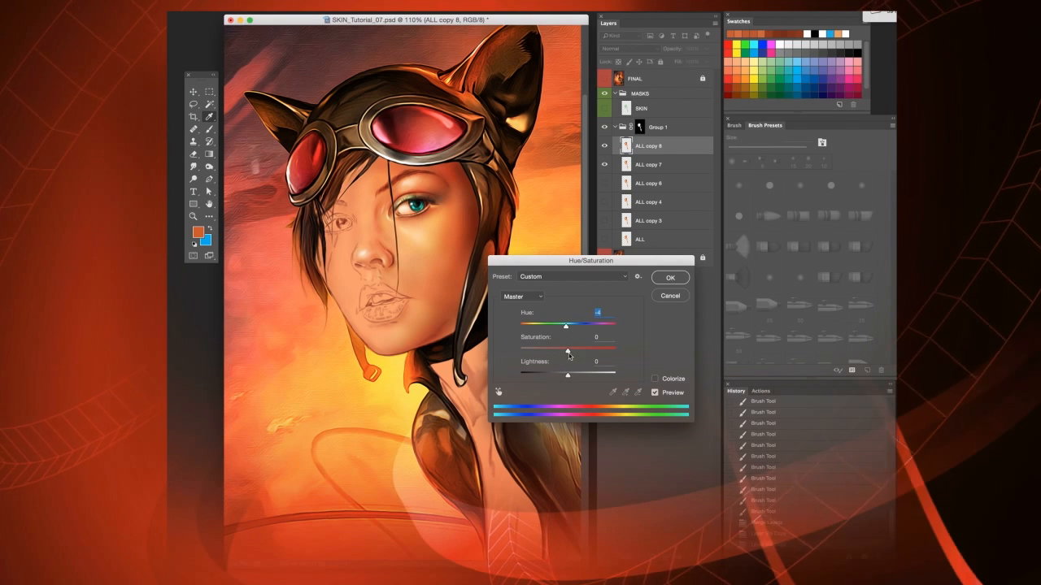
drag(565, 353, 566, 354)
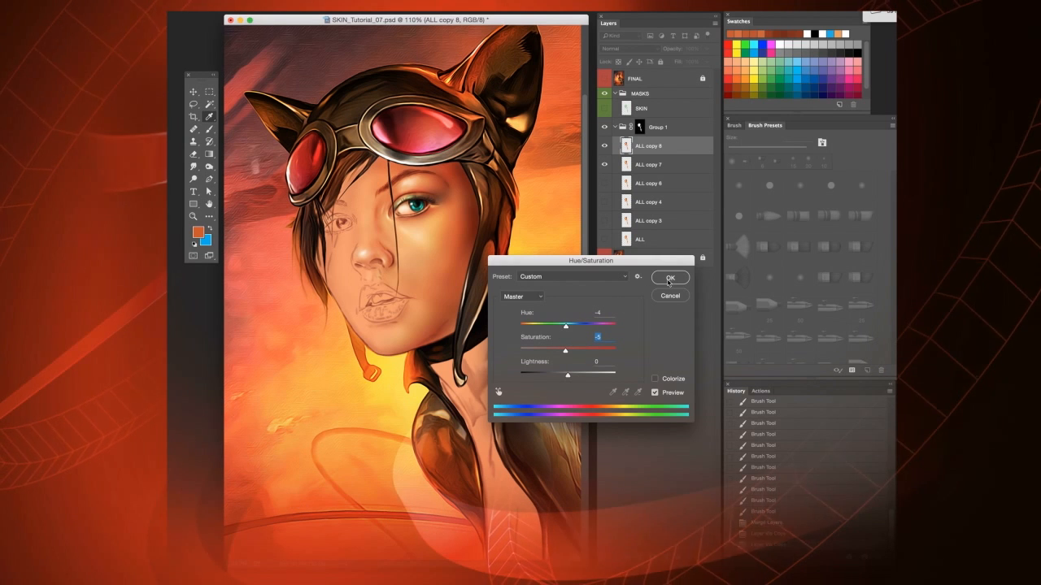
click(666, 280)
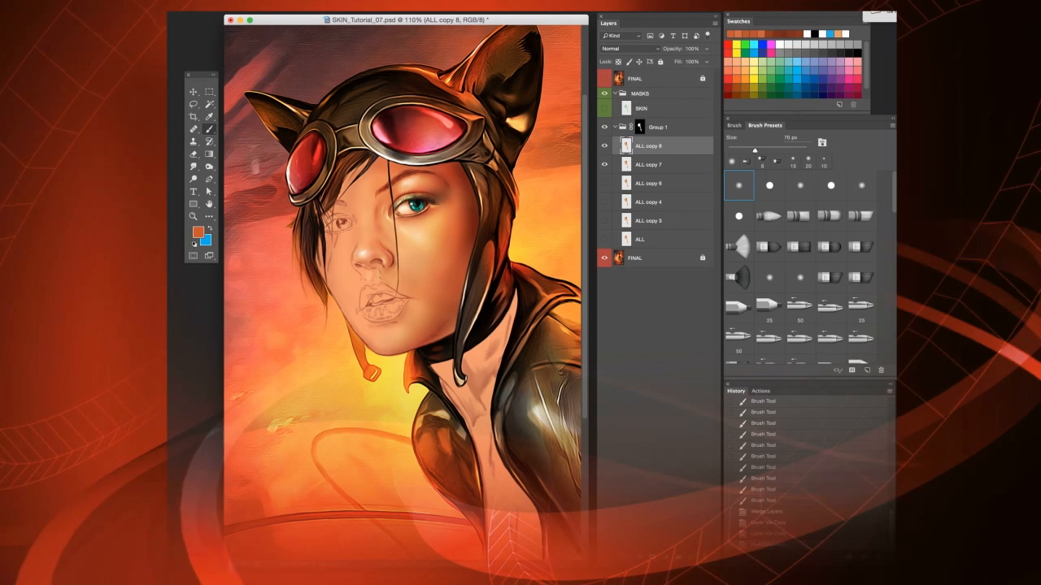
- Add a black layer mask to ALL copy 8 and paint white on it below the eye with a 200 px soft Brush
click(653, 558)
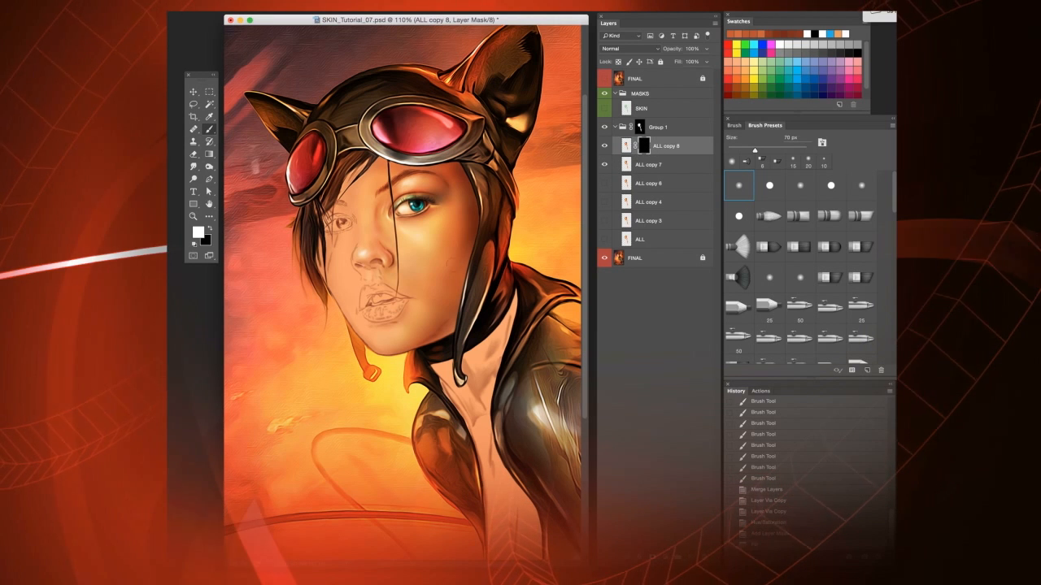
key(bracketright)
key(bracketright)
key(bracketright)
key(bracketright)
key(bracketright)
key(bracketright)
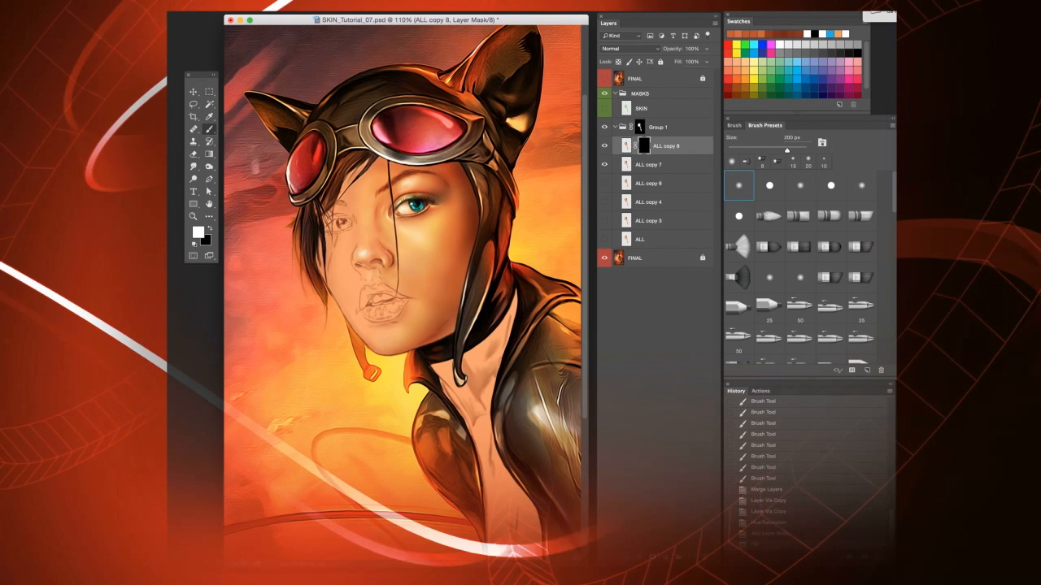
drag(417, 236, 418, 236)
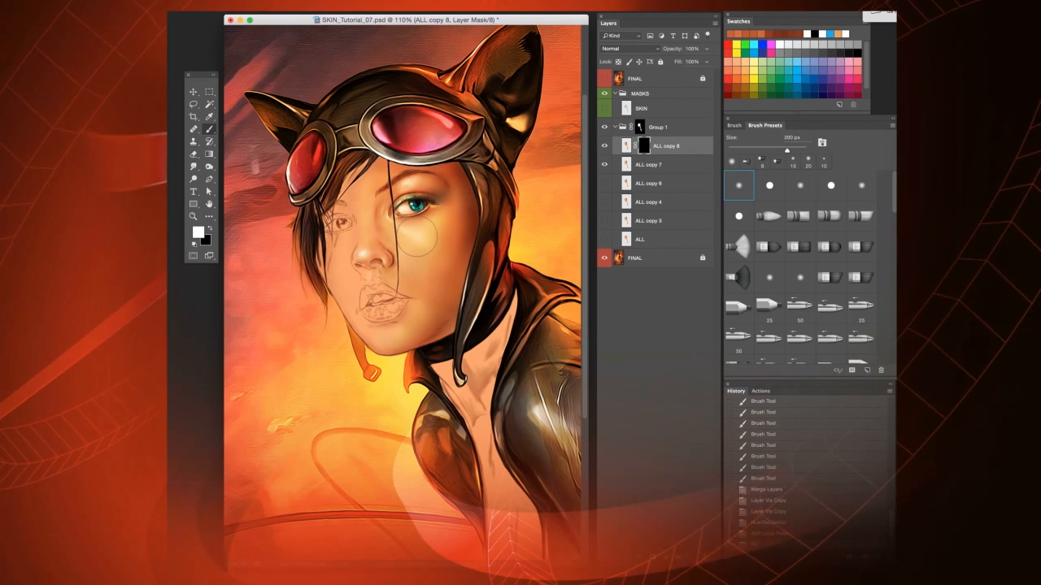
- Paint white on the ALL copy 8 mask across the outer cheek with a 125 to 150 px Brush
key(bracketleft)
key(bracketleft)
key(bracketleft)
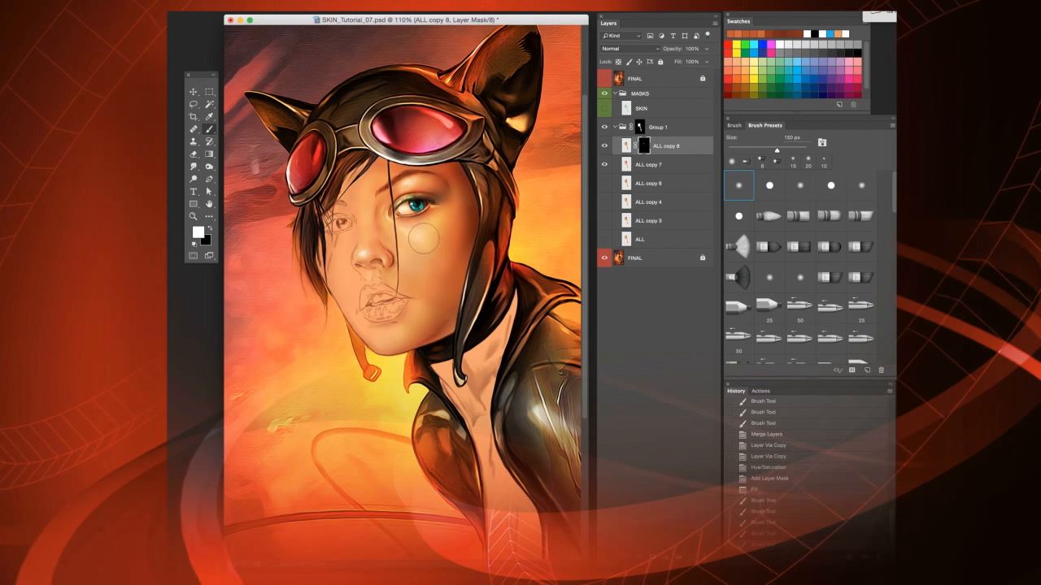
drag(441, 223, 447, 221)
key(bracketright)
key(bracketright)
key(bracketleft)
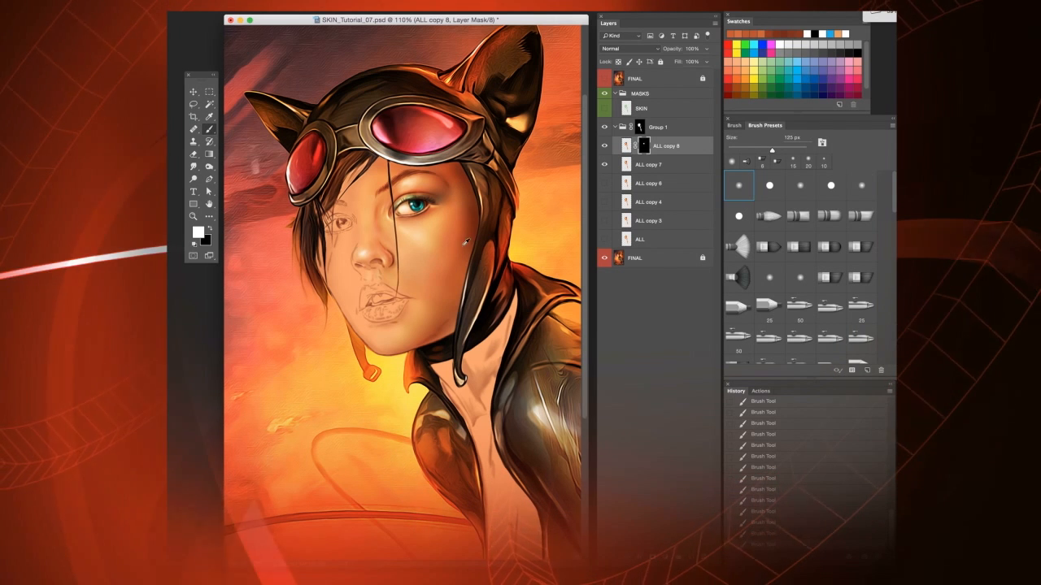
- Reveal the adjusted color around the nose, mouth and cheek by painting white on the mask with a 60 to 125 px Brush
scroll(464, 242, up, 6)
drag(450, 239, 465, 333)
scroll(432, 310, up, 2)
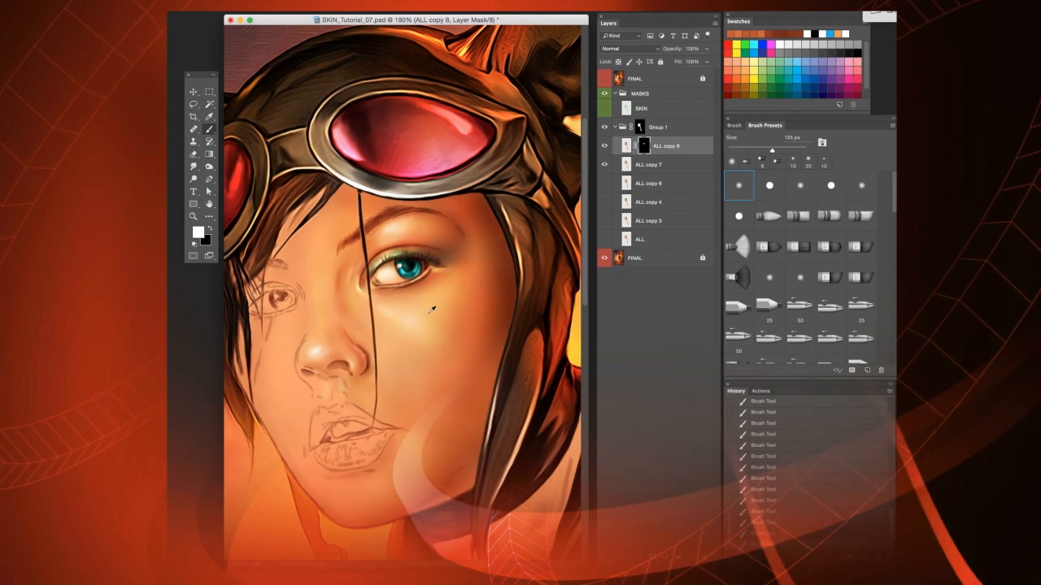
key(bracketleft)
key(bracketleft)
key(bracketleft)
key(bracketleft)
key(bracketleft)
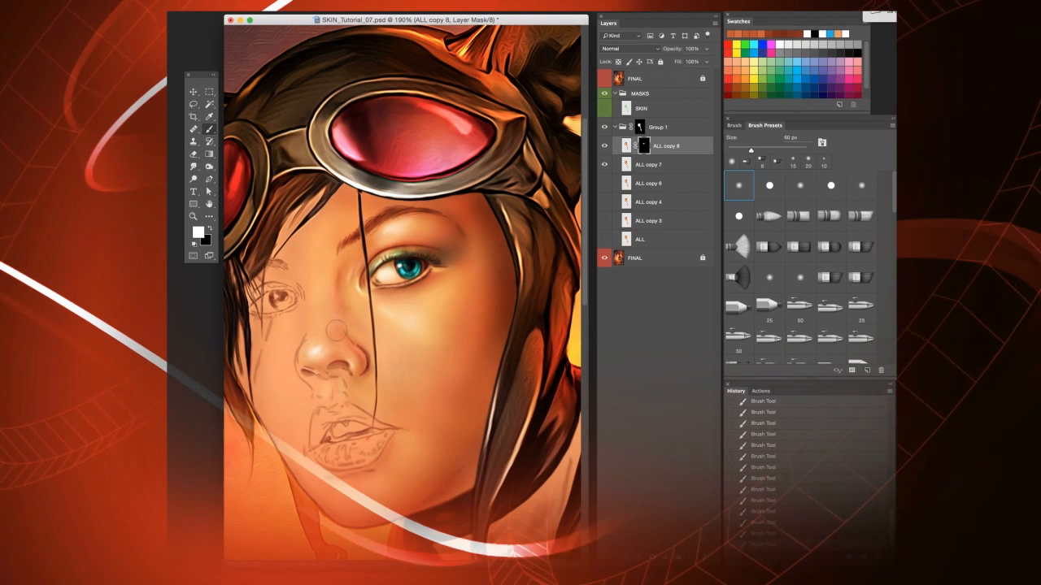
key(bracketright)
key(bracketright)
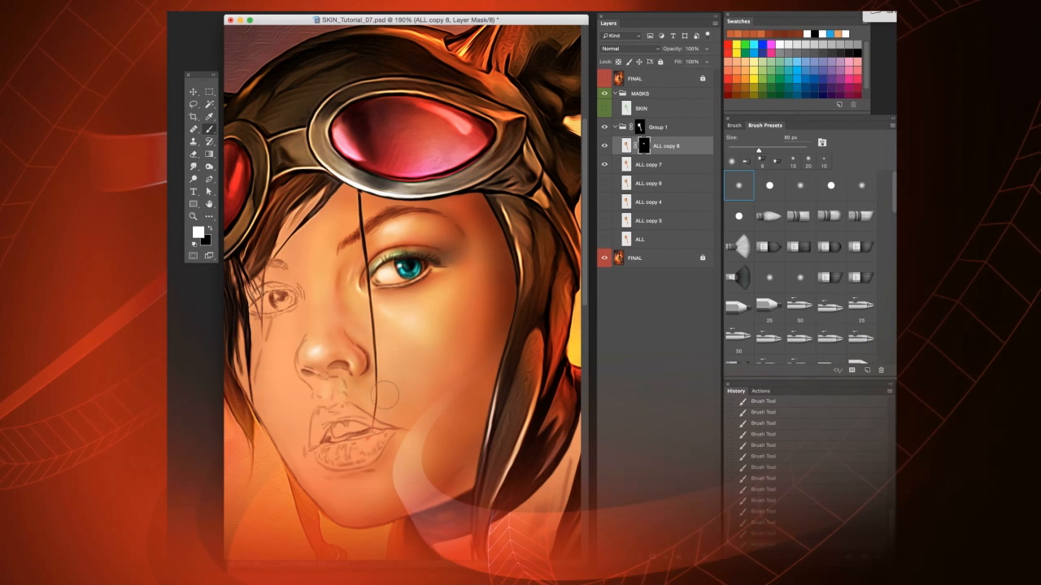
key(bracketright)
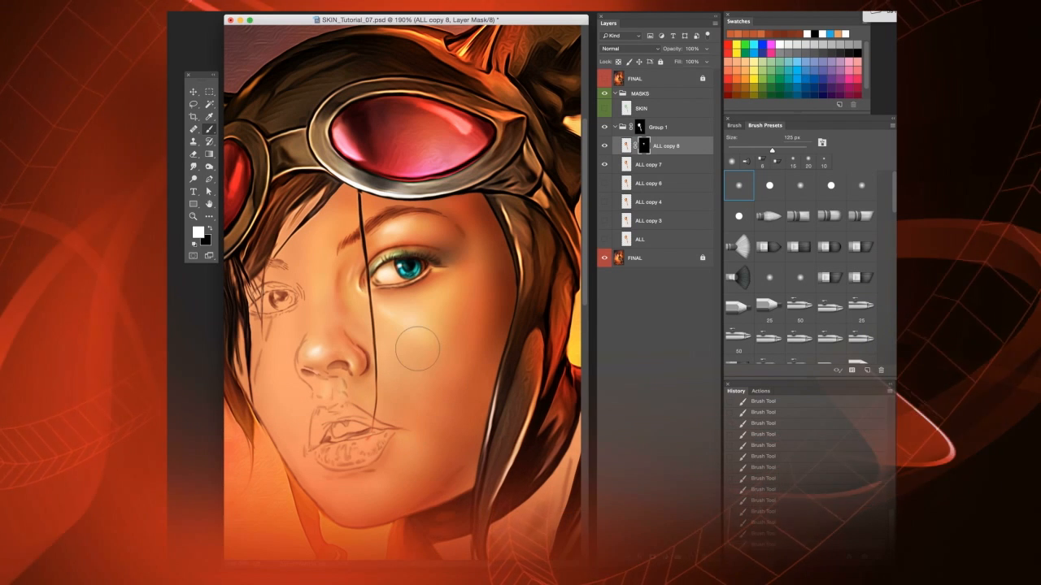
- Examine the face's adjusted skin color against the whole illustration at several magnifications
key(super+0)
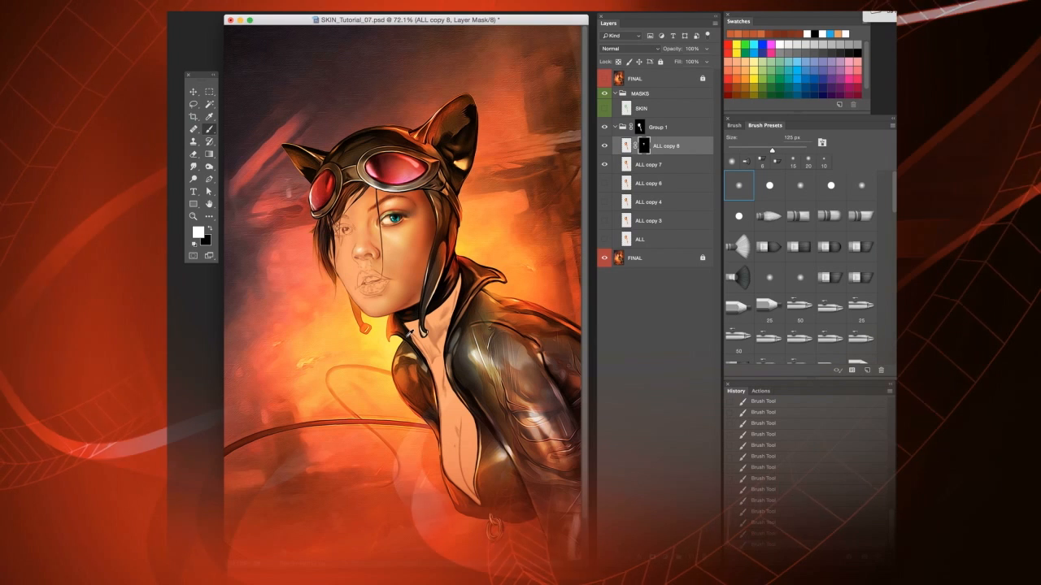
scroll(408, 334, down, 1)
scroll(376, 323, down, 3)
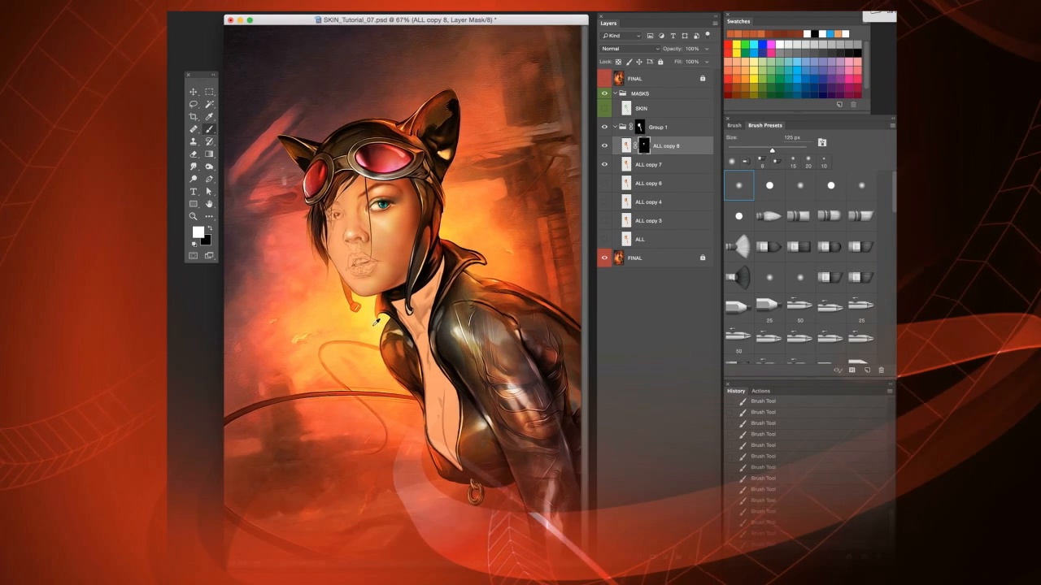
scroll(376, 322, up, 3)
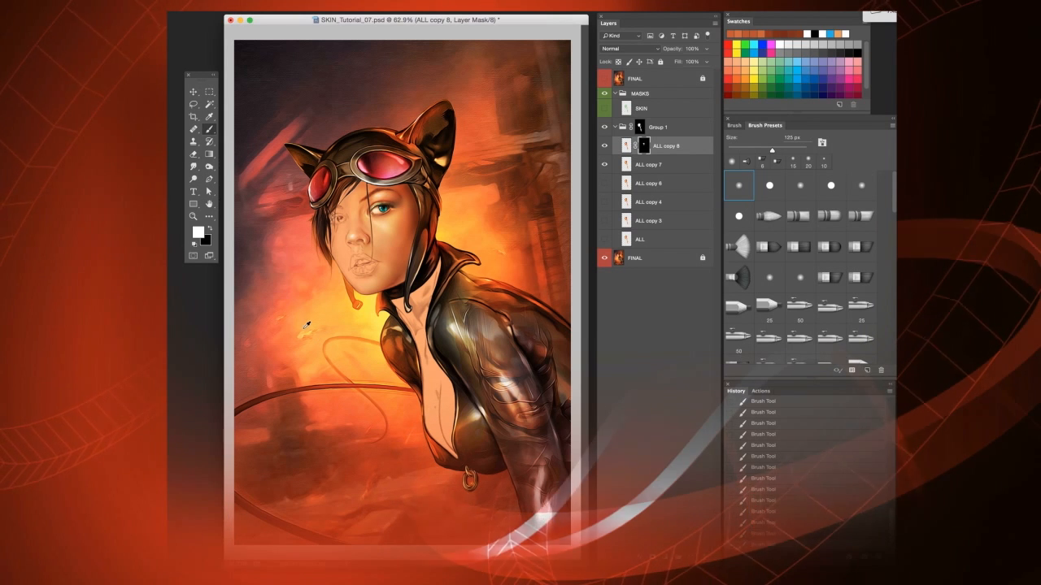
scroll(312, 306, up, 2)
scroll(468, 233, up, 5)
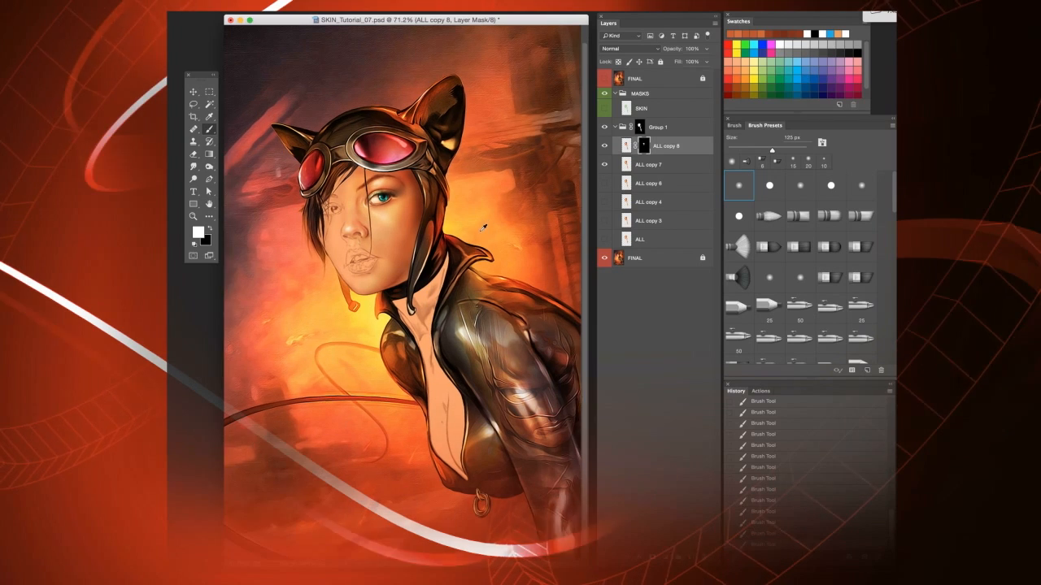
scroll(472, 232, up, 4)
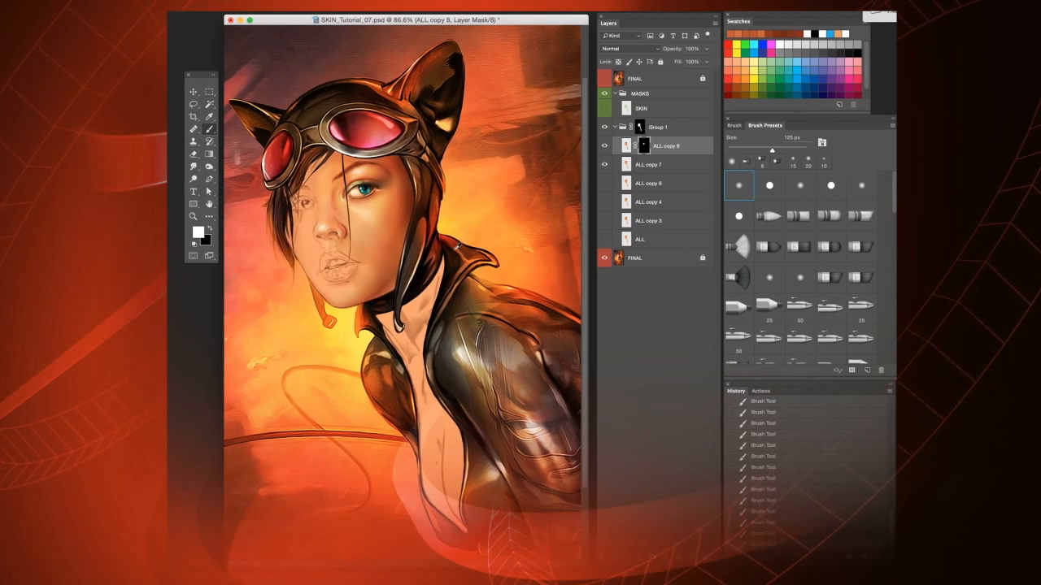
scroll(468, 191, up, 2)
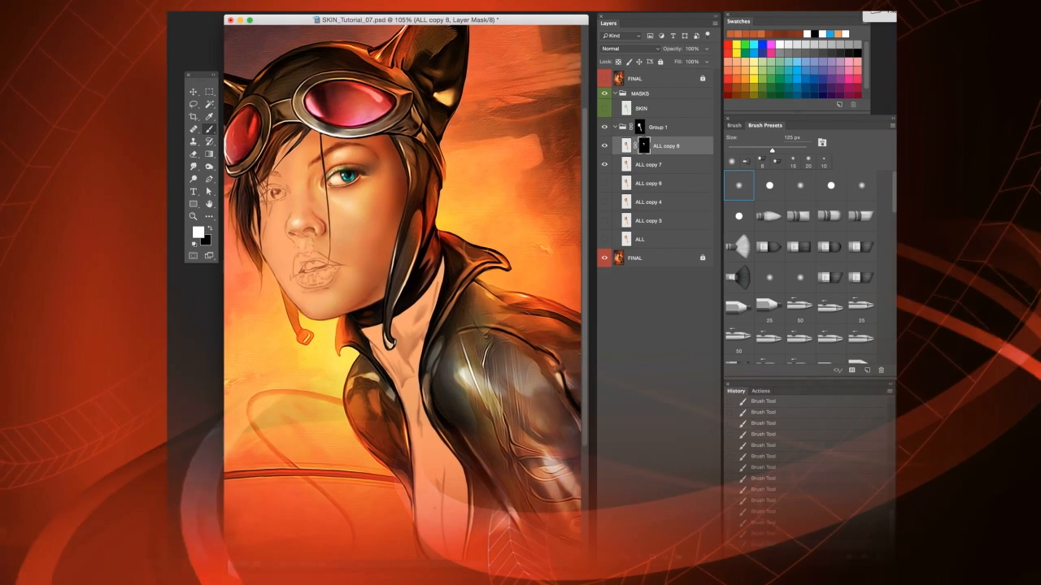
scroll(467, 191, down, 2)
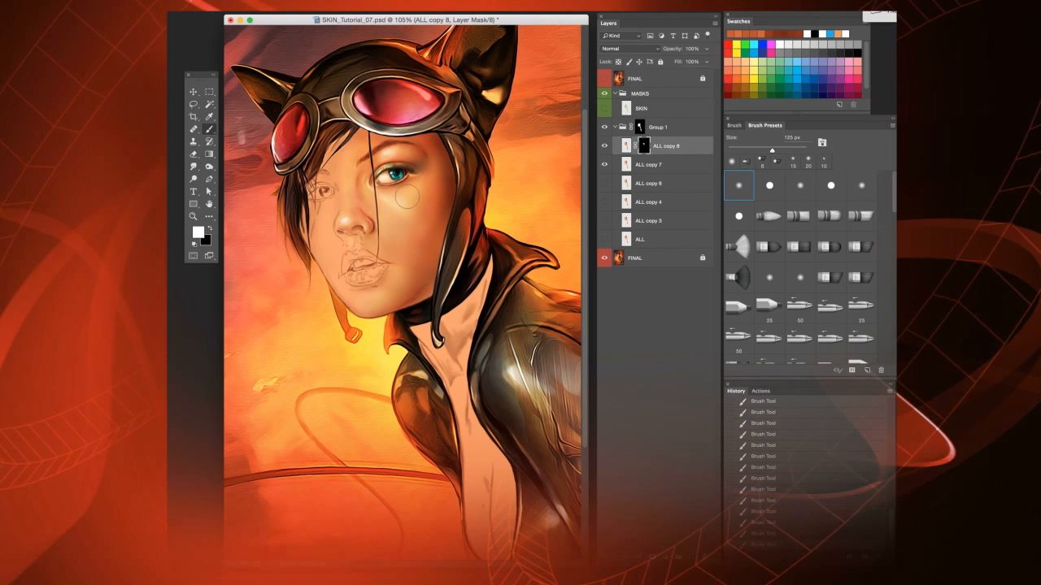
scroll(287, 478, down, 1)
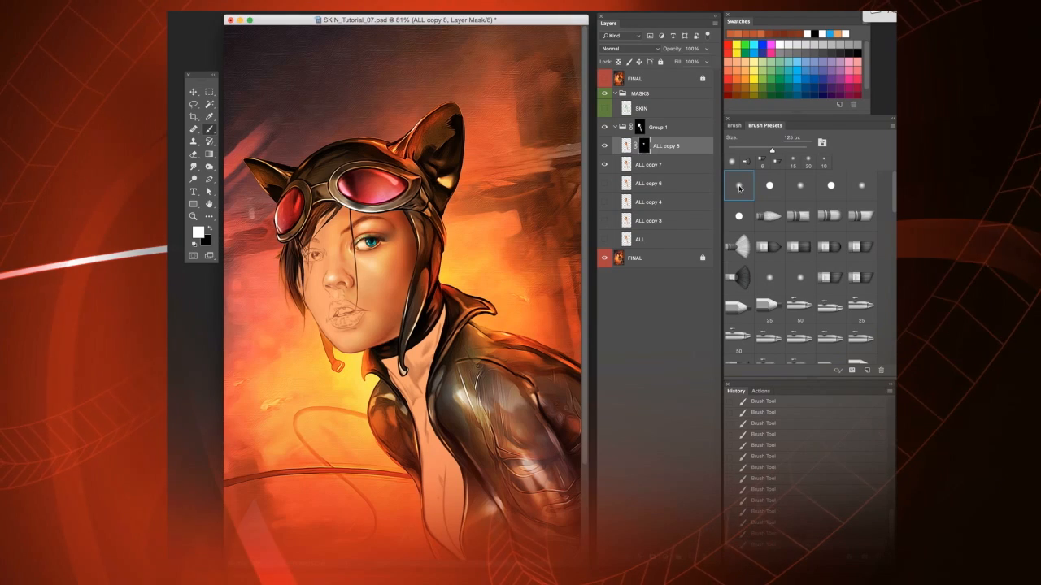
- Merge ALL copy 8 with ALL copy 7, duplicate the merged layer, and hide the original
click(660, 166)
key(Delete)
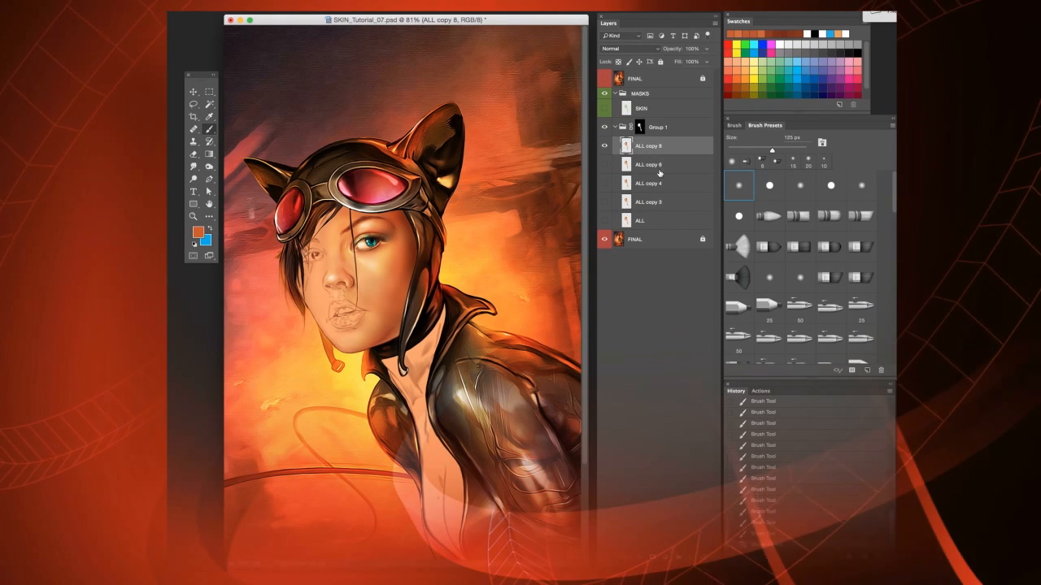
key(ctrl+j)
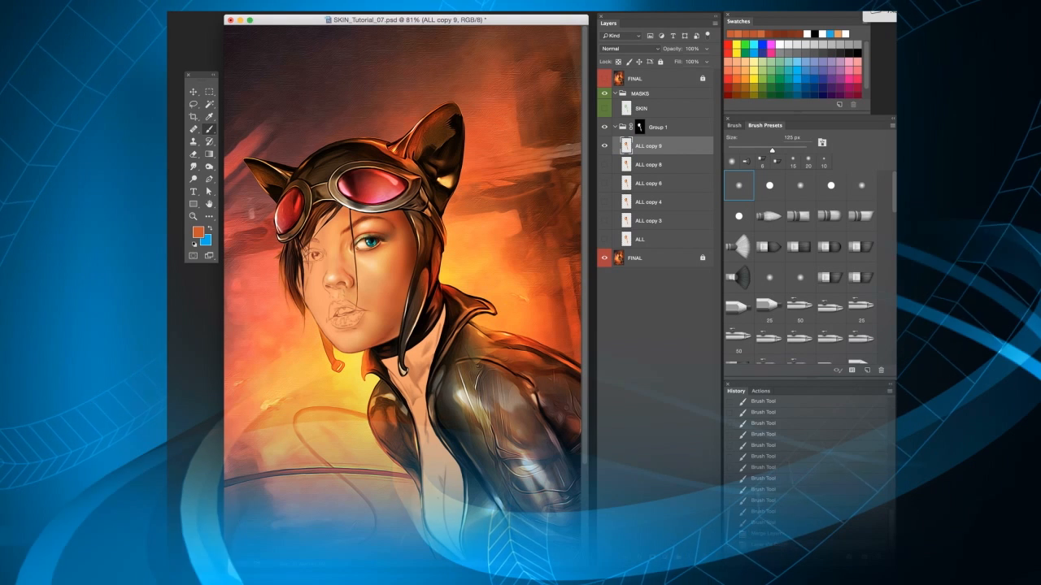
- Create a new Overlay layer above ALL copy 9 and sample a light orange skin tone from below the eye
key(ctrl+alt+shift+n)
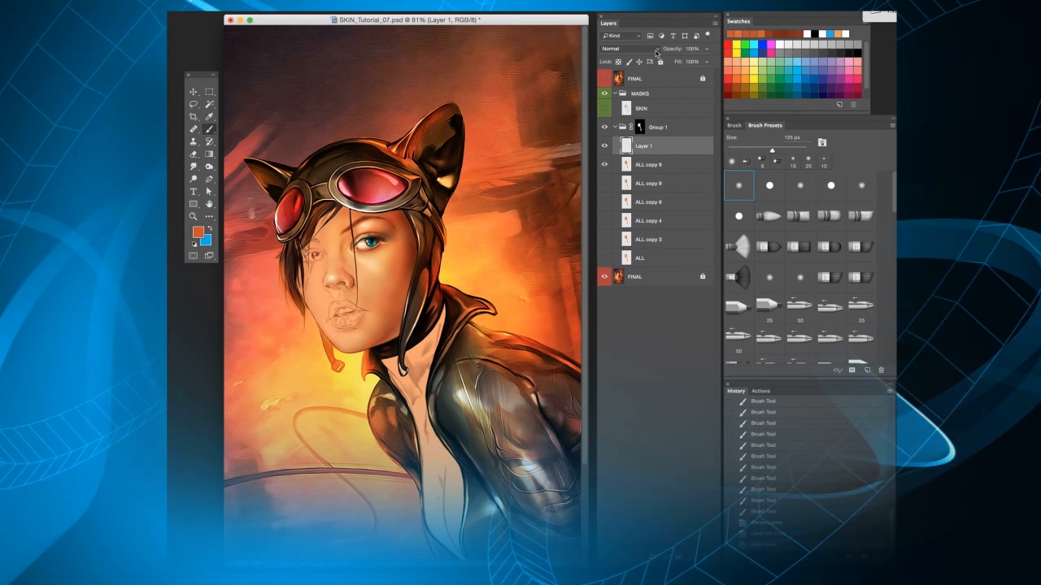
click(628, 51)
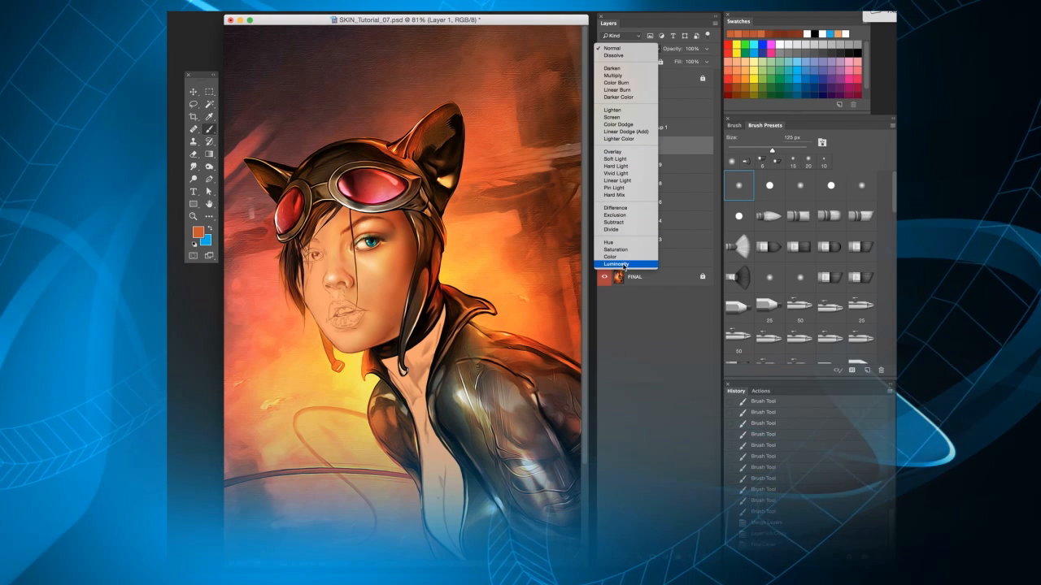
click(634, 349)
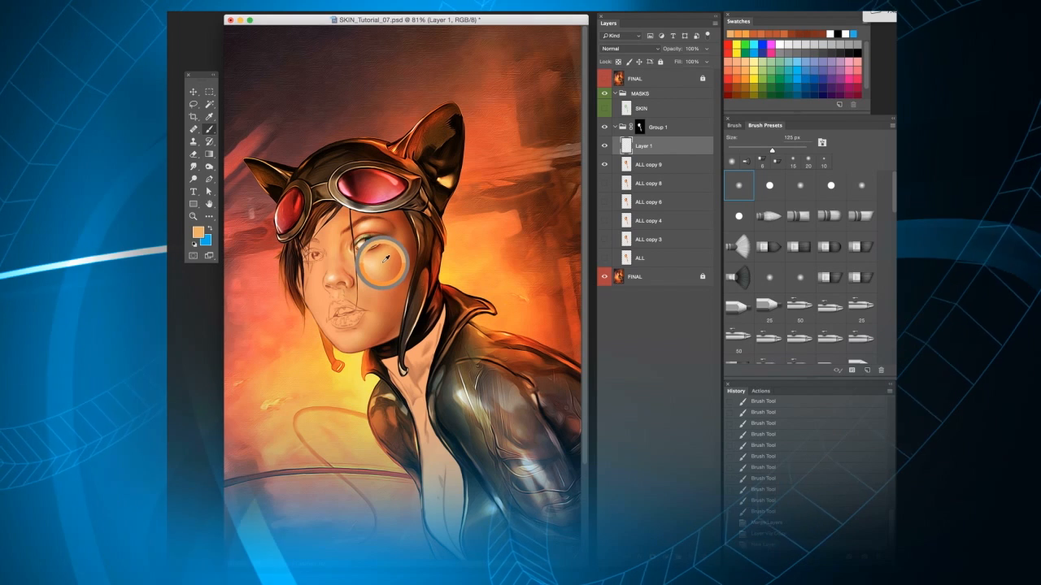
scroll(387, 264, up, 3)
scroll(388, 266, up, 1)
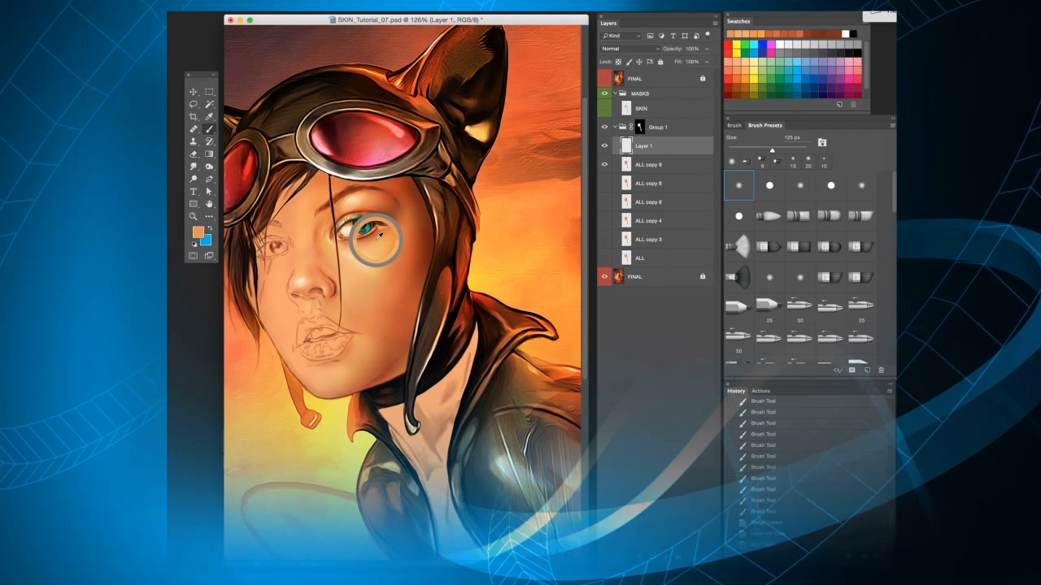
alt+click(378, 238)
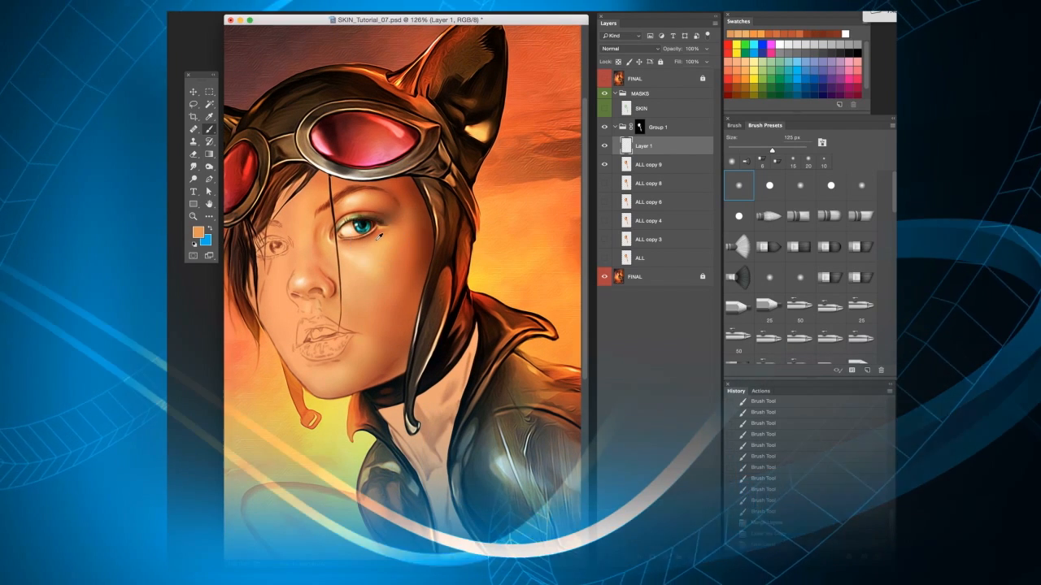
click(627, 49)
click(631, 154)
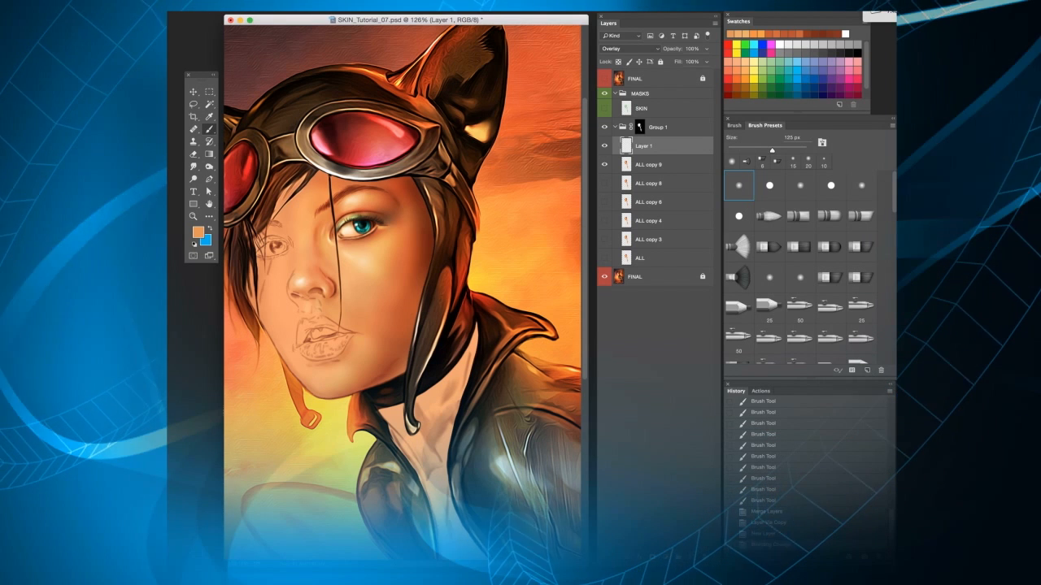
- Paint soft light orange highlights along the nose on the Overlay layer with a 50 to 60 px soft Brush
key(bracketright)
key(bracketright)
key(bracketright)
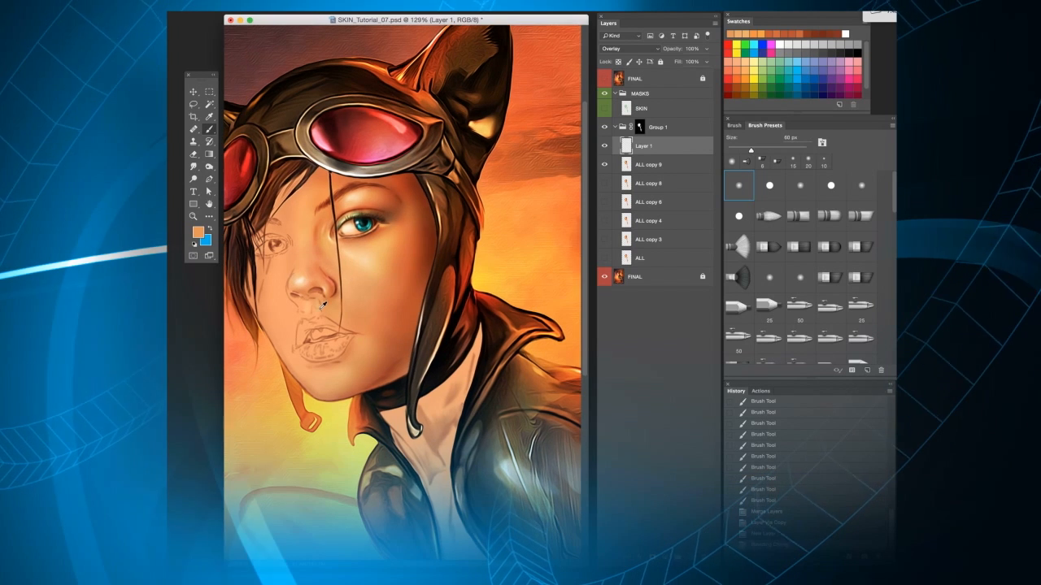
drag(395, 324, 443, 325)
scroll(382, 297, up, 2)
scroll(381, 298, up, 1)
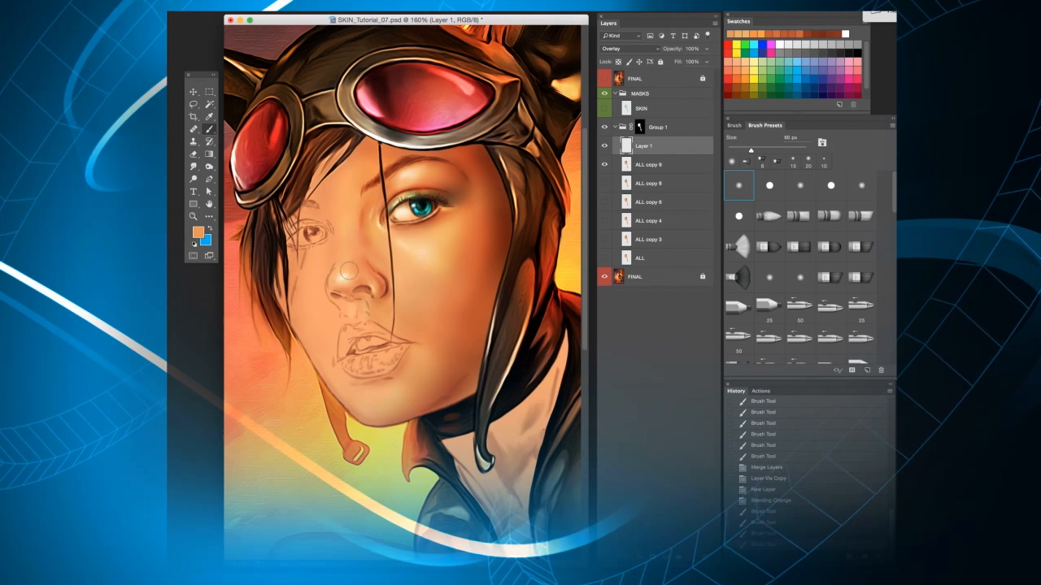
key(bracketright)
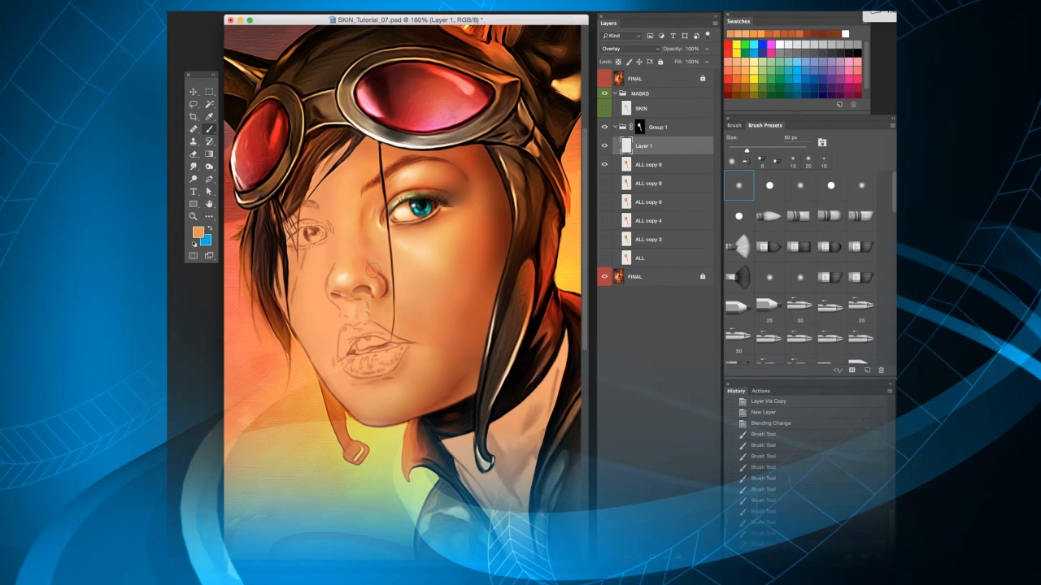
- Brighten the nose bridge and the skin between the brow and the eye with a 70 to 80 px Brush
key(bracketleft)
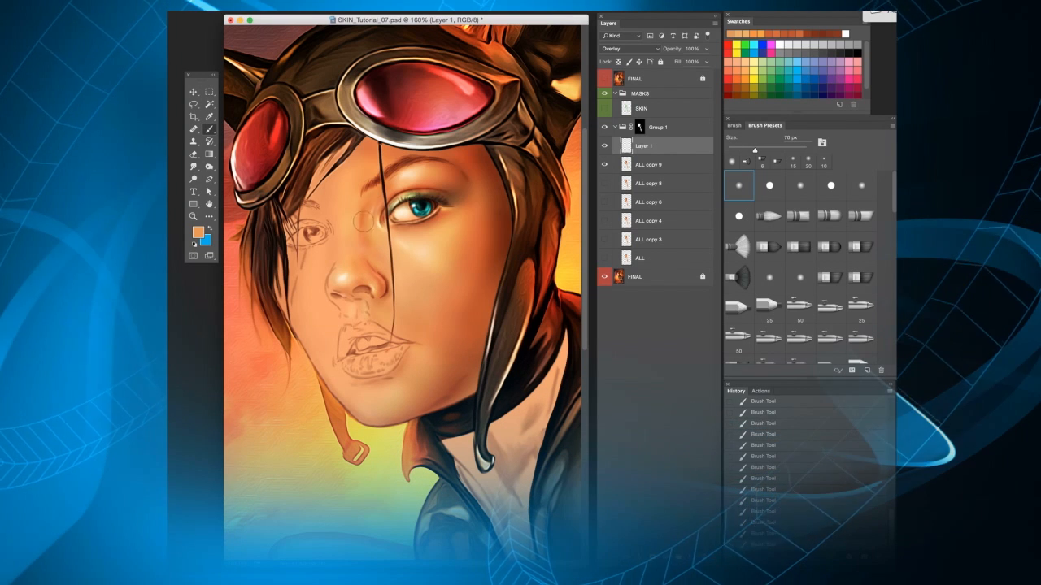
key(bracketright)
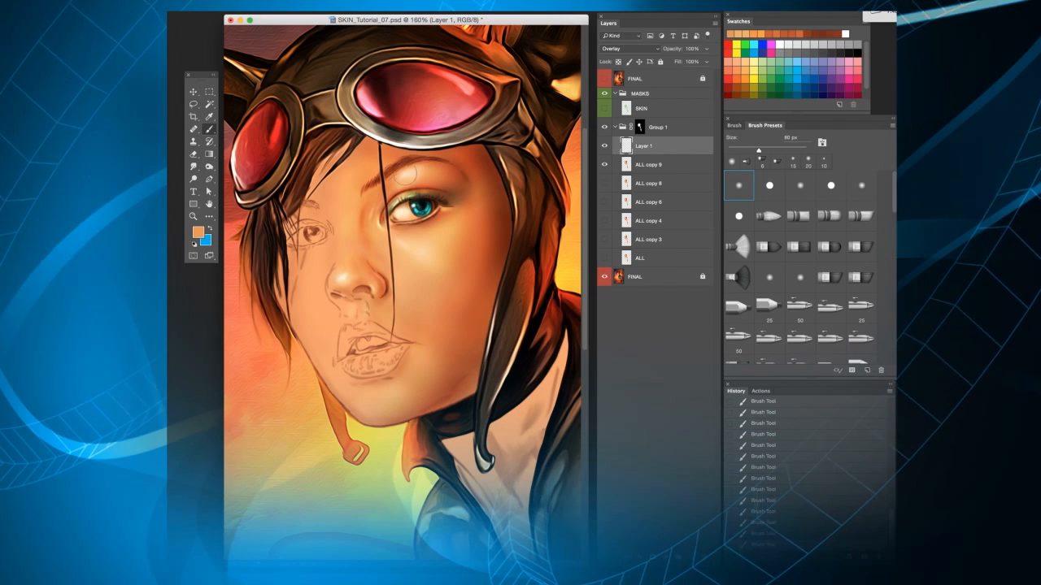
key(bracketleft)
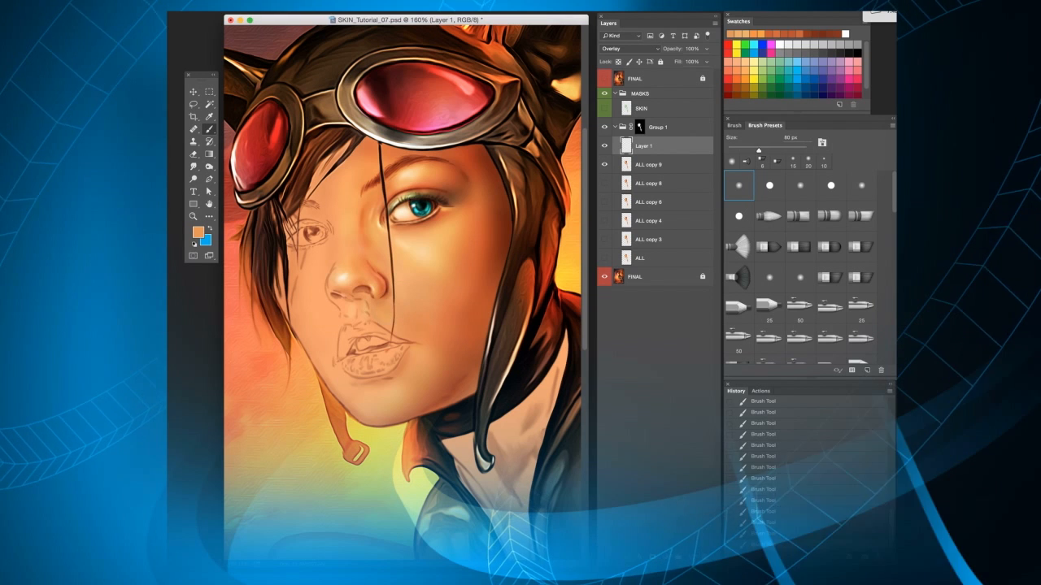
key(bracketleft)
key(bracketleft)
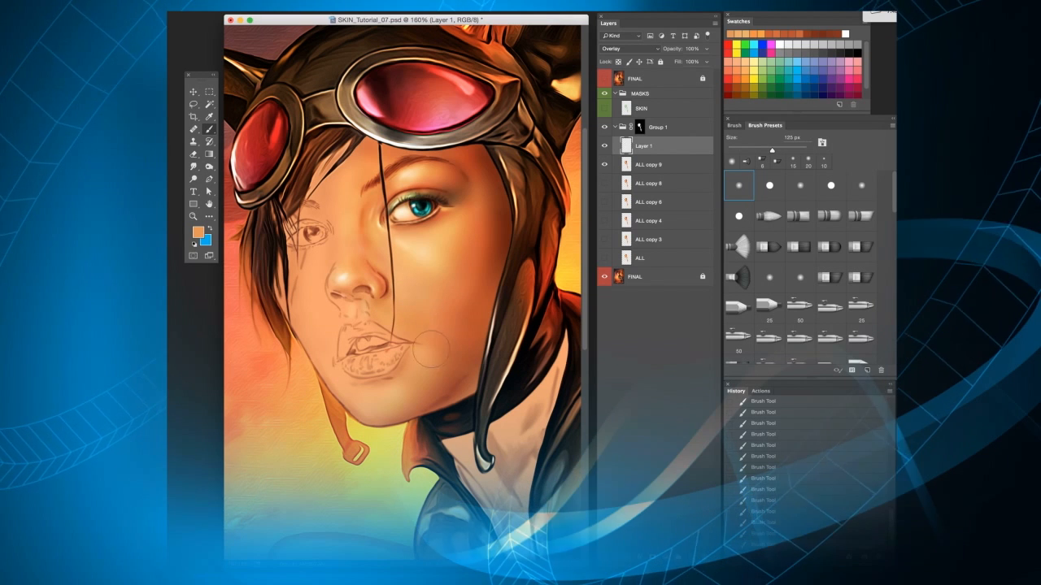
- Glaze broad highlights over the cheek, chin and forehead with a 100 to 175 px Brush
key(bracketright)
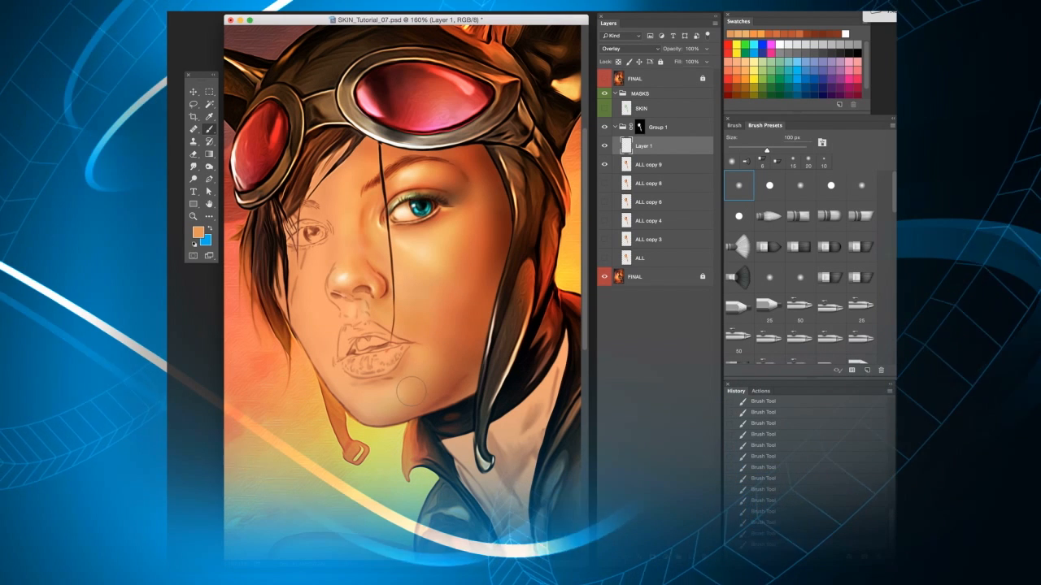
key(bracketright)
key(bracketright)
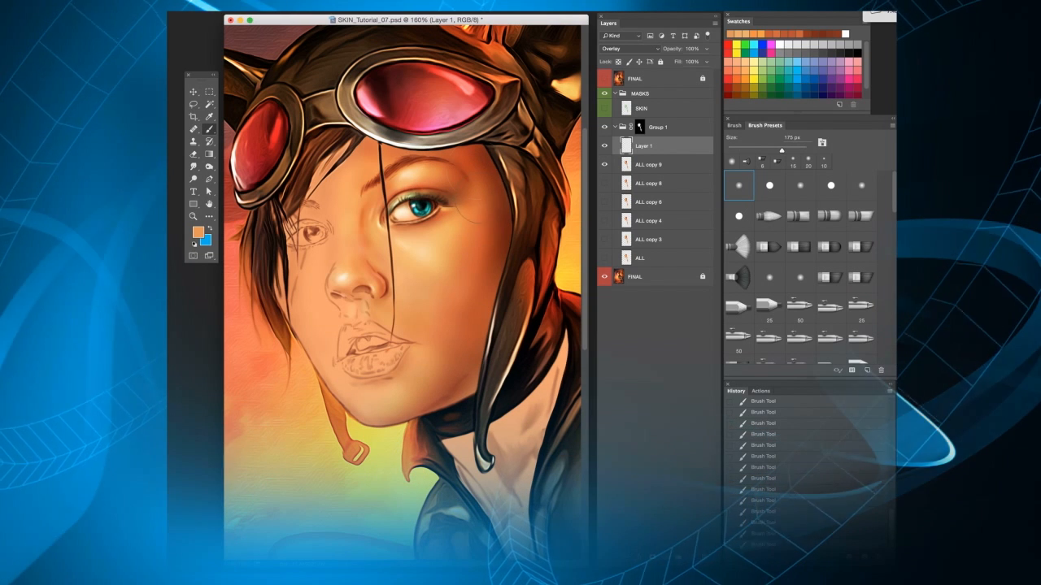
key(bracketleft)
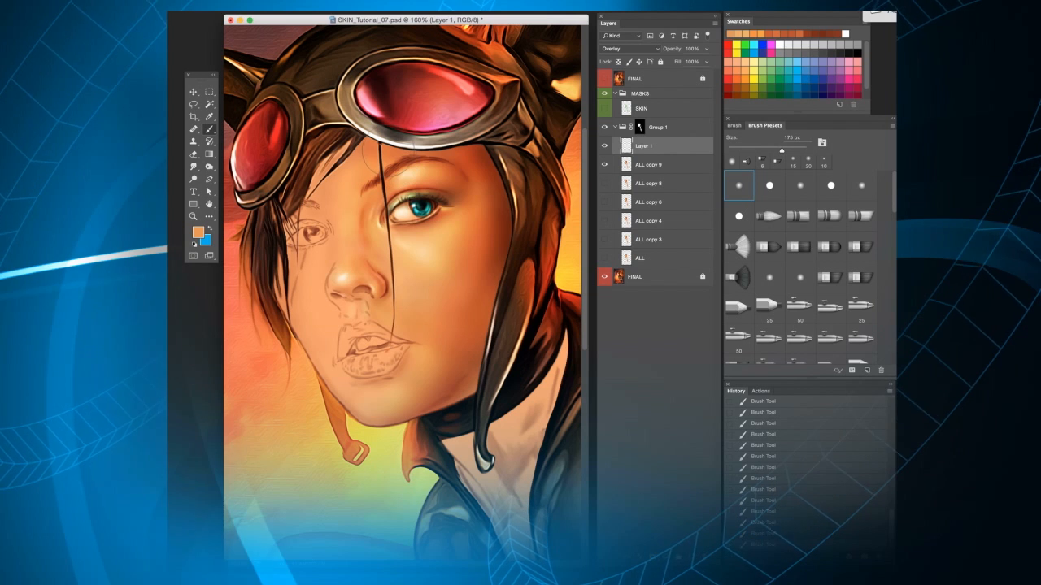
key(bracketleft)
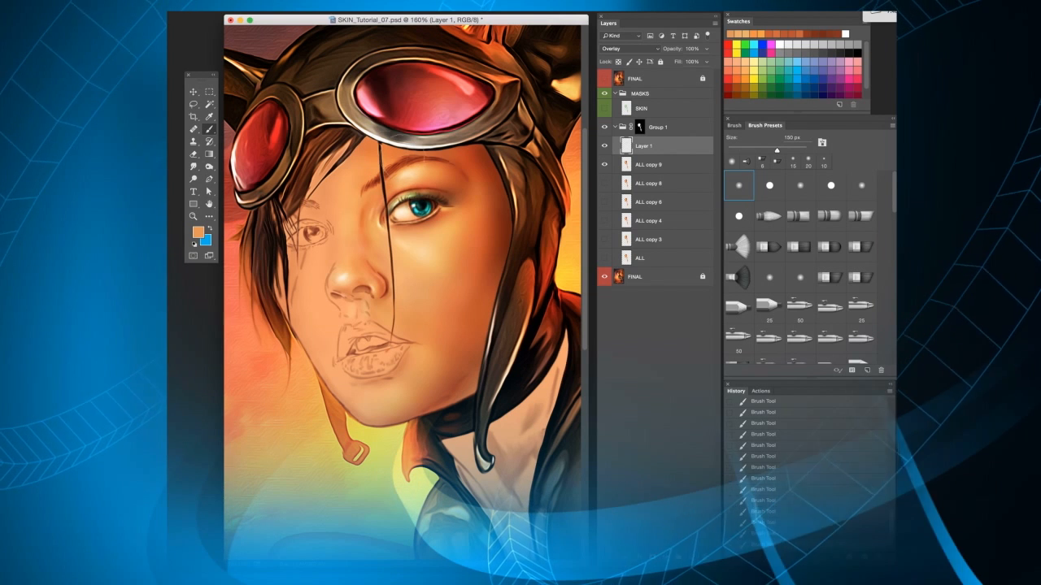
key(bracketleft)
key(bracketleft)
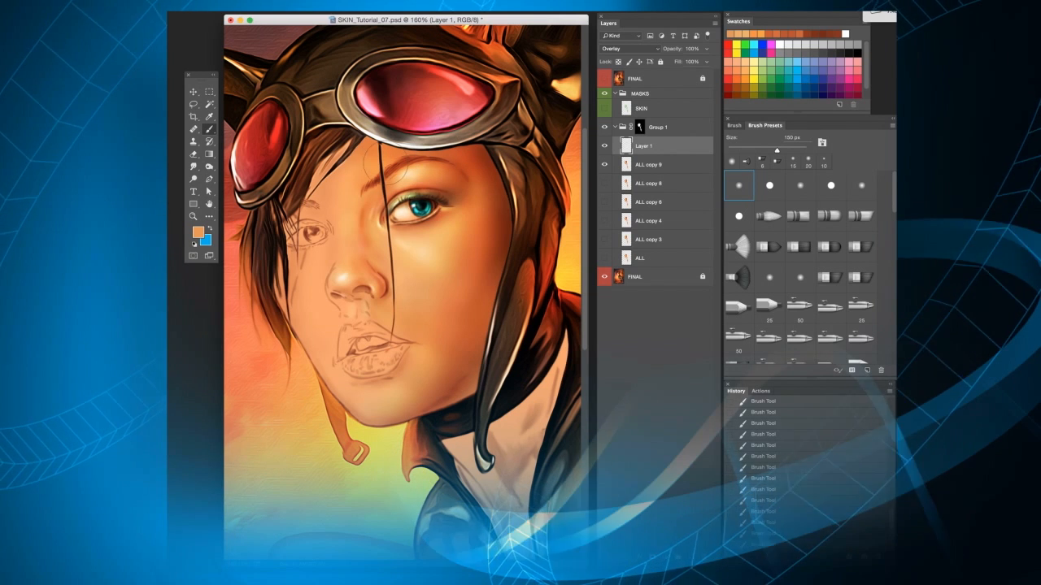
- Add smaller highlights around the finished eye and its upper lid with a 40 to 50 px Brush
key(bracketleft)
key(bracketleft)
key(bracketleft)
key(bracketleft)
key(bracketleft)
key(bracketleft)
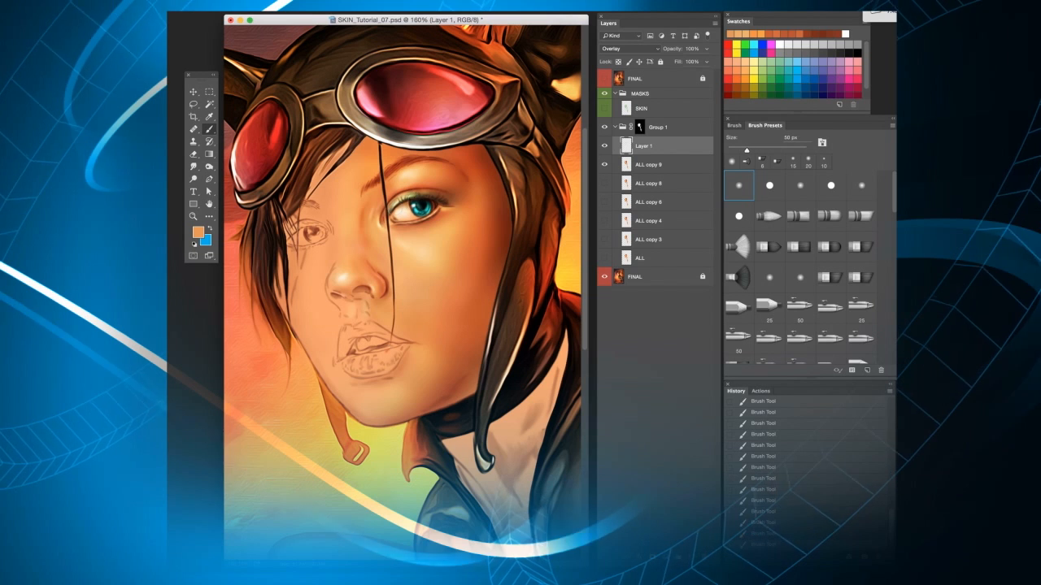
key(bracketright)
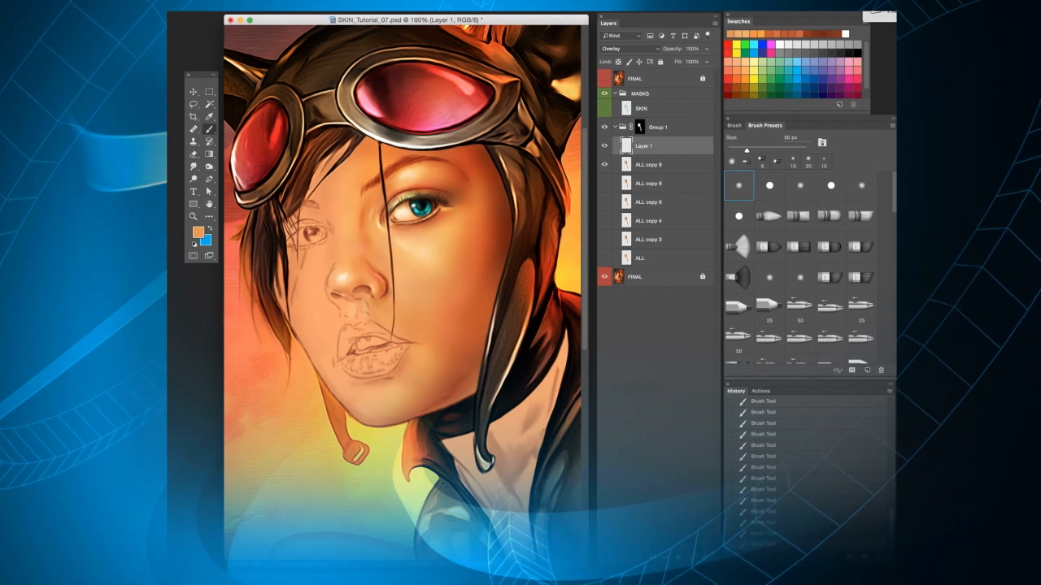
scroll(408, 215, up, 3)
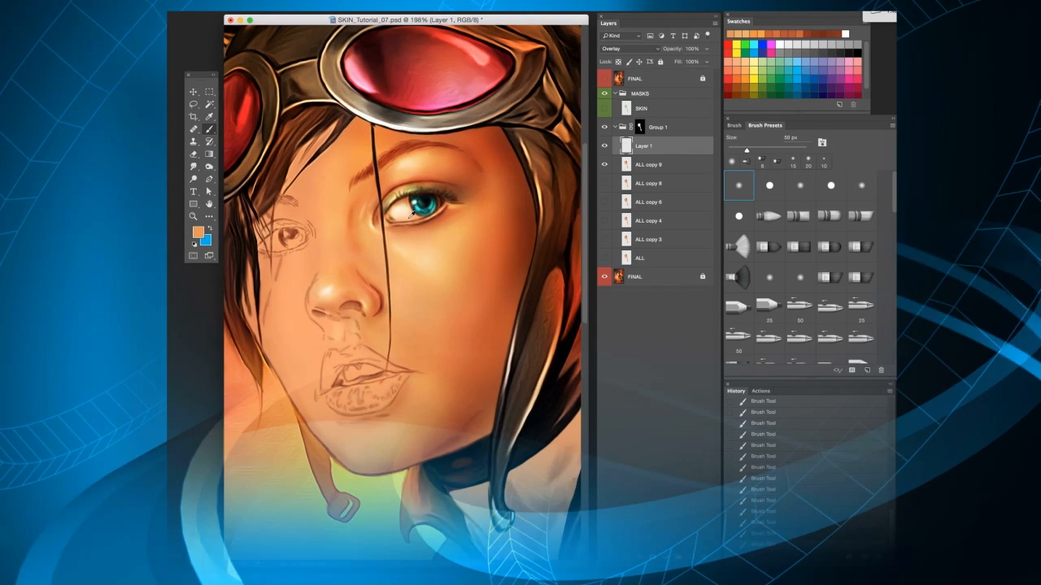
key(bracketleft)
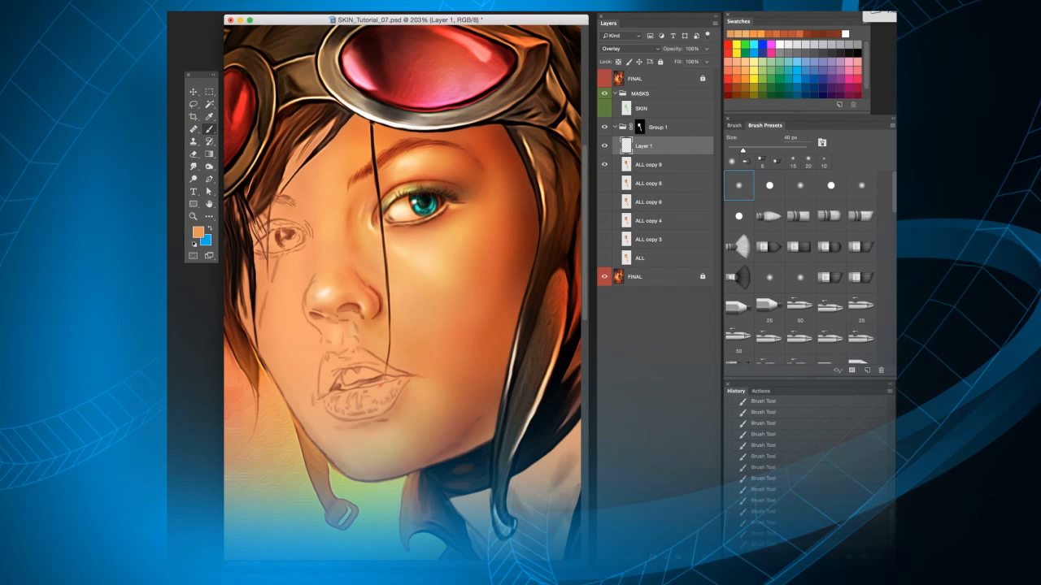
- Refine the highlights on the cheek beside the nose with a 30 to 60 px Brush
key(bracketright)
key(bracketright)
key(bracketright)
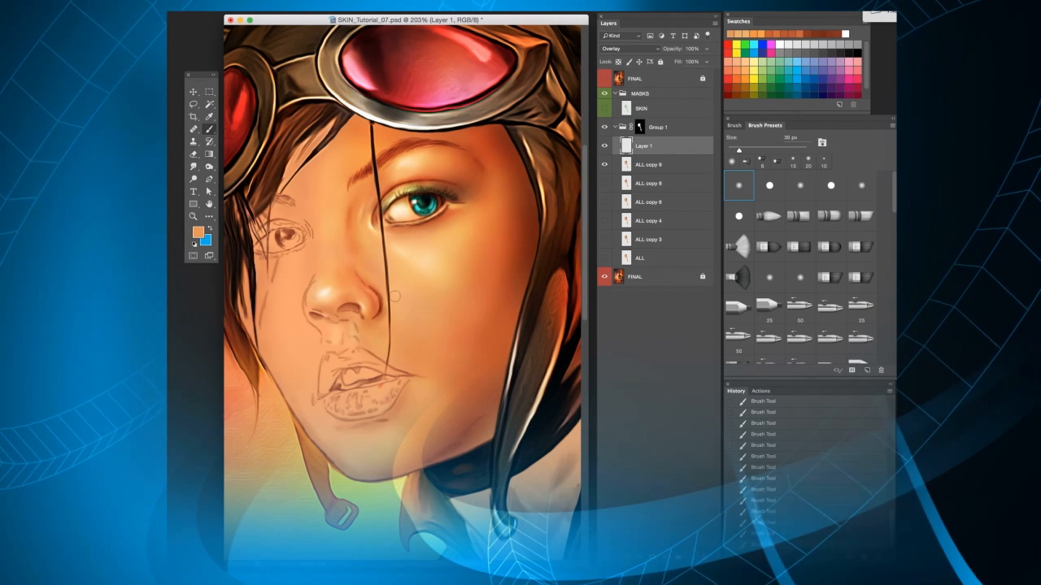
key(bracketright)
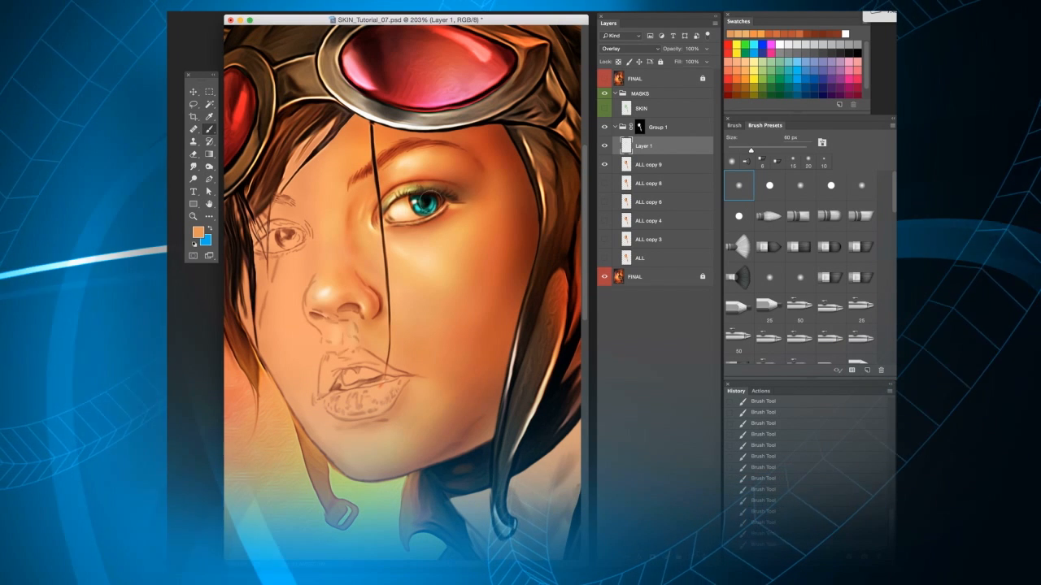
key(bracketleft)
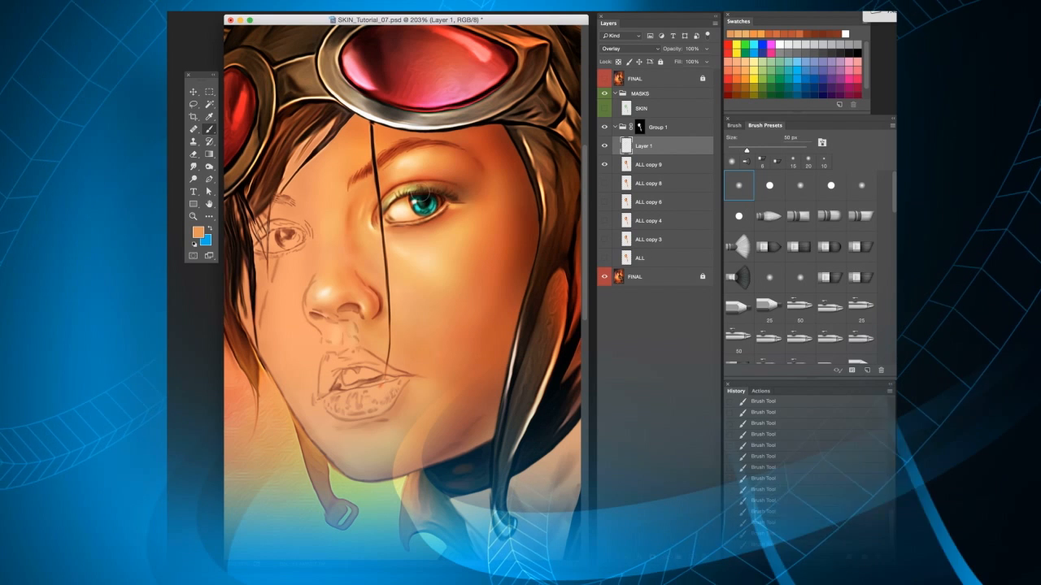
- Brighten the upper cheek below the eye with a 70 to 90 px Brush
key(bracketright)
key(bracketright)
key(bracketright)
key(bracketright)
key(bracketright)
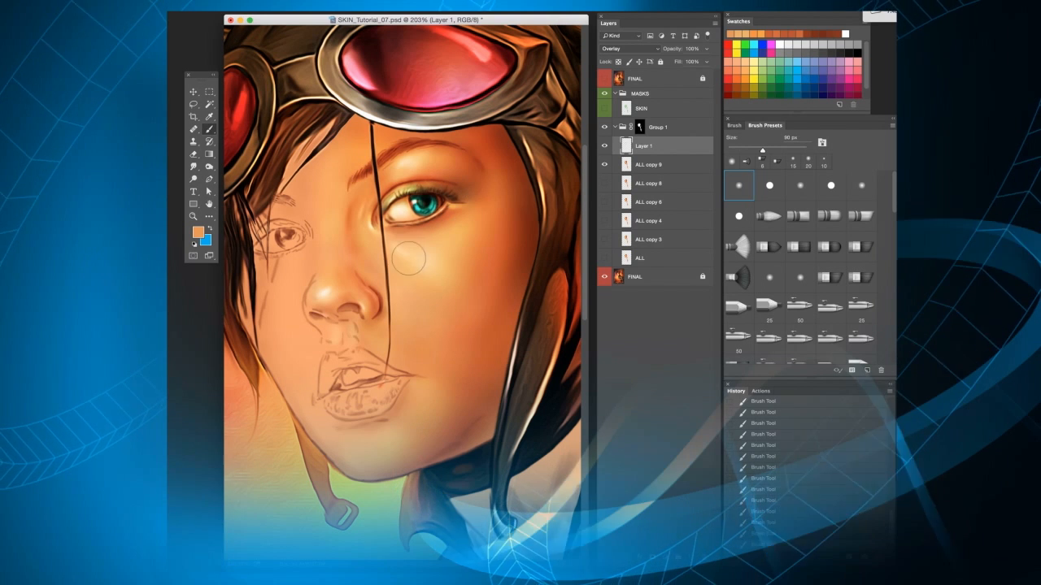
key(bracketleft)
key(bracketleft)
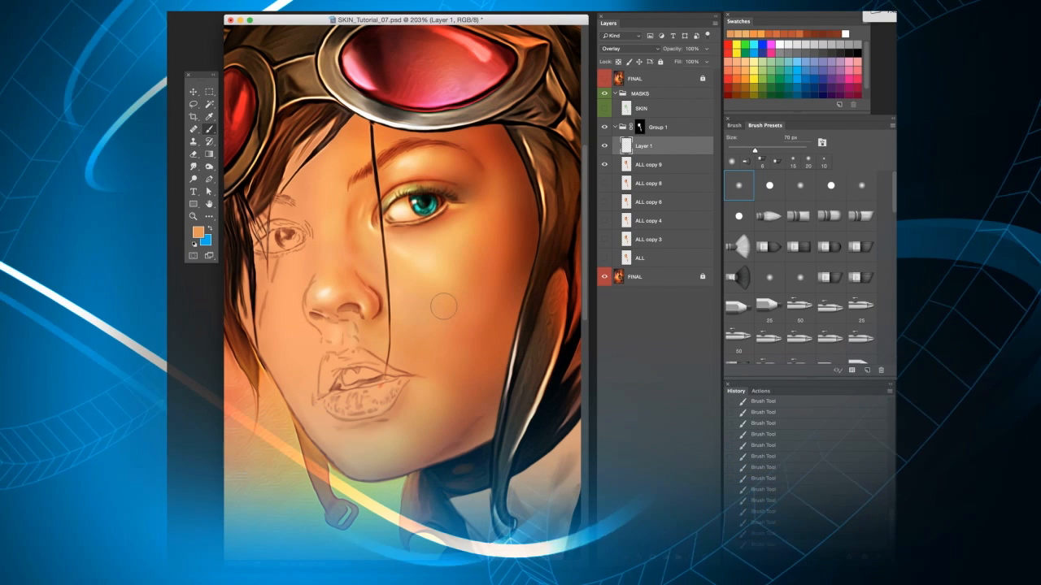
- Compare the face with and without the Overlay highlights and lower that layer's opacity to 72%
click(604, 145)
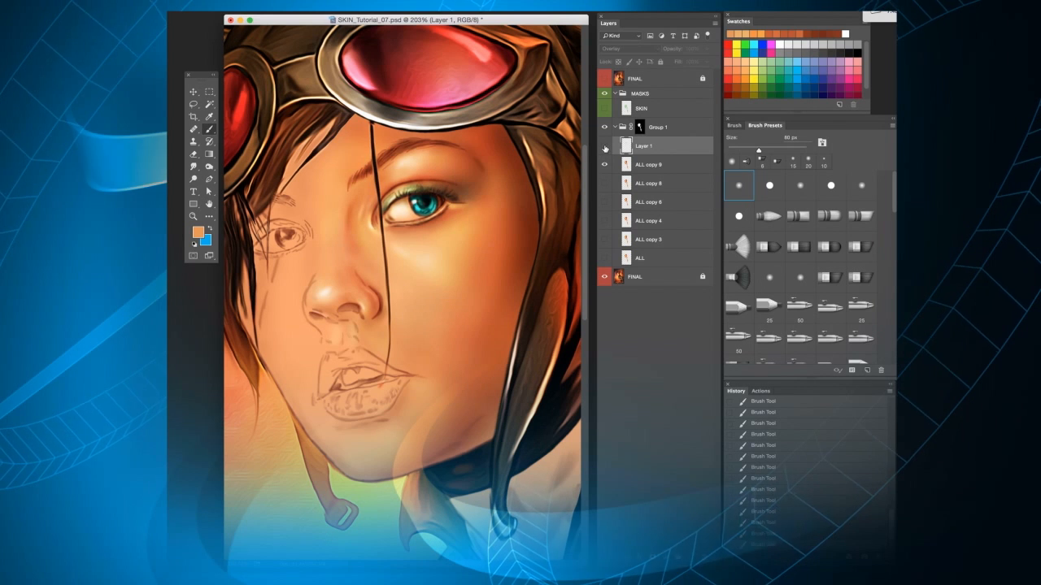
click(604, 146)
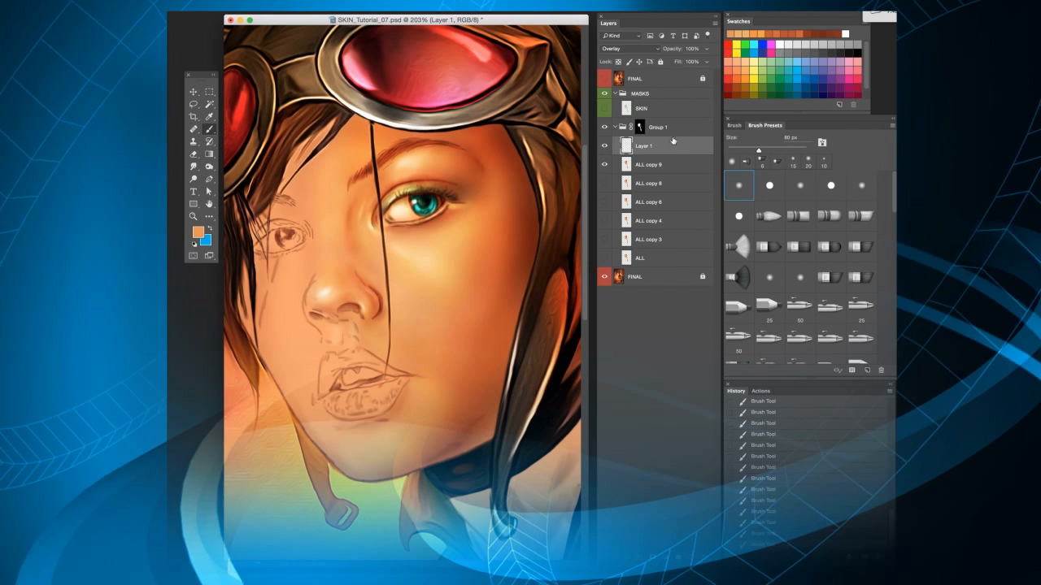
click(705, 50)
drag(704, 62, 696, 62)
- Shift the Overlay highlights' Hue to -9 with Hue/Saturation and merge the layer with ALL copy 9
key(super+u)
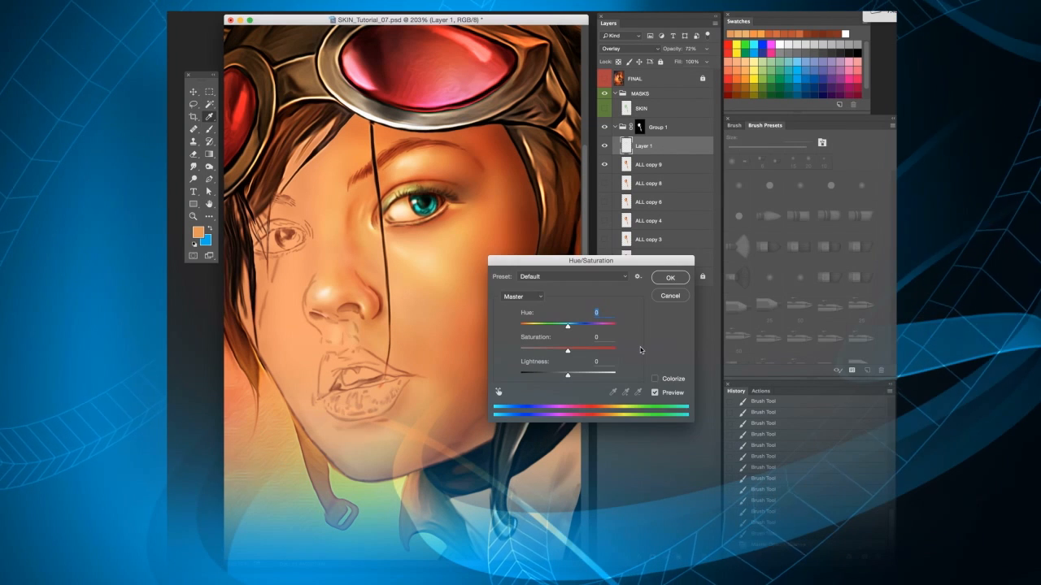
drag(622, 266, 670, 282)
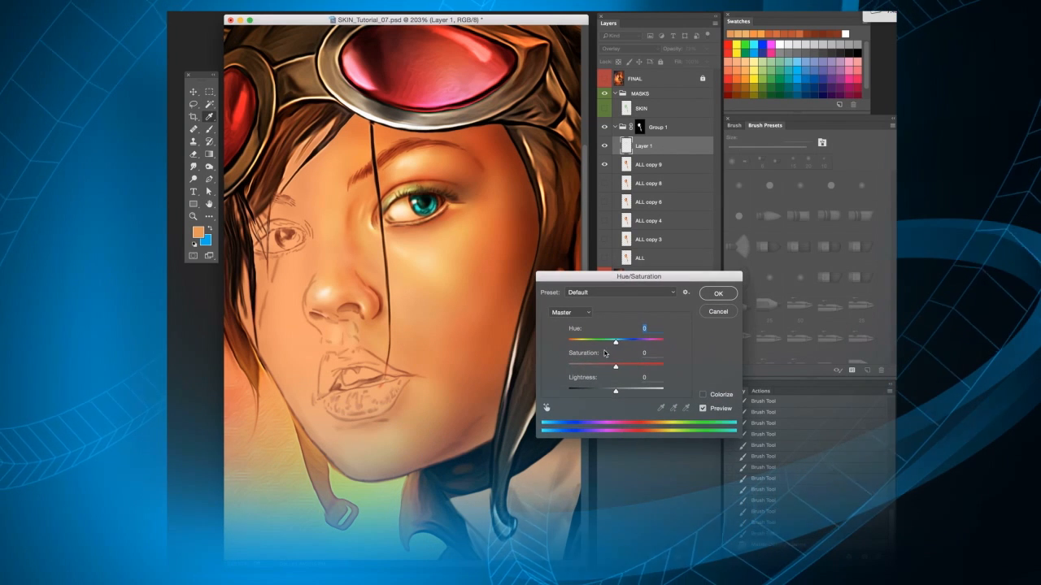
drag(618, 344, 615, 343)
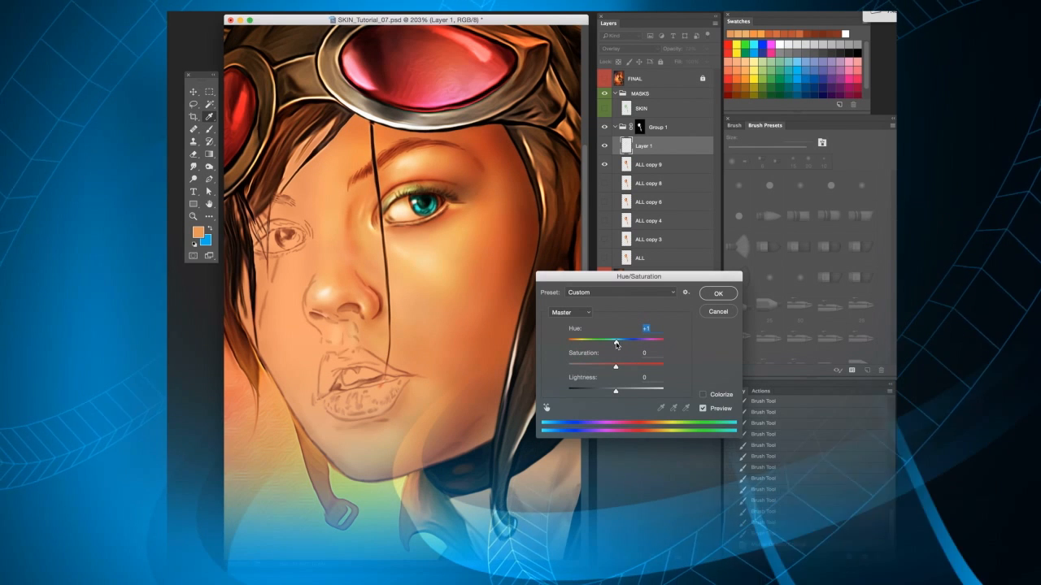
drag(616, 344, 609, 344)
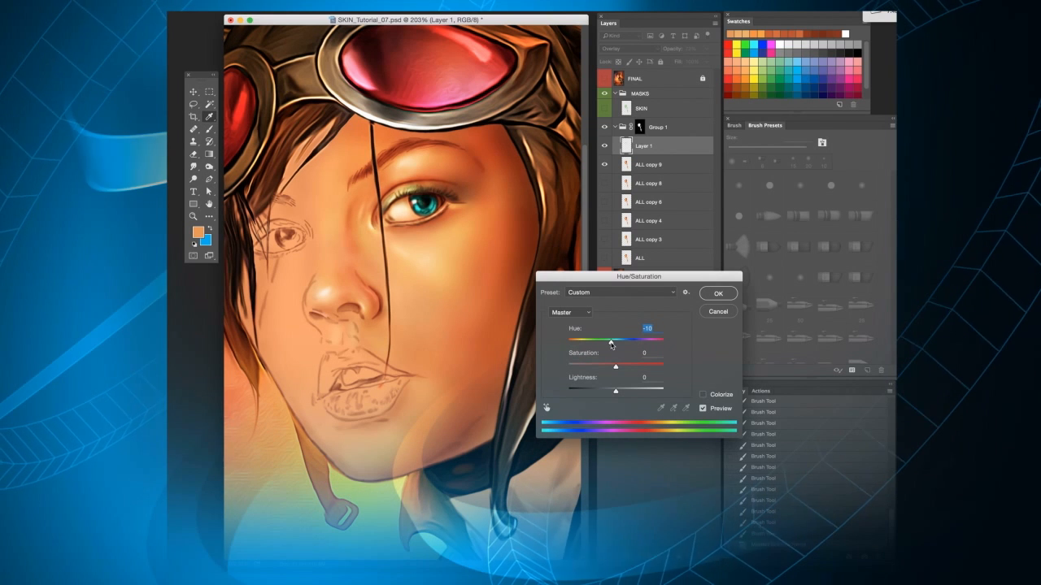
drag(610, 344, 612, 344)
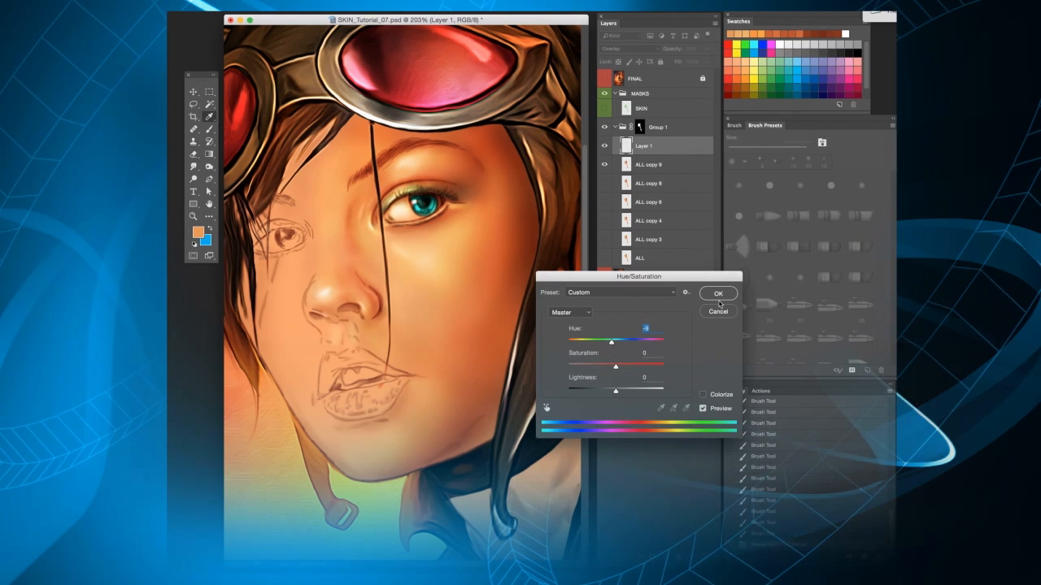
click(714, 294)
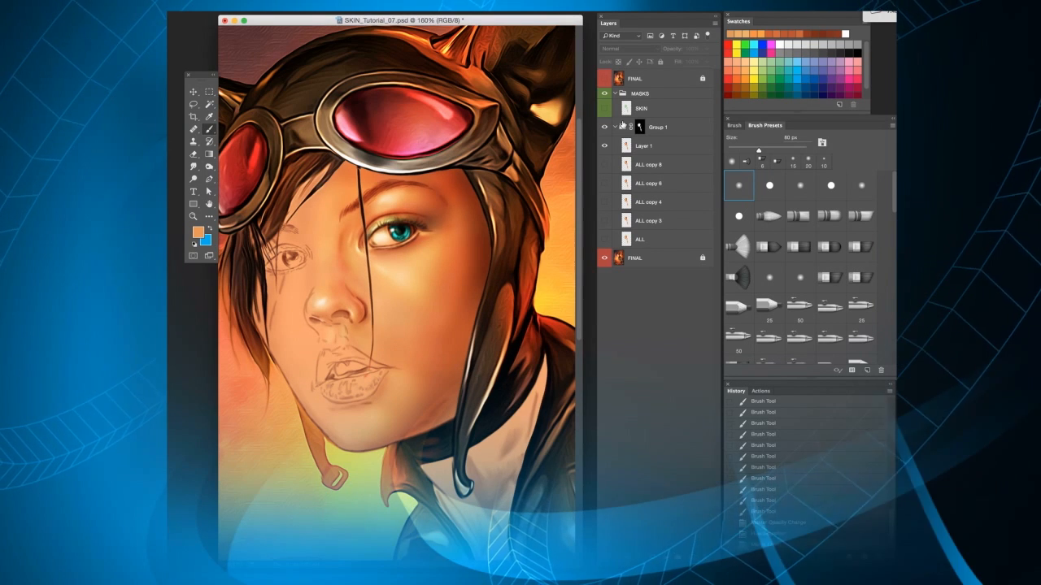
- Add a new Normal layer above the merged Layer 1 and paint fine skin details with a 9 to 10 px Brush
click(660, 147)
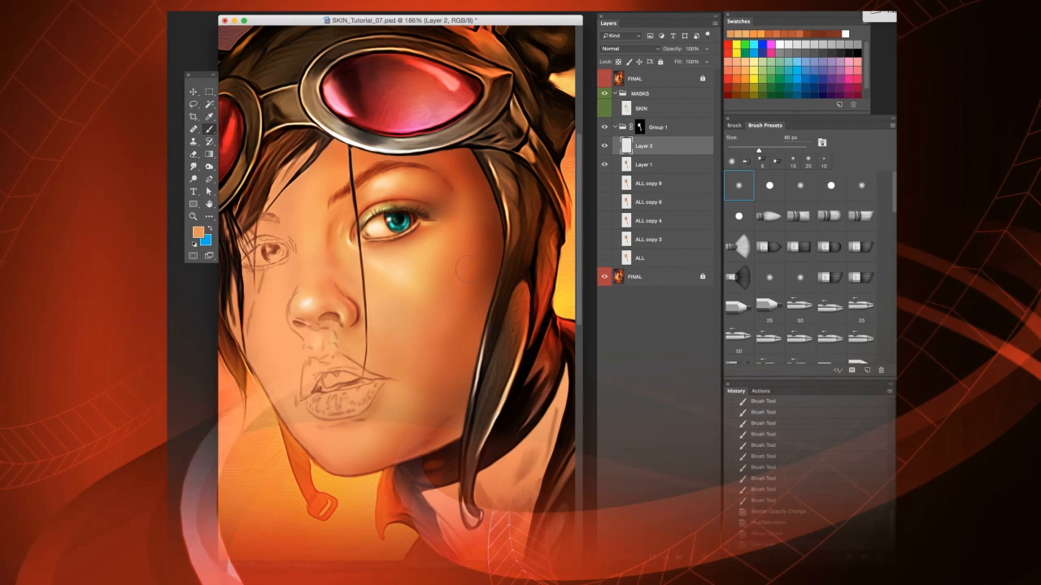
key(bracketleft)
key(bracketleft)
key(bracketleft)
key(bracketleft)
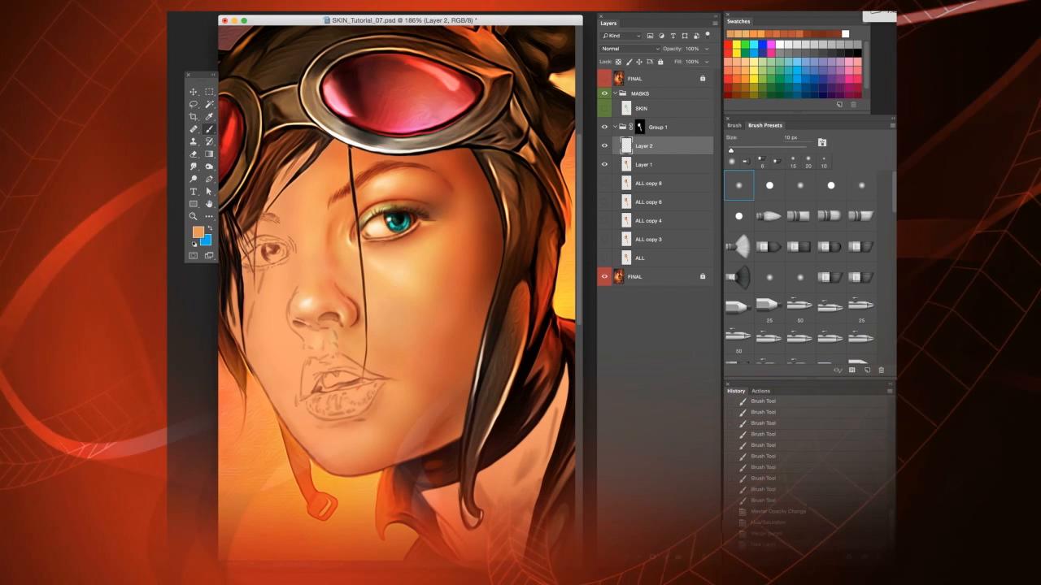
scroll(371, 267, up, 2)
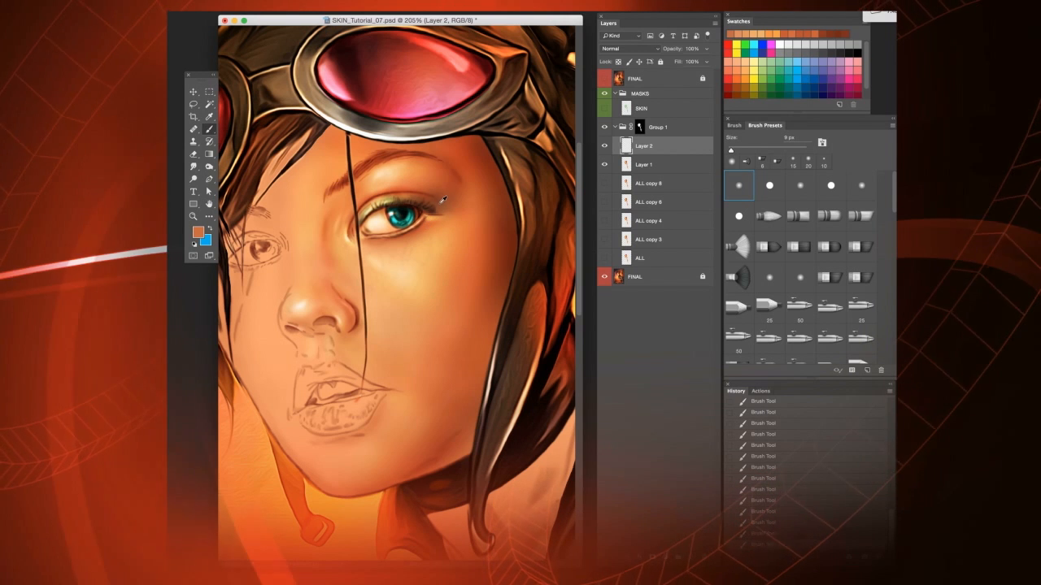
- Dab tiny skin details onto the cheek with a 6 to 7 px Brush, sampling tones near the eye, cheek and nose highlight
alt+click(441, 202)
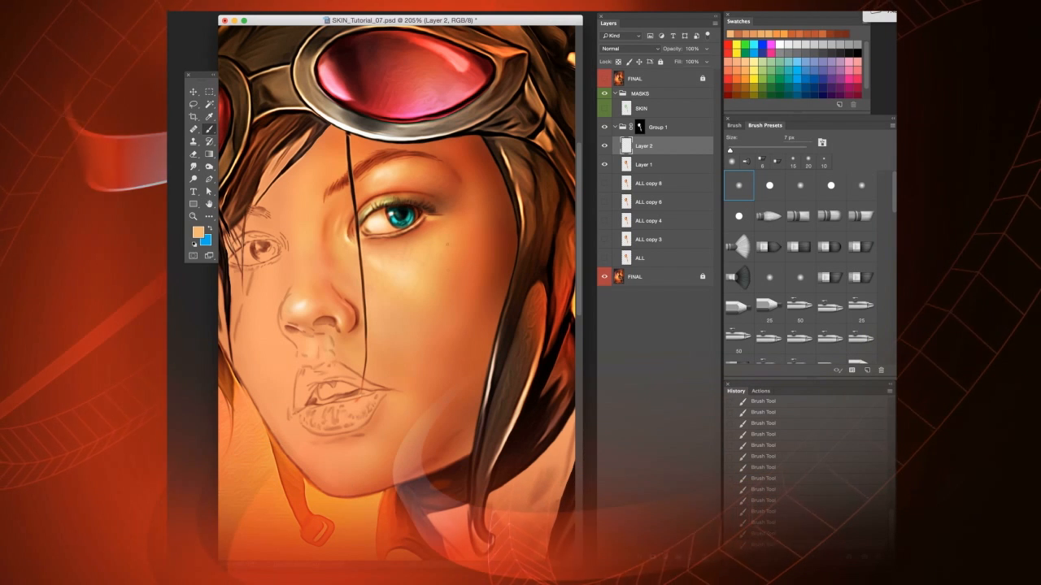
key(])
alt+click(418, 253)
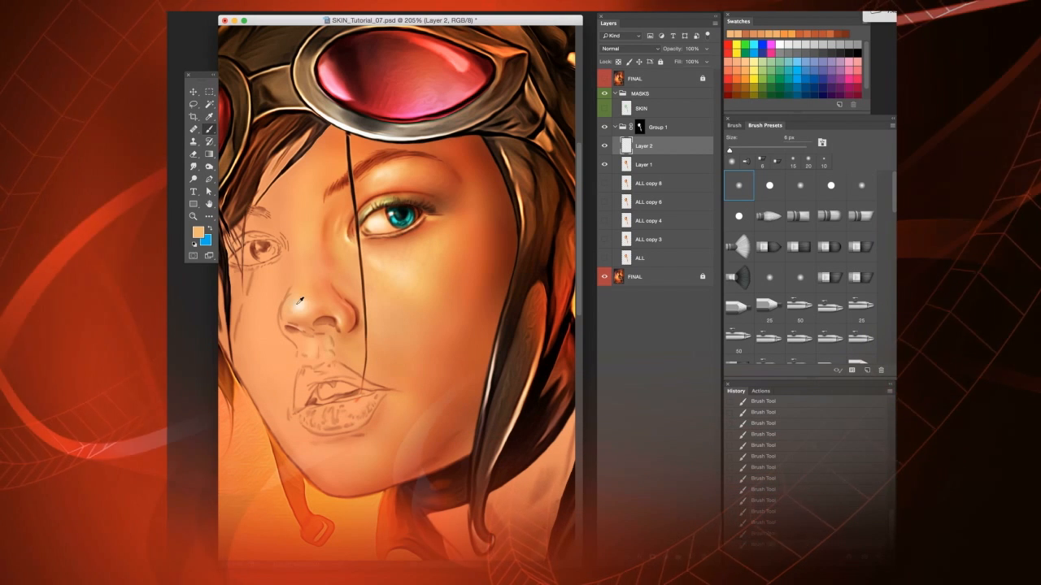
alt+click(303, 302)
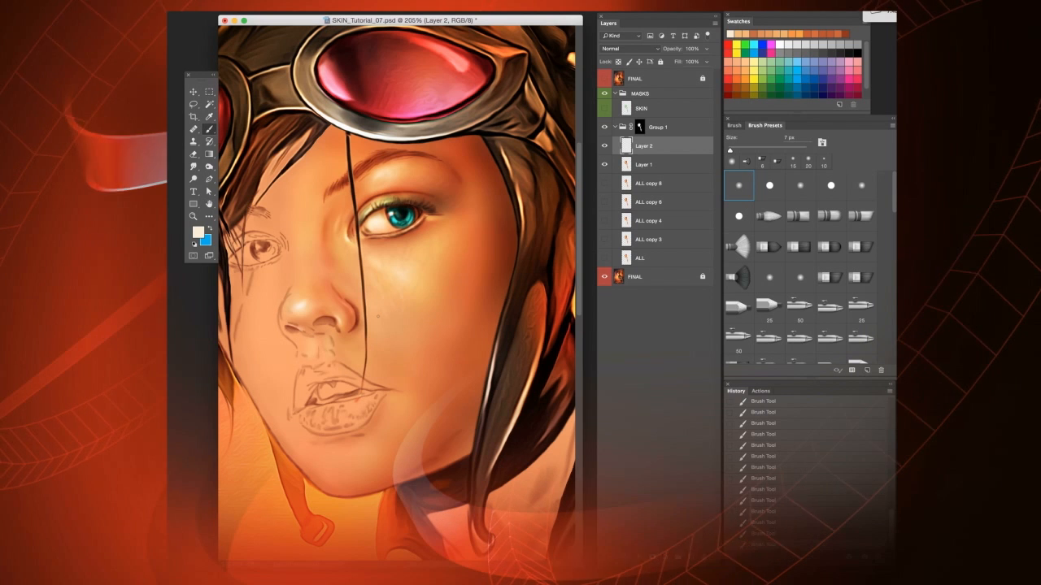
- Soften the fine cheek details on Layer 2 with a 20 to 35 px Brush, using a sampled orange skin tone
key(bracketleft)
key(bracketright)
key(bracketright)
key(bracketright)
key(bracketright)
key(bracketright)
key(bracketright)
key(bracketright)
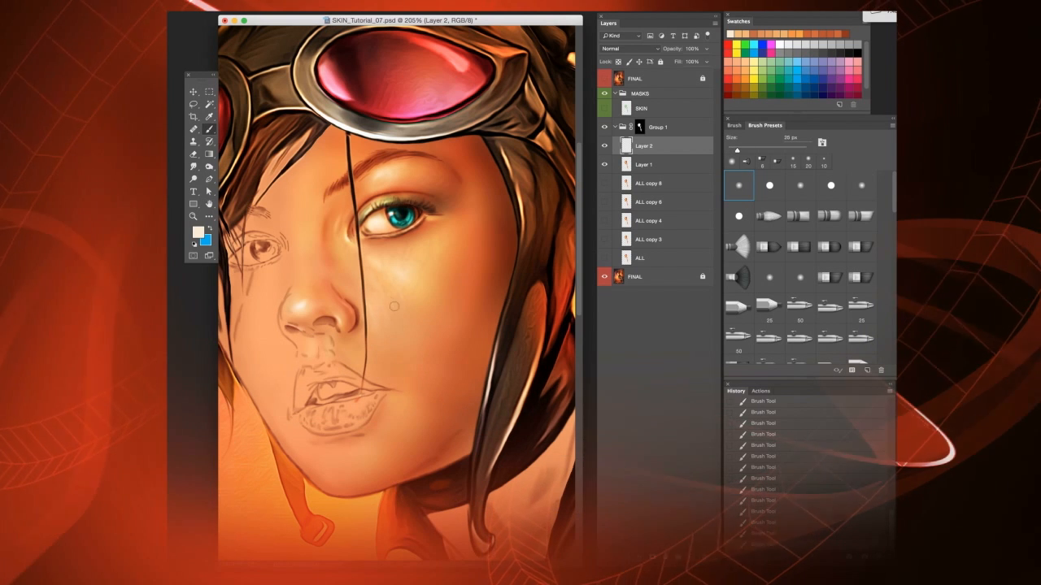
key(bracketright)
key(bracketright)
key(bracketright)
key(bracketright)
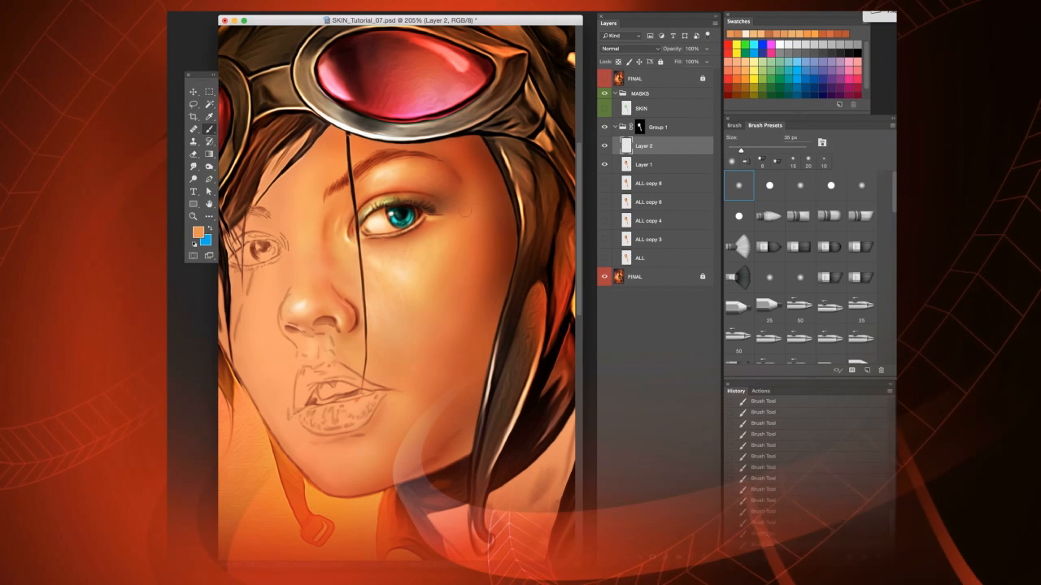
- Blend orange skin tone across the outer cheek and beside the eye with a 60 to 70 px Brush
key(bracketright)
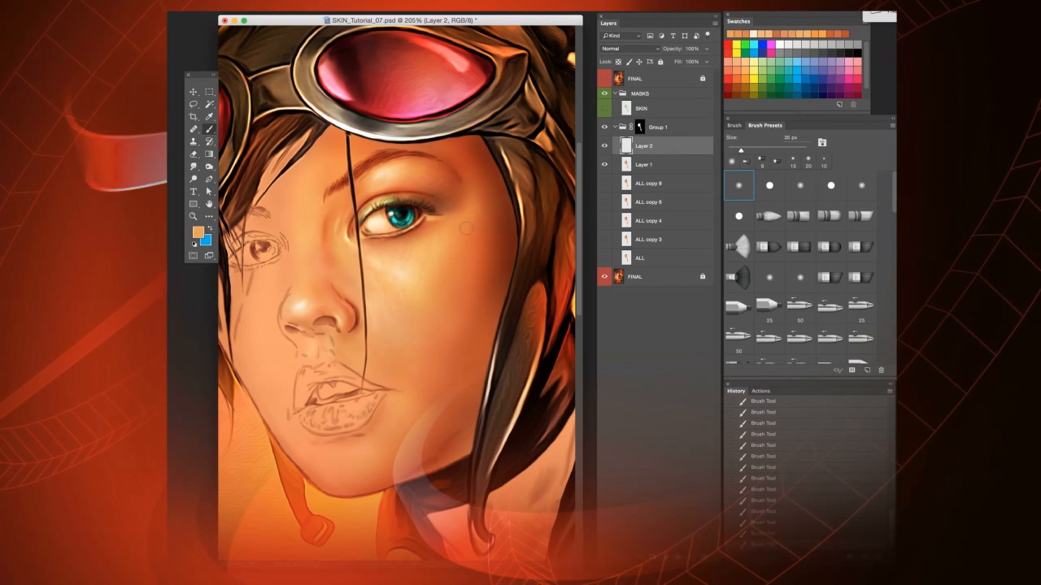
key(bracketright)
key(bracketright)
key(bracketright)
key(bracketright)
key(bracketright)
key(bracketleft)
key(bracketleft)
key(bracketleft)
key(bracketleft)
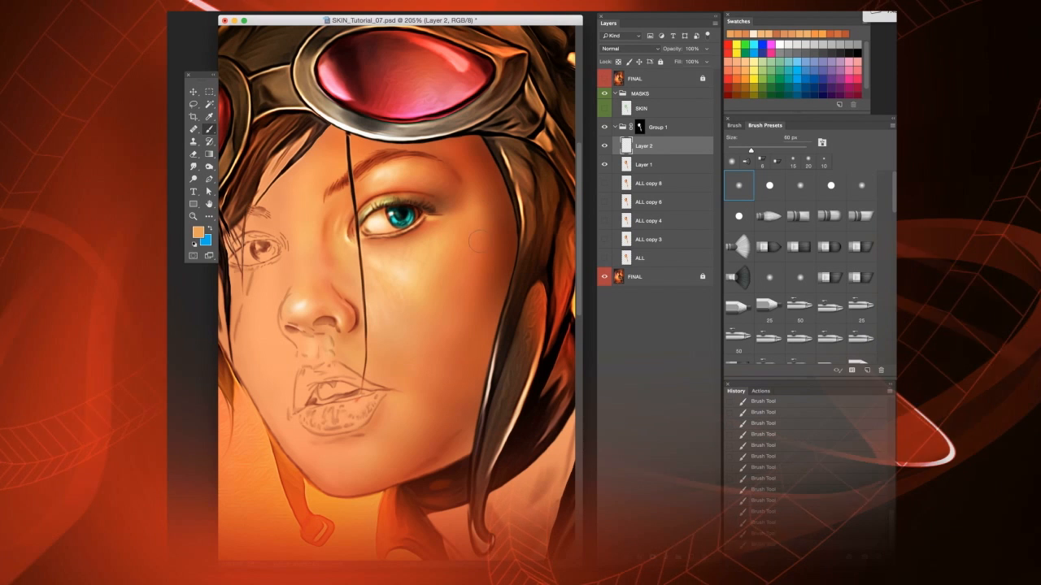
key(bracketleft)
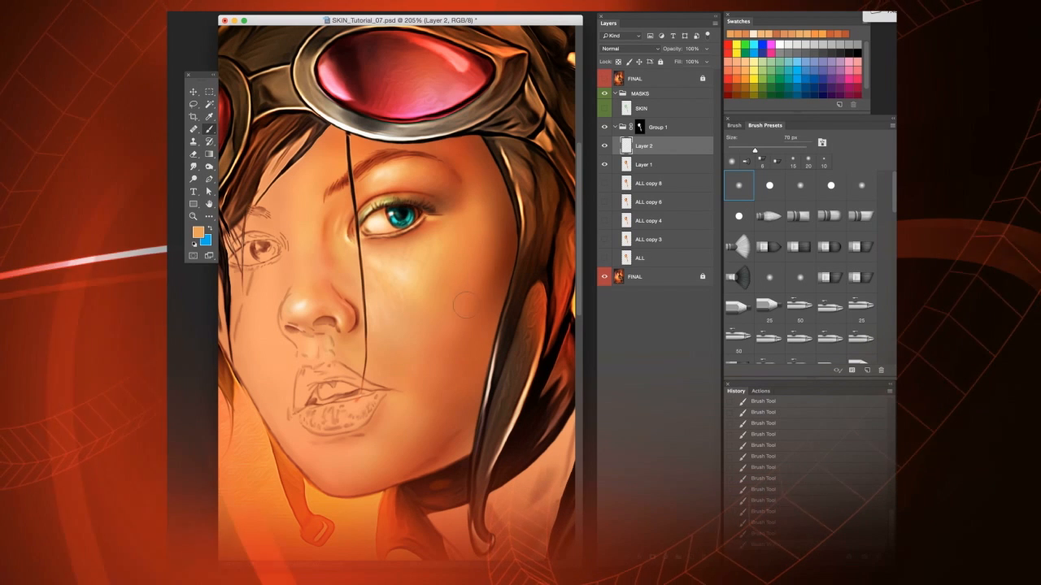
key(bracketleft)
key(bracketleft)
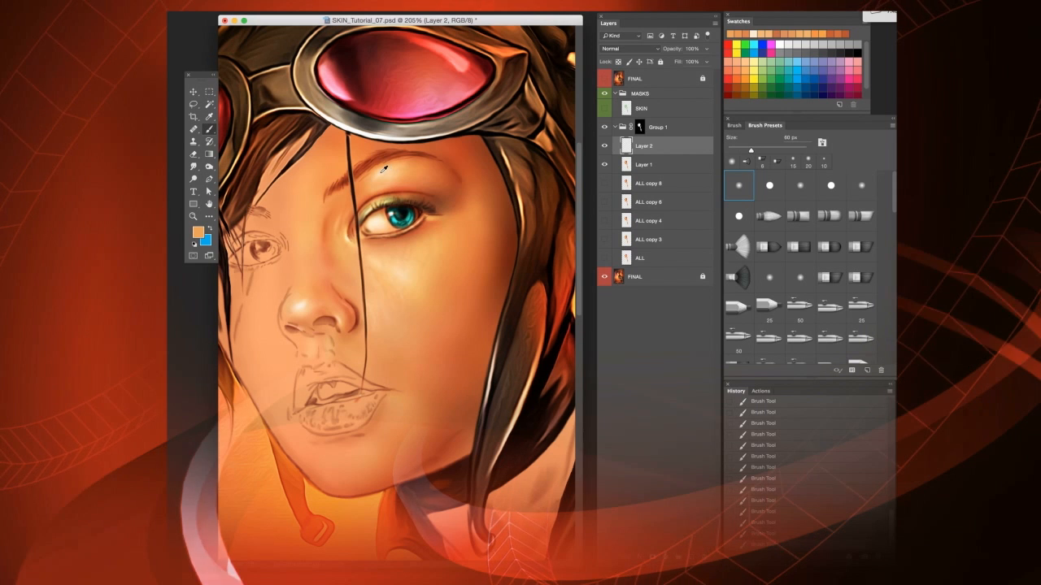
- Paint the forehead and inner brow area with a 90 to 100 px Brush, sampling a pale peach and an orange tone nearby
alt+click(344, 154)
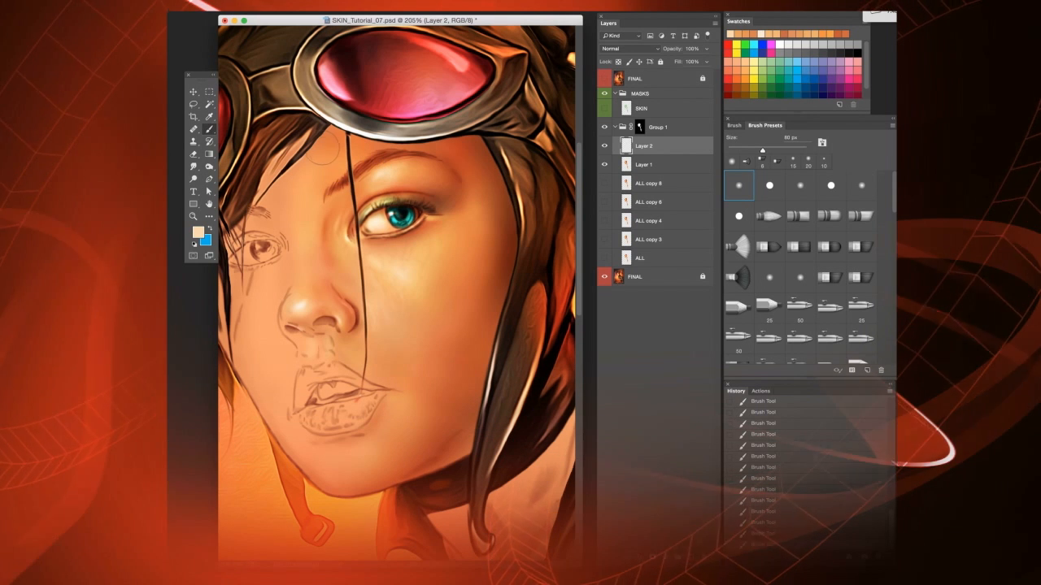
key(bracketright)
key(bracketright)
key(bracketleft)
key(bracketleft)
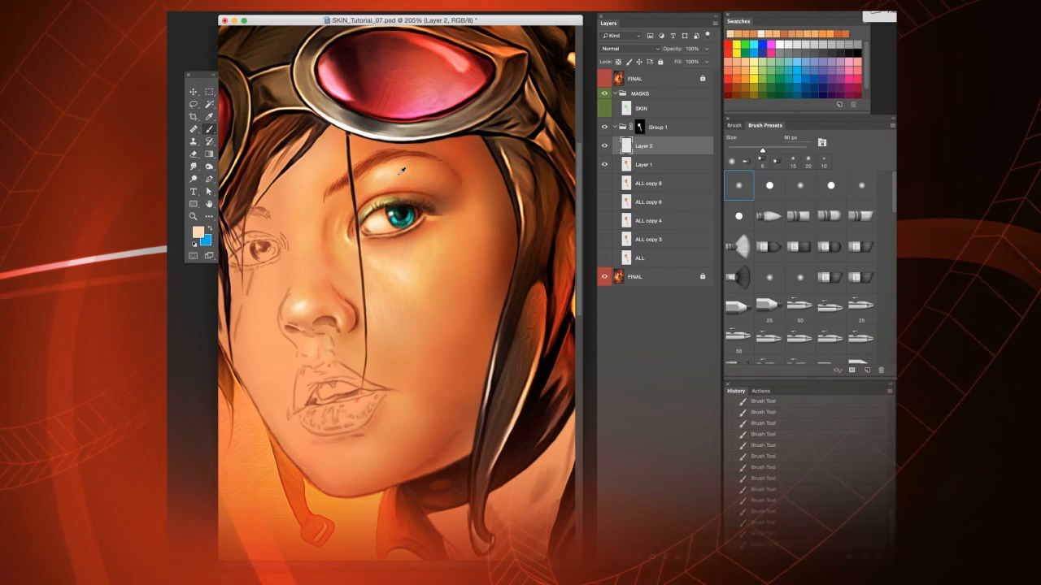
alt+click(363, 189)
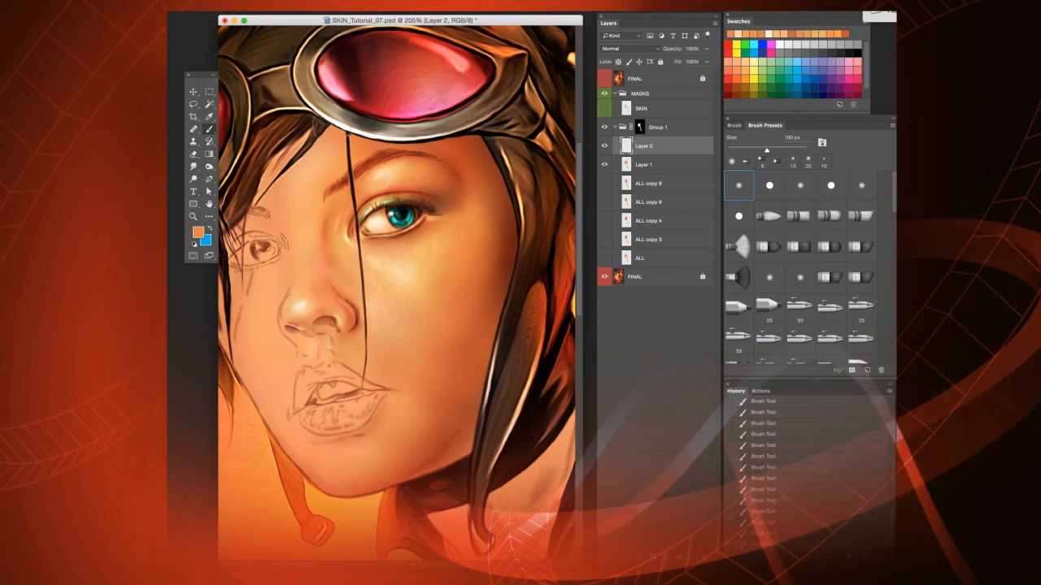
key(bracketleft)
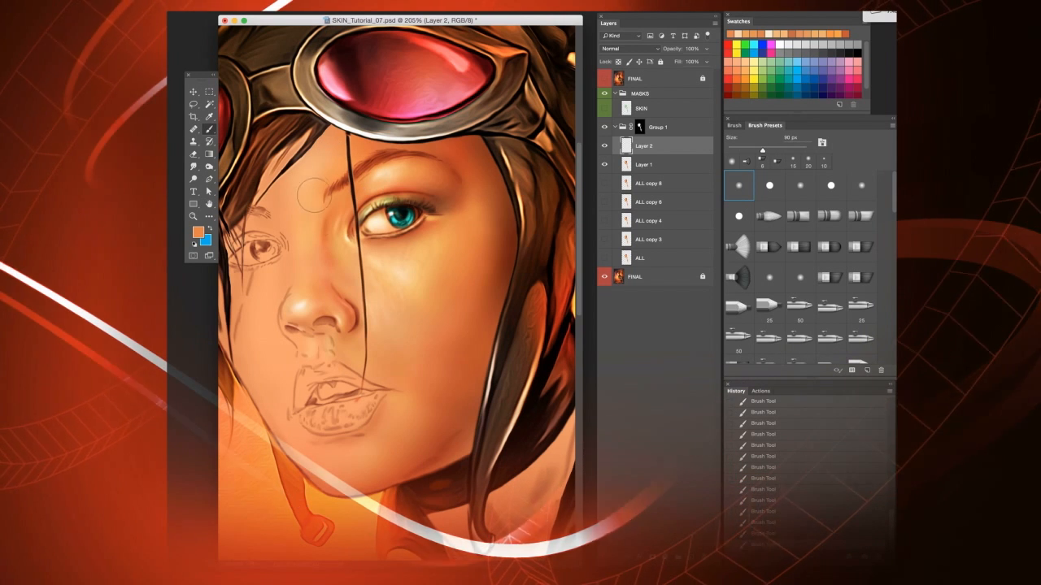
key(bracketleft)
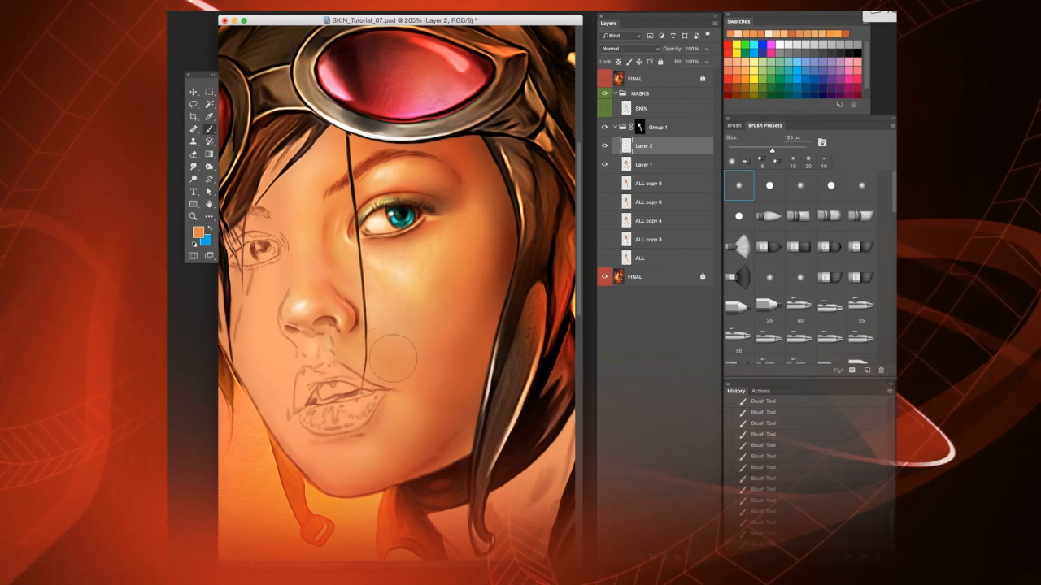
- Blend the cheek and mouth-corner shading with a 125 to 150 px Brush, sampling the cheek highlight and a darker cheek tone
key(bracketright)
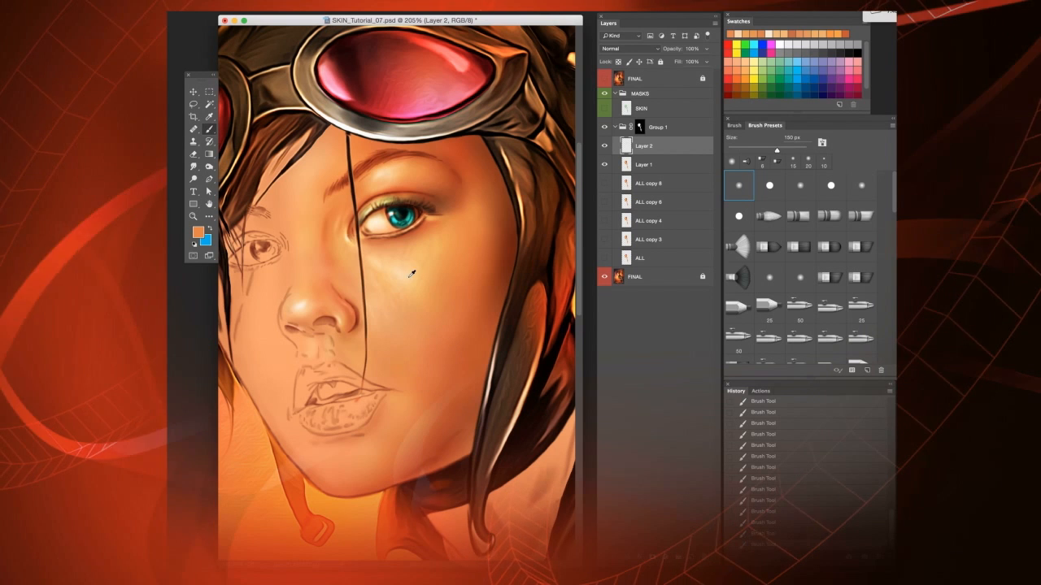
alt+click(412, 274)
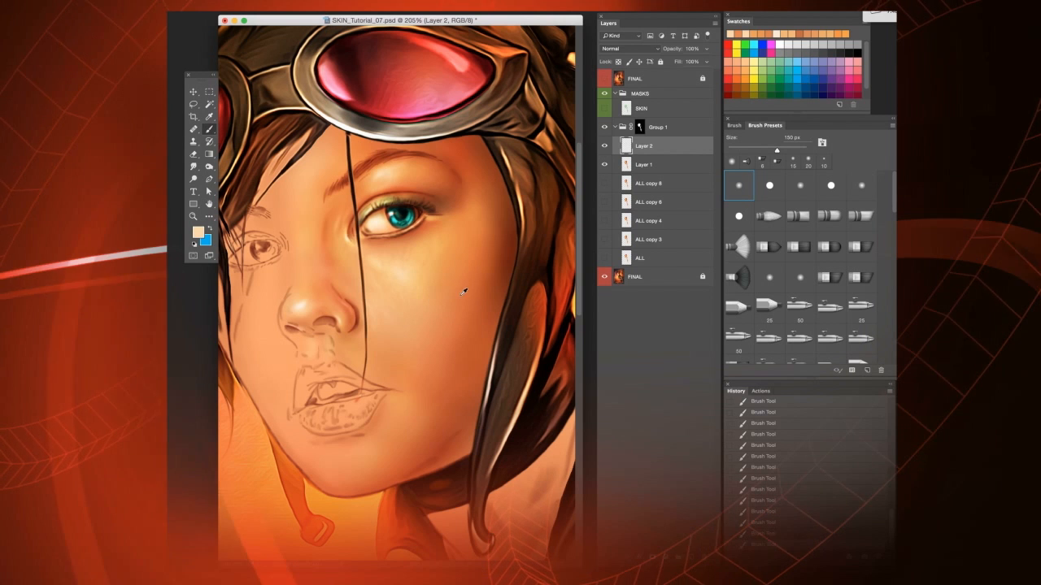
alt+click(461, 294)
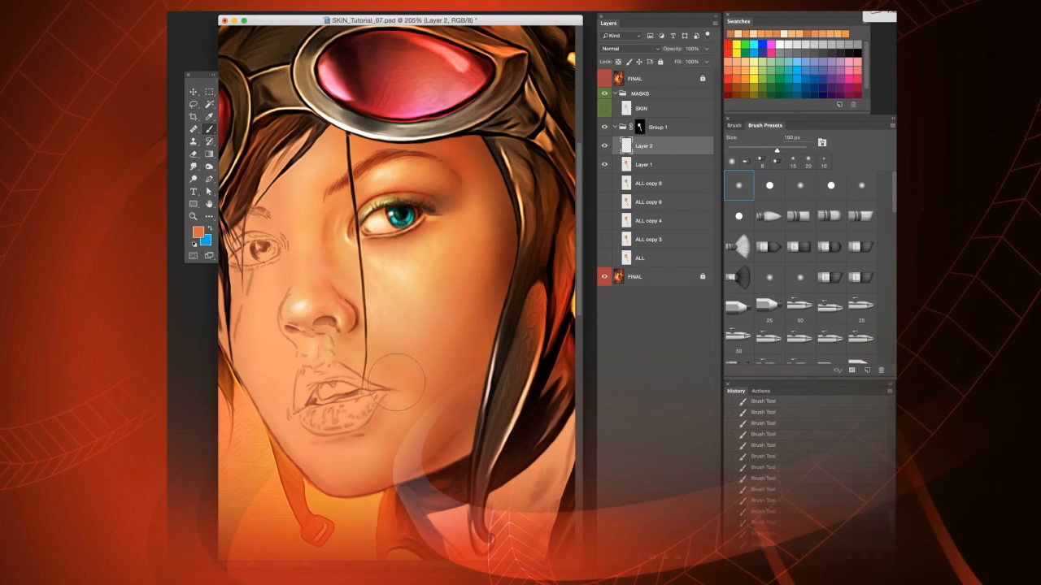
key(bracketleft)
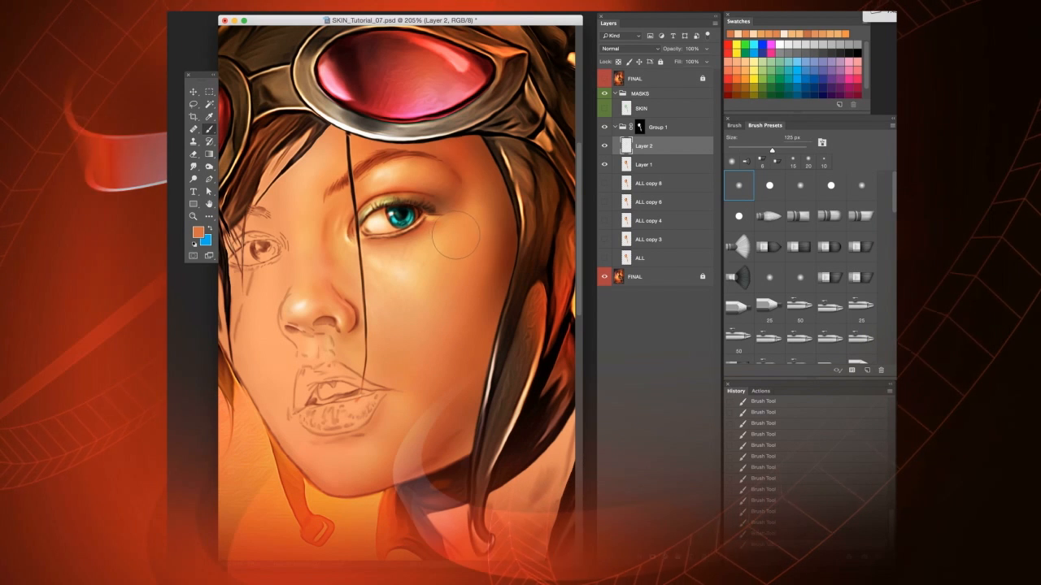
scroll(406, 220, up, 1)
key(bracketright)
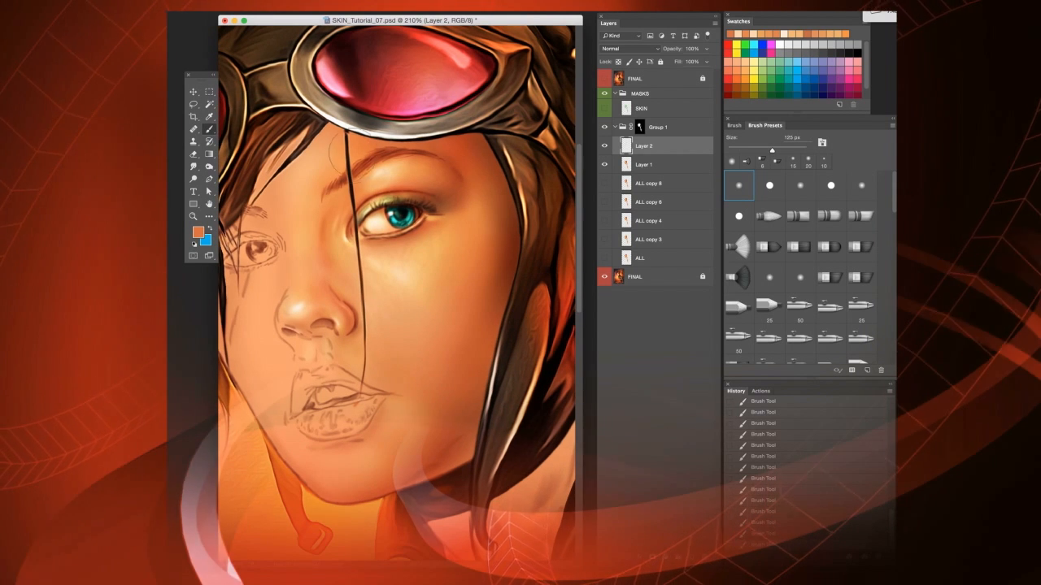
- Paint fine dark hairs into the eyebrow with an 8 to 10 px Brush, sampling the dark brown of the upper lash line
key(bracketleft)
key(bracketleft)
key(bracketleft)
key(bracketleft)
key(bracketleft)
key(bracketleft)
key(bracketleft)
key(bracketleft)
key(bracketleft)
alt+click(411, 198)
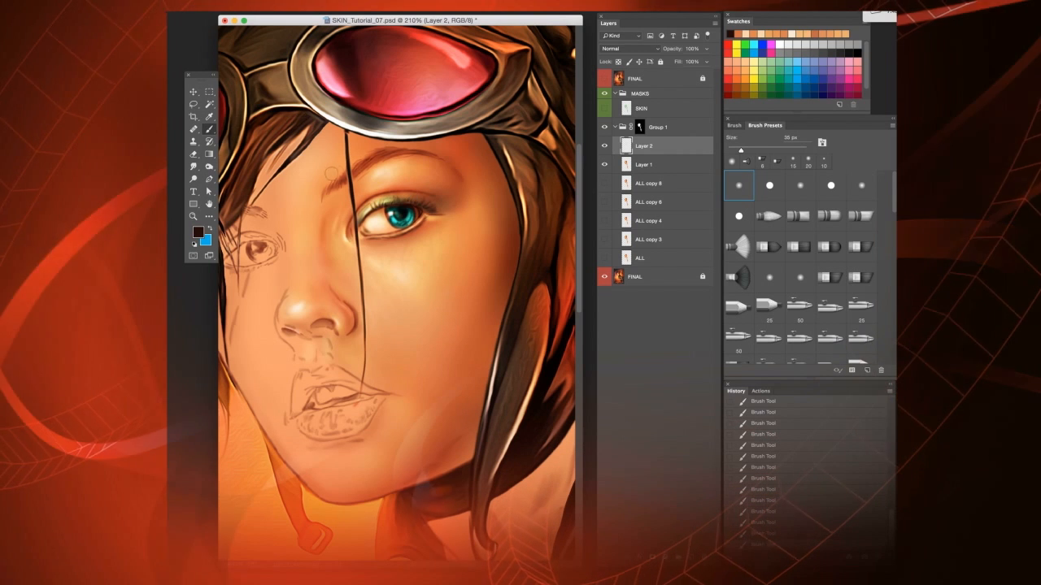
key(bracketleft)
key(bracketleft)
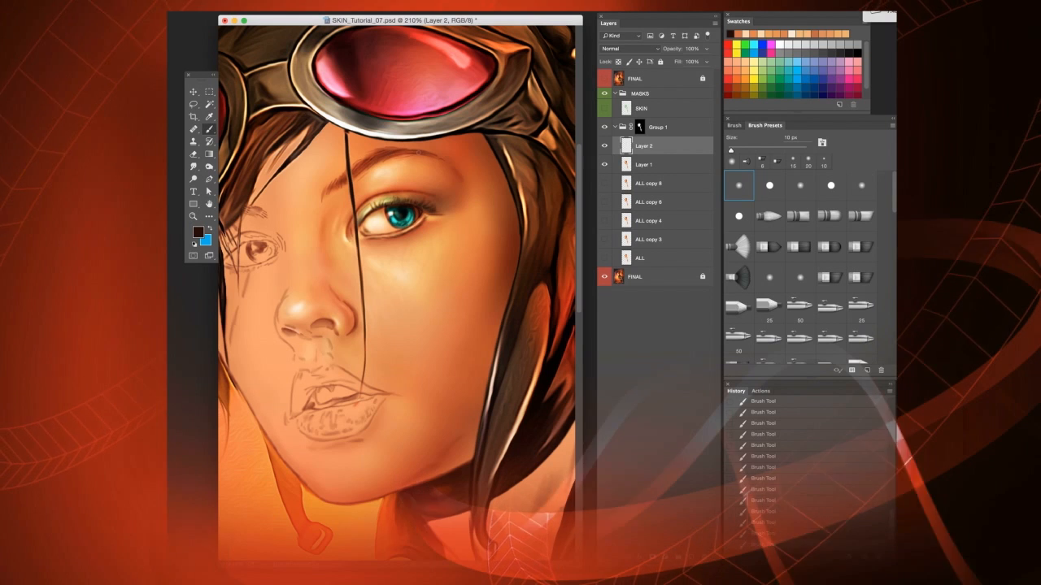
key(bracketleft)
key(bracketleft)
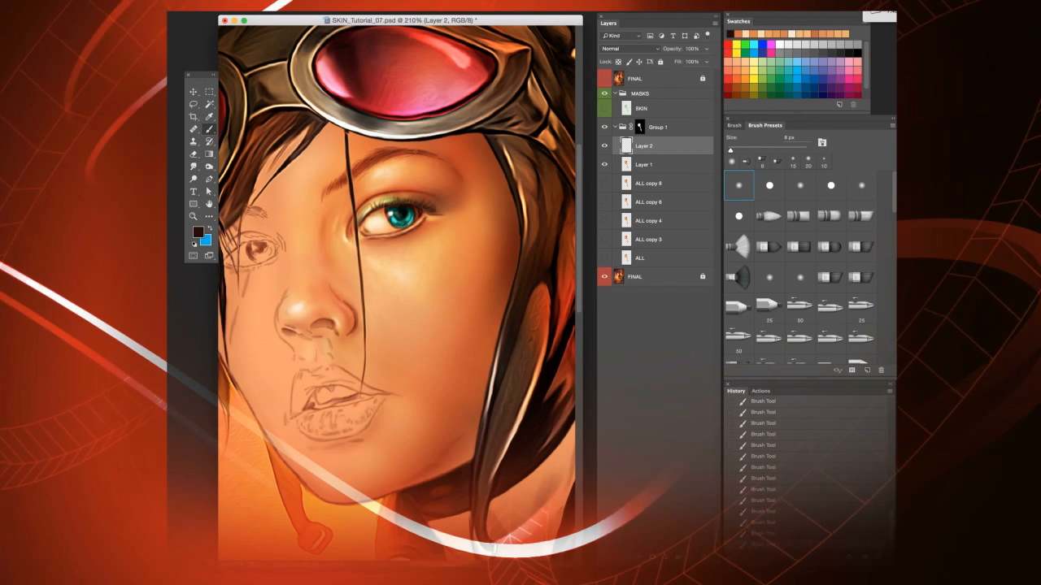
key(bracketleft)
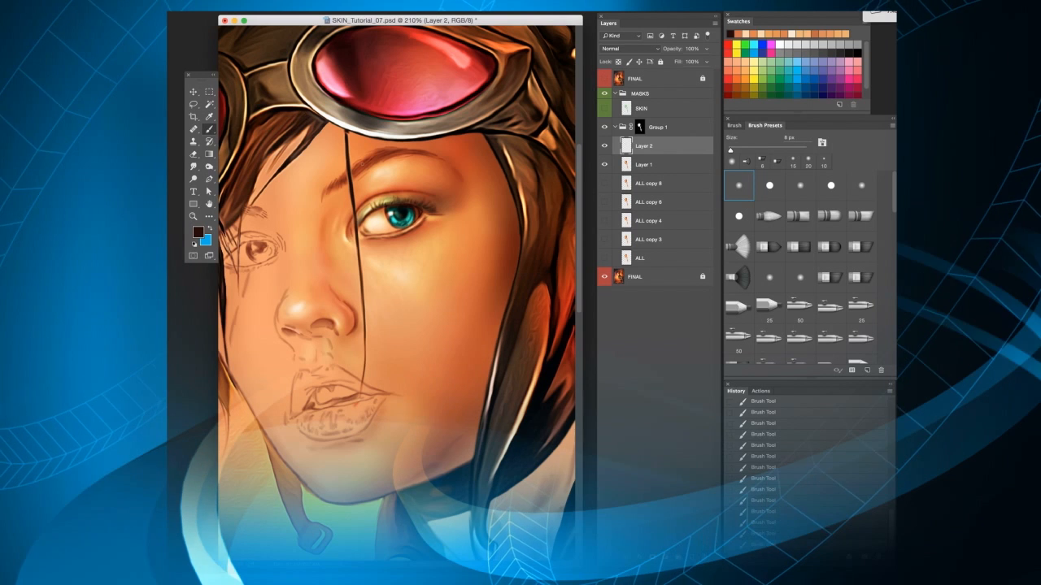
key(bracketright)
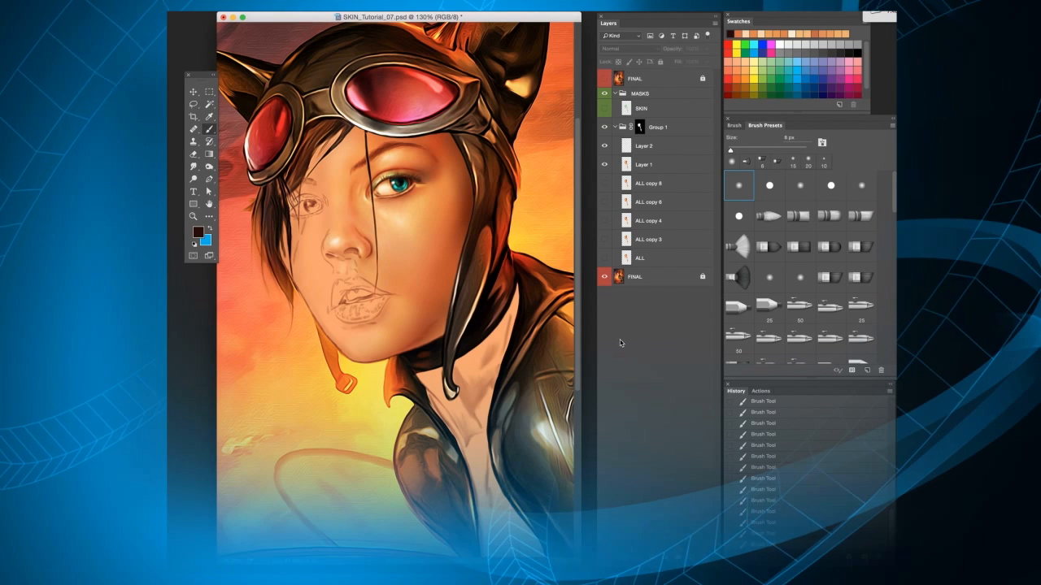
- Add a new layer above Layer 2 and set its blend mode to Multiply
click(673, 151)
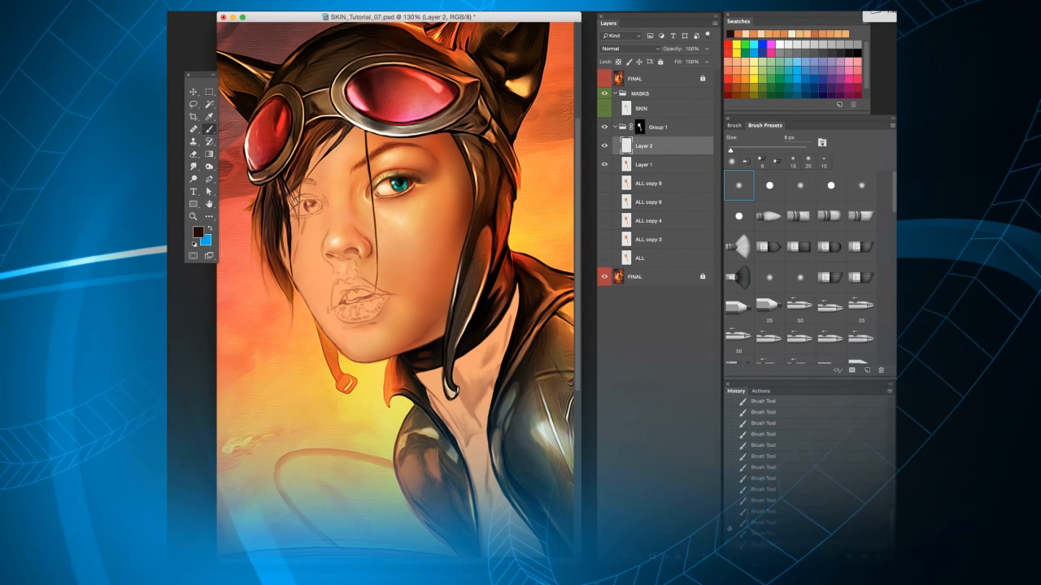
key(super+shift+alt+n)
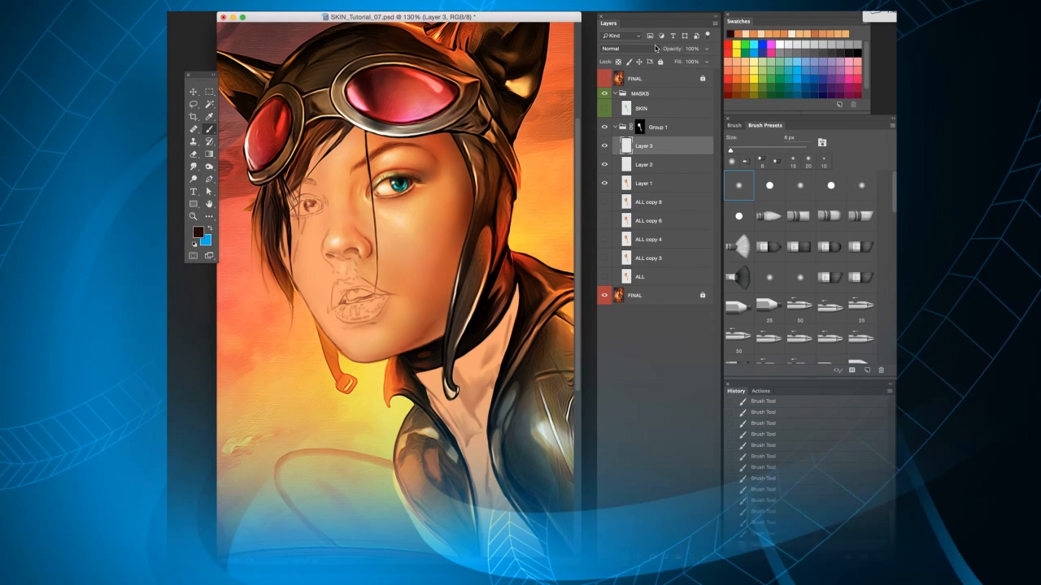
click(655, 48)
click(642, 75)
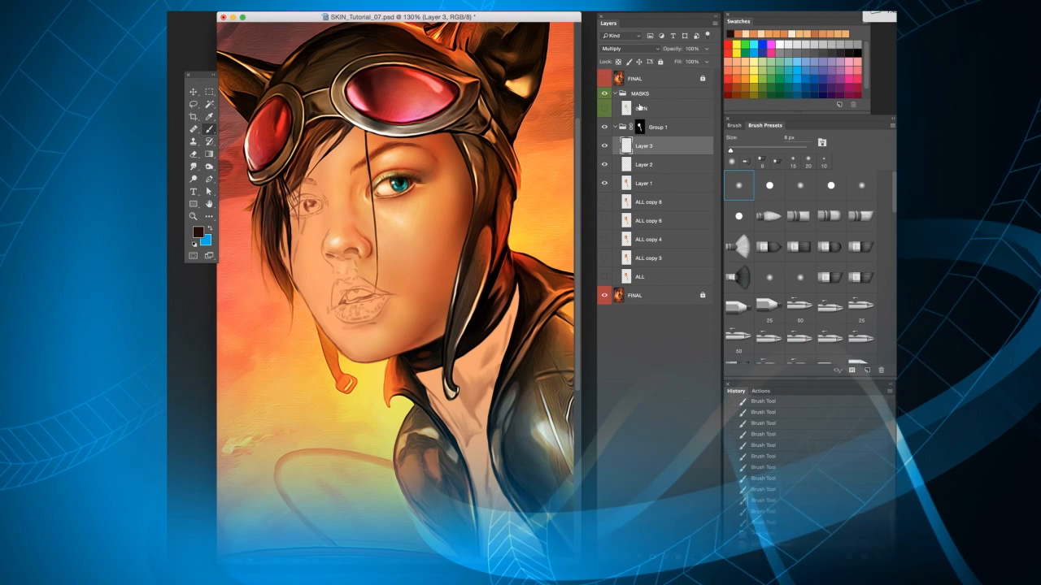
- Sample a dark reddish-brown shadow tone from the edge of the nostril for the Multiply layer
scroll(356, 226, up, 1)
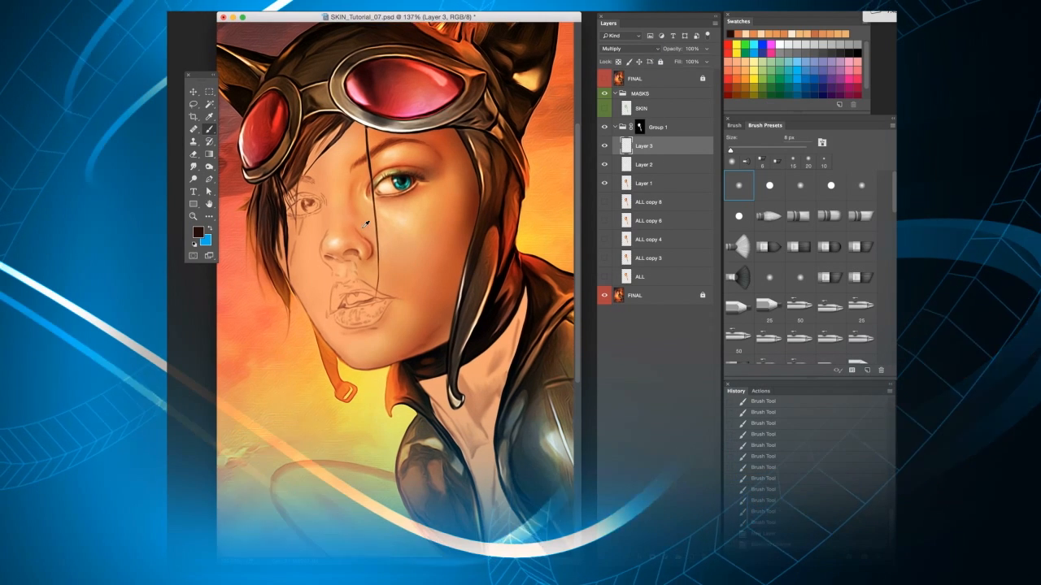
drag(413, 220, 409, 245)
drag(360, 163, 372, 258)
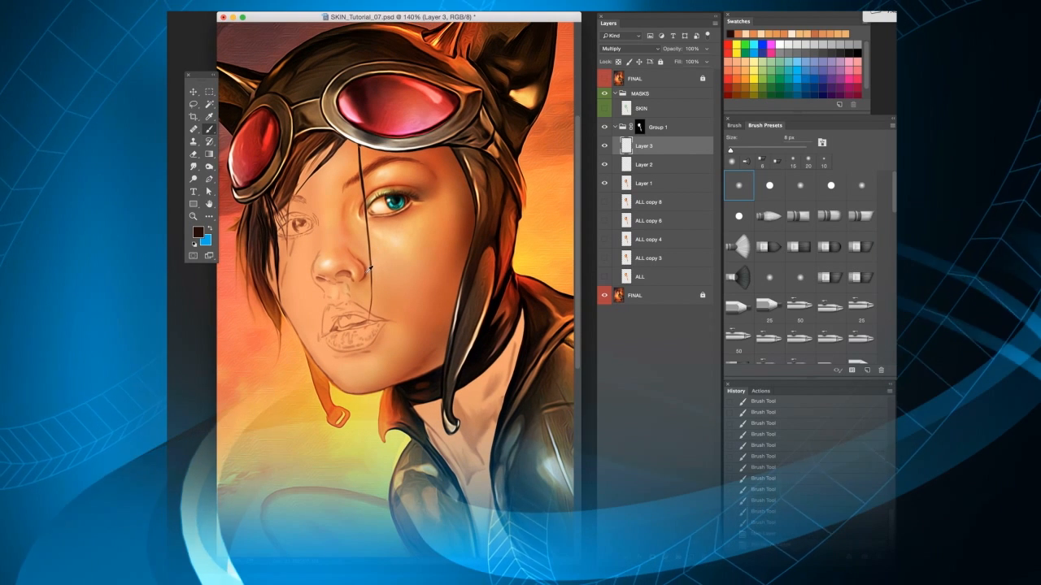
alt+click(366, 275)
alt+click(367, 273)
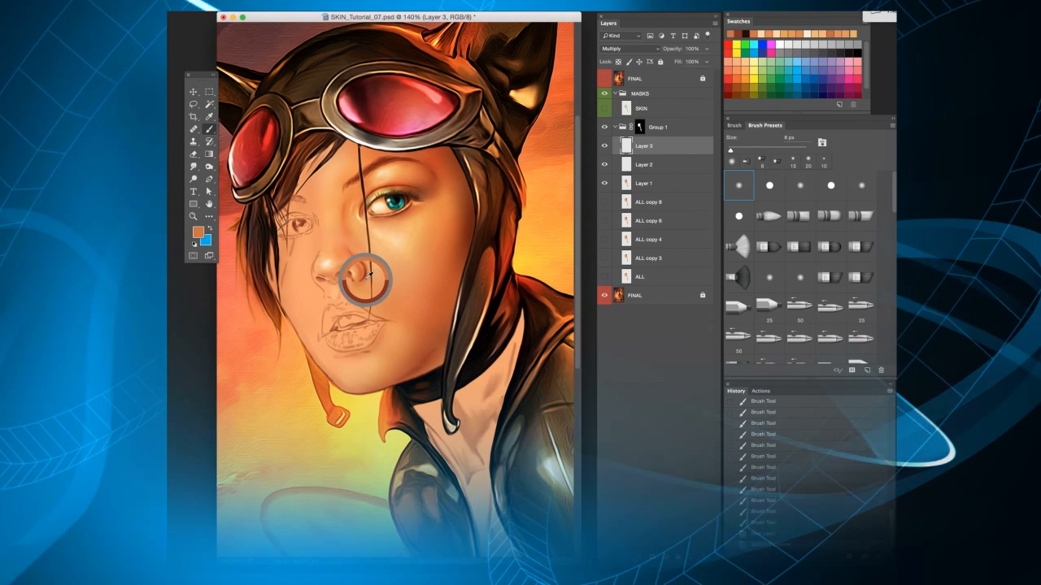
alt+click(366, 276)
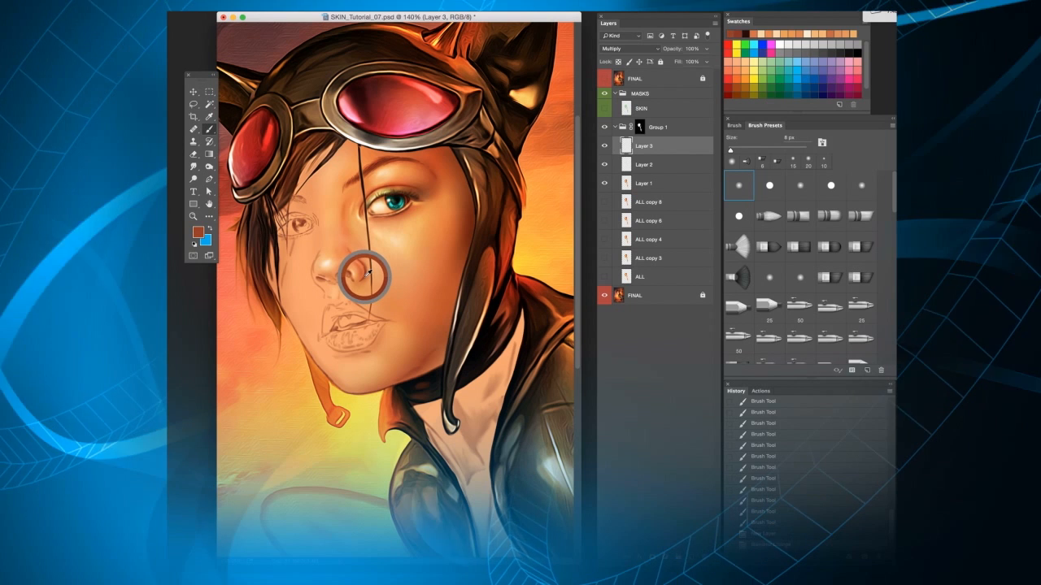
alt+click(367, 274)
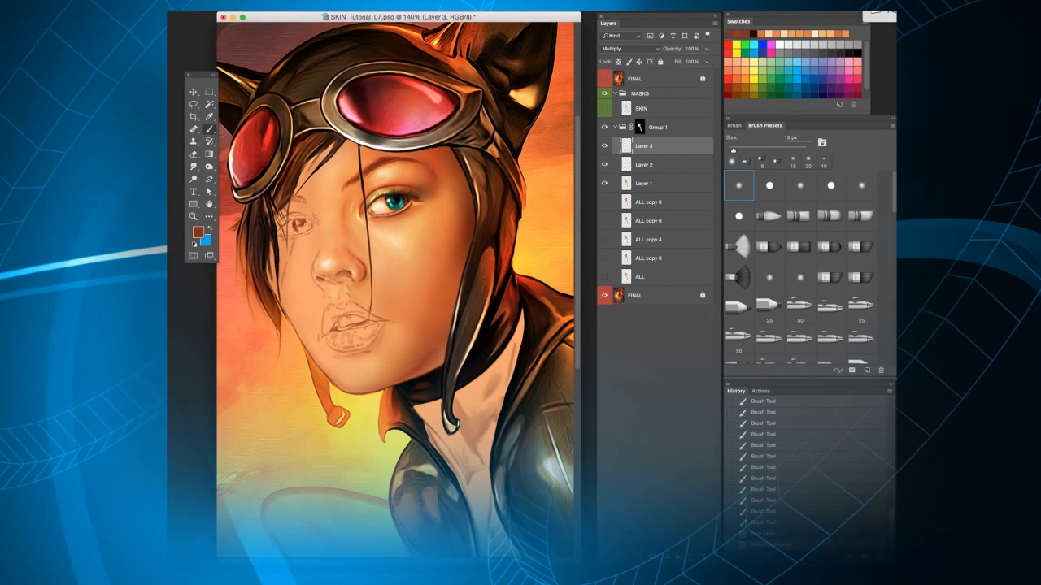
- Paint subtle reddish-brown shading on the cheek beside the nose and below the eye with a 15 to 30 px Brush
drag(360, 162, 372, 281)
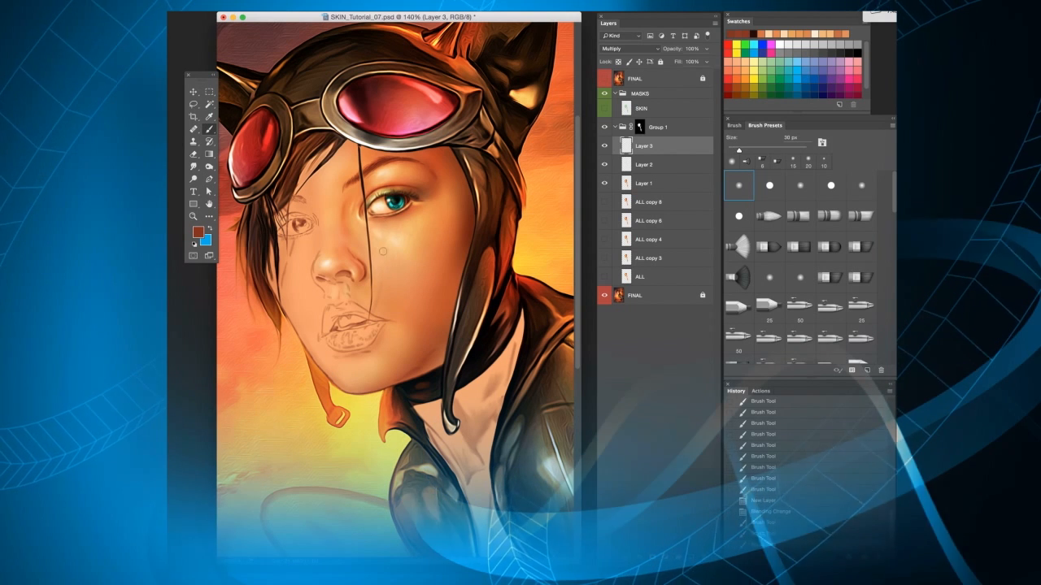
key(bracketleft)
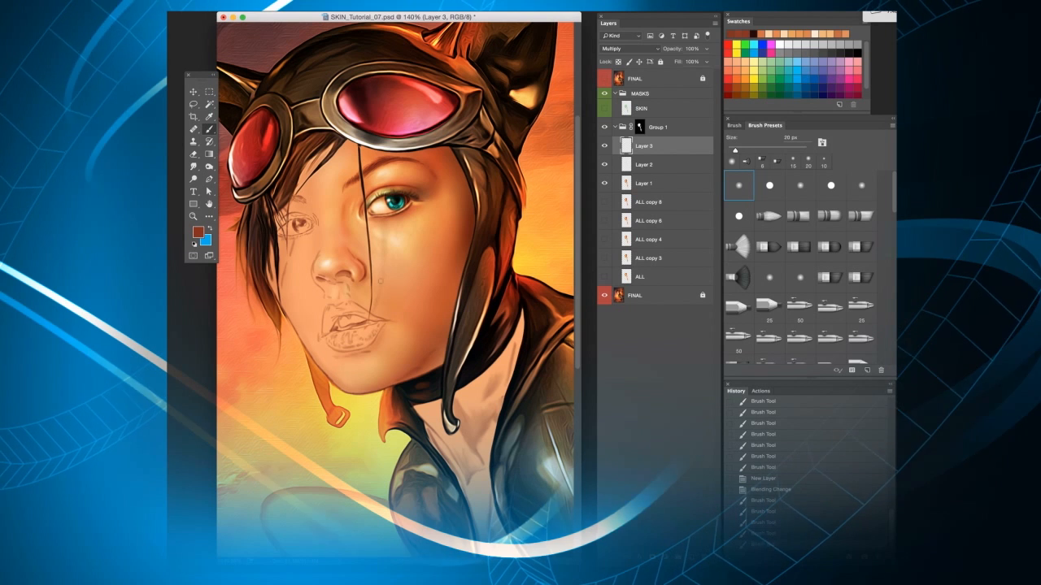
key(bracketright)
mouse_move(377, 180)
mouse_down()
mouse_move(371, 190)
mouse_move(386, 189)
mouse_up()
key(bracketleft)
key(bracketleft)
key(bracketleft)
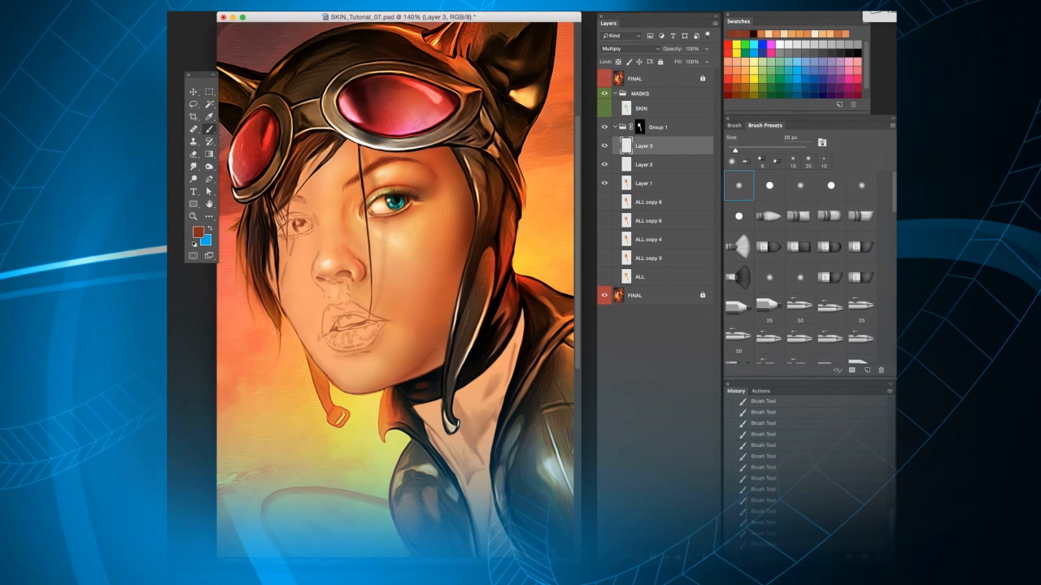
key(])
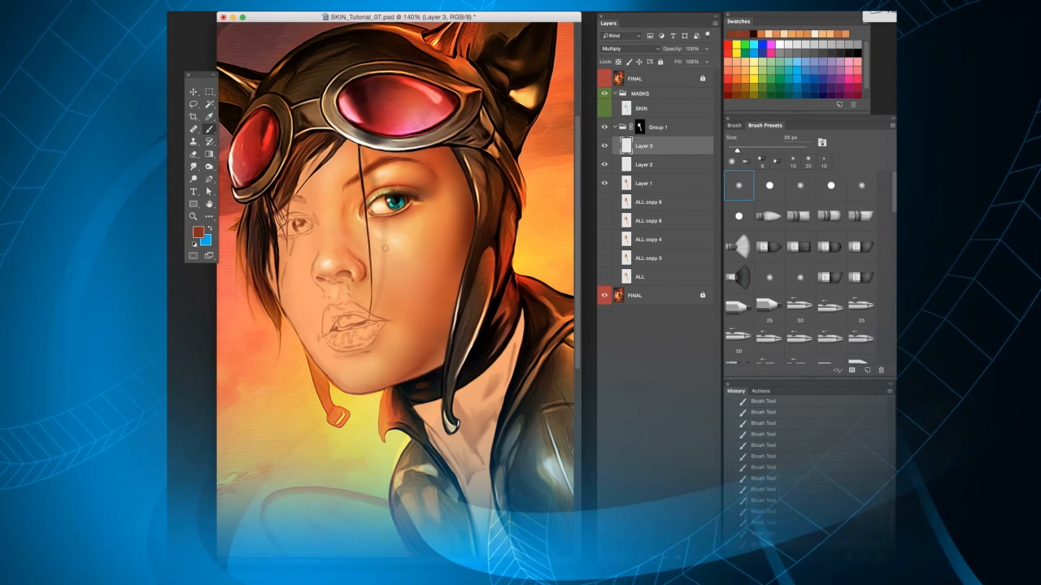
key(bracketleft)
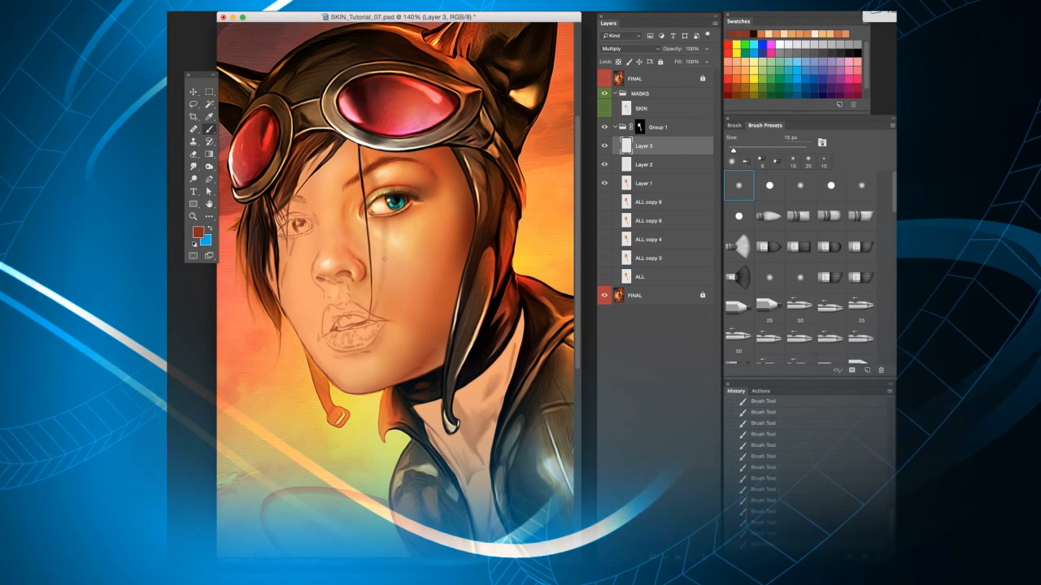
key(bracketright)
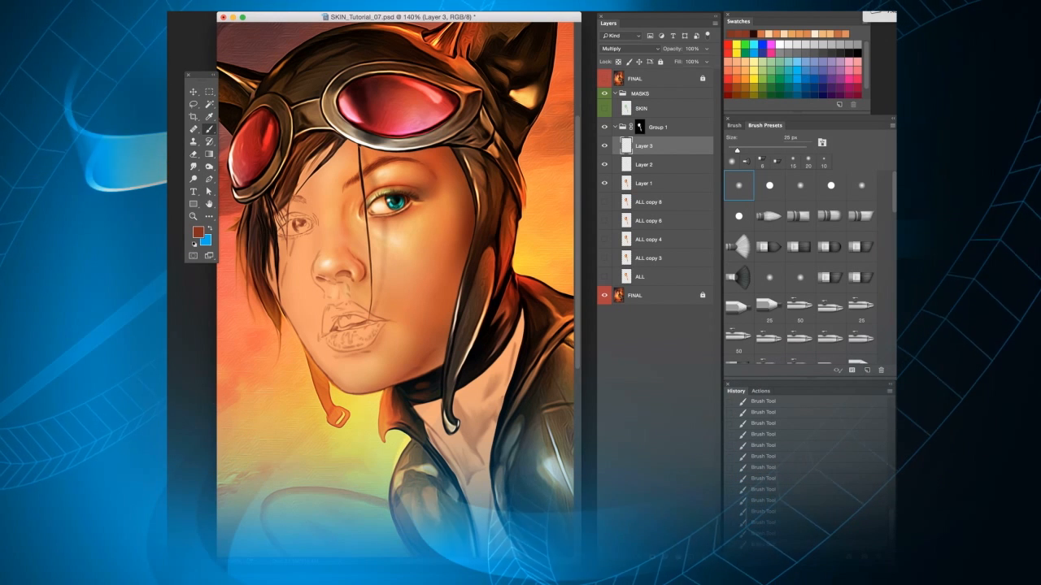
key(bracketright)
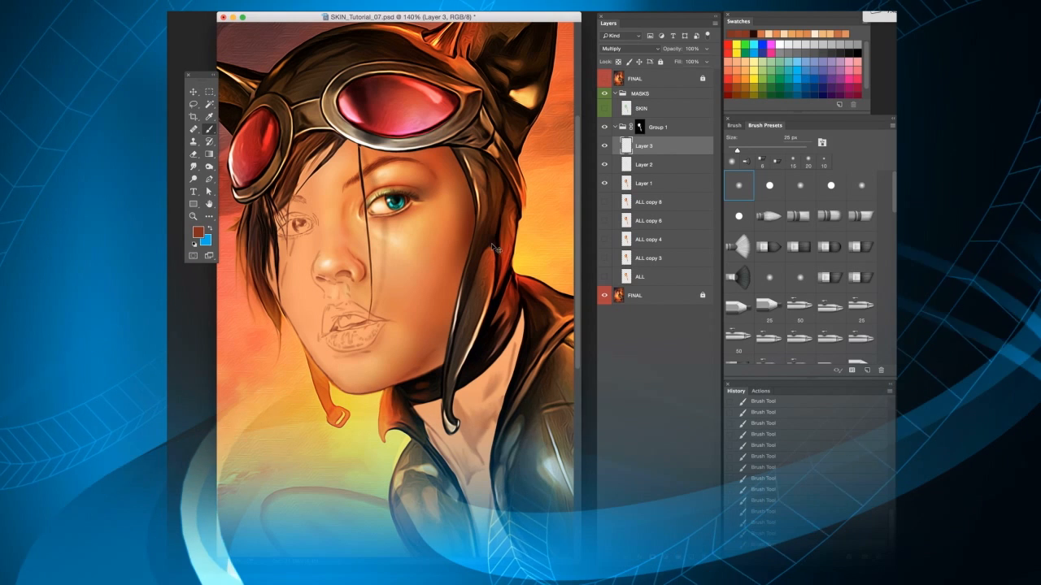
- Raise the Multiply layer's Saturation to +78 with Hue/Saturation
key(ctrl+u)
drag(617, 367, 654, 373)
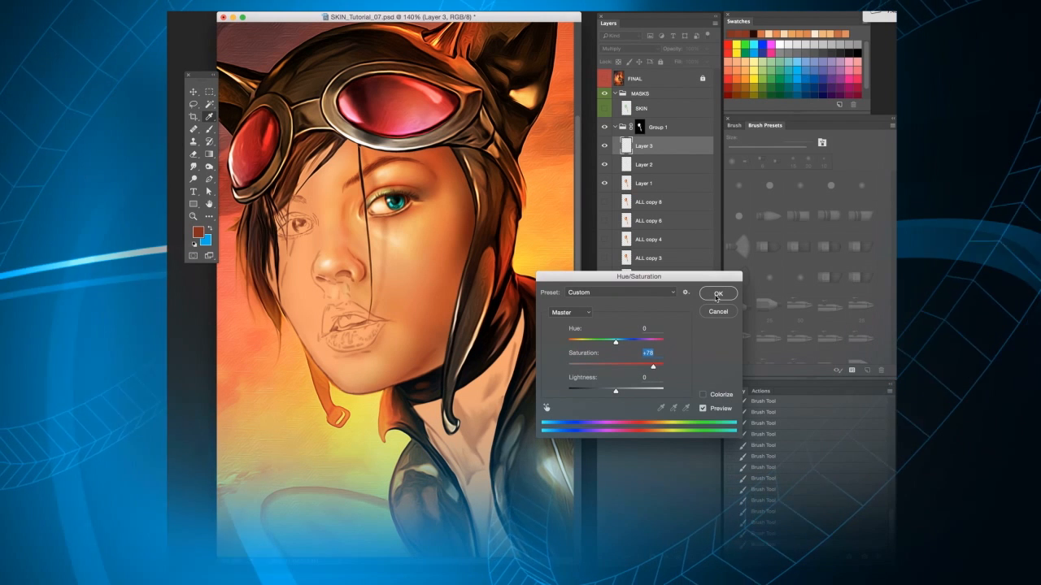
click(715, 295)
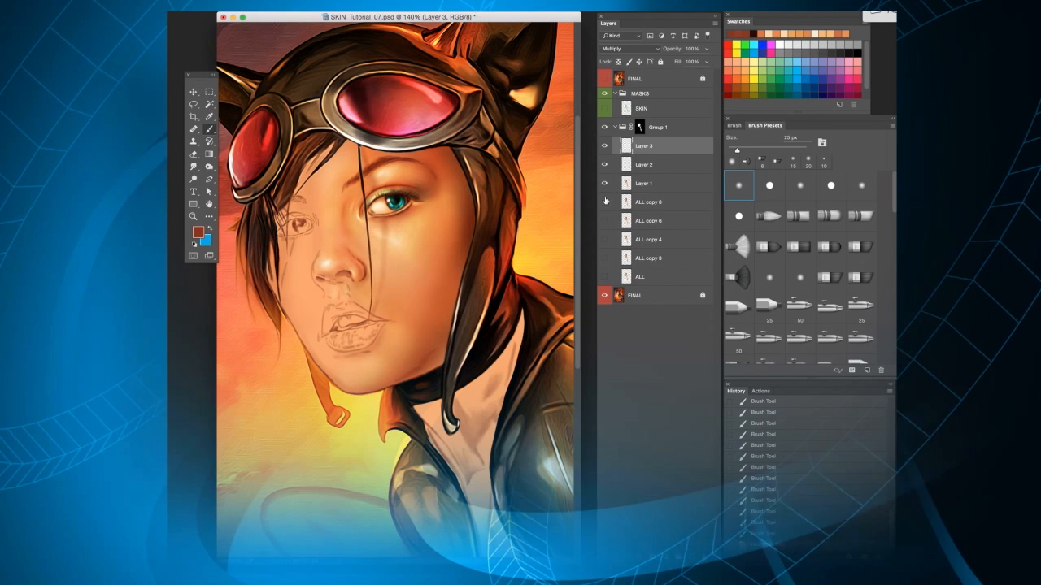